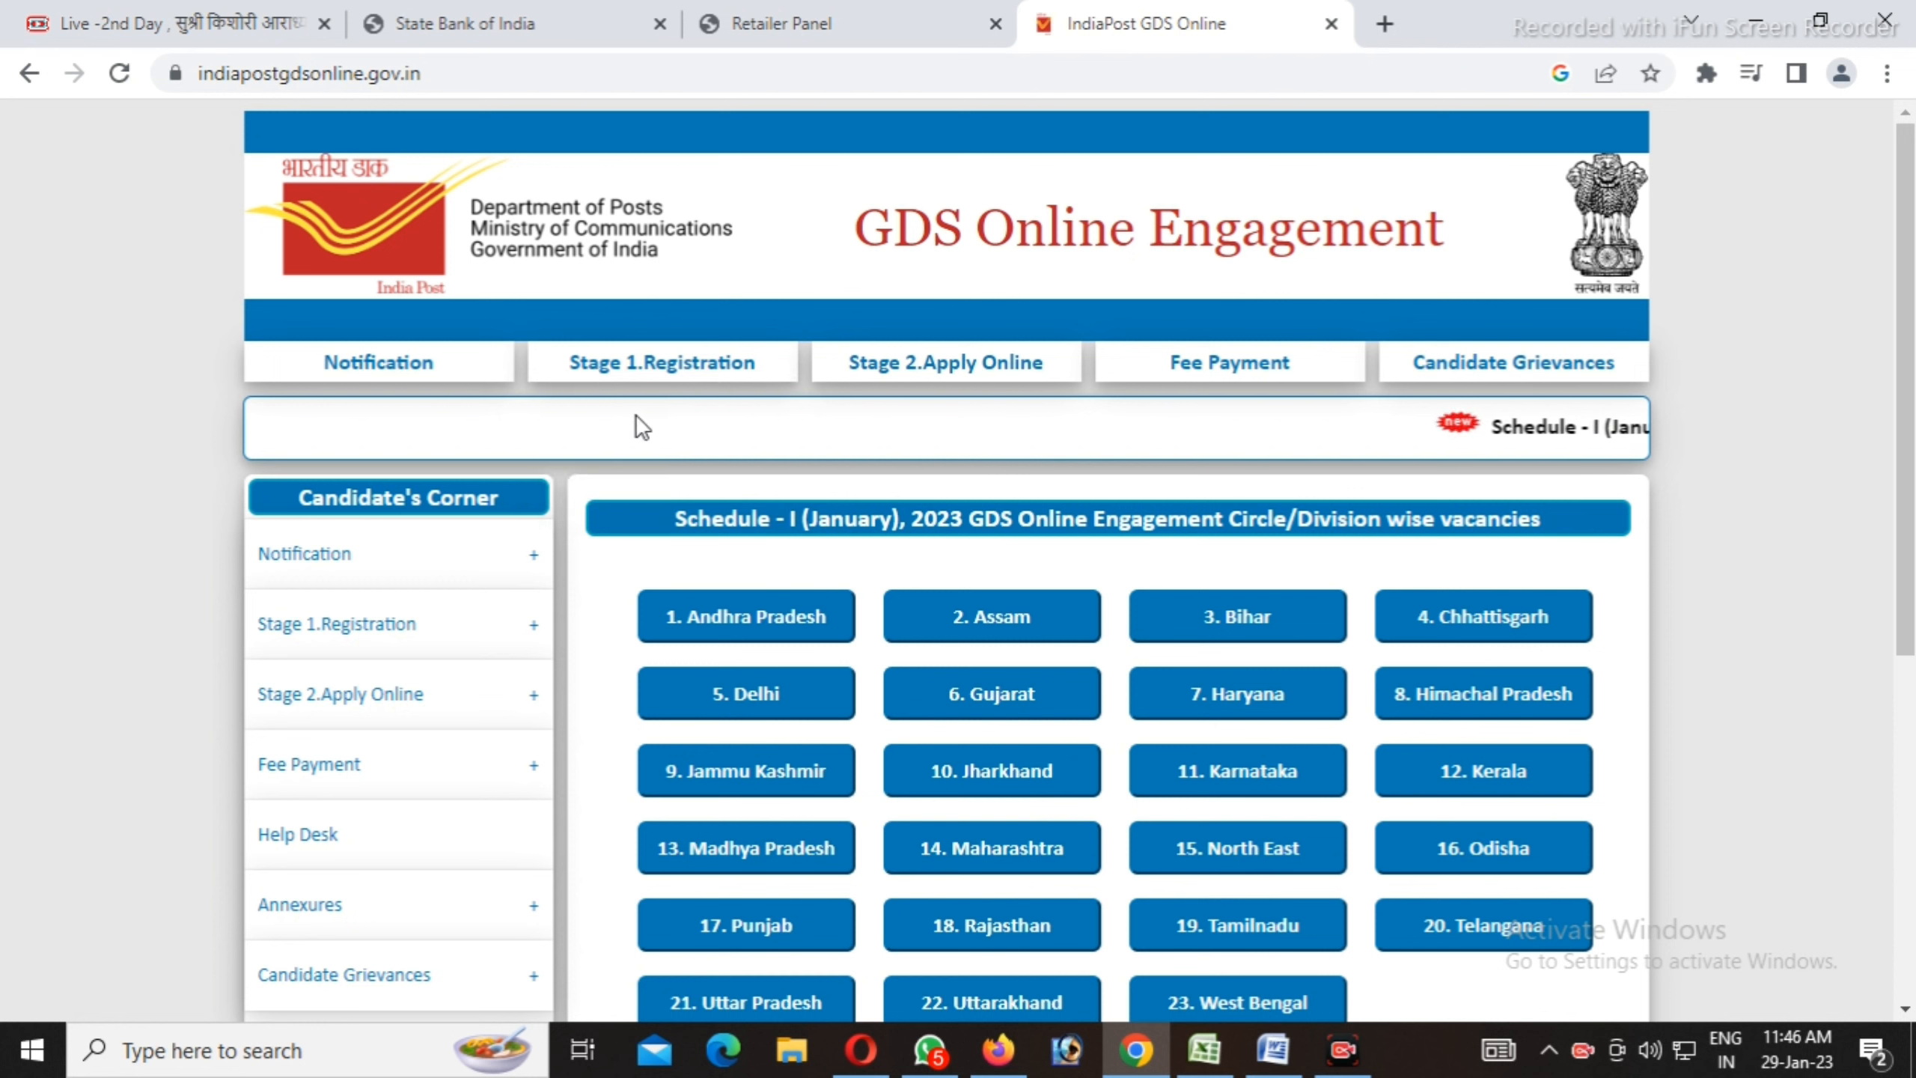
Open the Stage 1 candidate Registration page from the top menu.
left_click(641, 427)
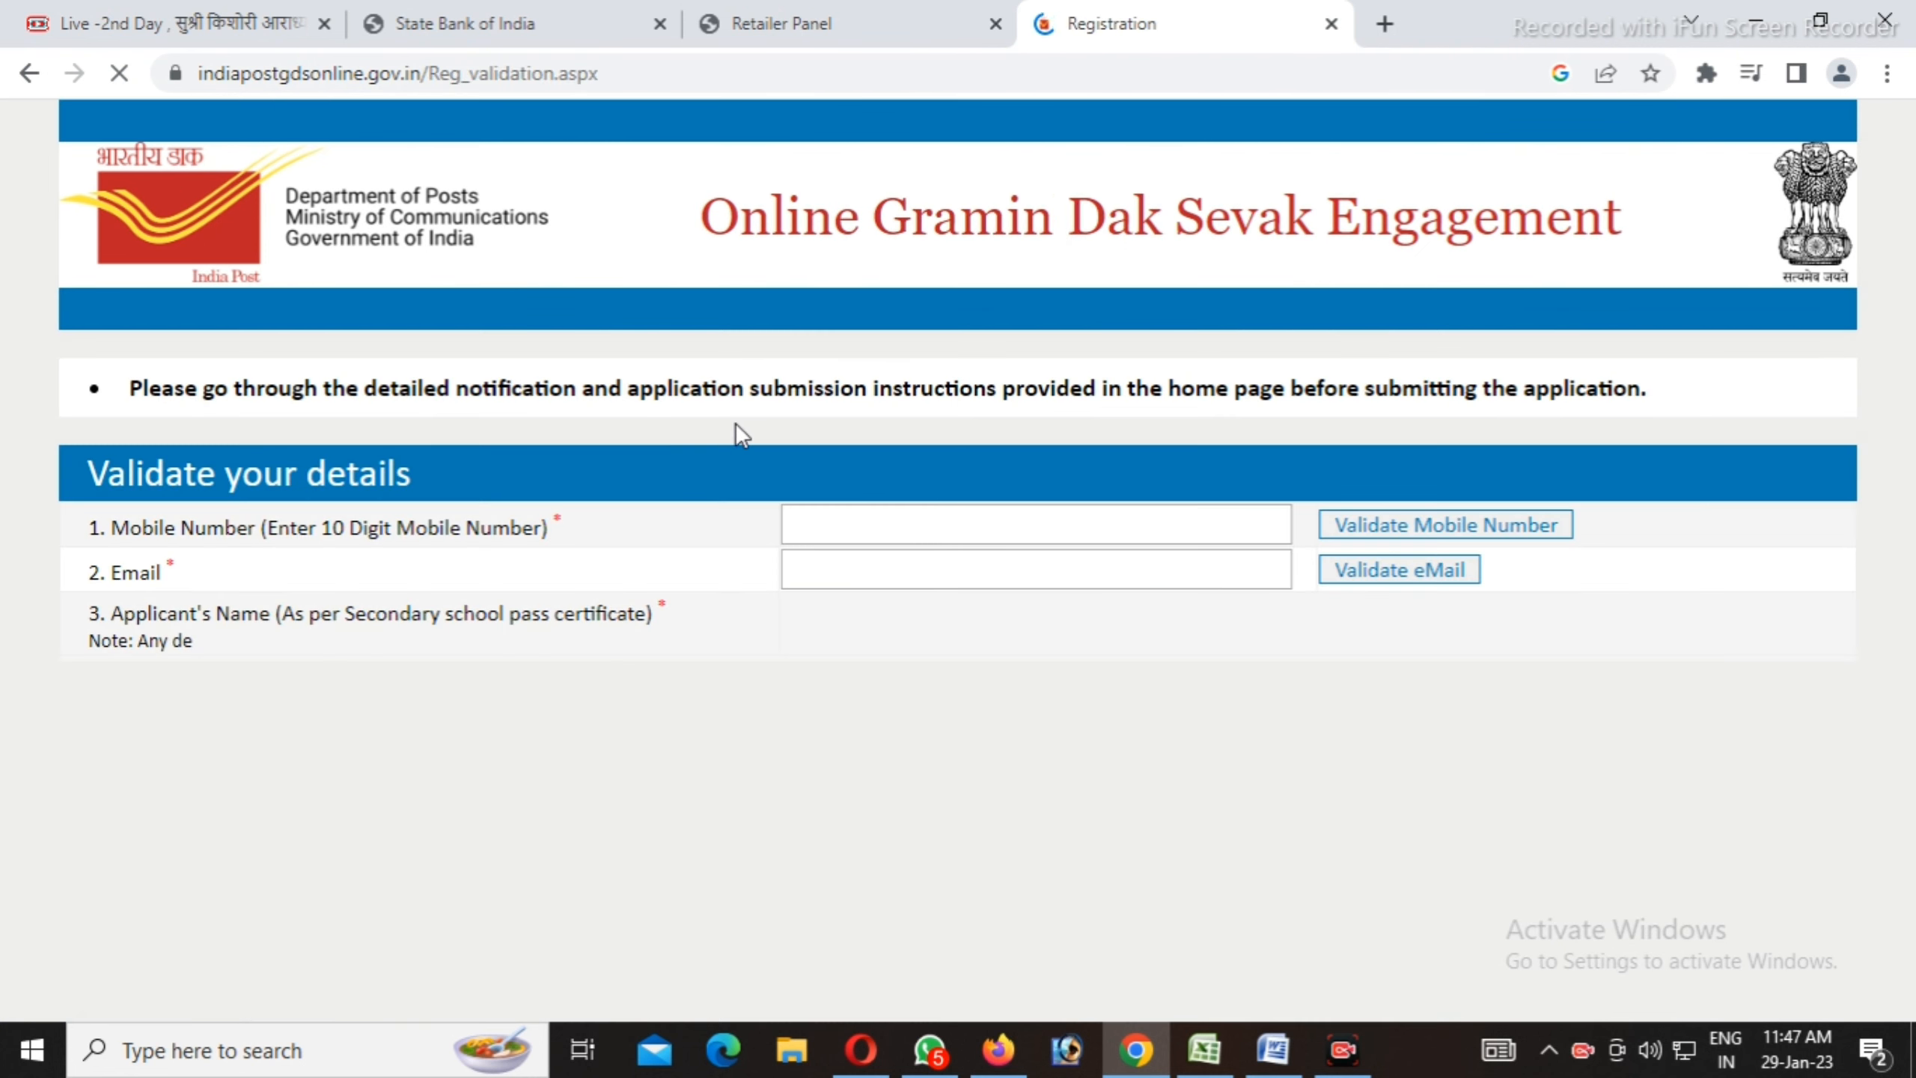
Enter the mobile number and validate it with the OTP received.
left_click(865, 526)
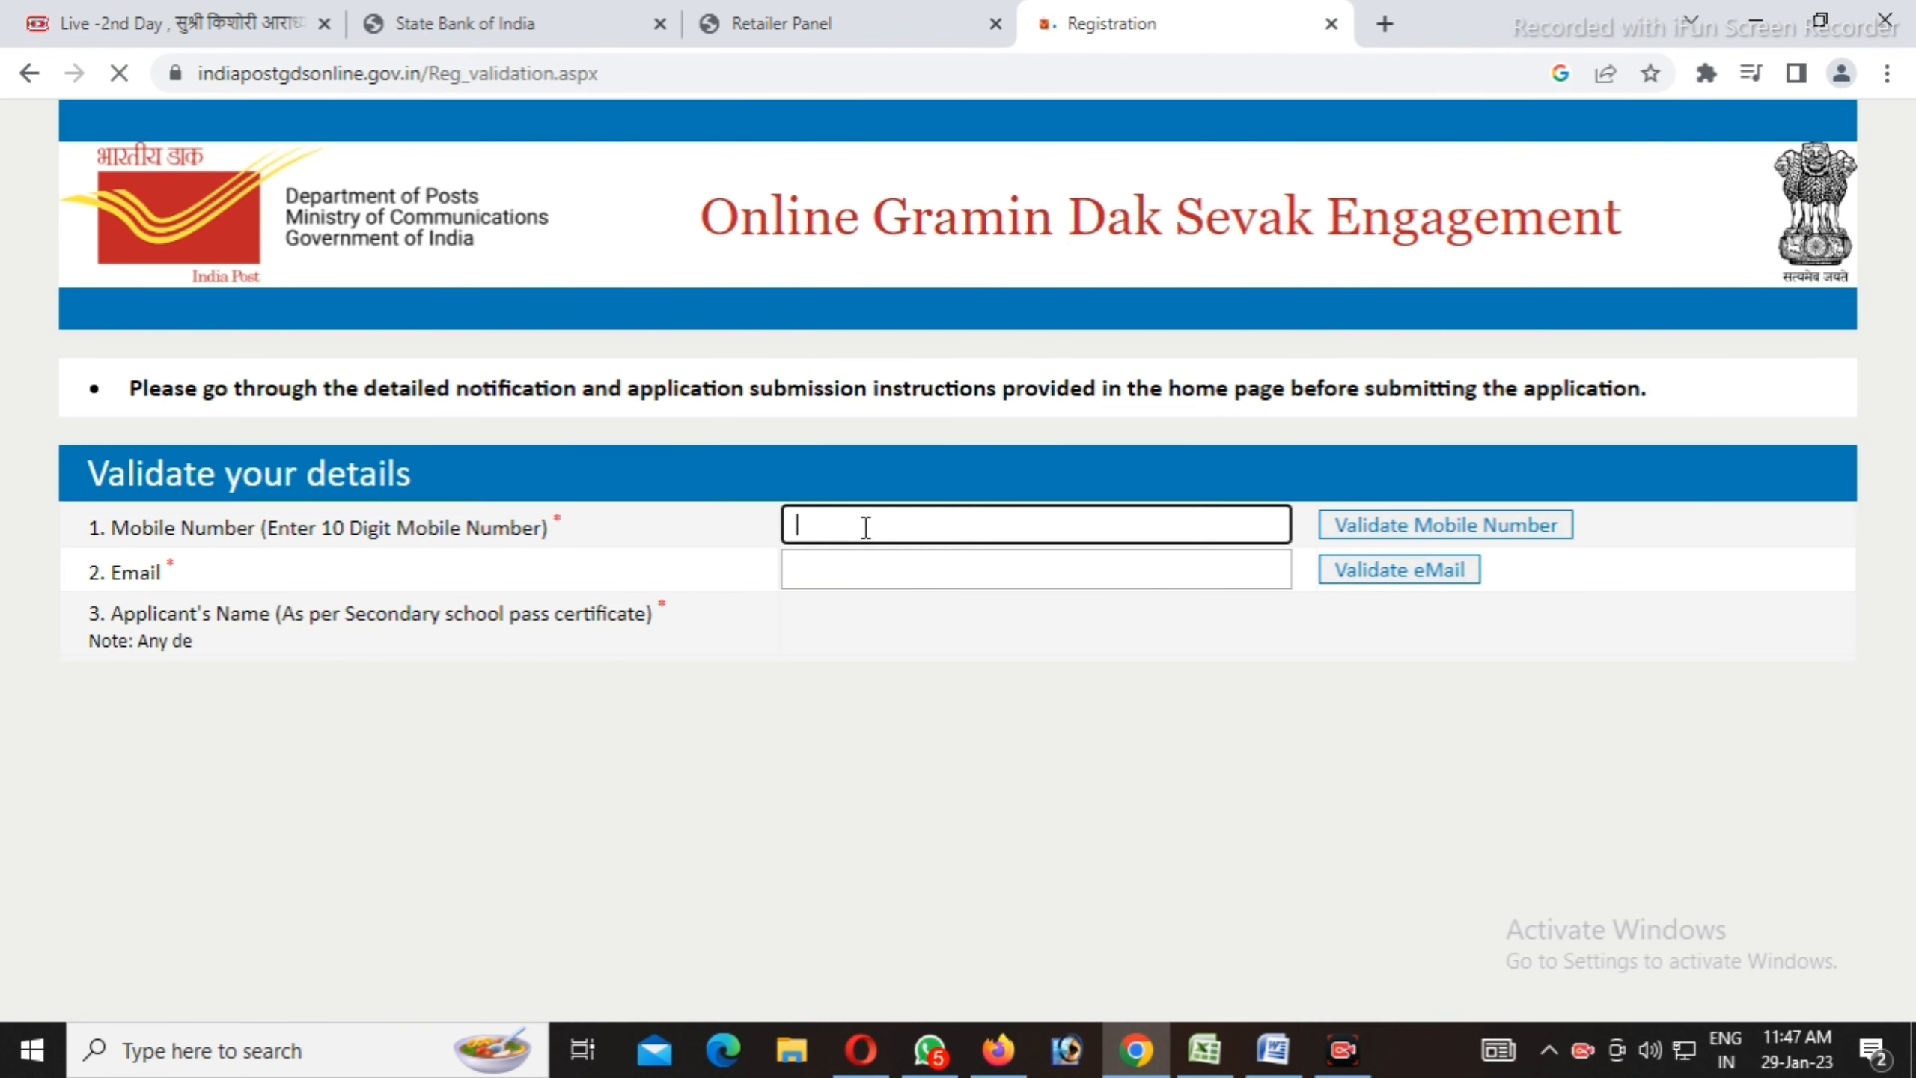
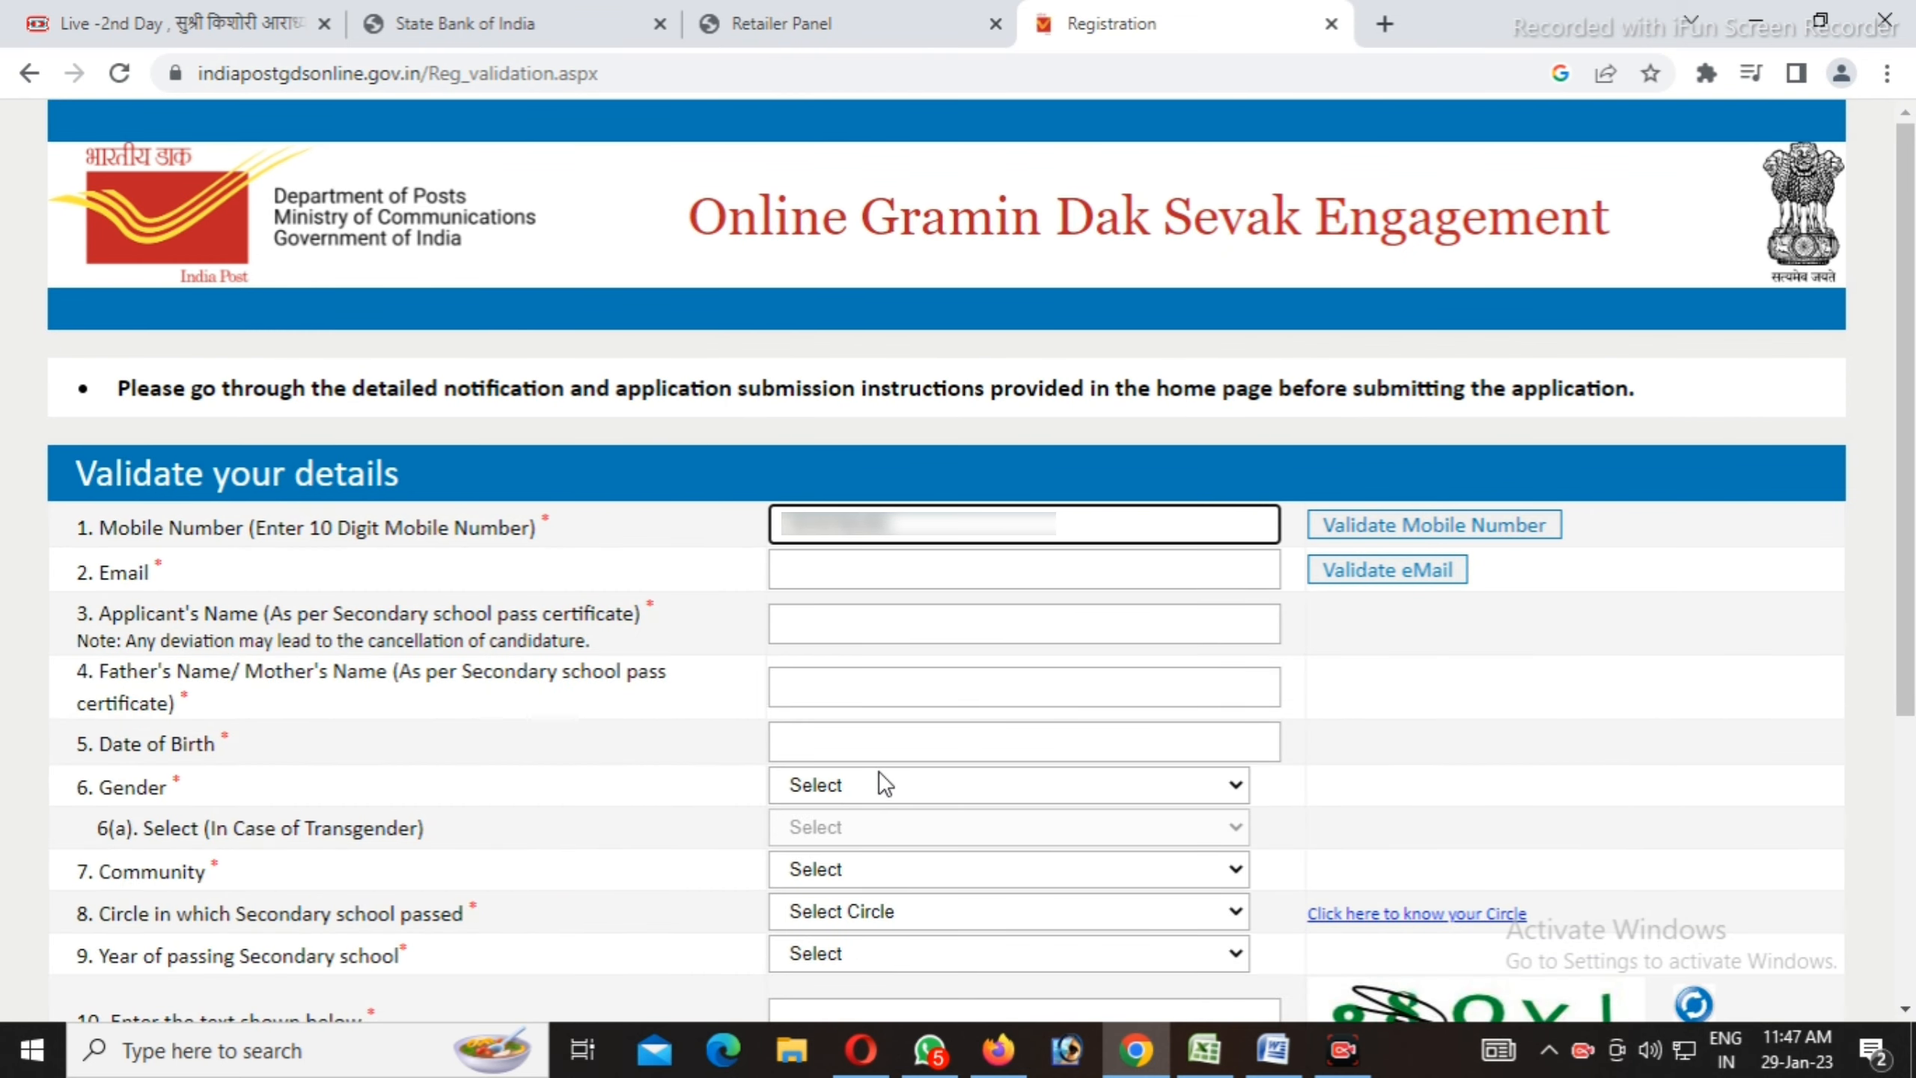
left_click(1385, 526)
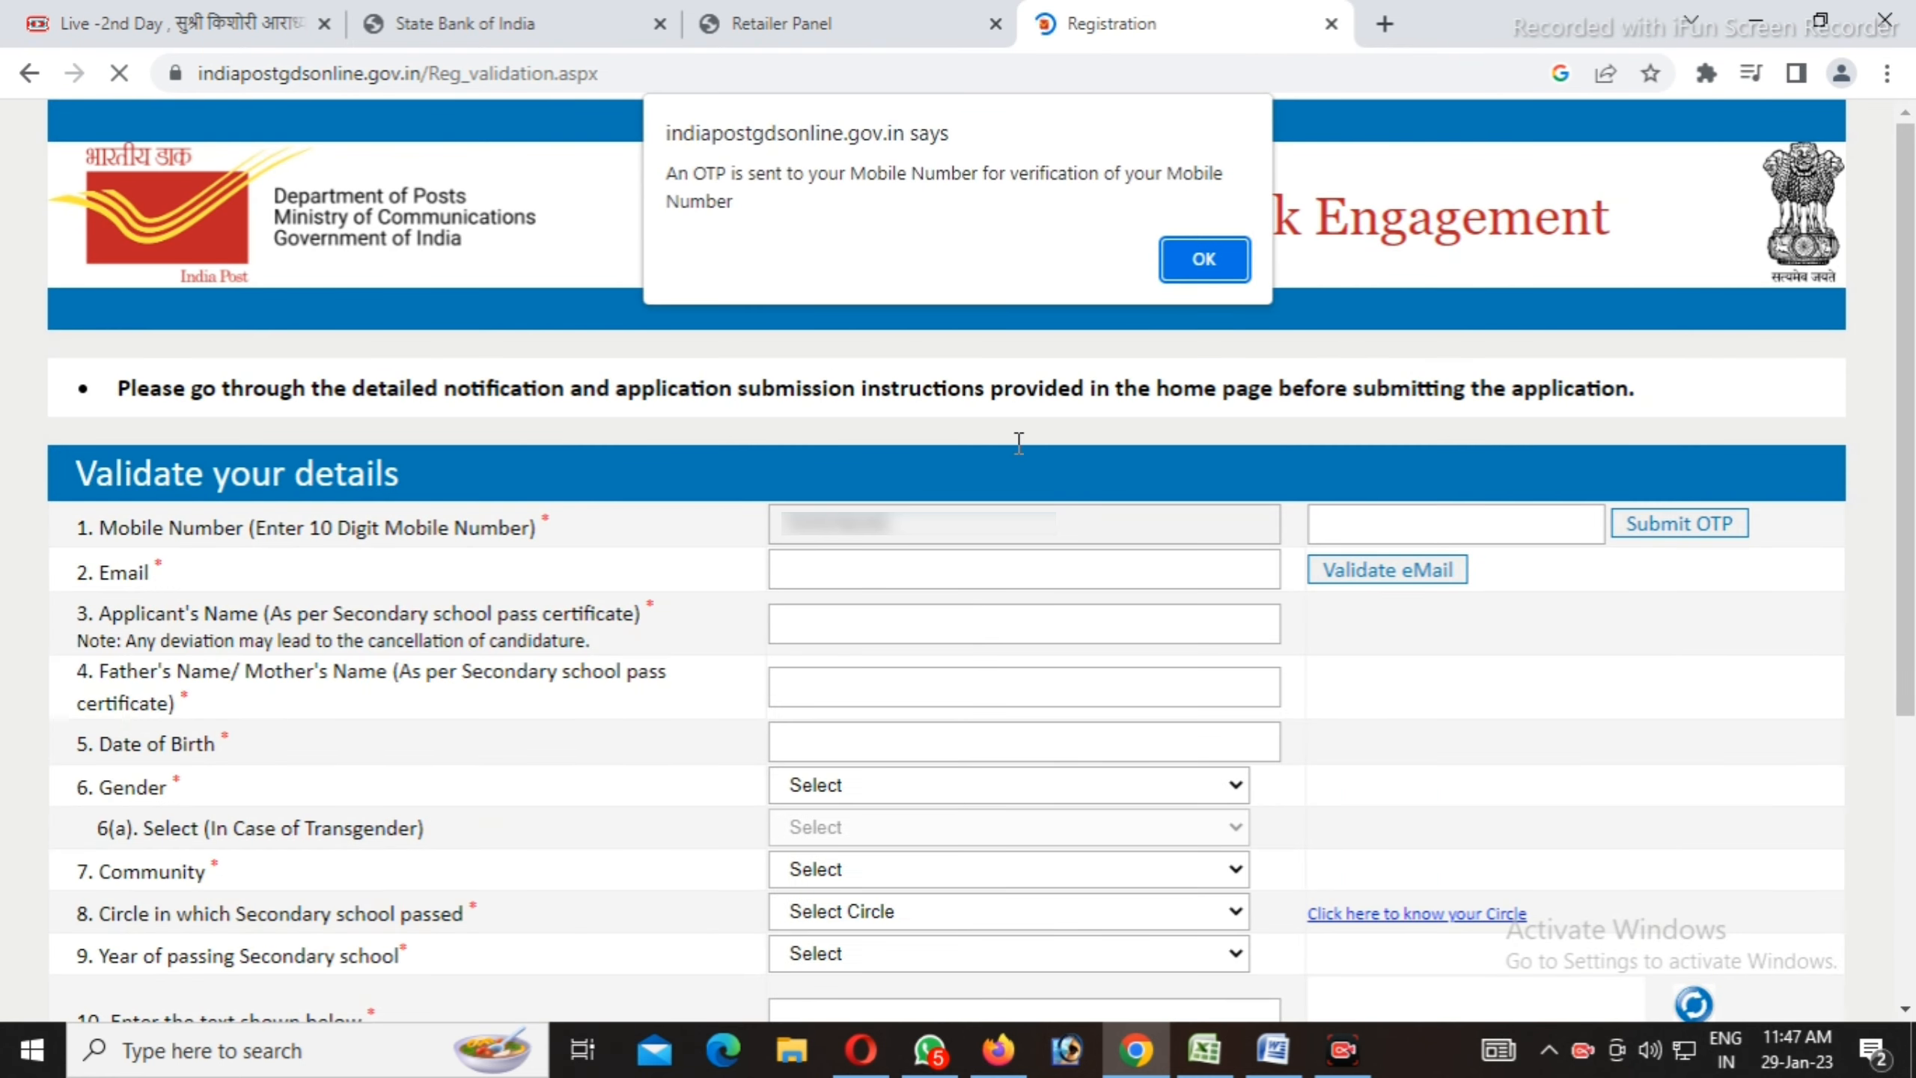
left_click(1205, 250)
left_click(1334, 515)
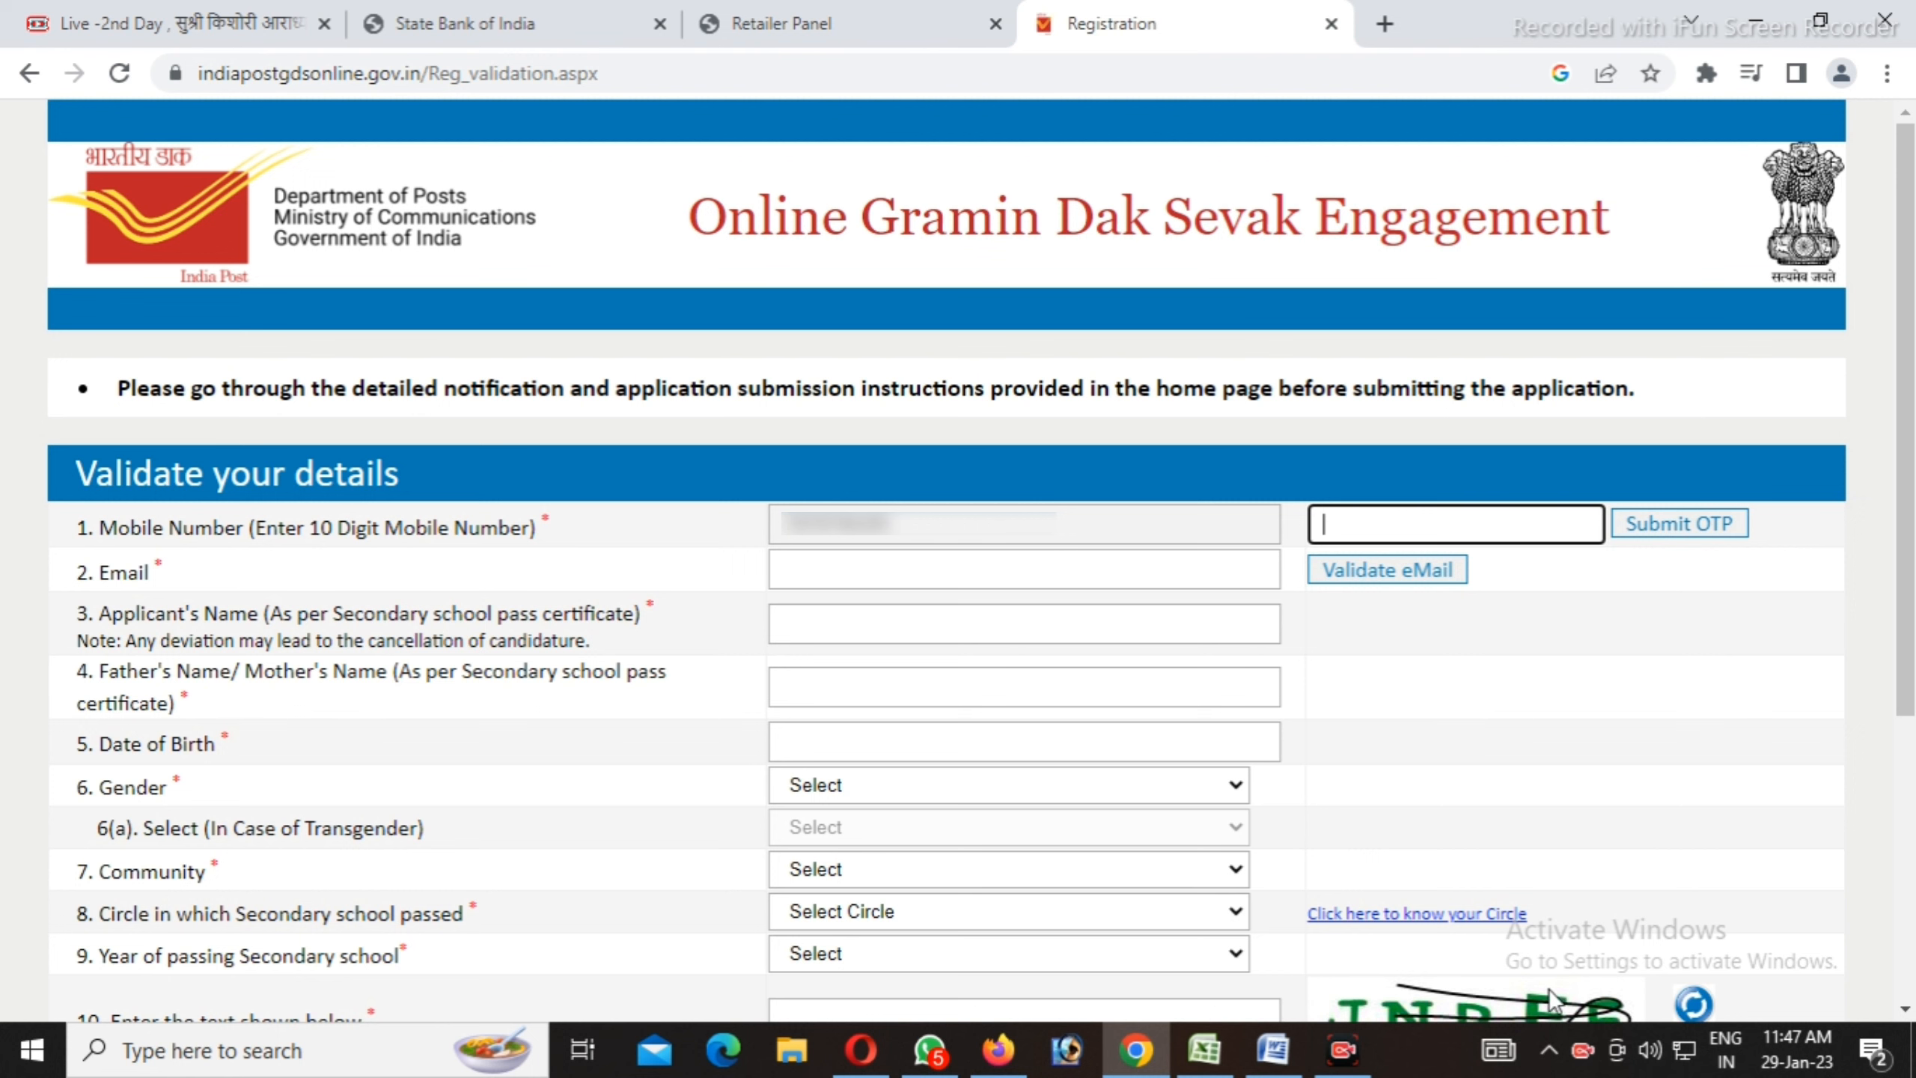
left_click(1683, 517)
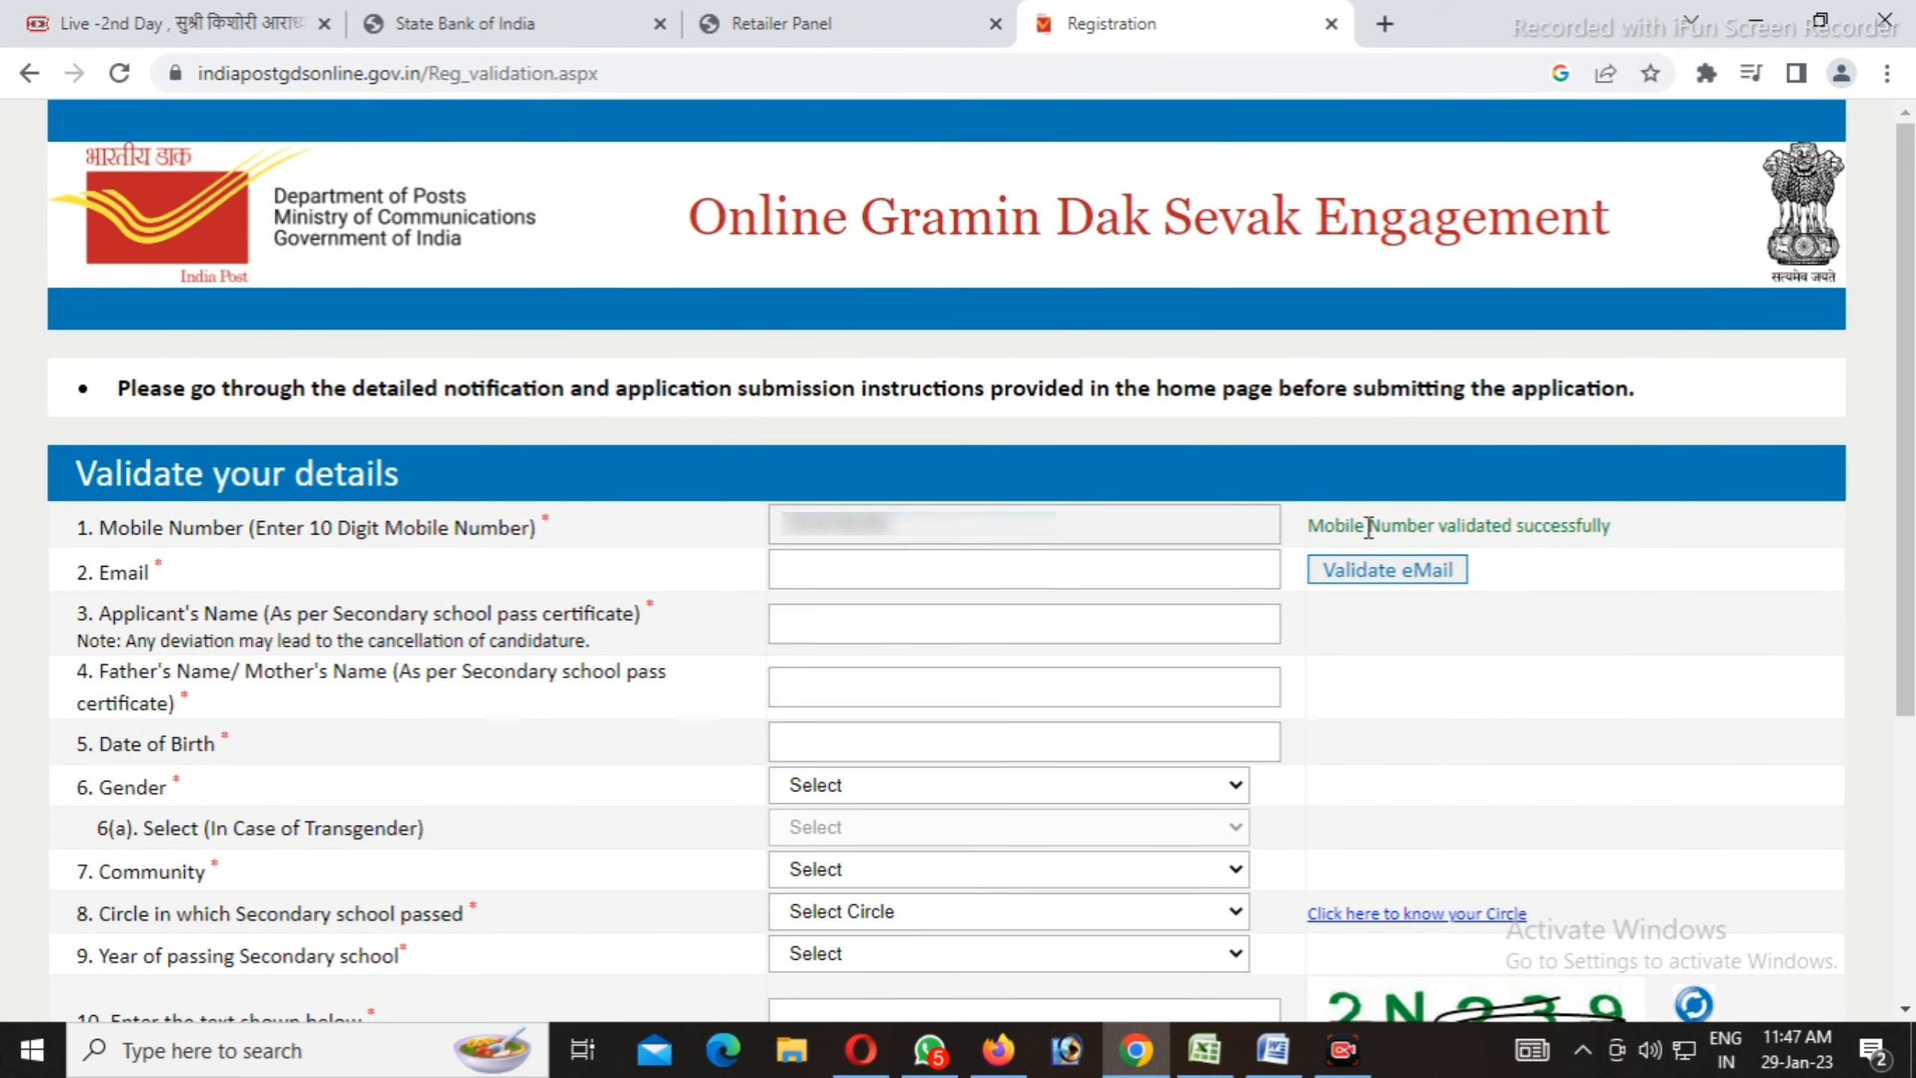
Enter the e-mail address and validate it with the e-mailed OTP.
left_click(887, 564)
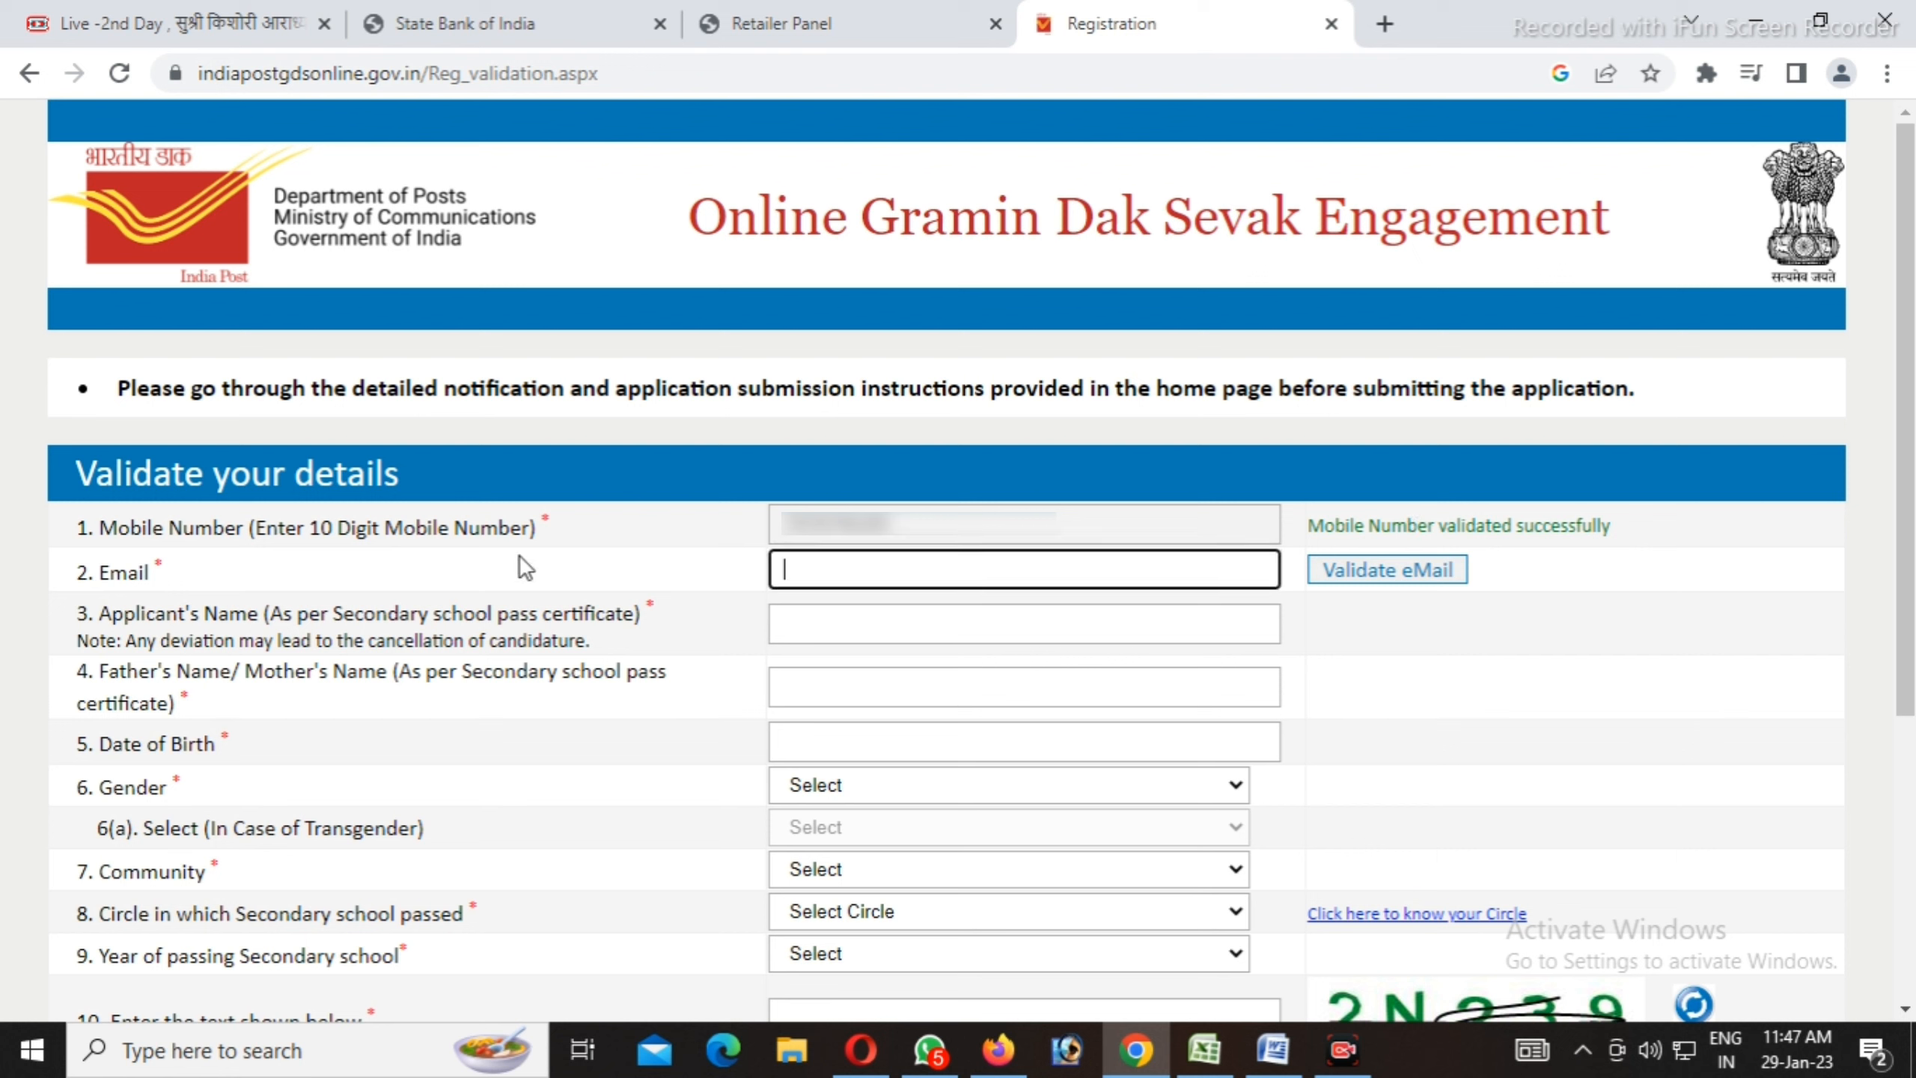
type("*********")
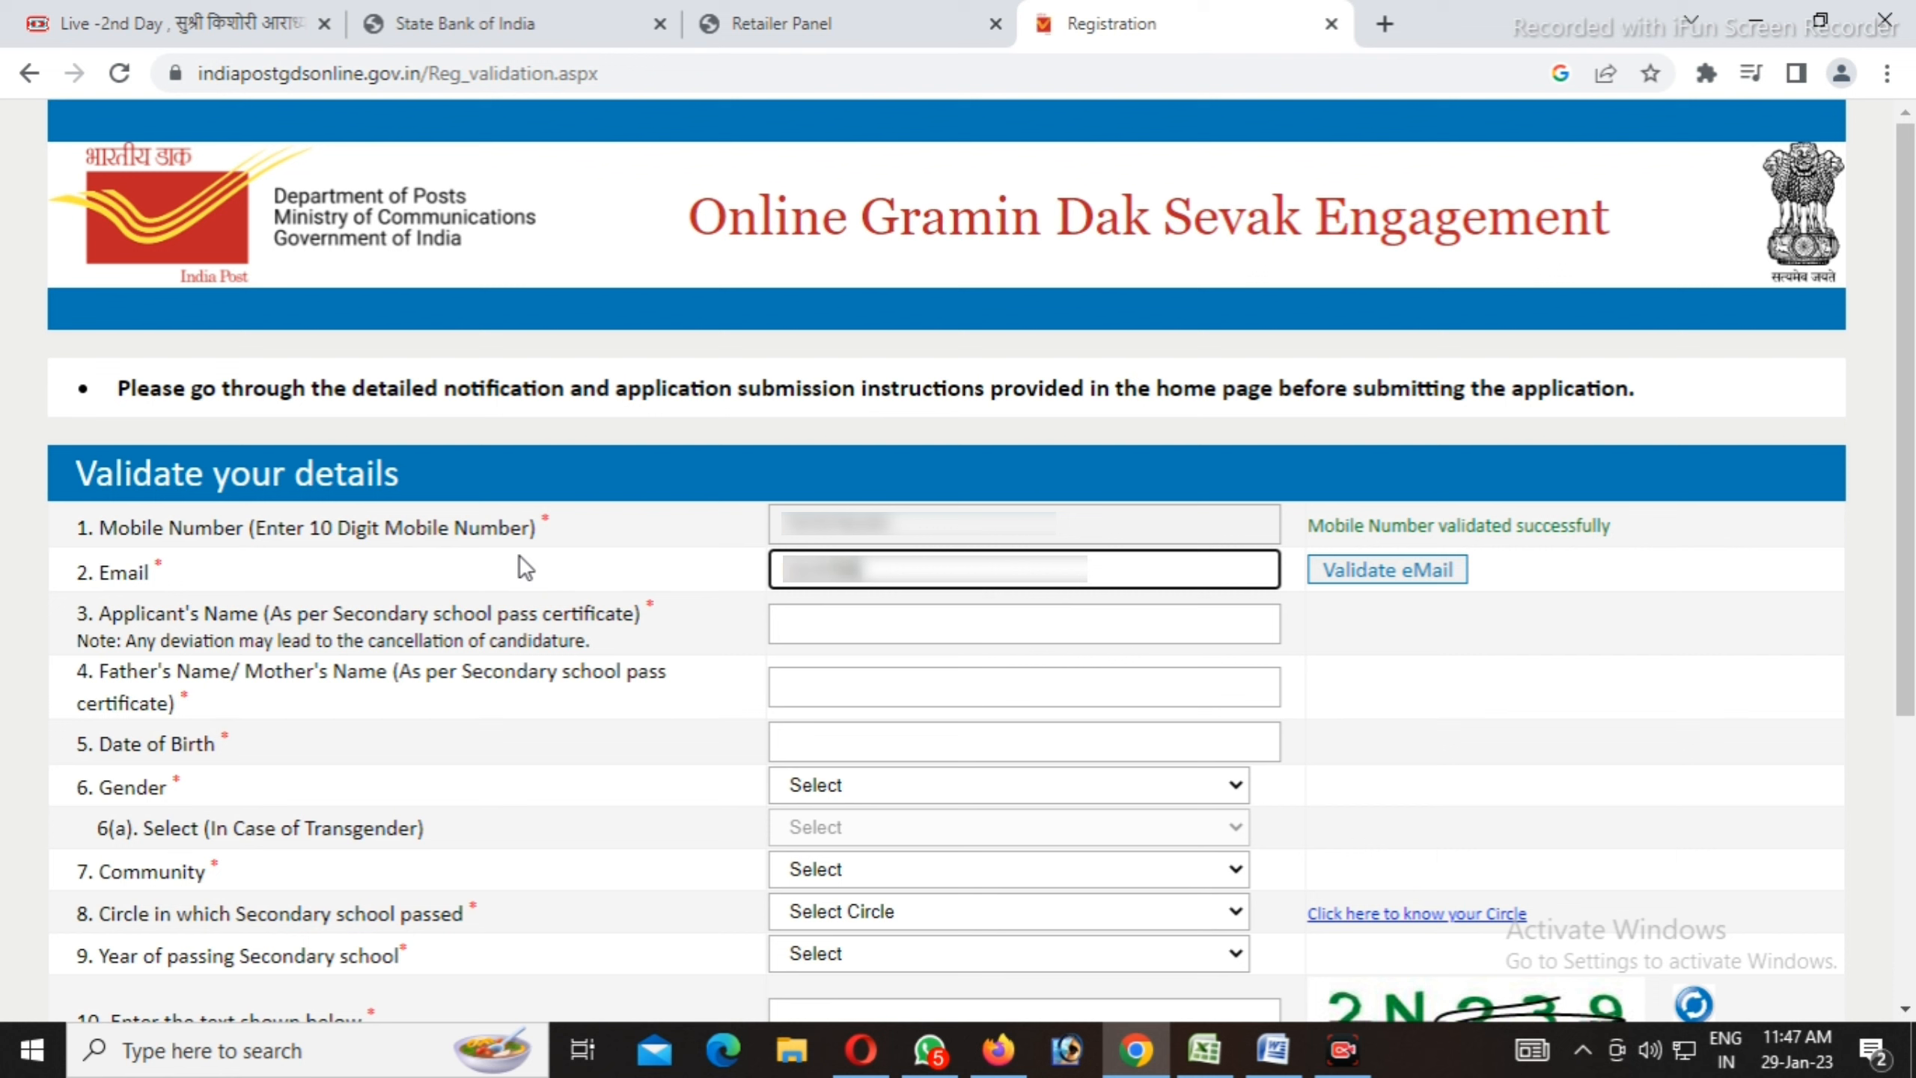
type("***********")
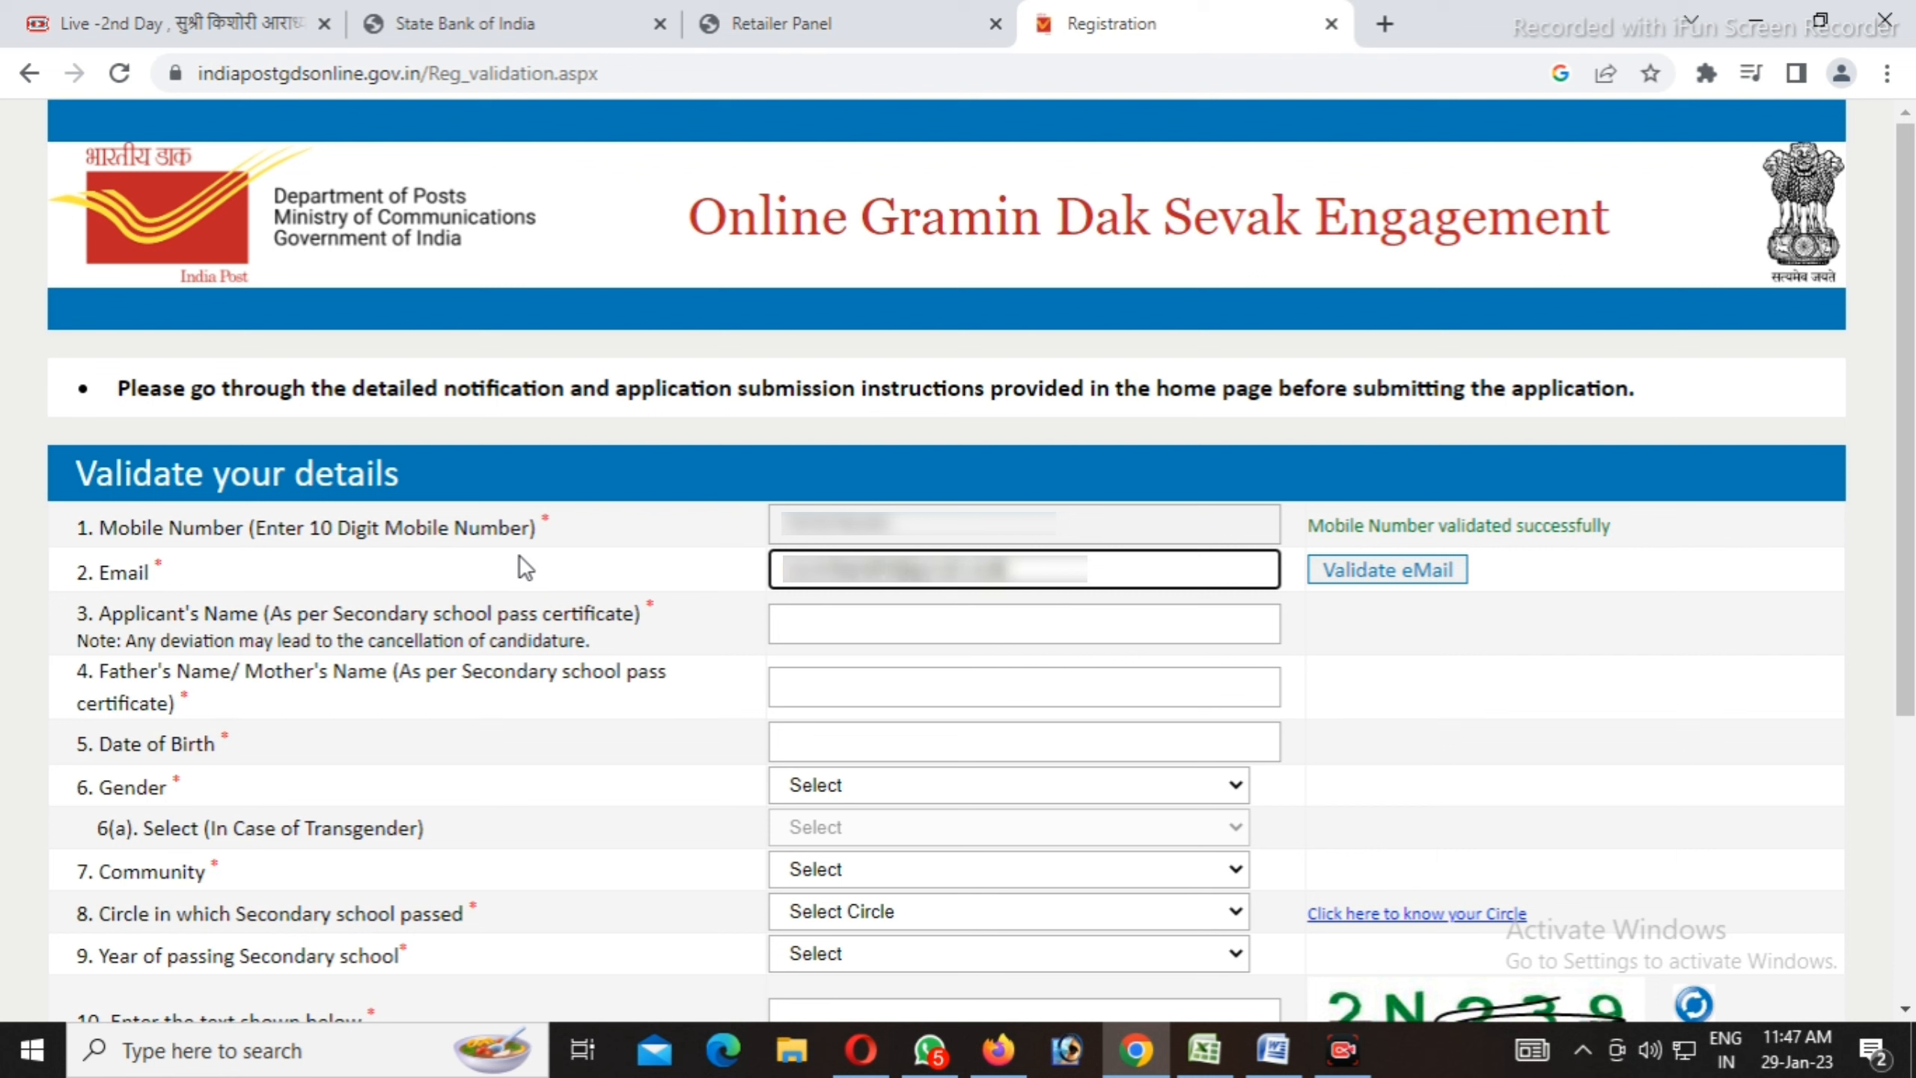
left_click(1358, 571)
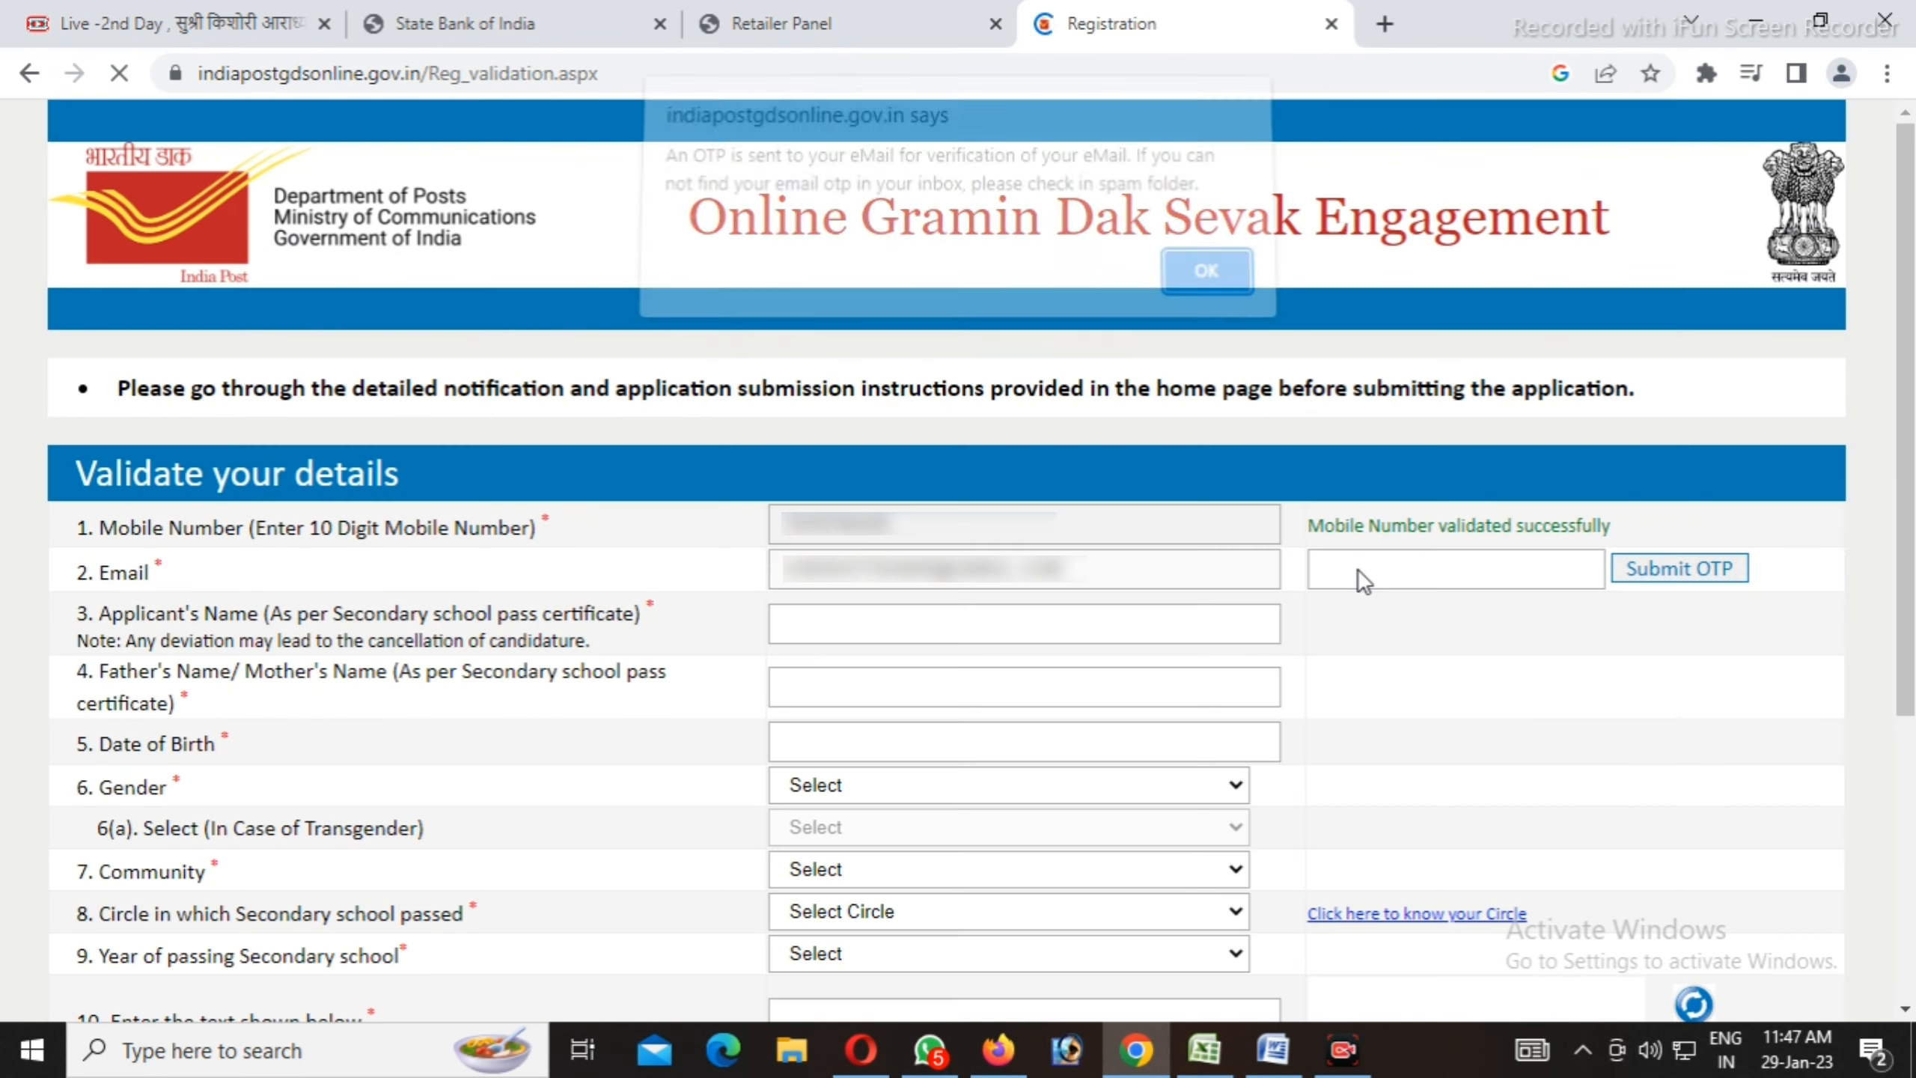
left_click(1183, 292)
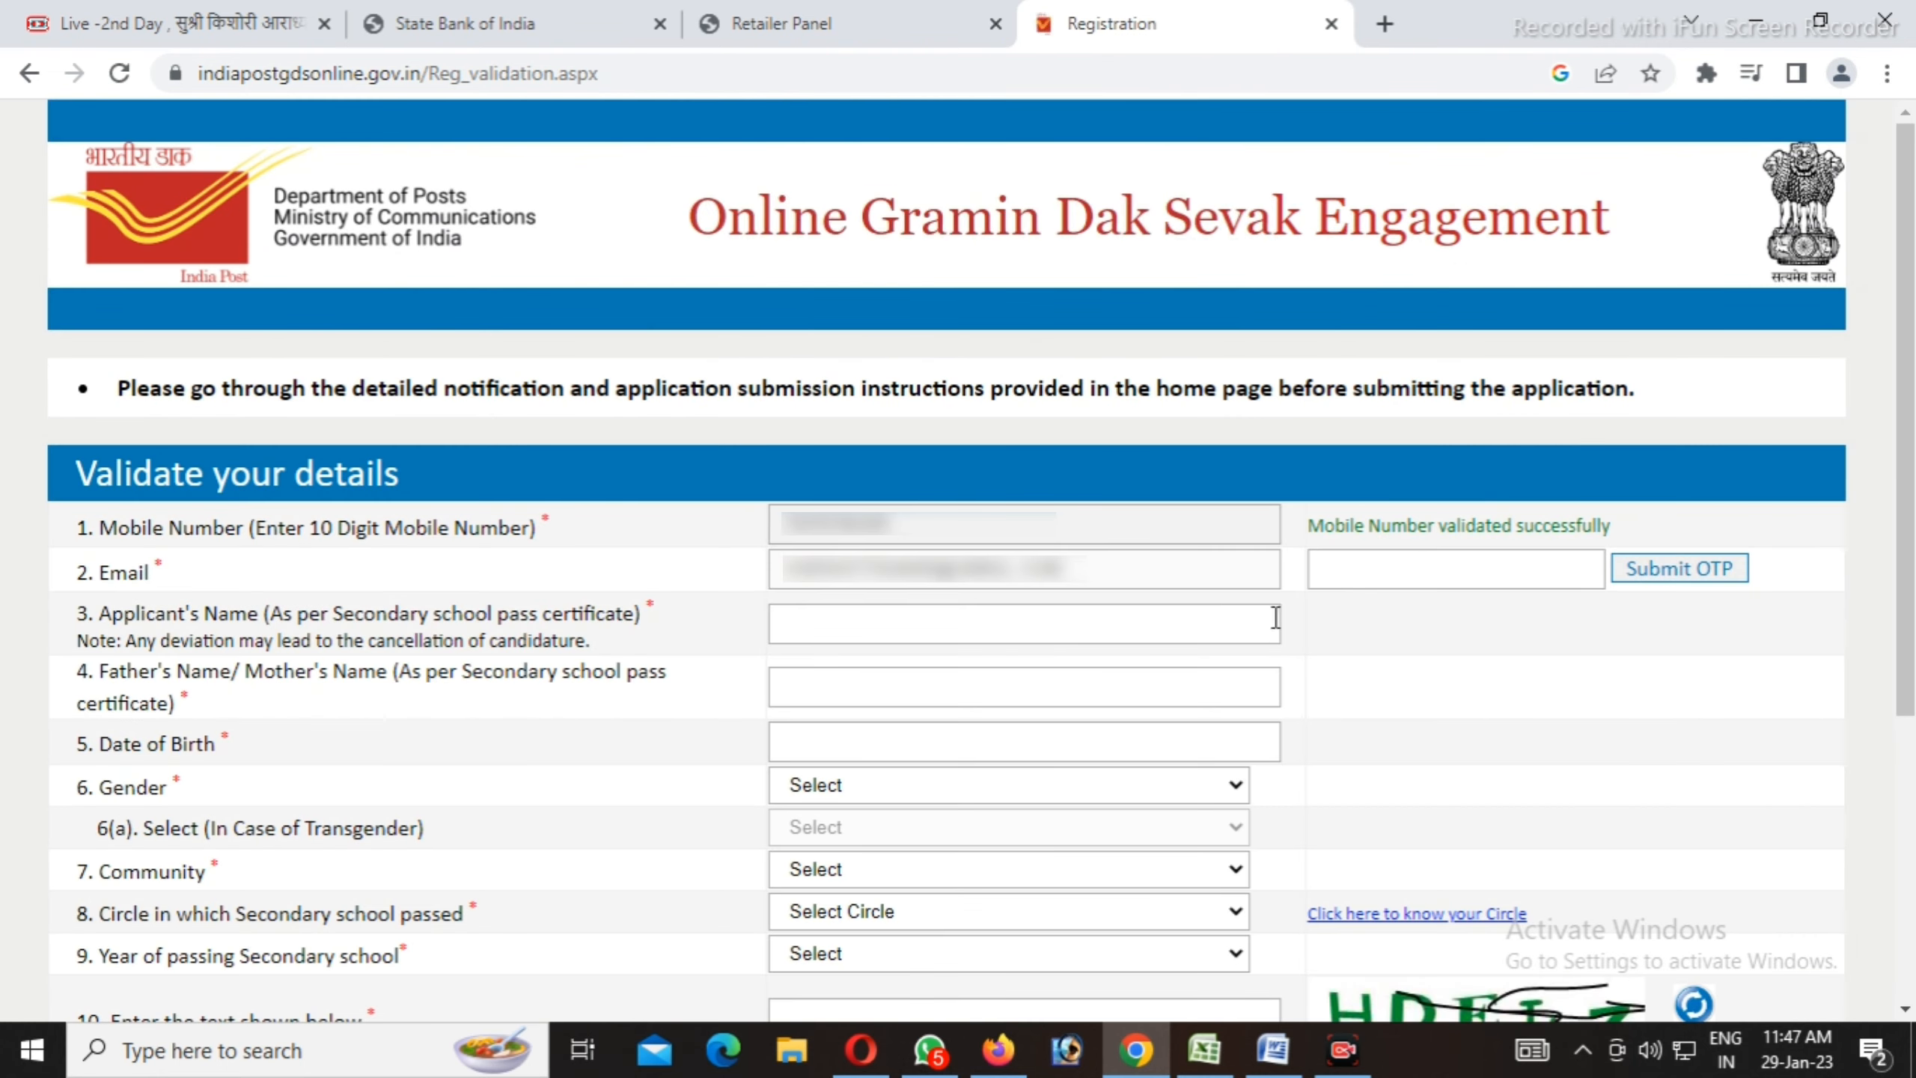
left_click(1342, 576)
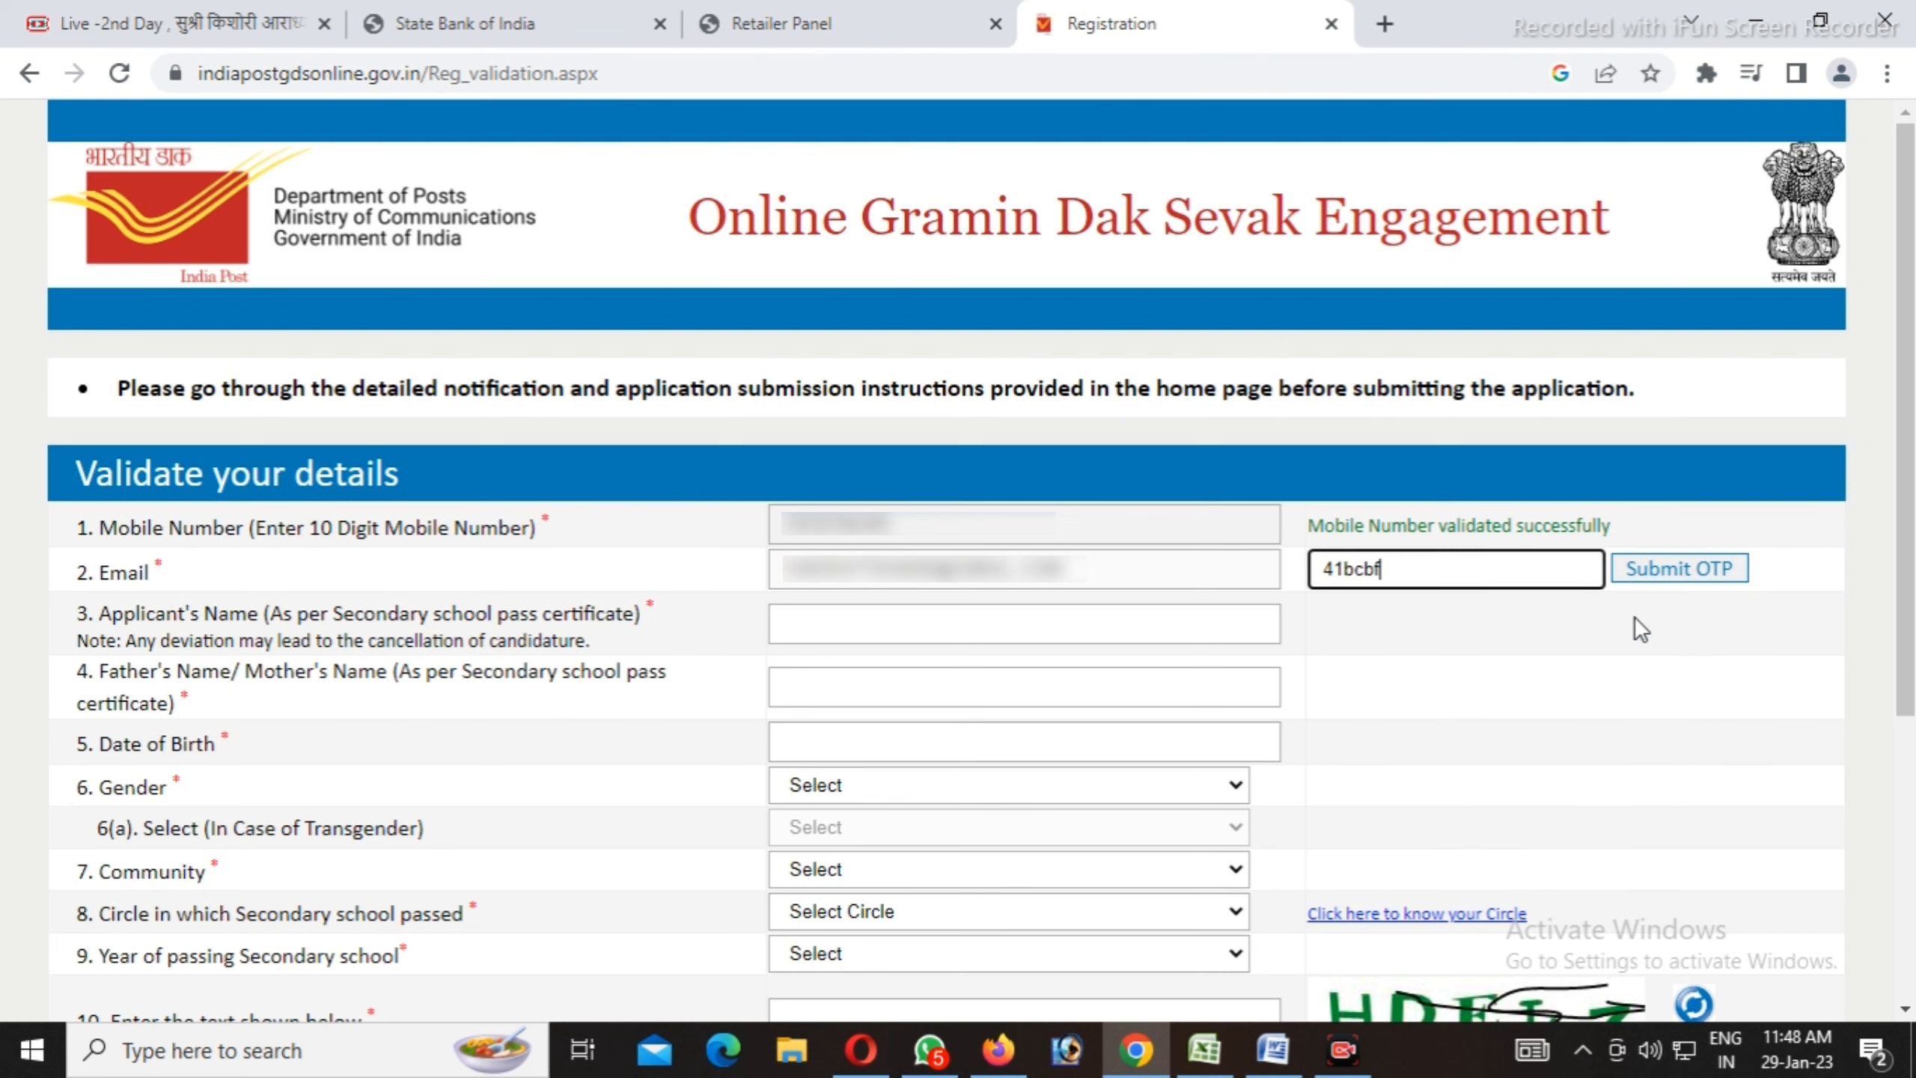
left_click(1656, 562)
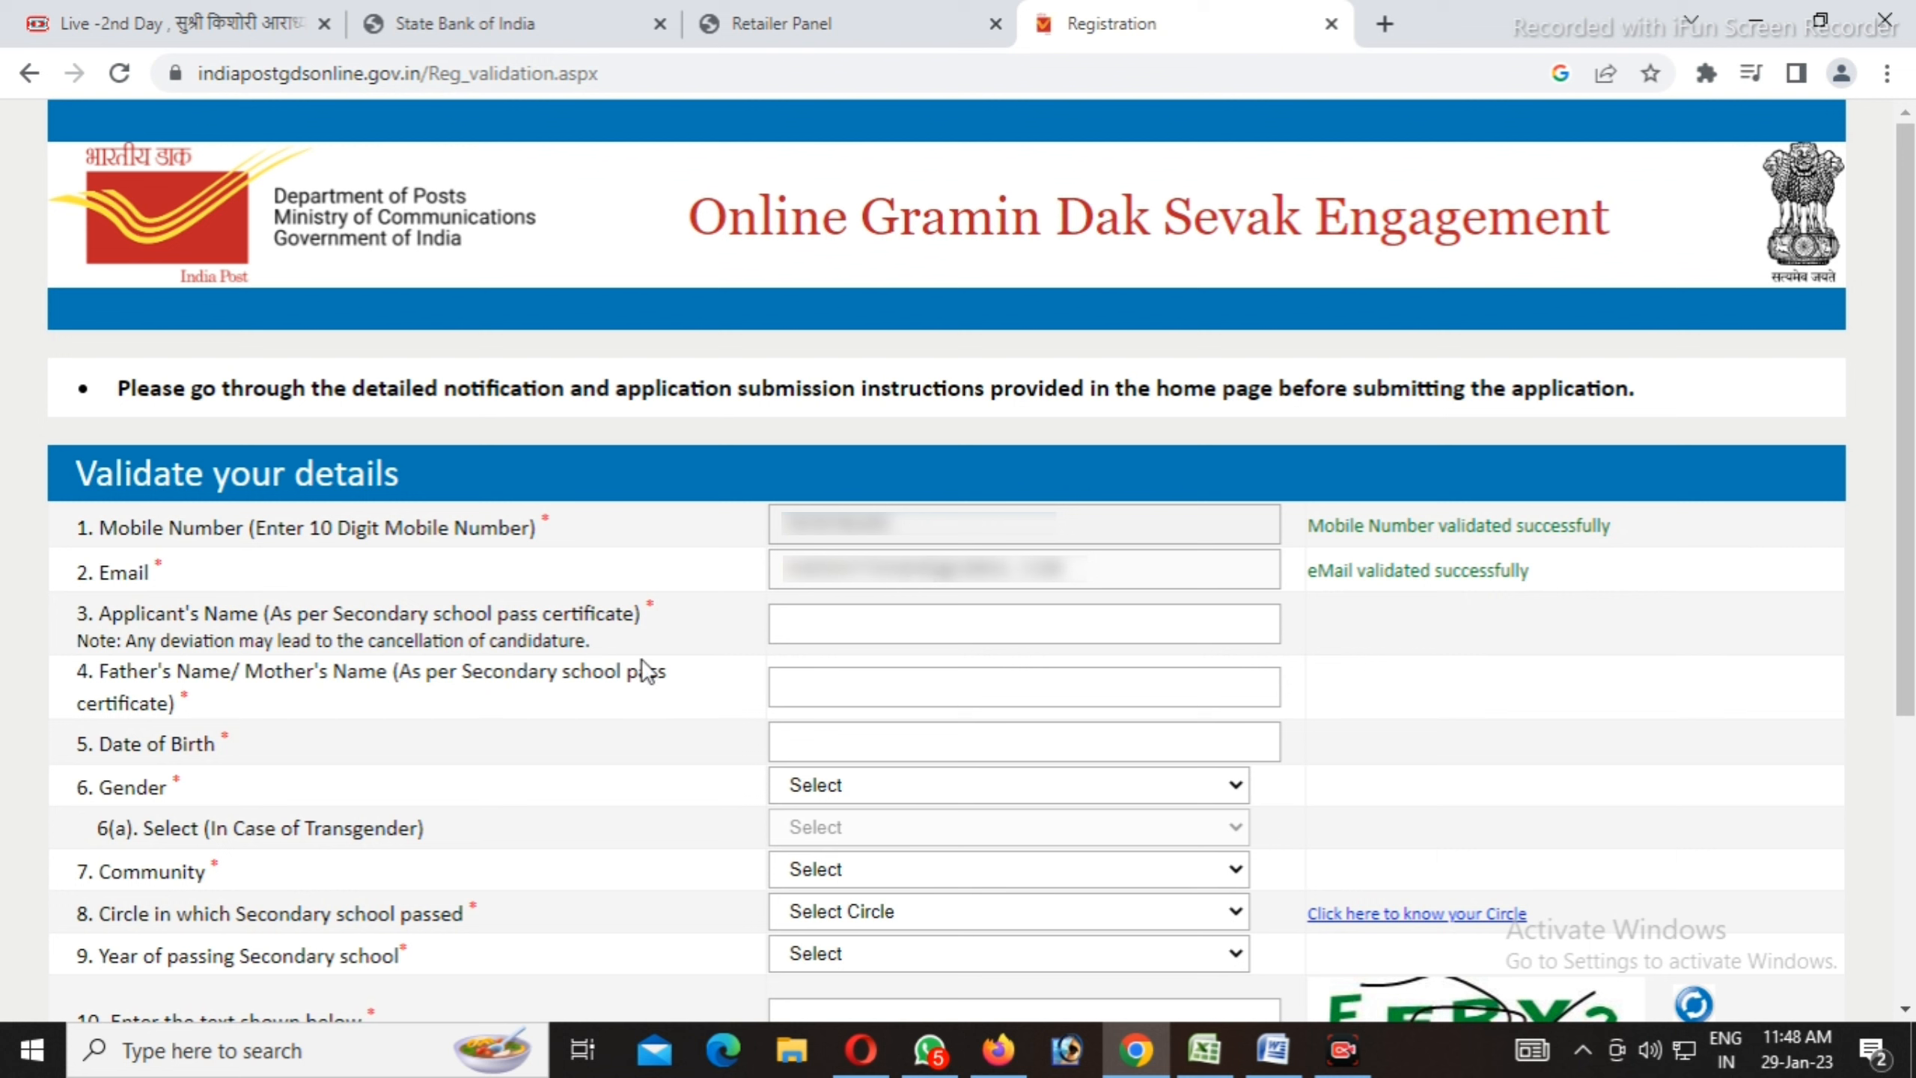
Fill in the applicant's name and the father's name.
left_click(773, 621)
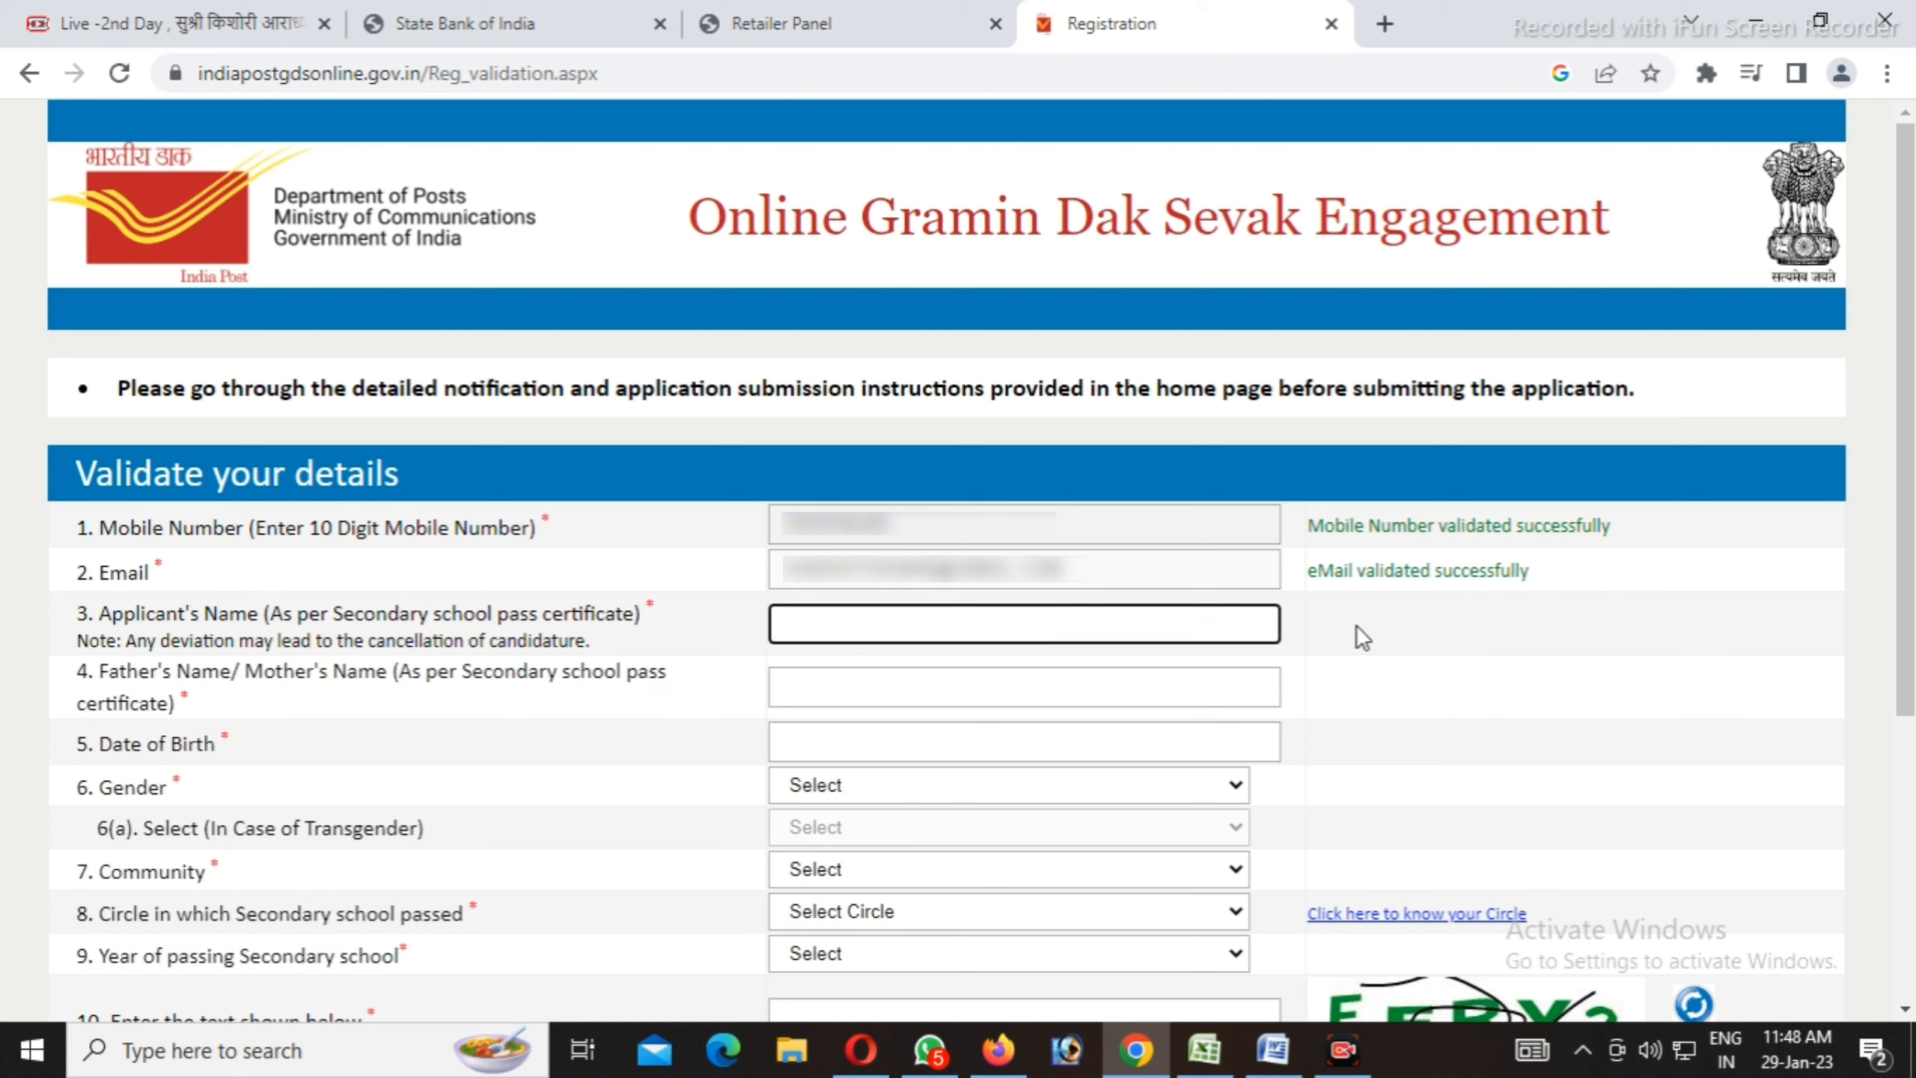
key("Tab")
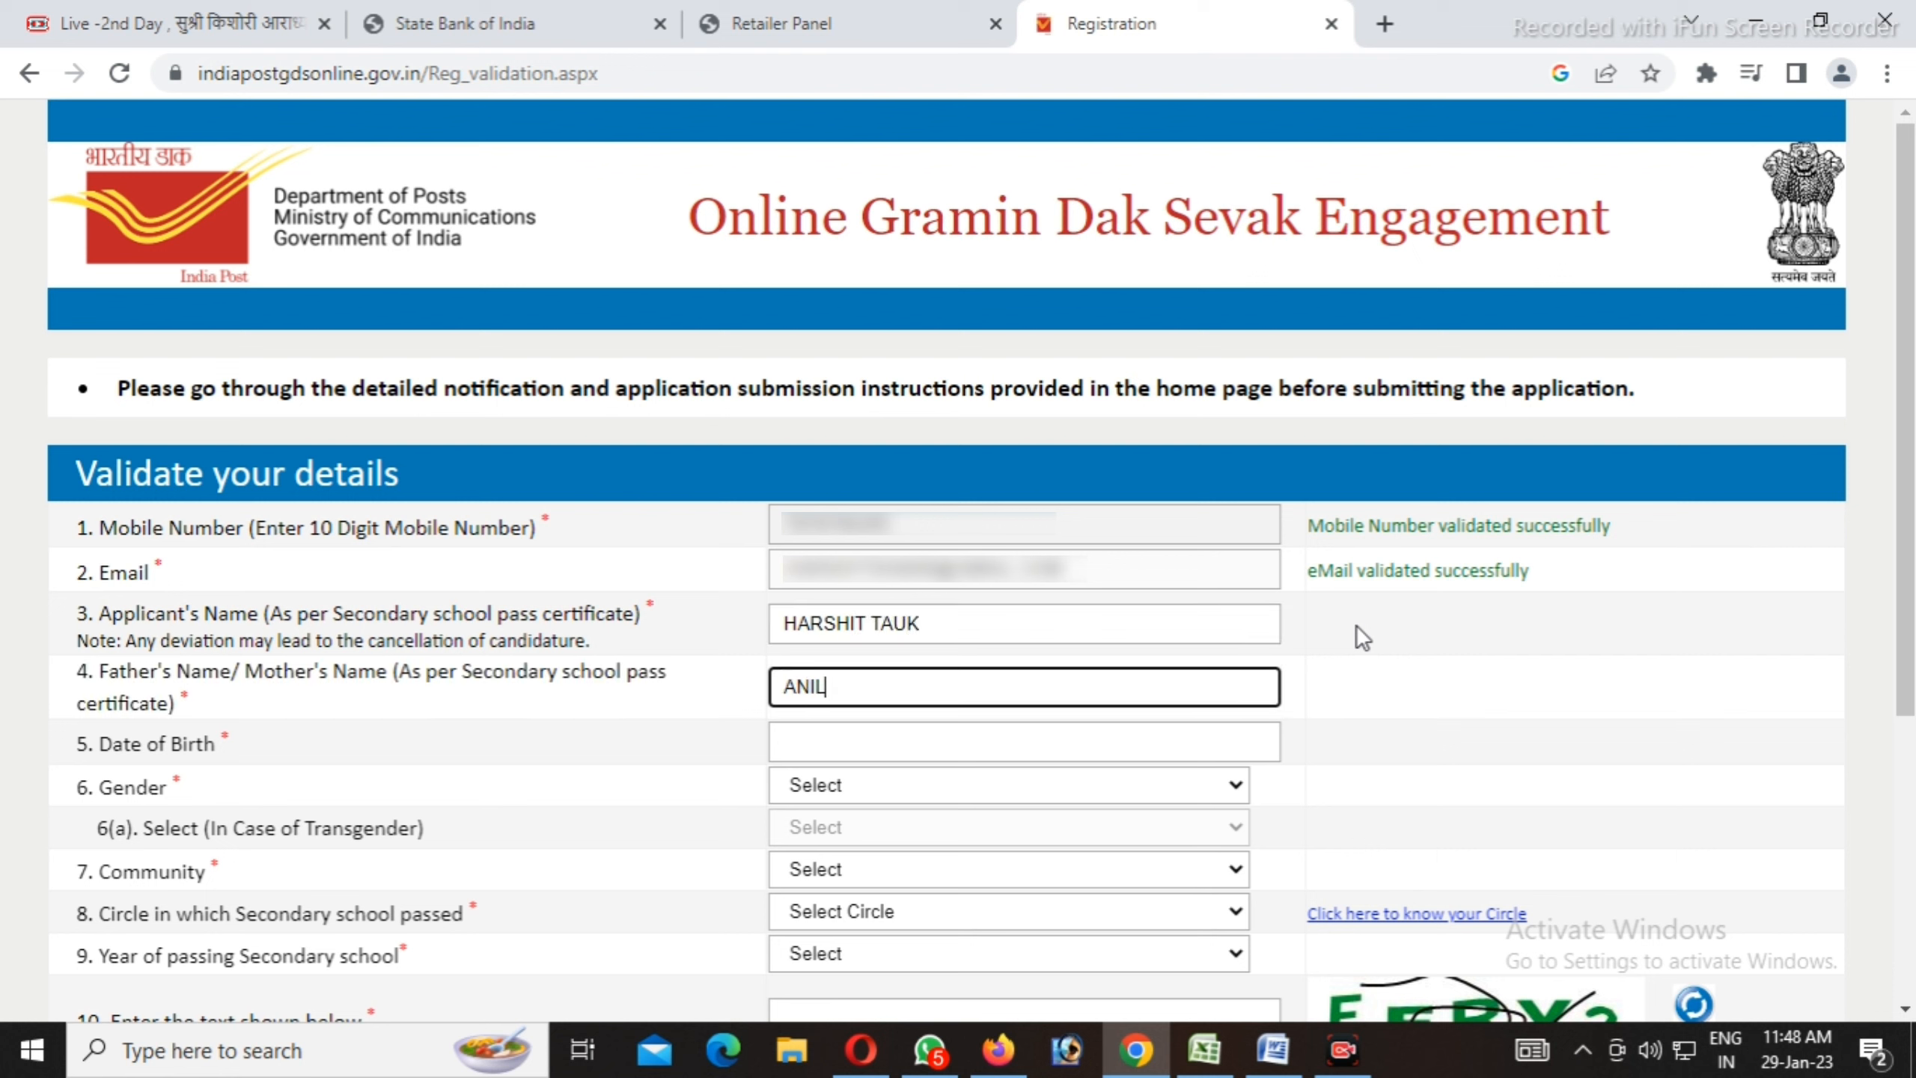
Set date of birth to 7 September 2004 and gender to Male.
key("Tab")
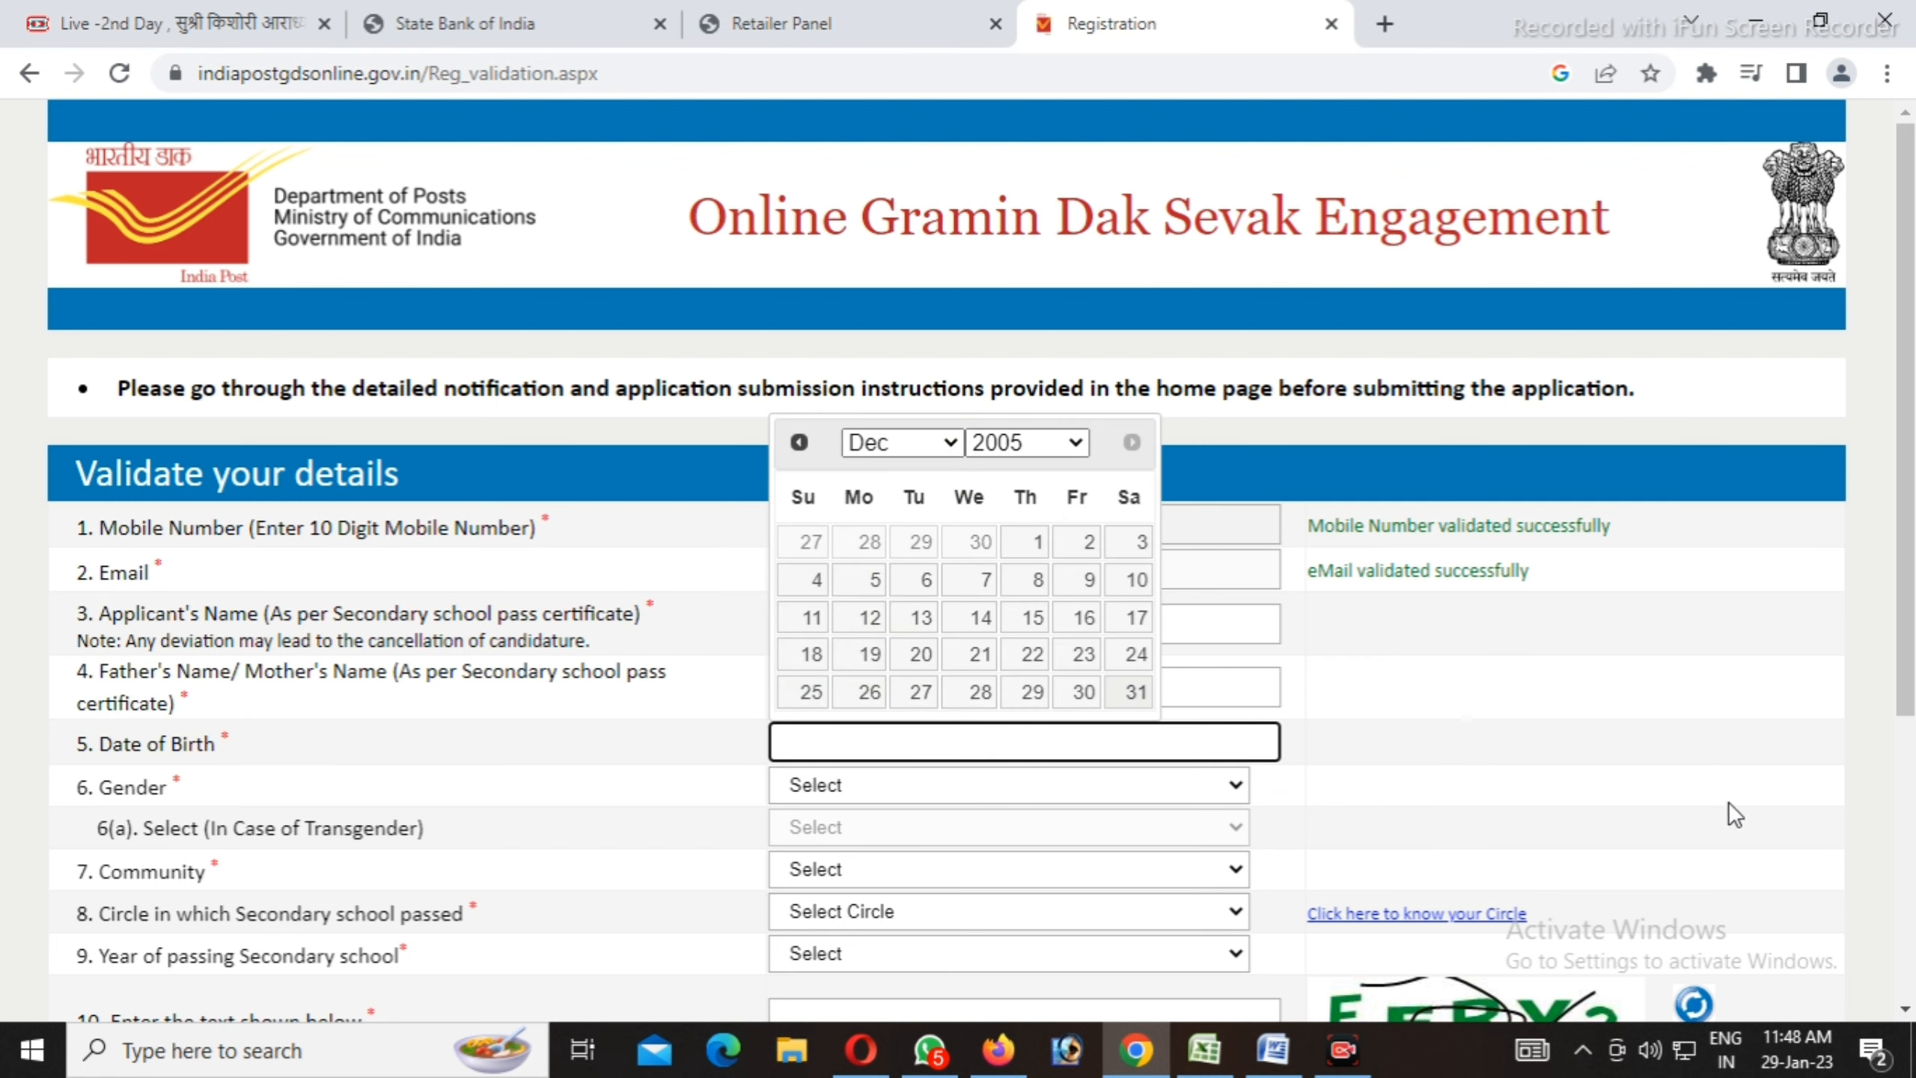
scroll(1000, 210, "down", 2)
left_click(1003, 301)
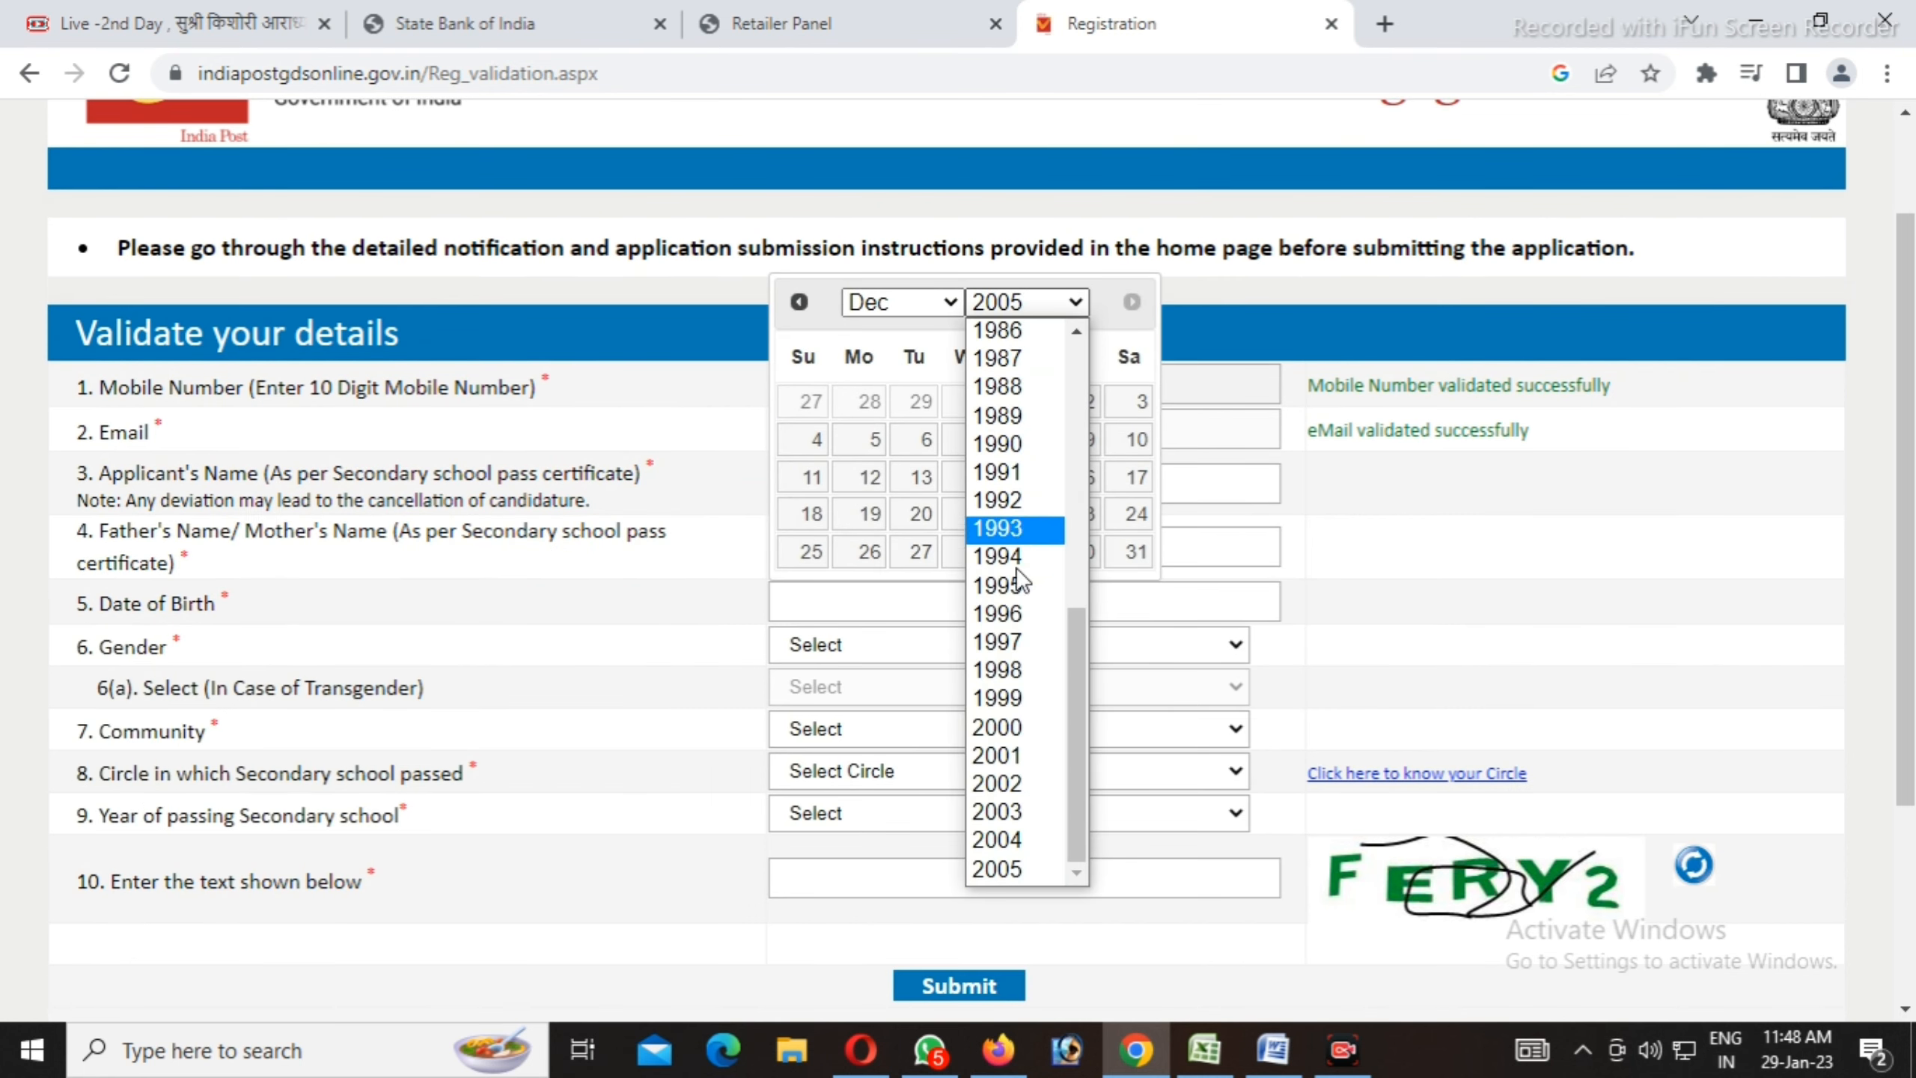
left_click(1012, 836)
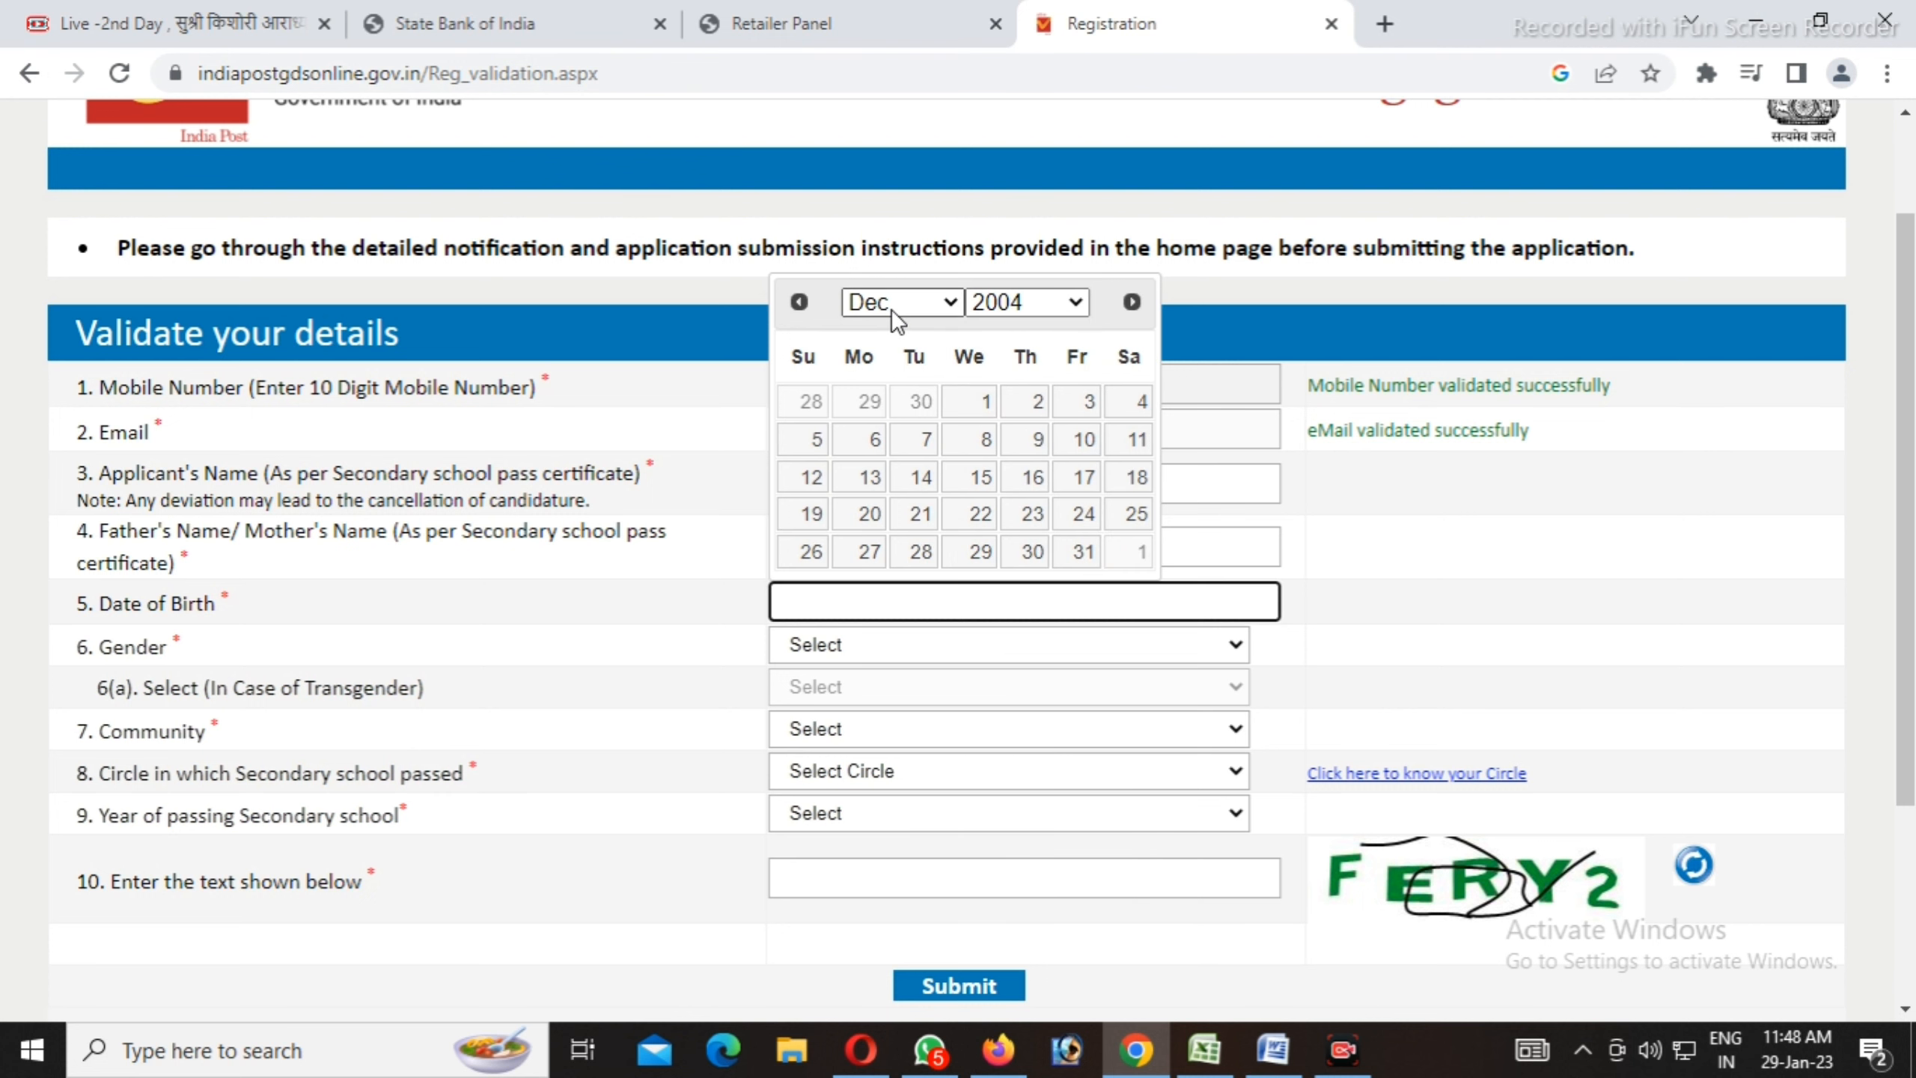
left_click(891, 308)
left_click(891, 557)
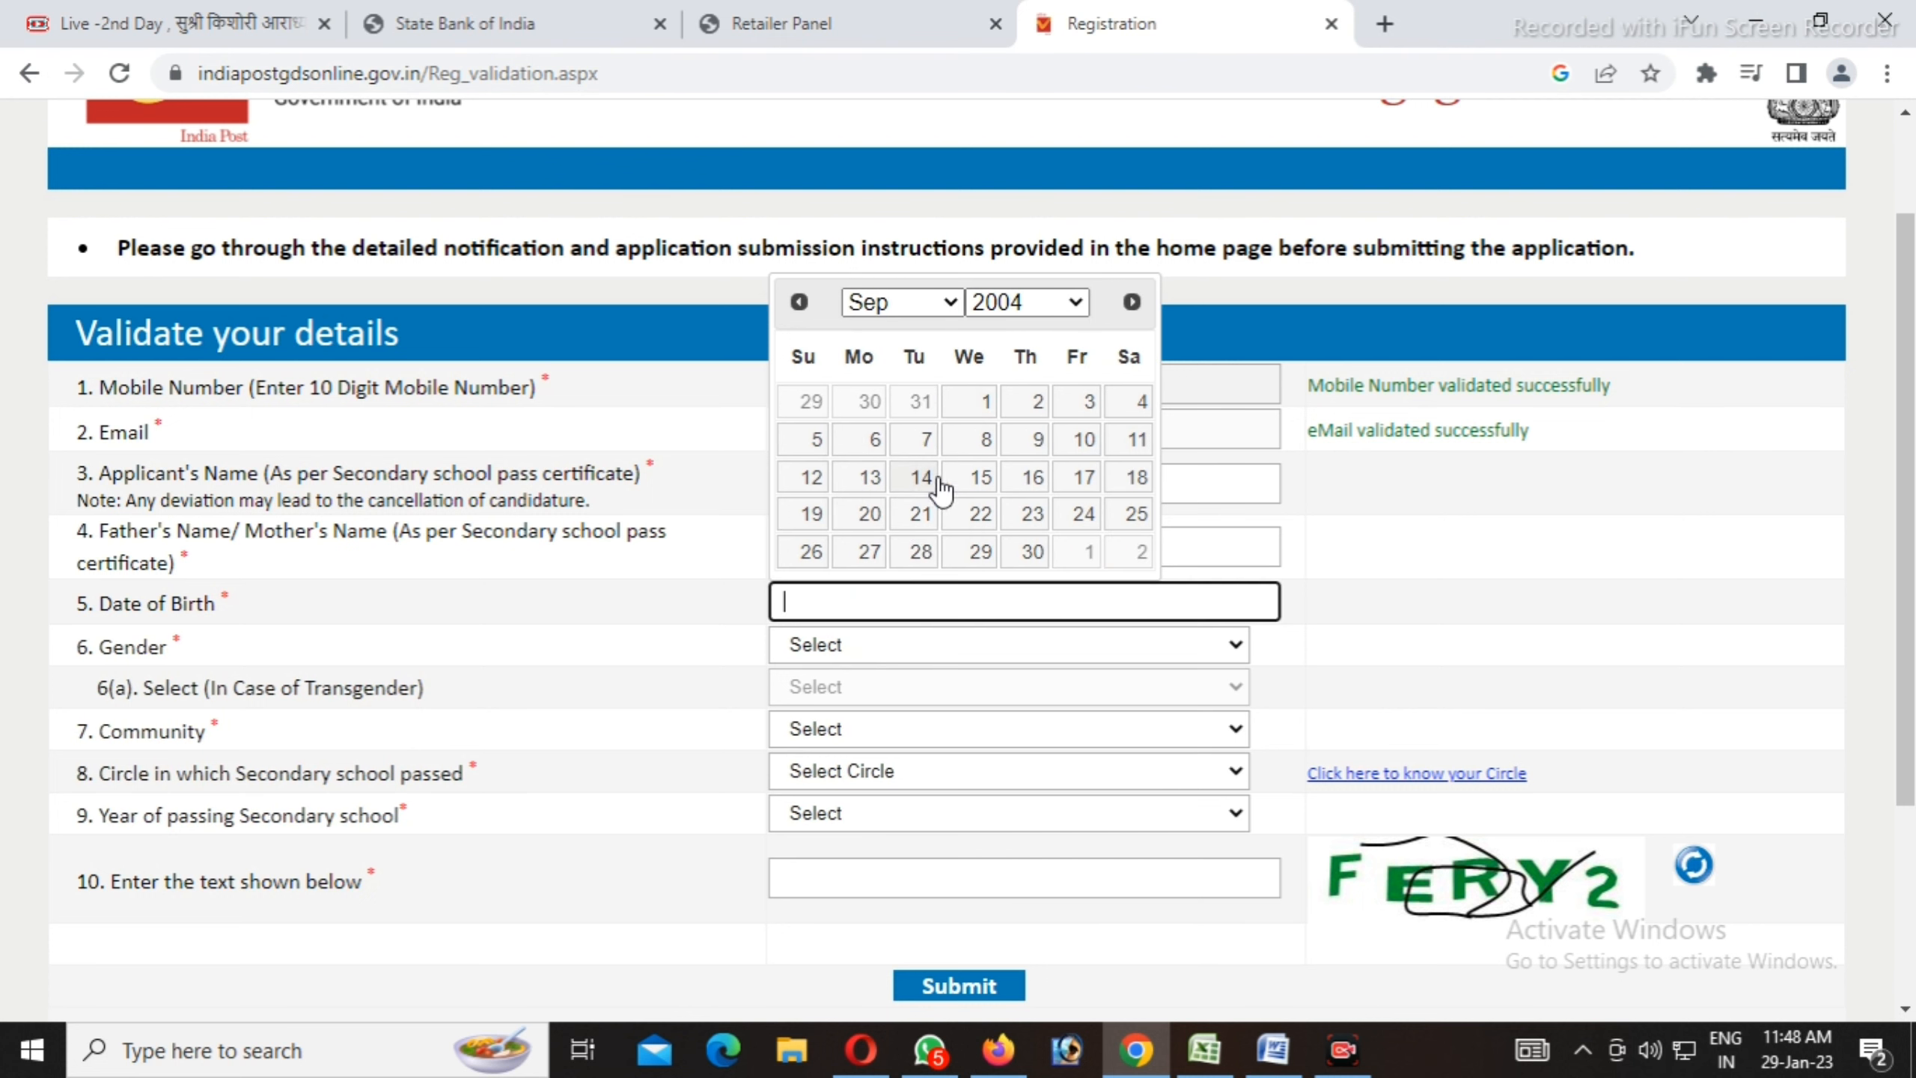
left_click(918, 439)
left_click(805, 644)
left_click(812, 698)
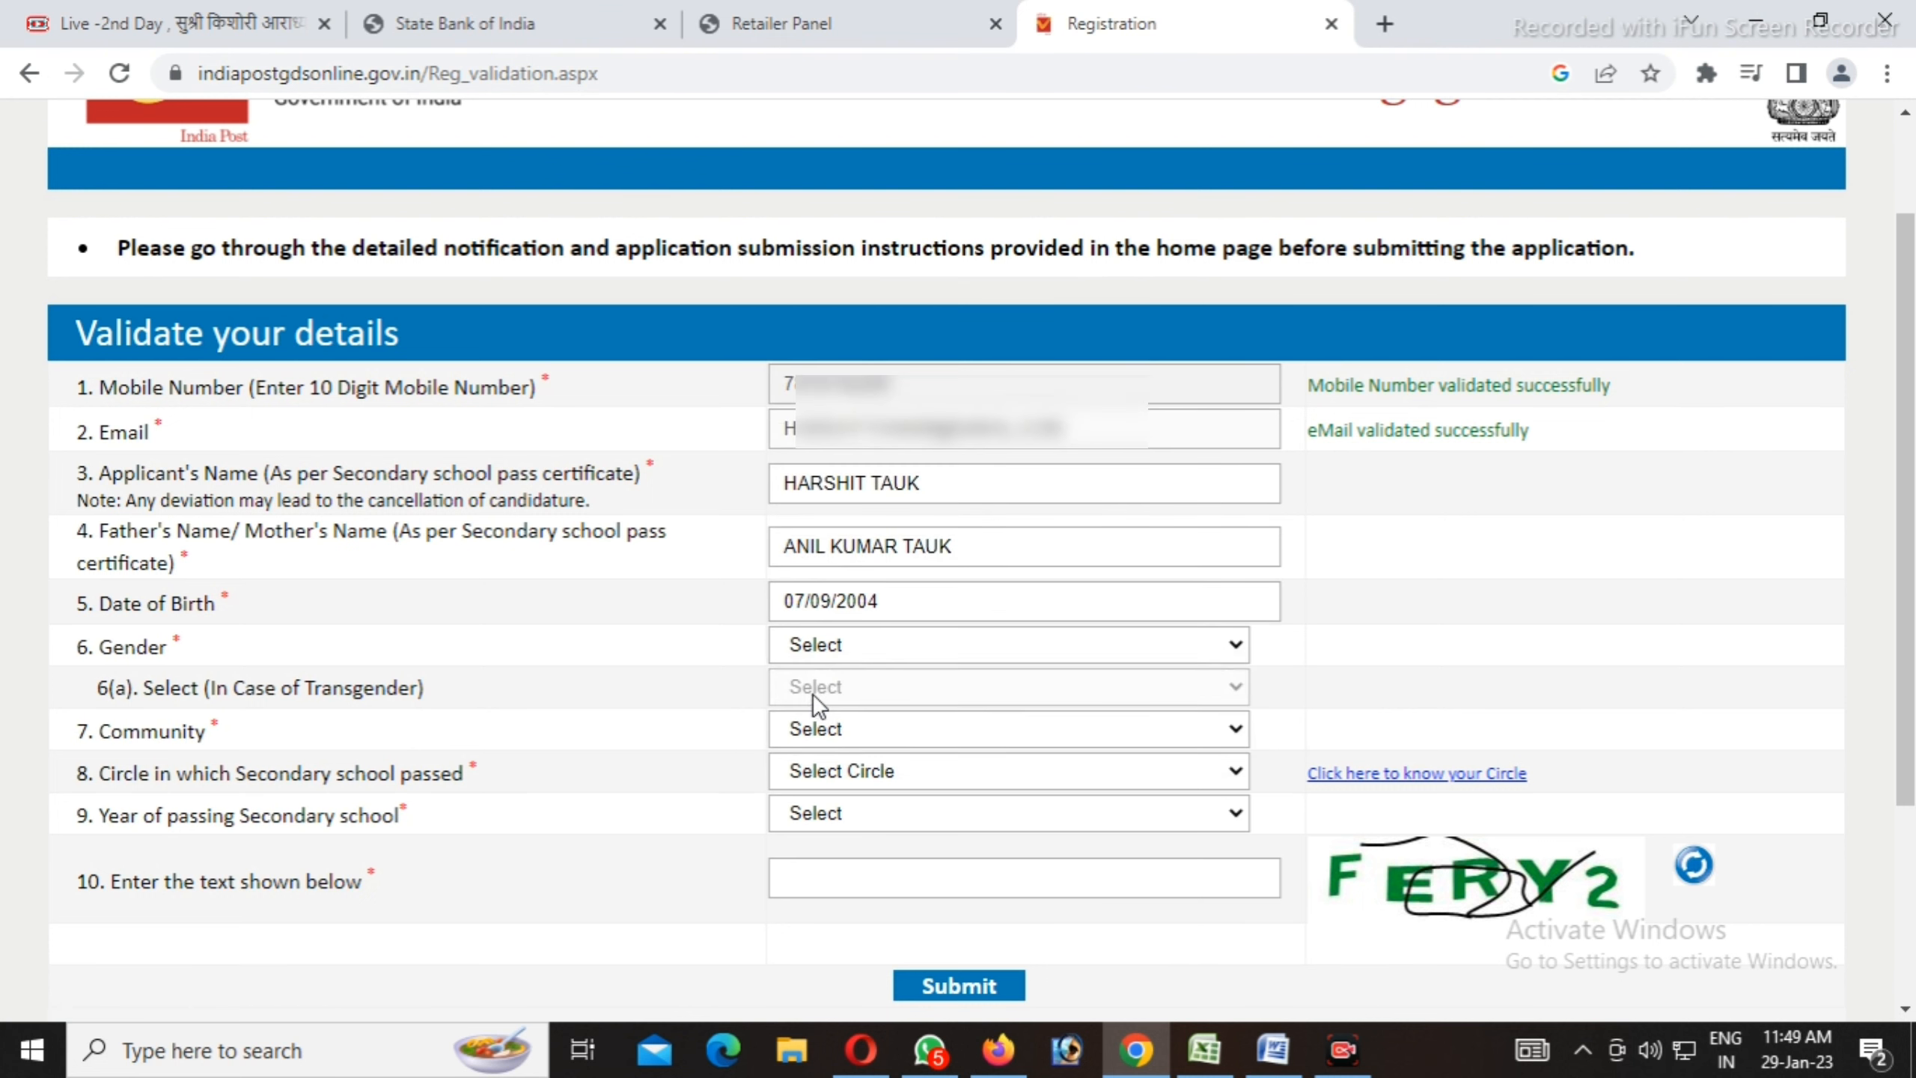
Set community to OBC and the school circle to Rajasthan.
left_click(815, 729)
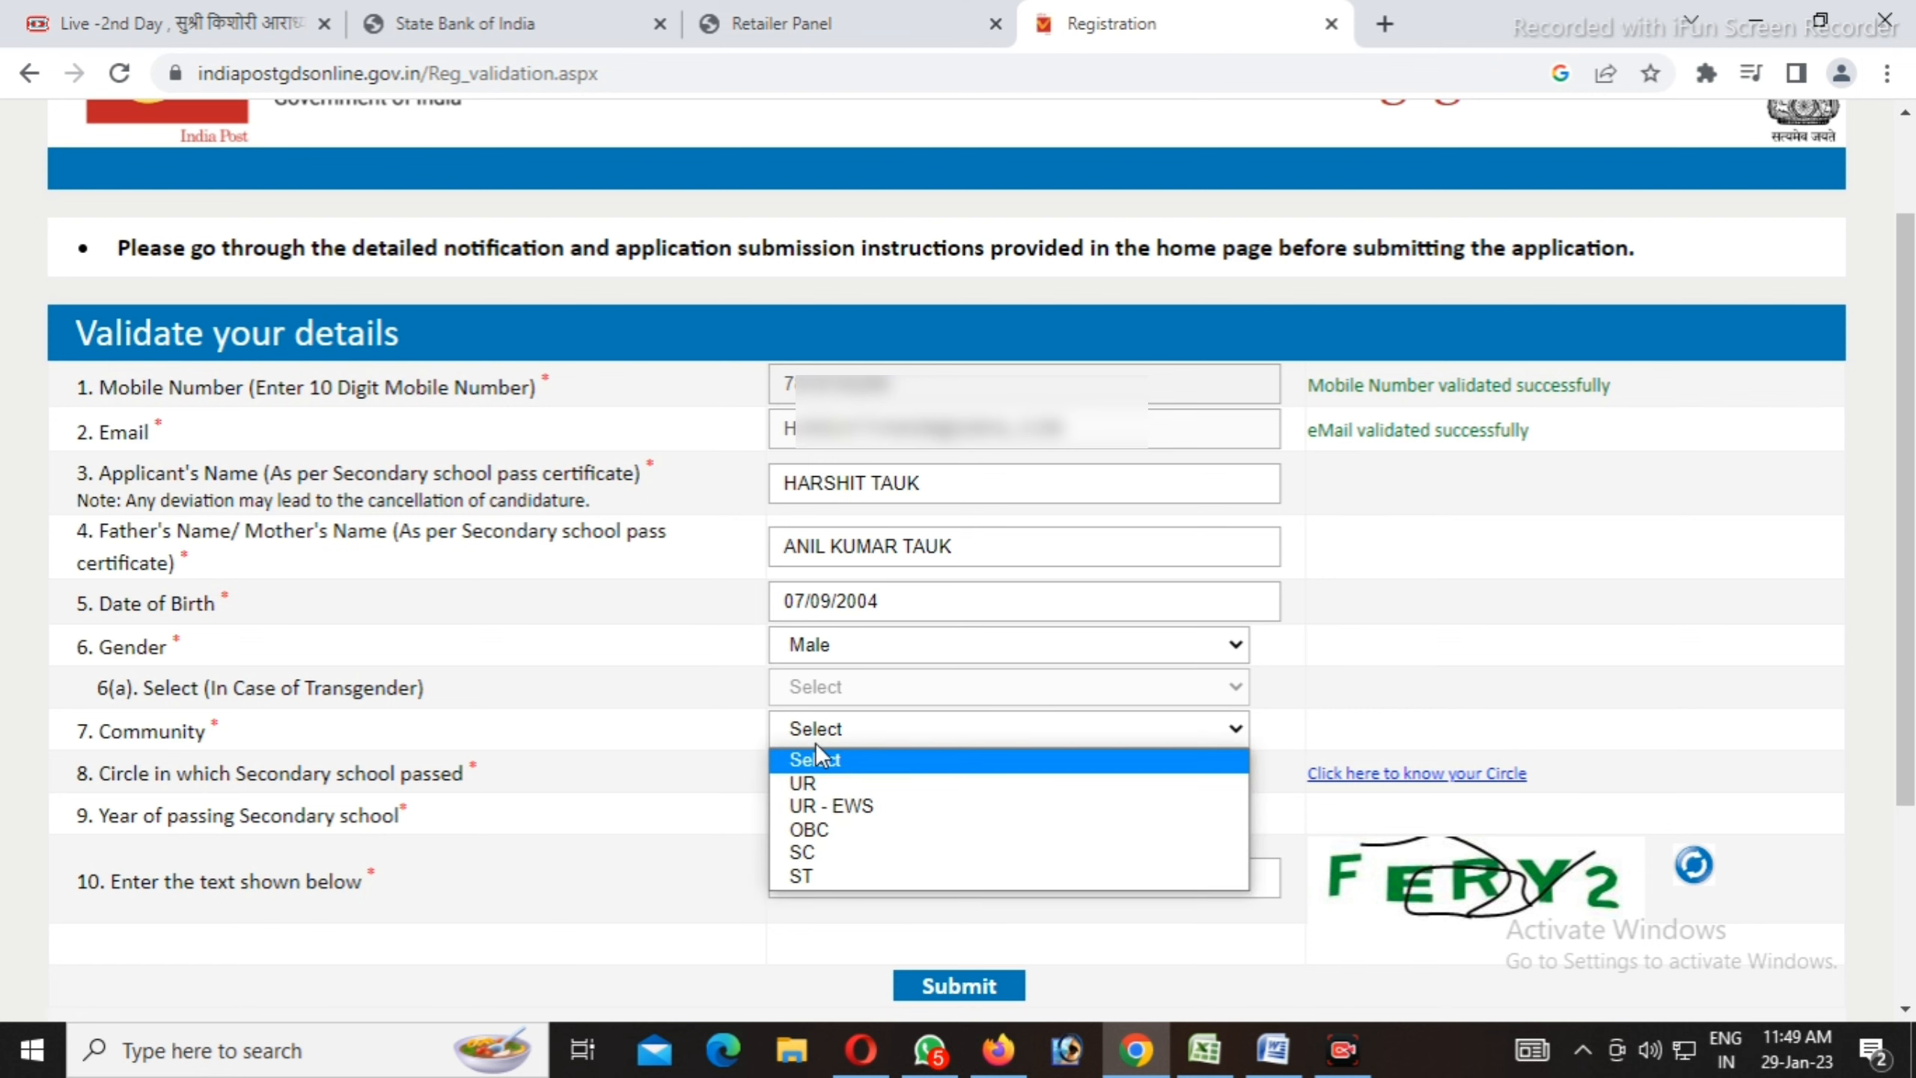
left_click(831, 823)
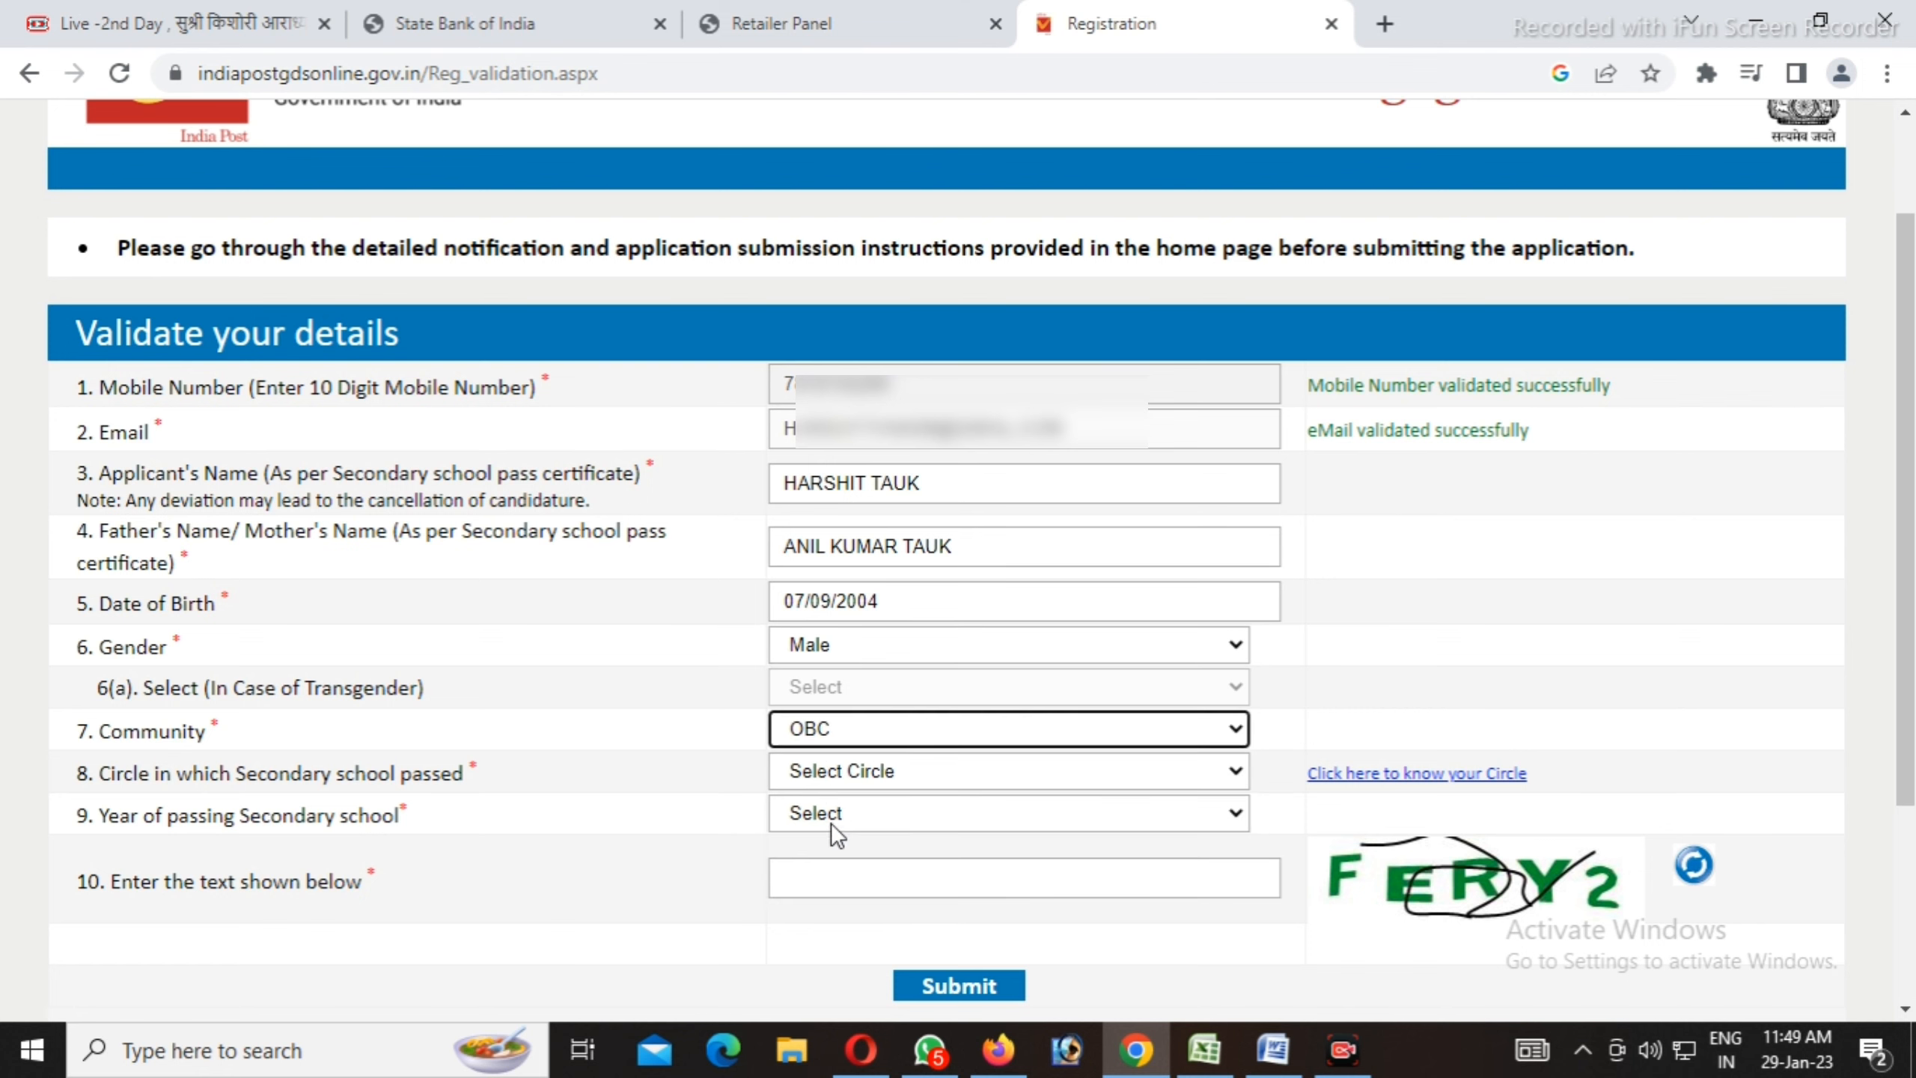
left_click(826, 777)
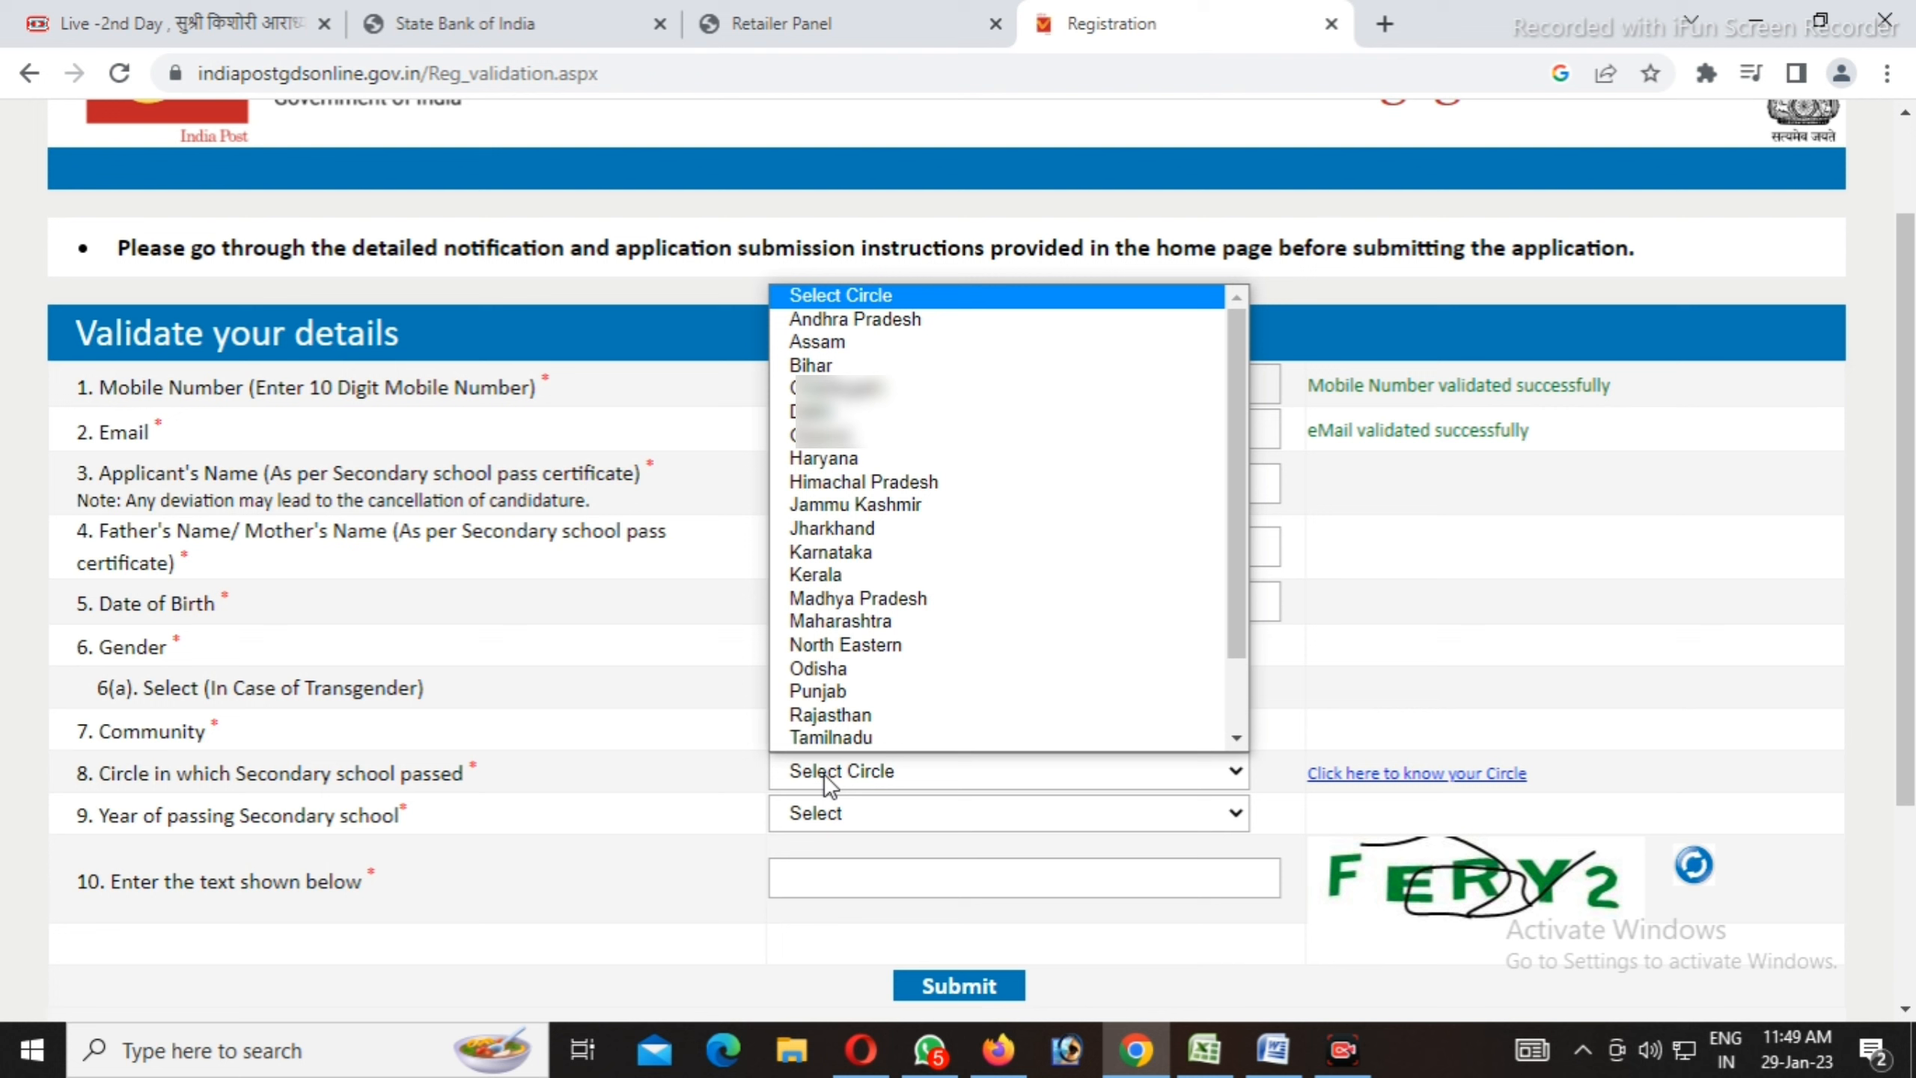
key("r")
key("Return")
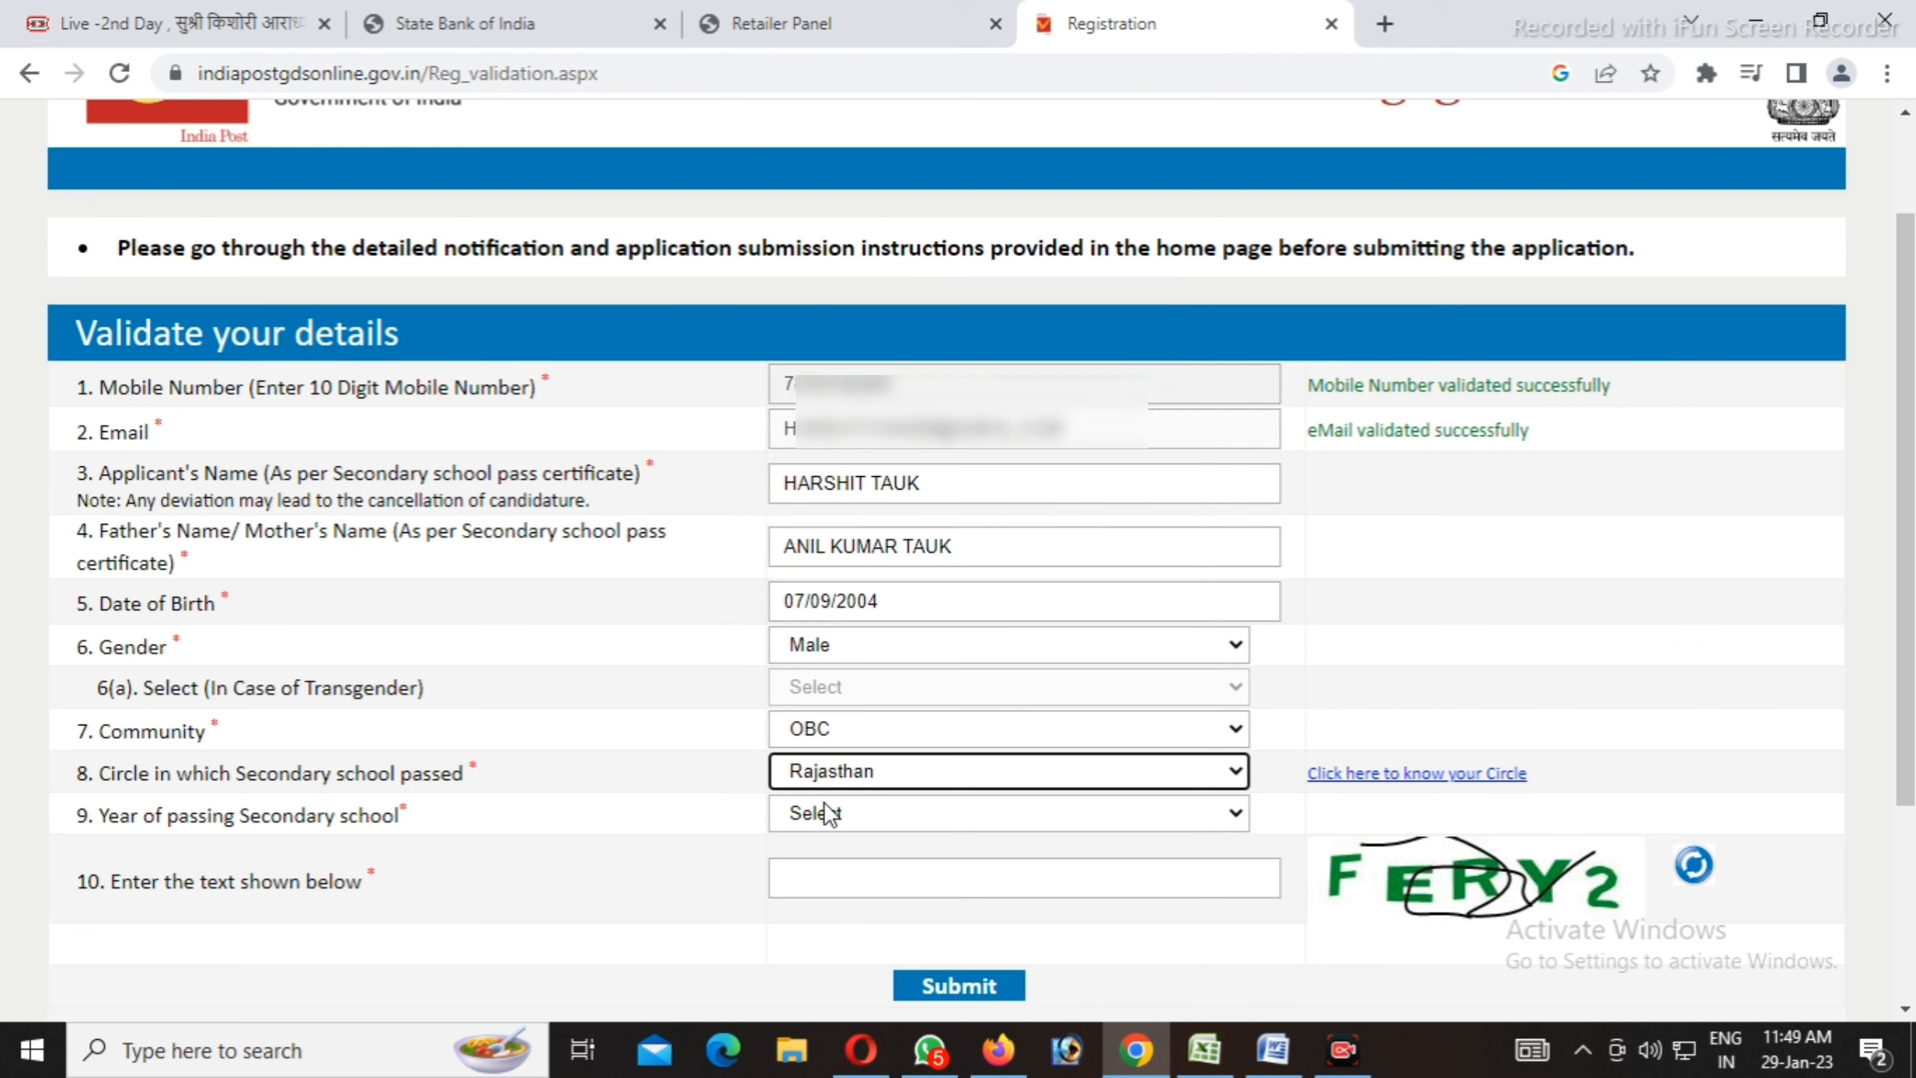
Choose 2019 as the passing year, enter the captcha text and submit the details.
left_click(825, 813)
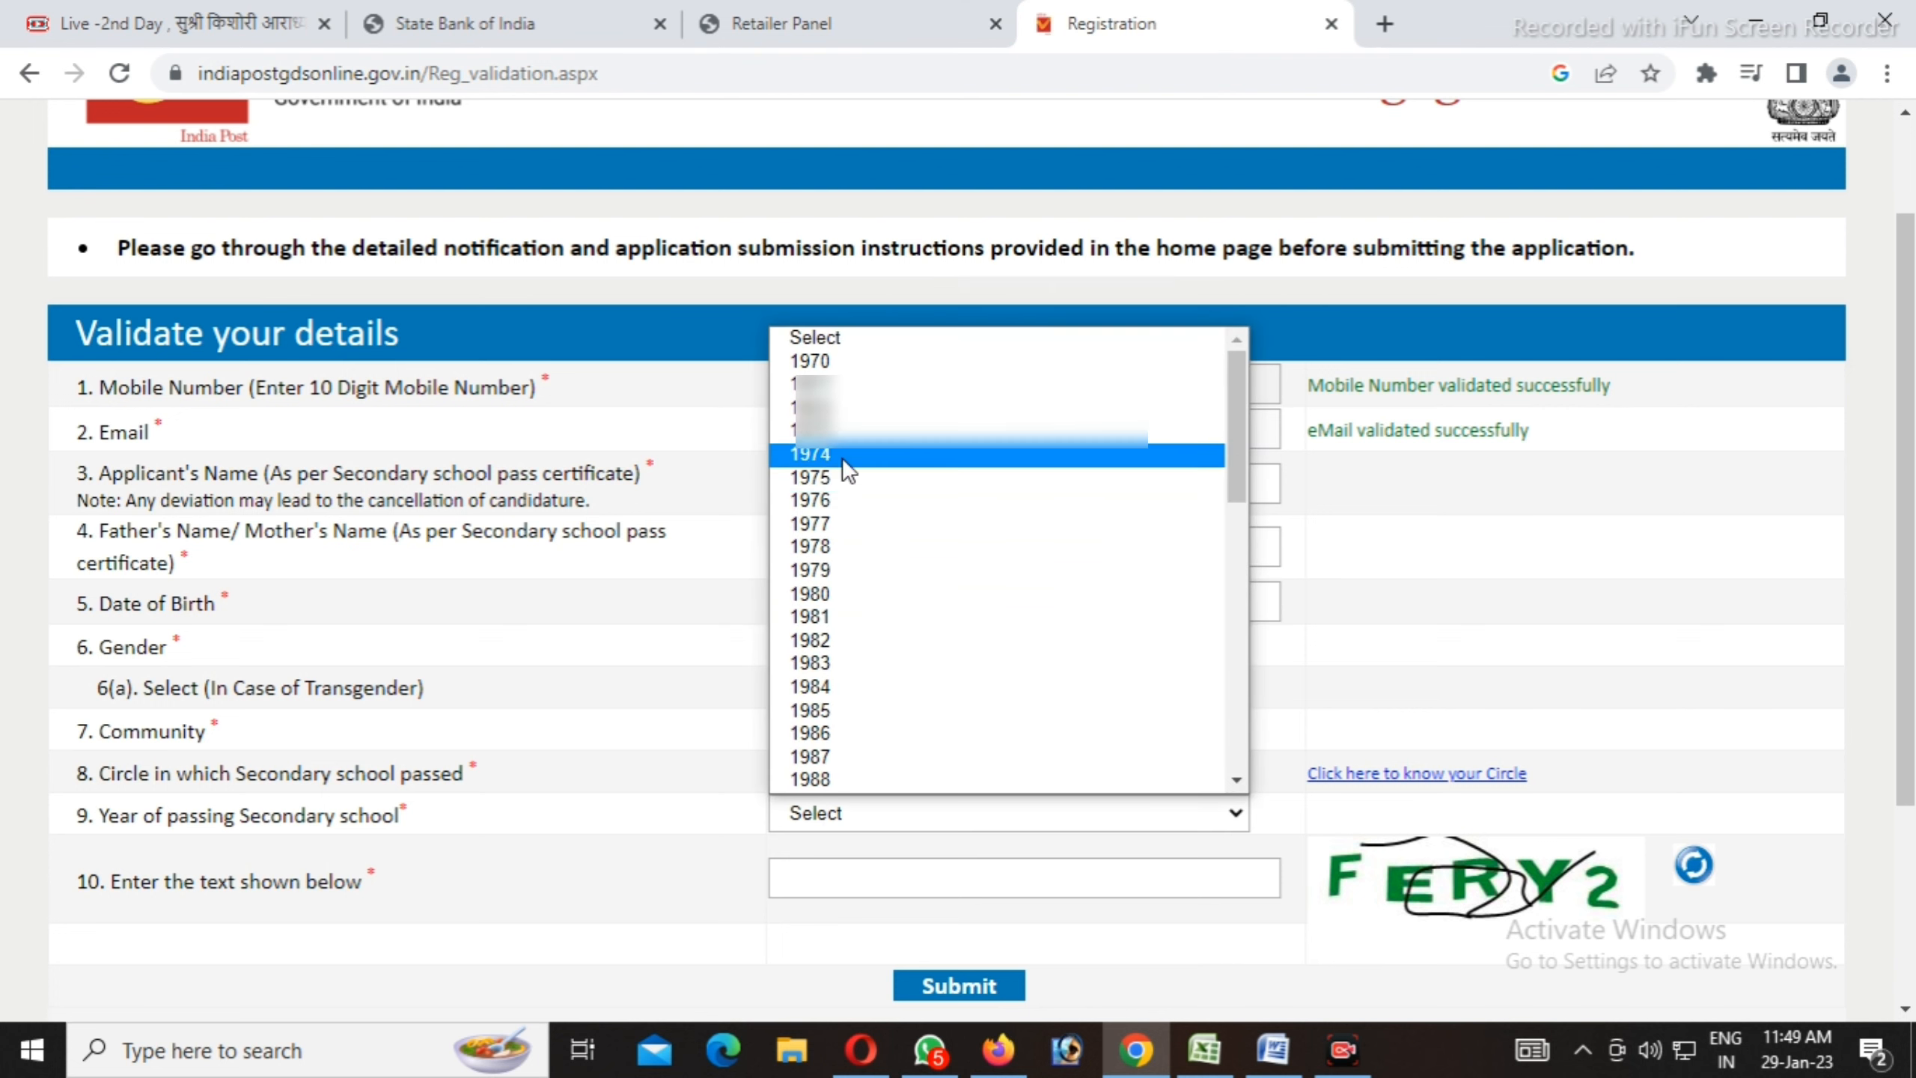
scroll(839, 545, "down", 8)
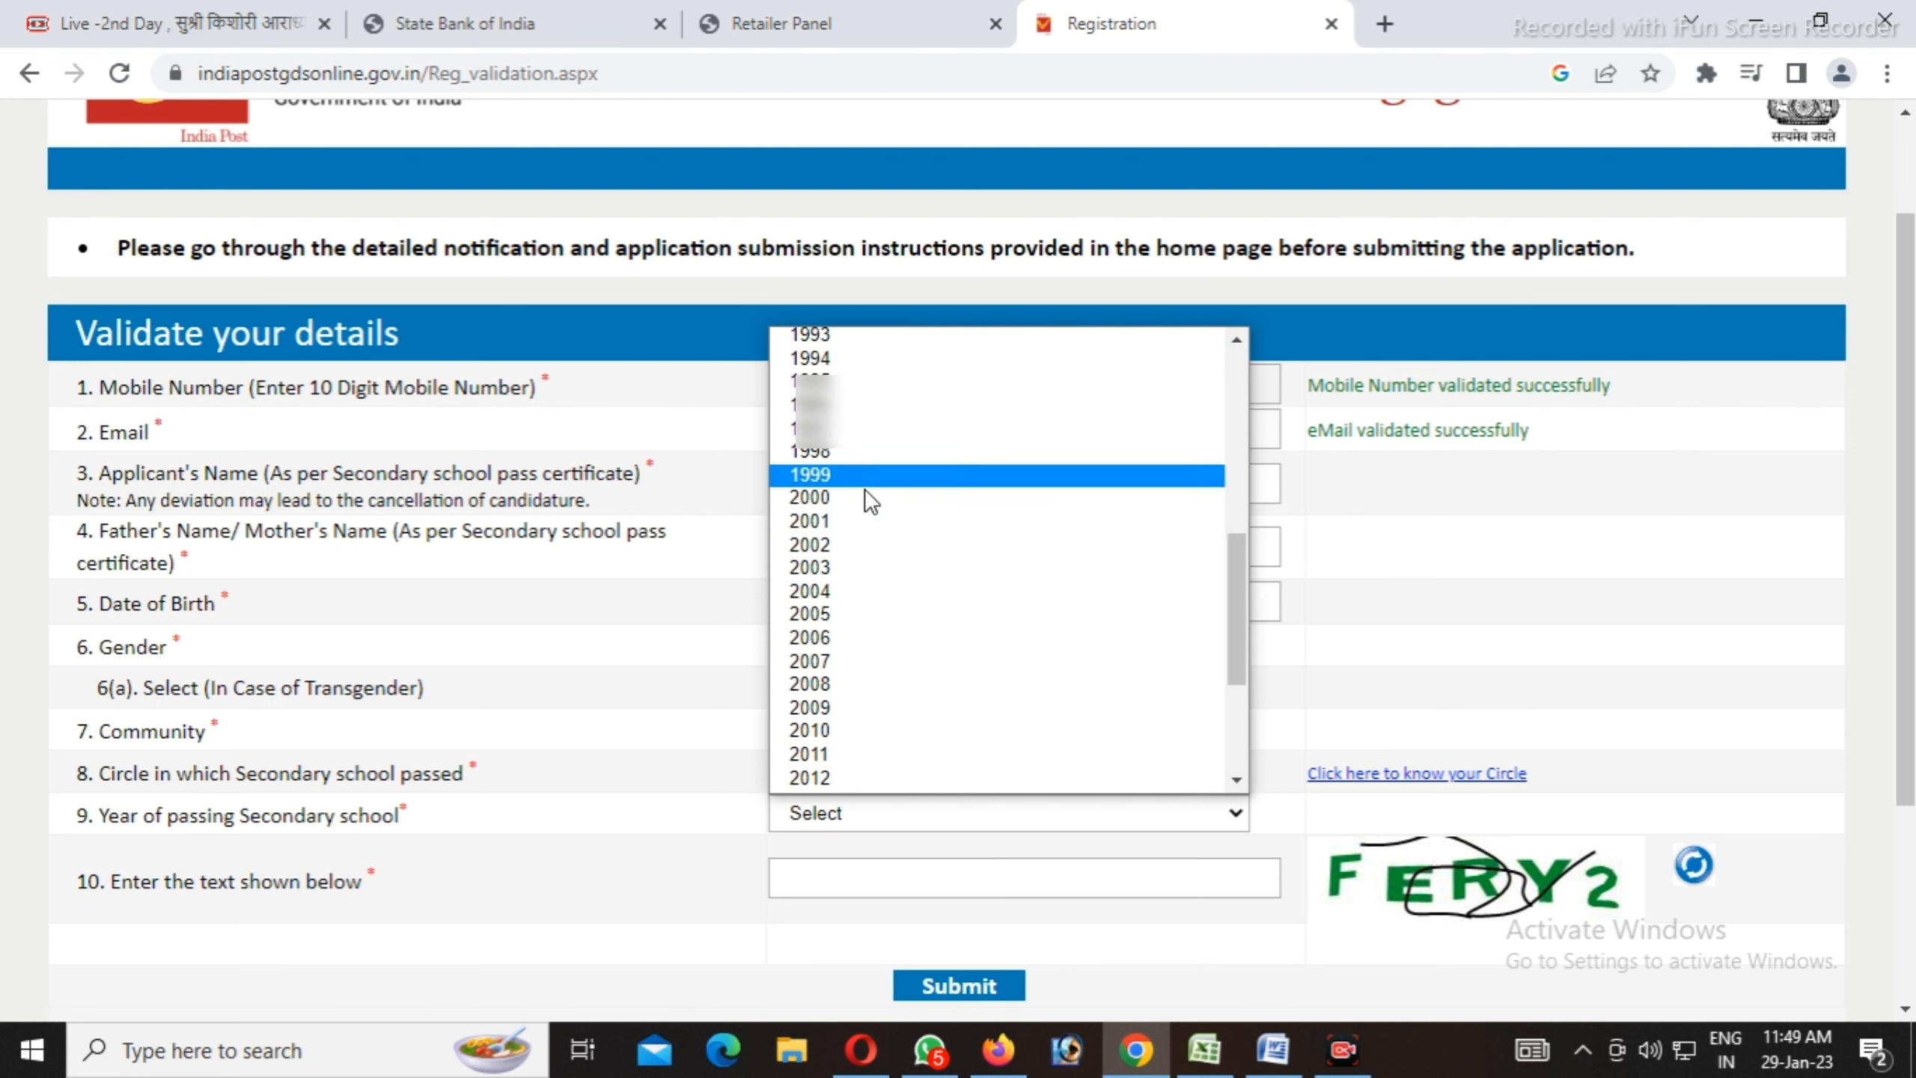
scroll(867, 680, "down", 4)
left_click(830, 691)
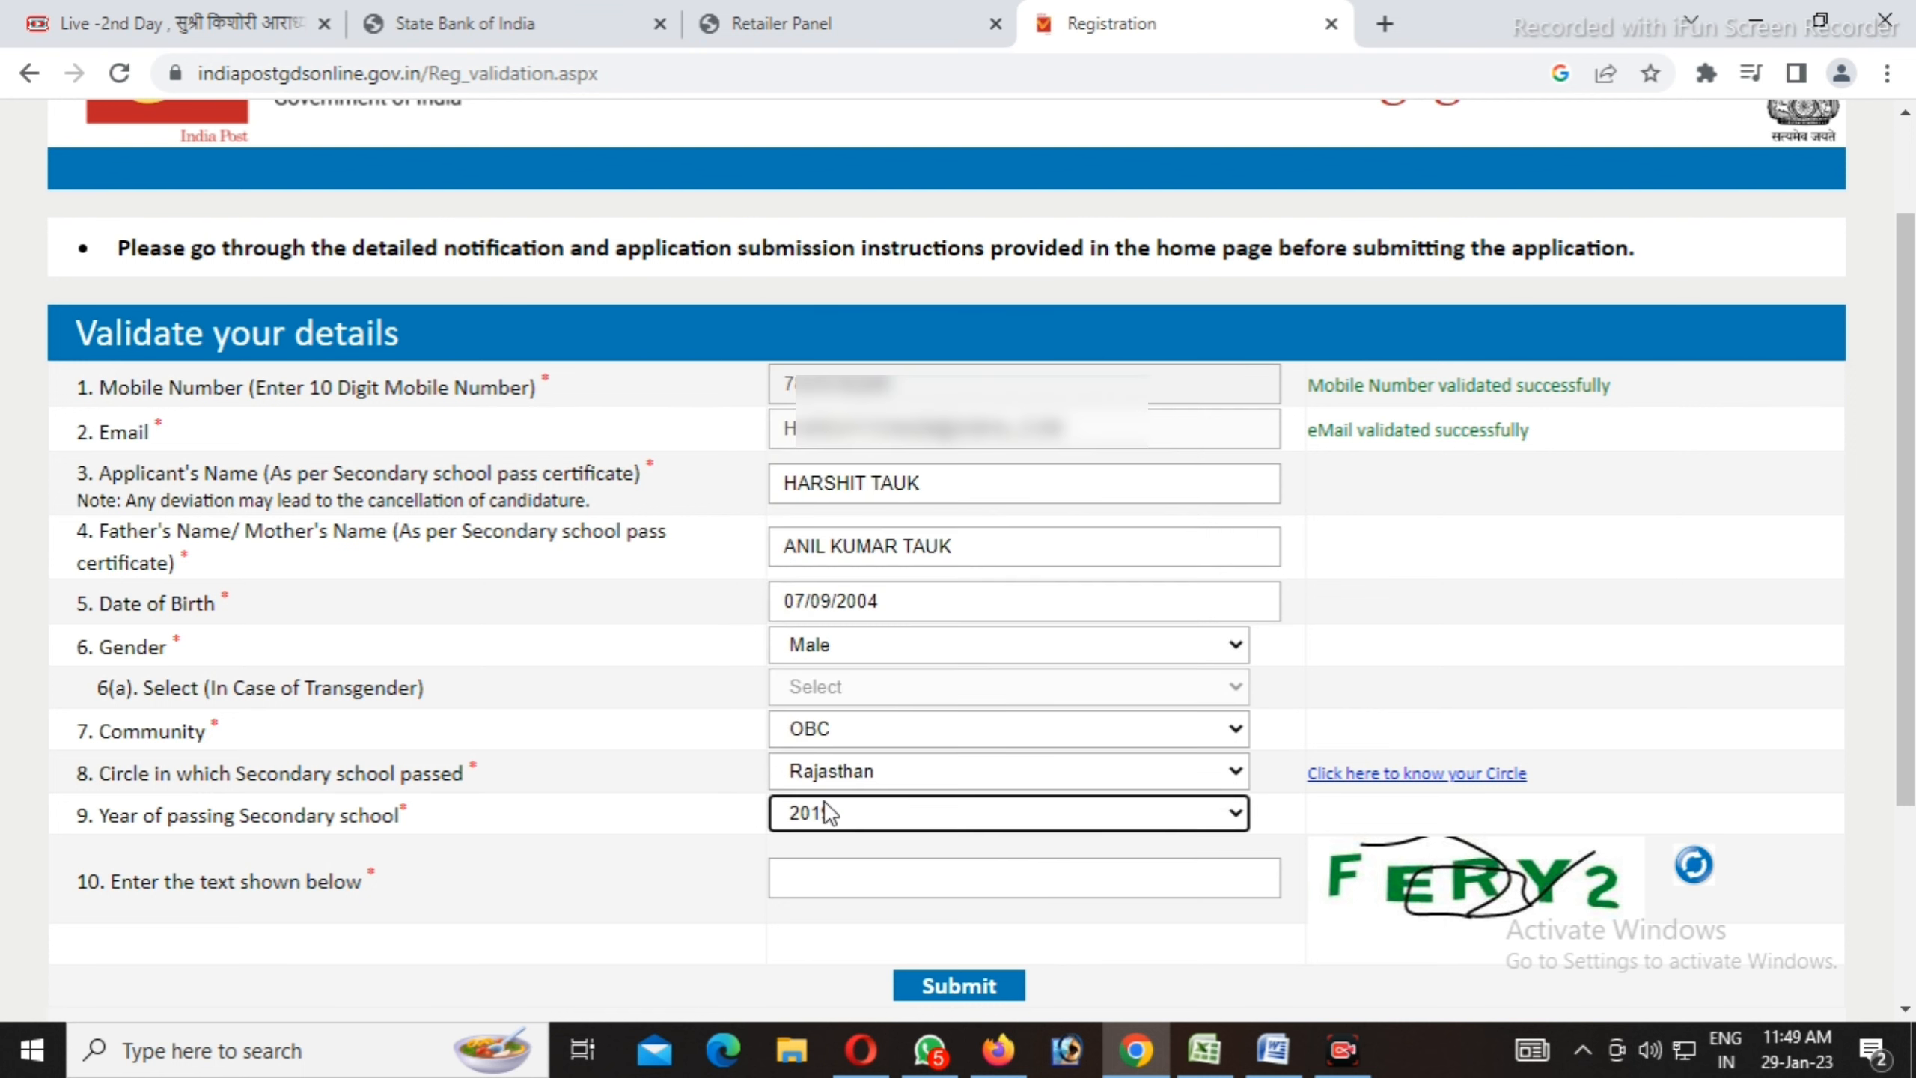
left_click(817, 883)
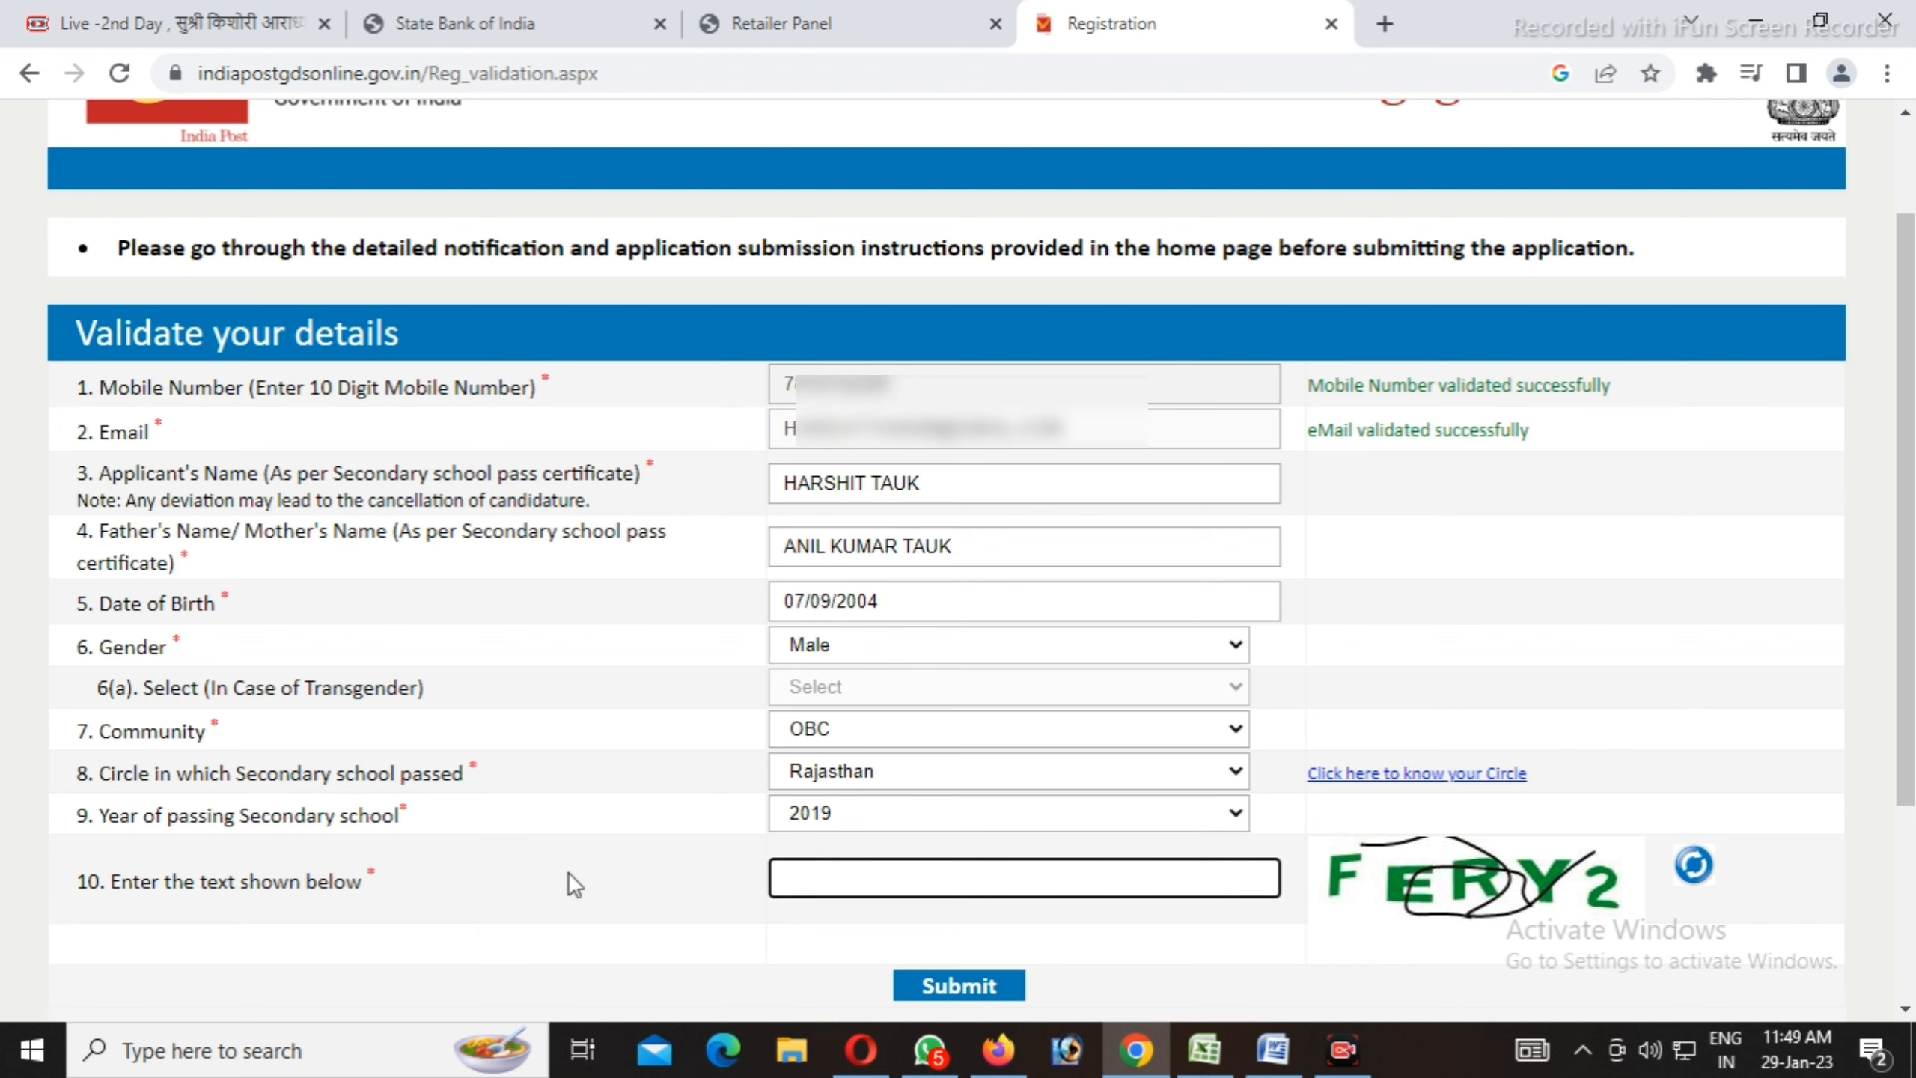
type("FERY2")
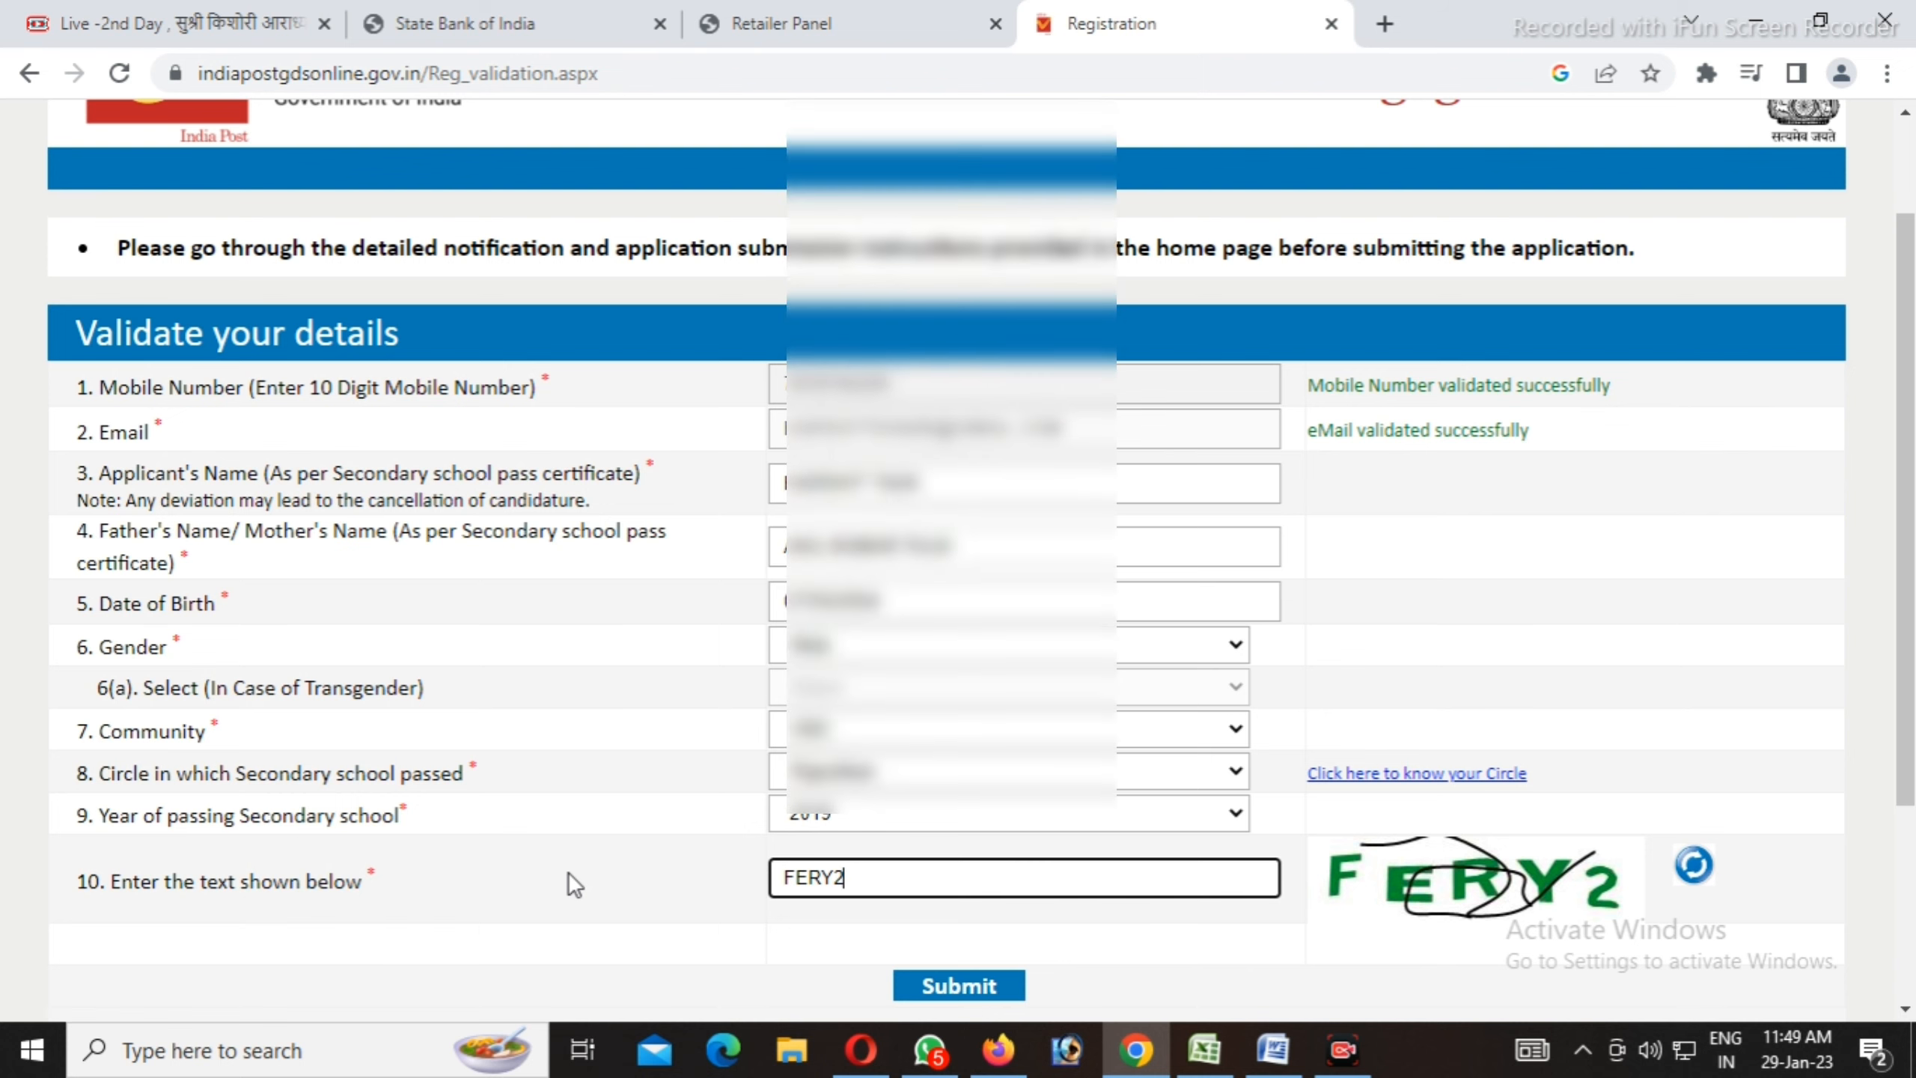
scroll(642, 645, "up", 2)
scroll(642, 649, "down", 4)
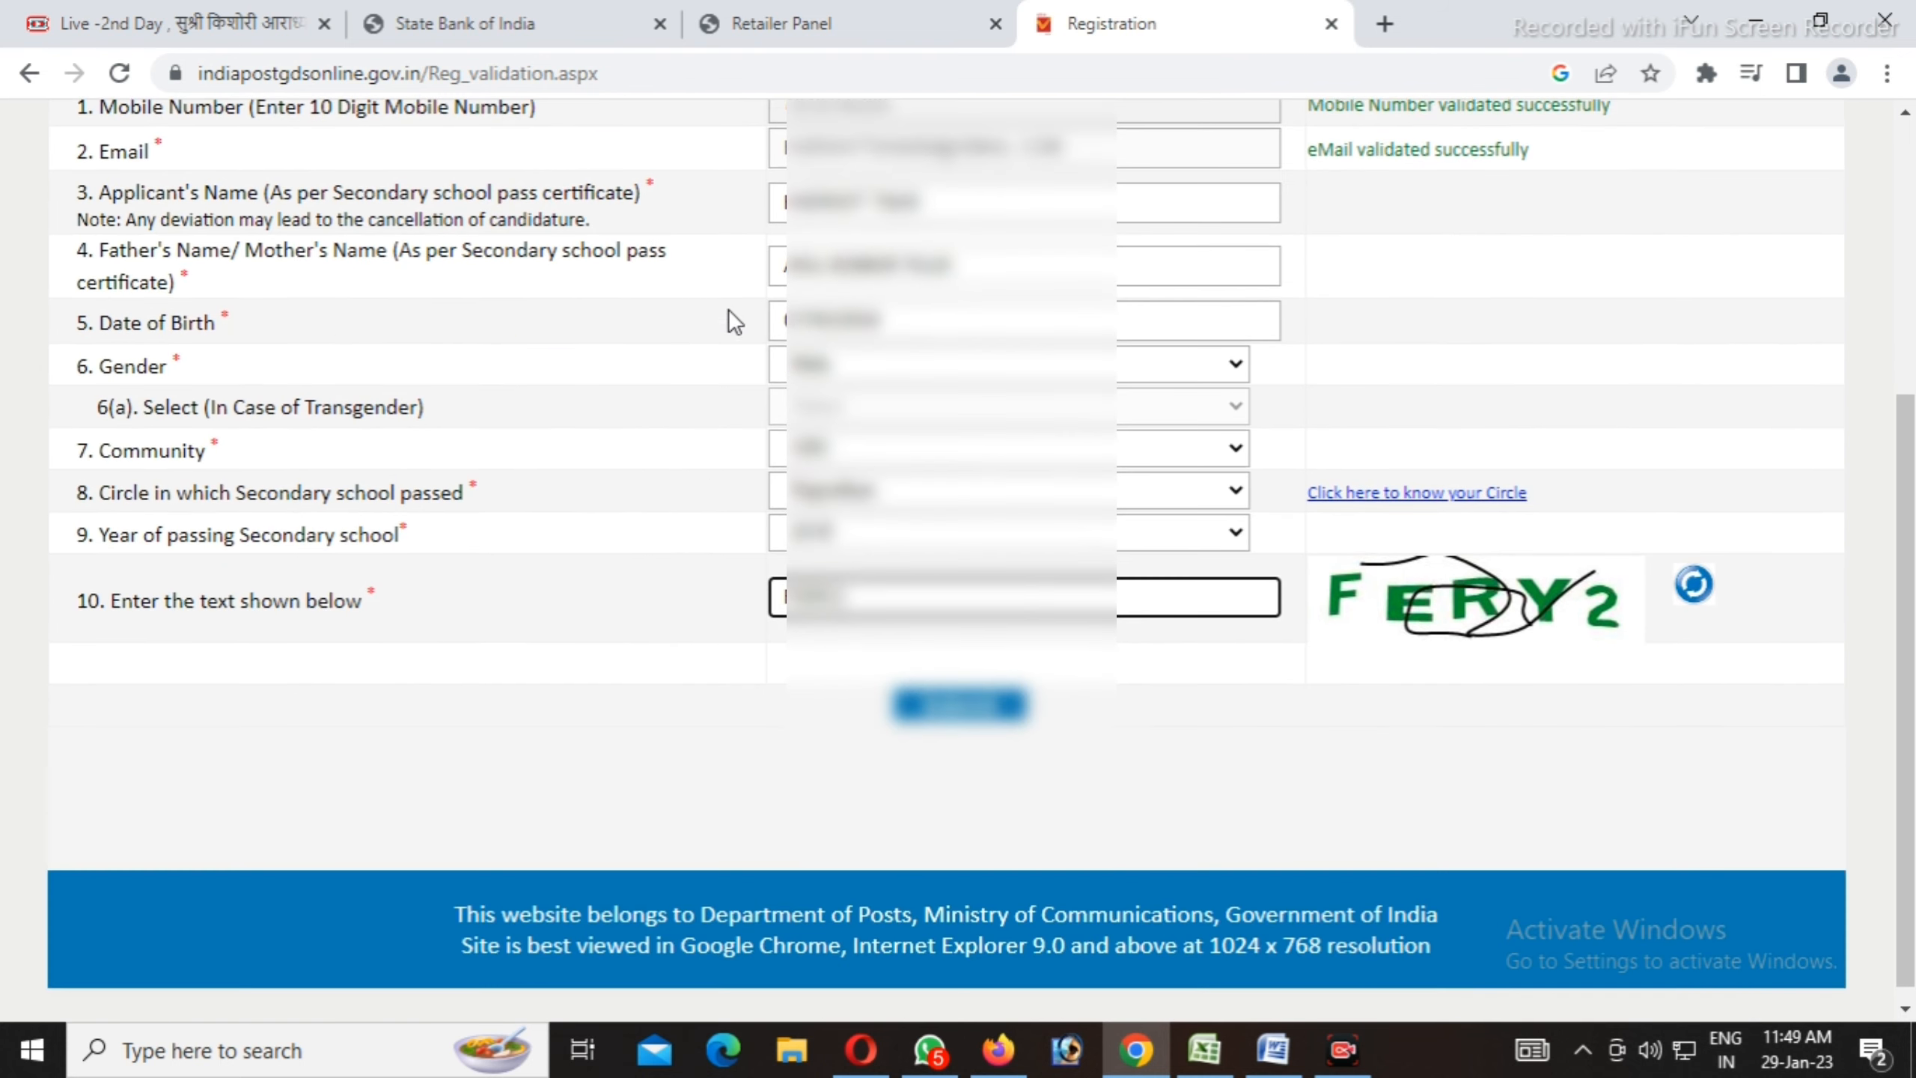
scroll(732, 305, "up", 2)
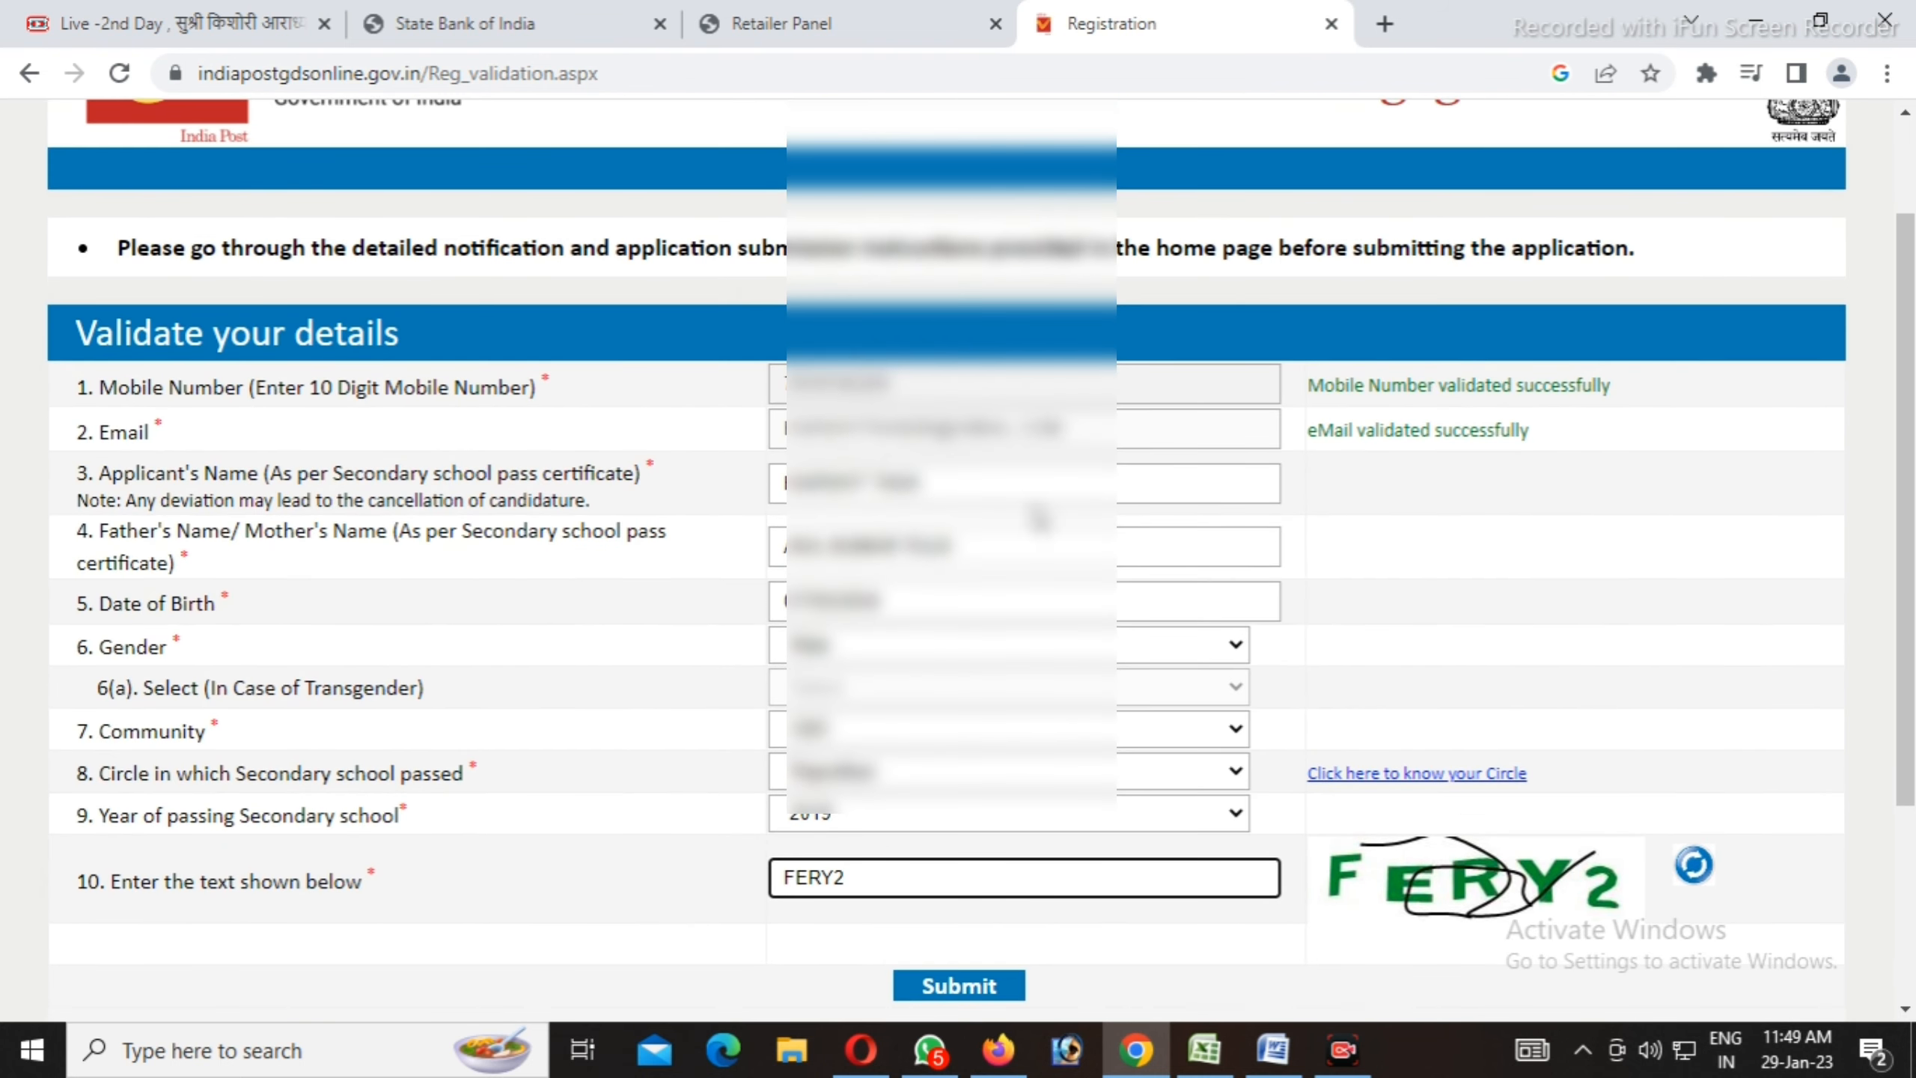
scroll(650, 671, "down", 2)
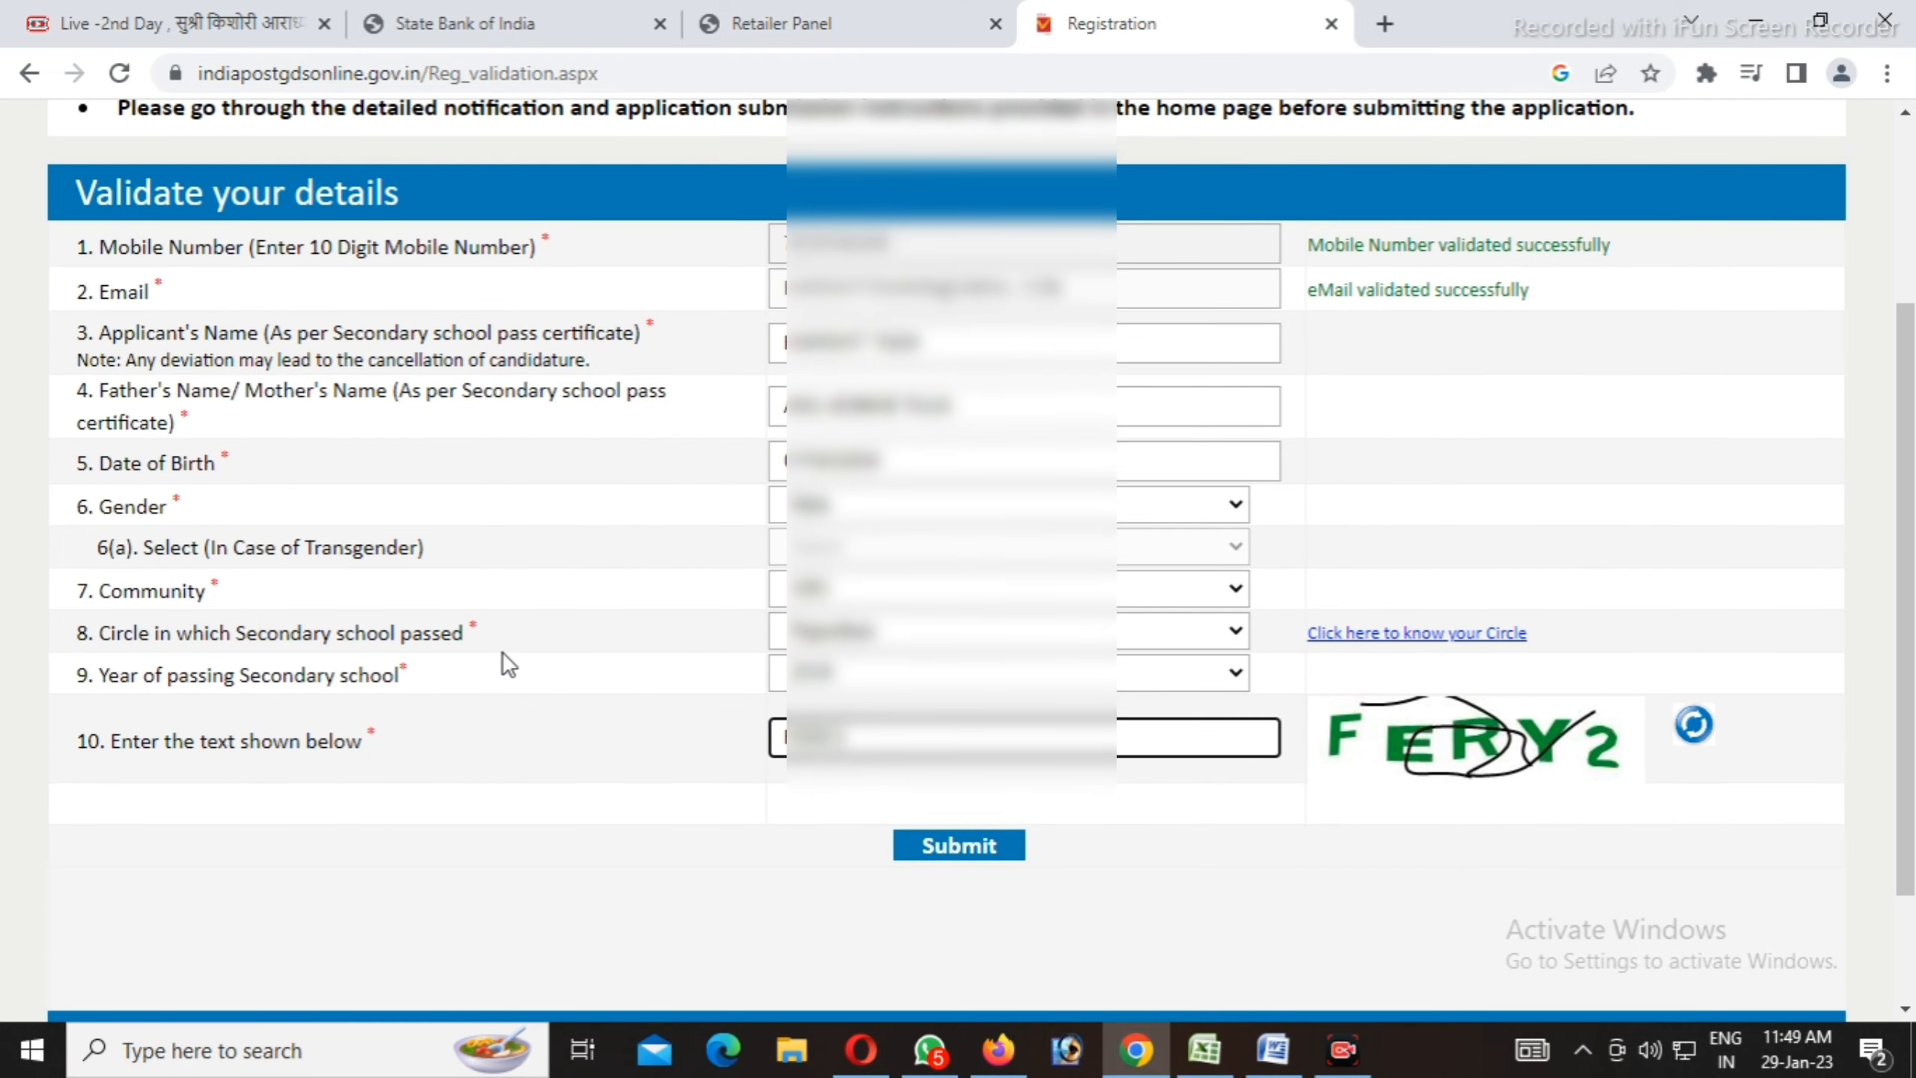
left_click(934, 841)
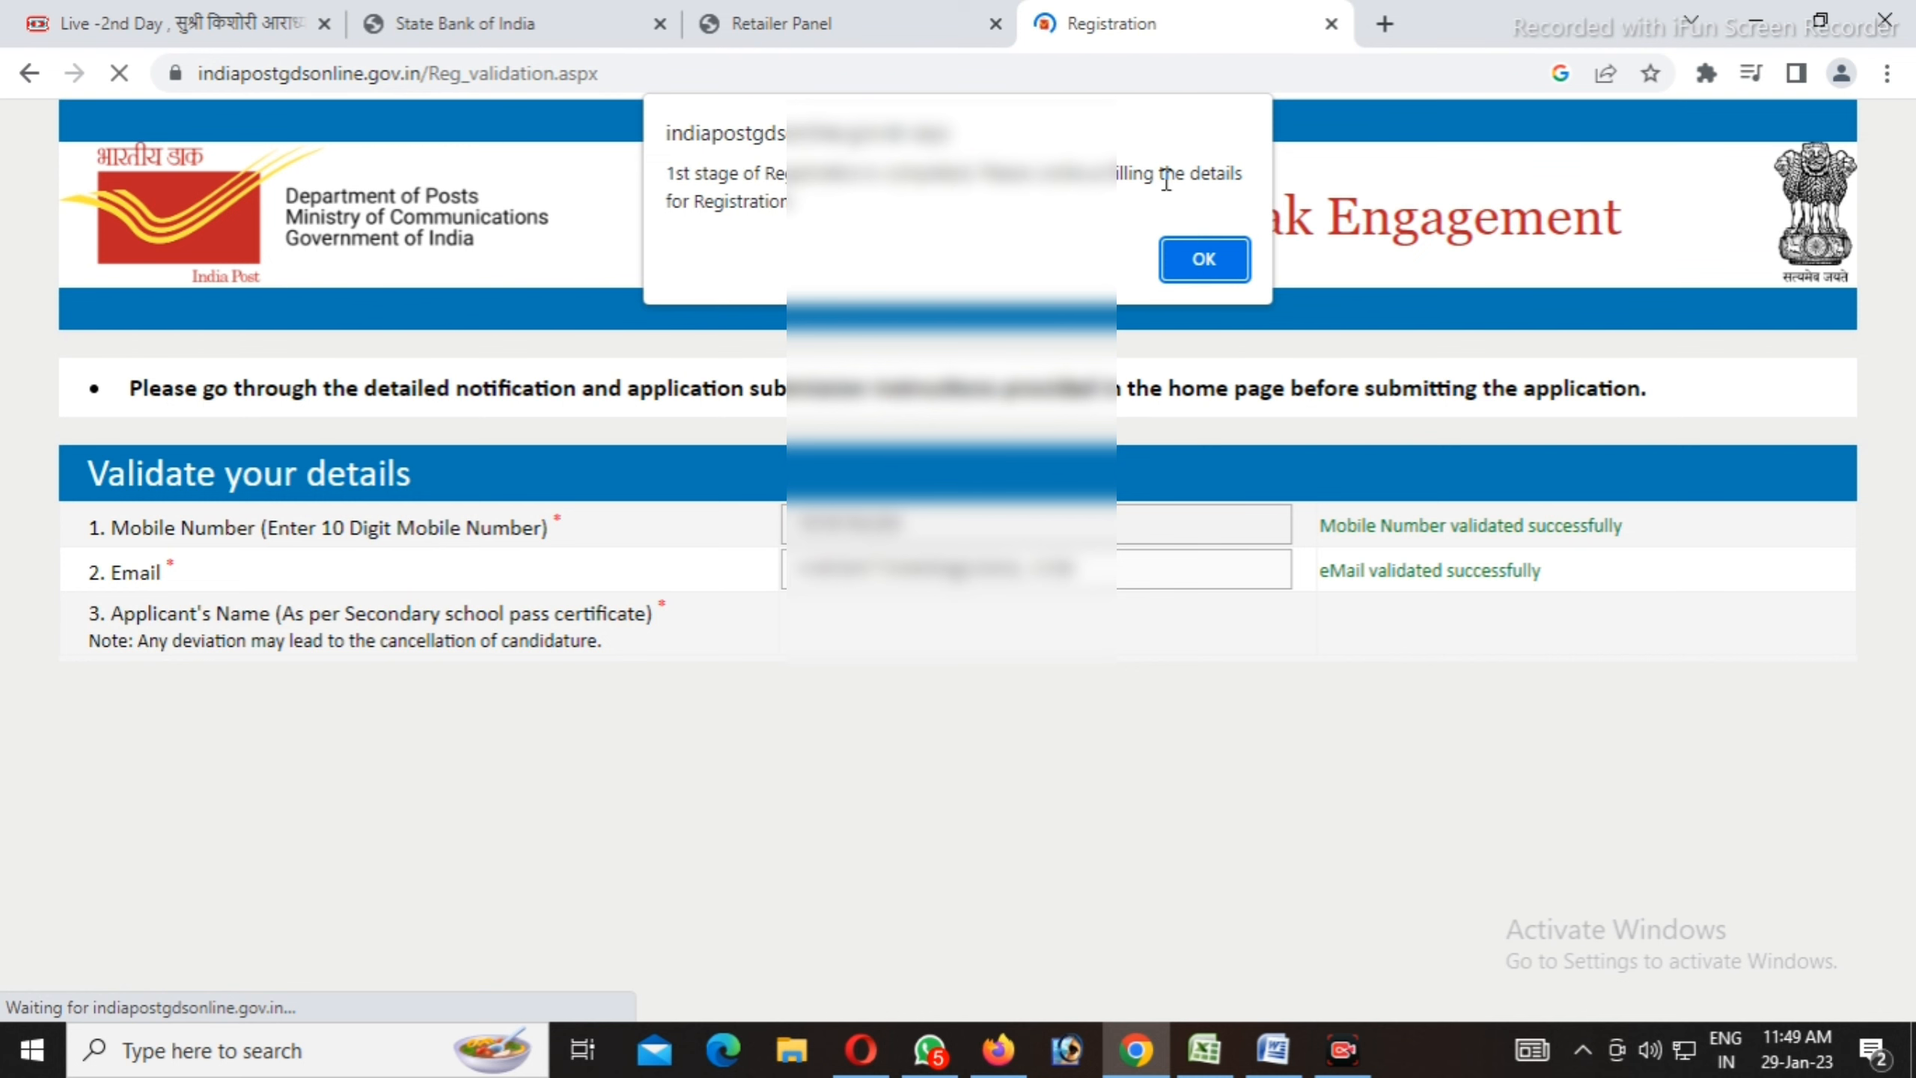
Dismiss the stage-one completion notice and scroll to the remaining Registration fields.
left_click(1201, 257)
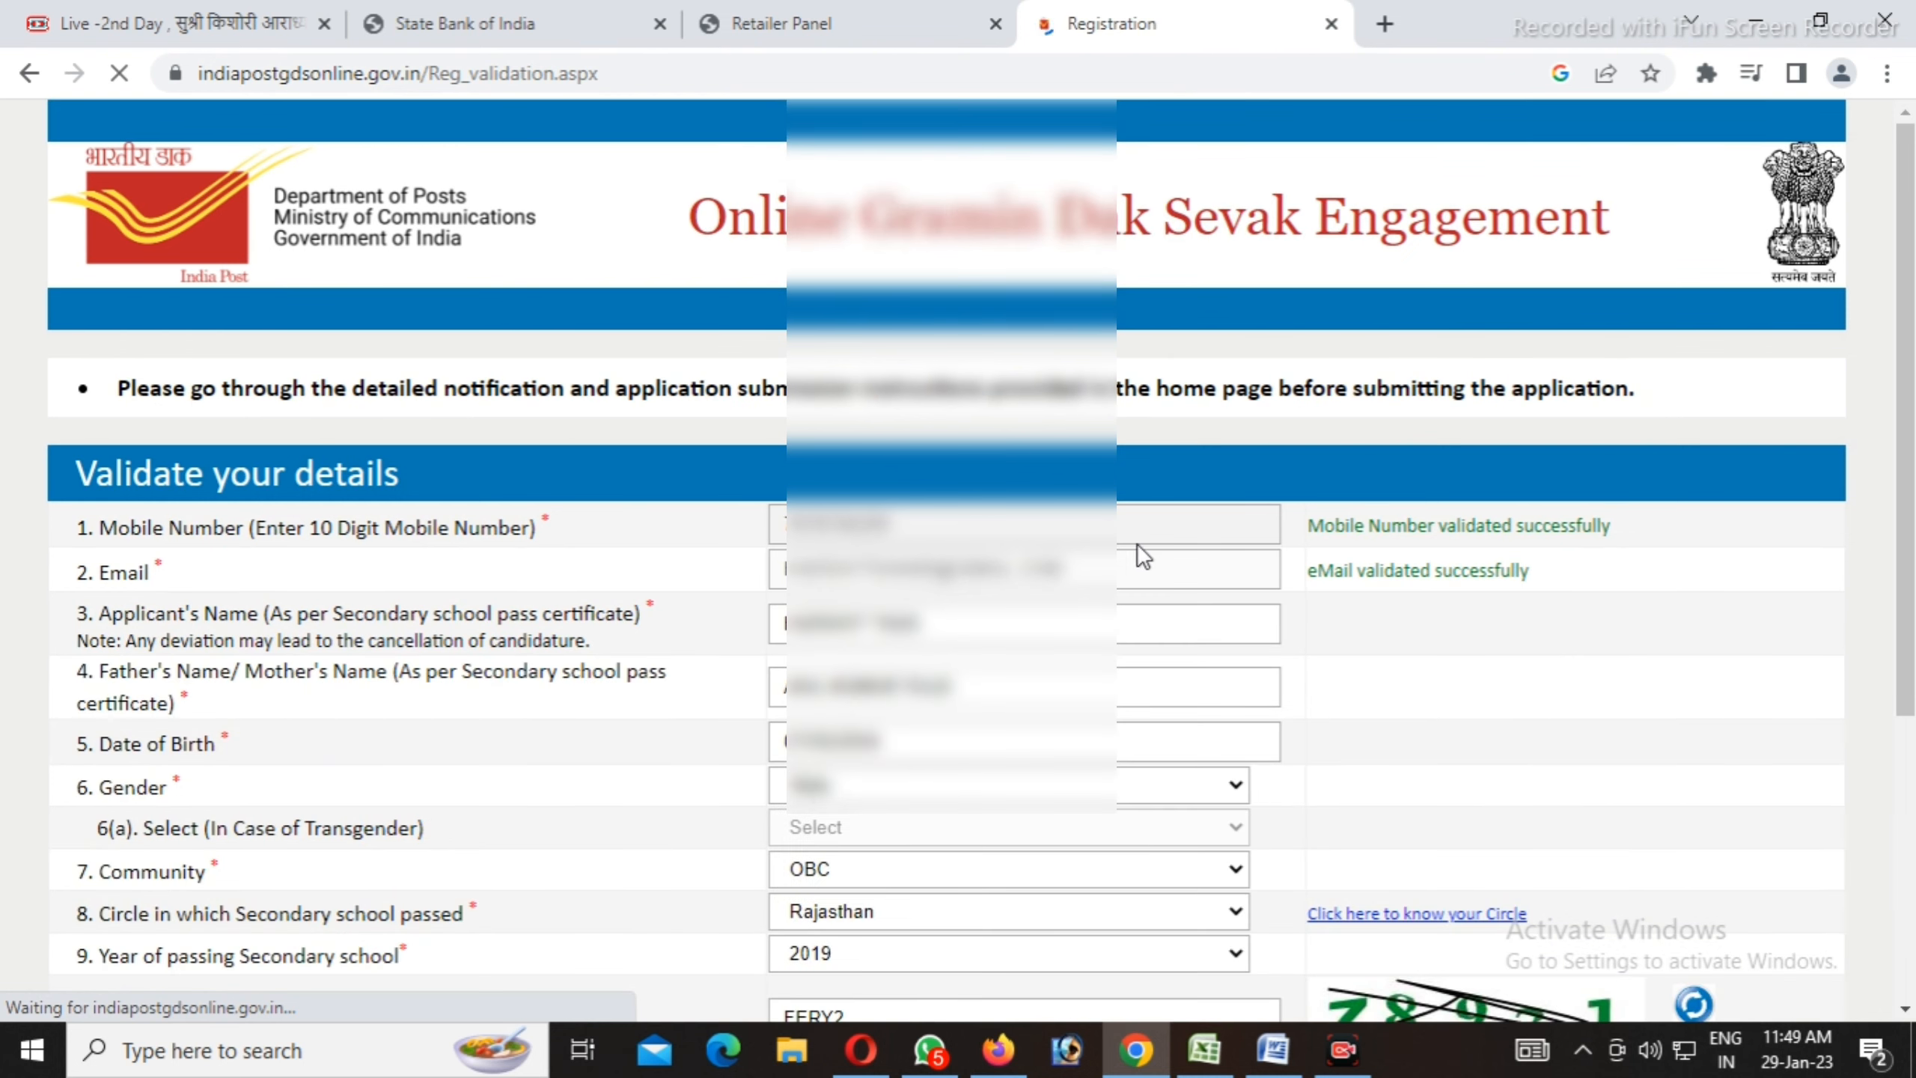
scroll(1121, 608, "down", 5)
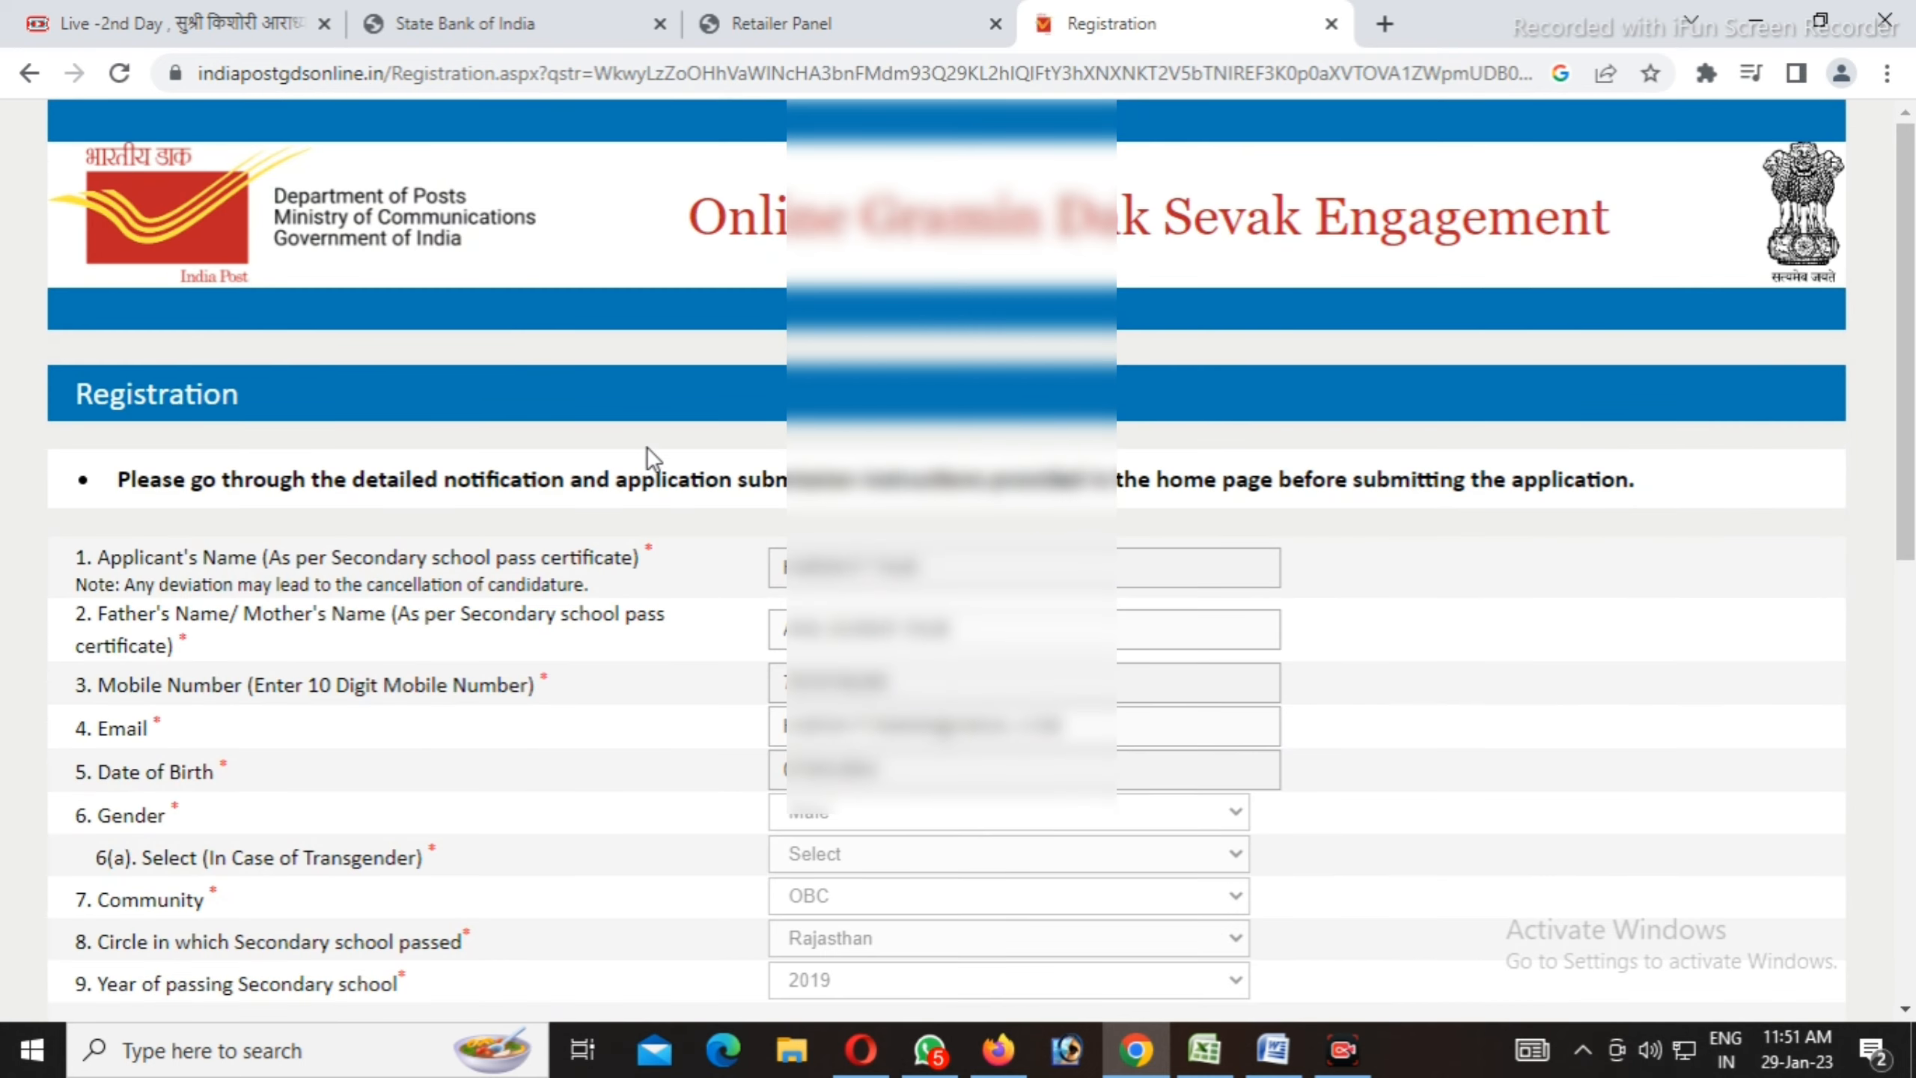
scroll(649, 453, "down", 5)
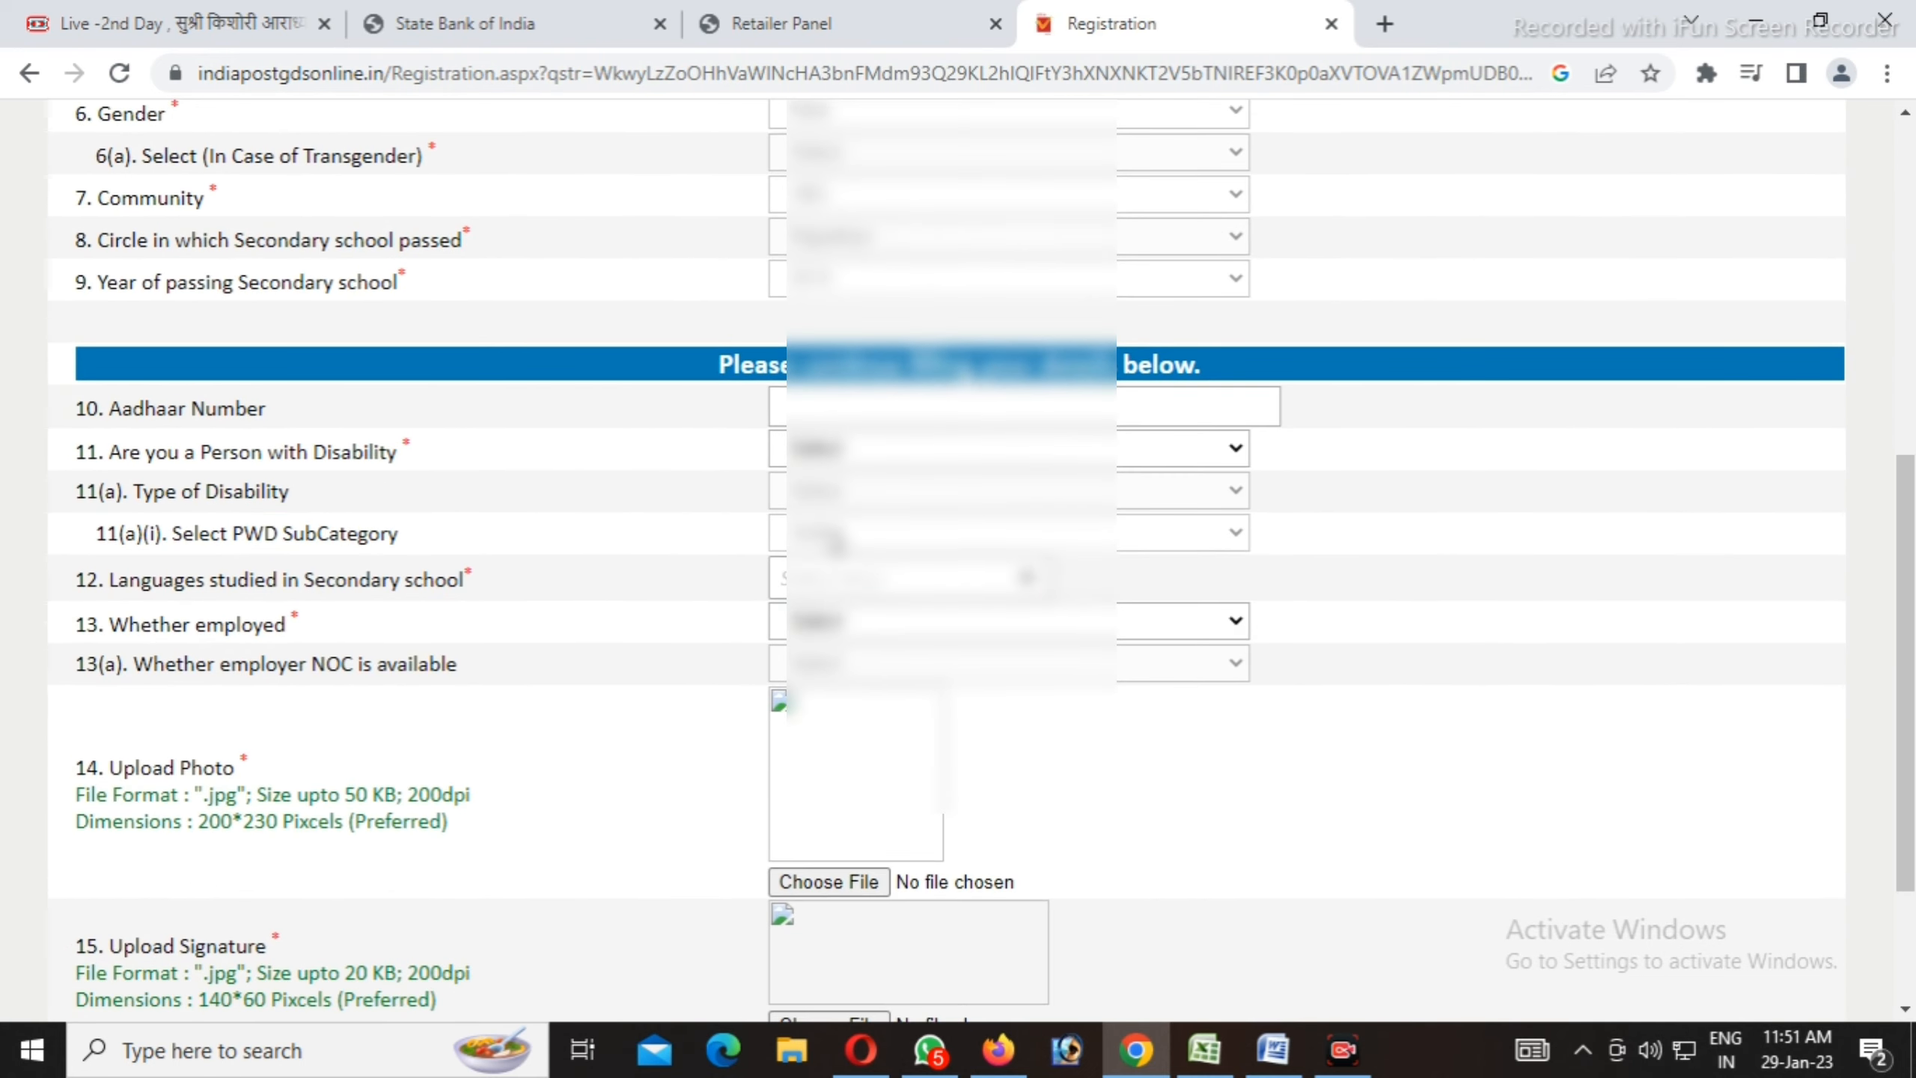
Enter the Aadhaar number and answer No to the disability question.
left_click(808, 400)
type("3177????")
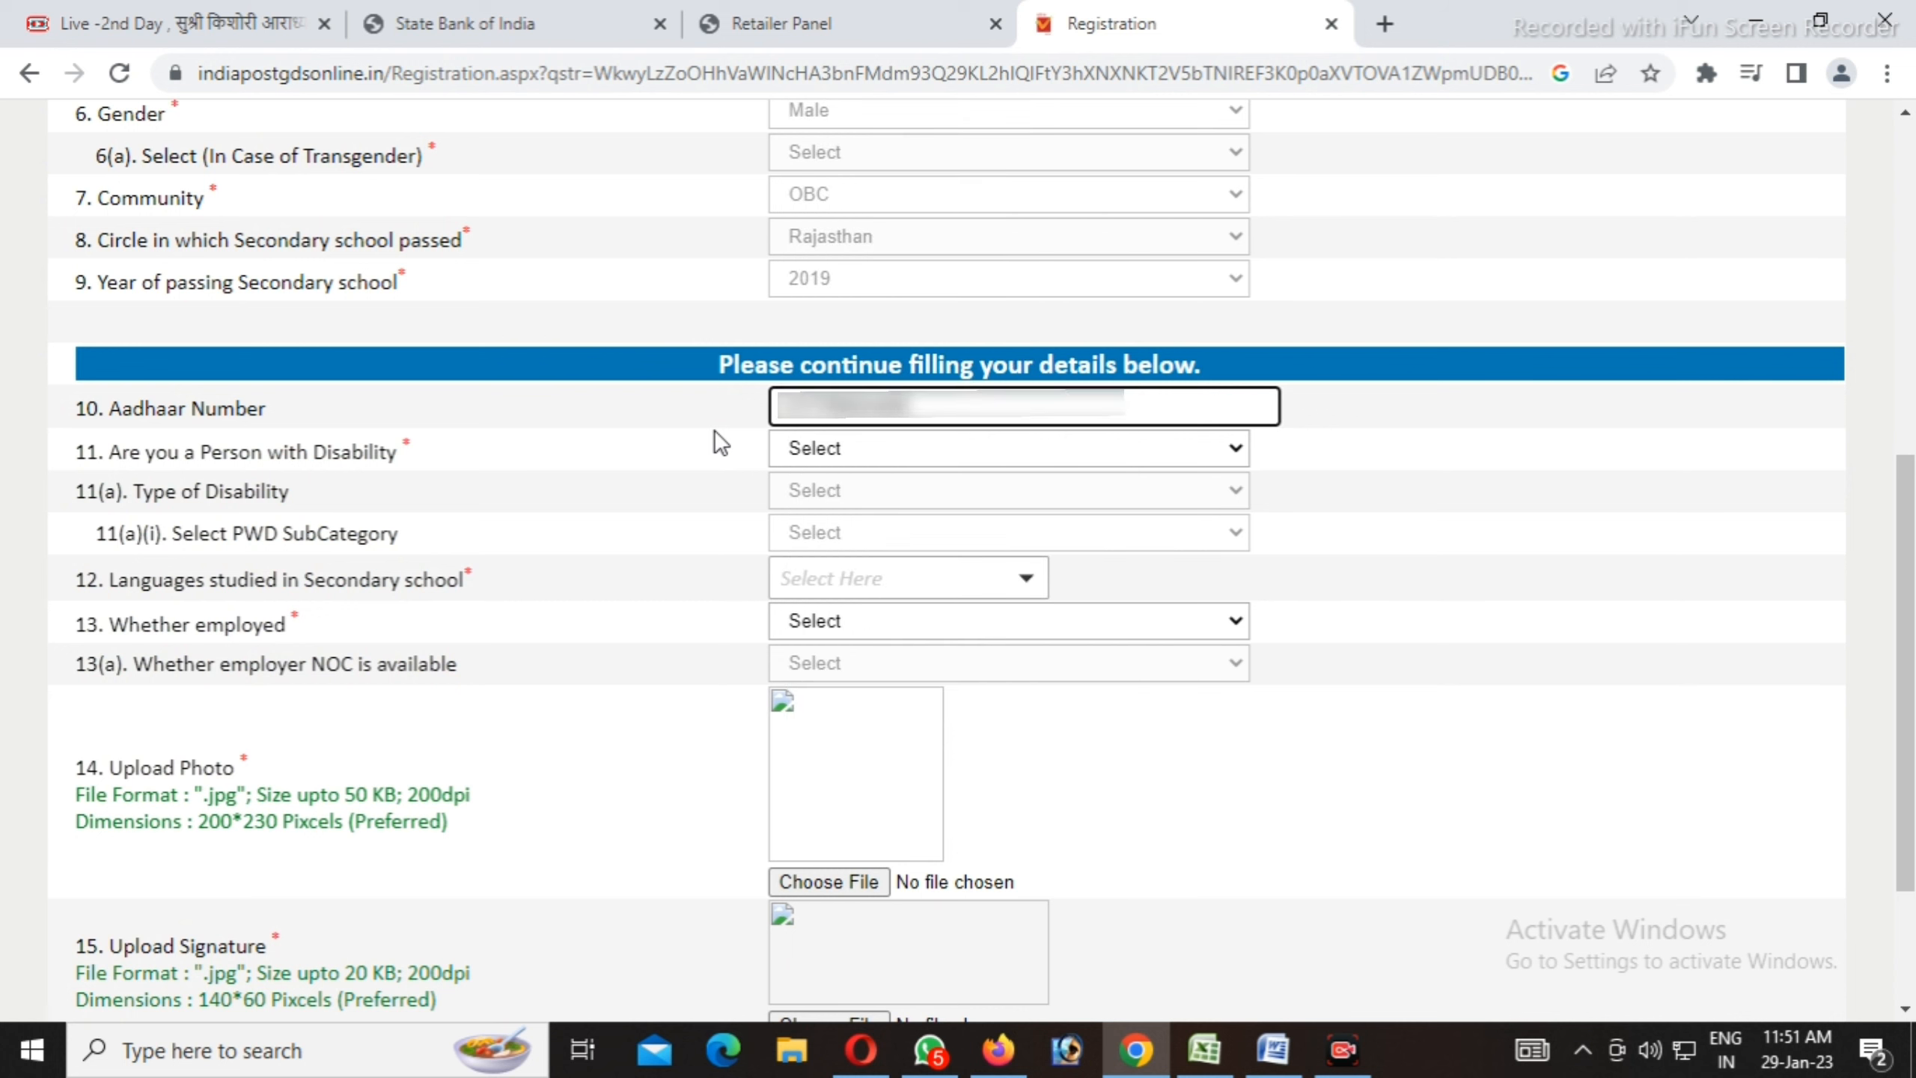
key("Tab")
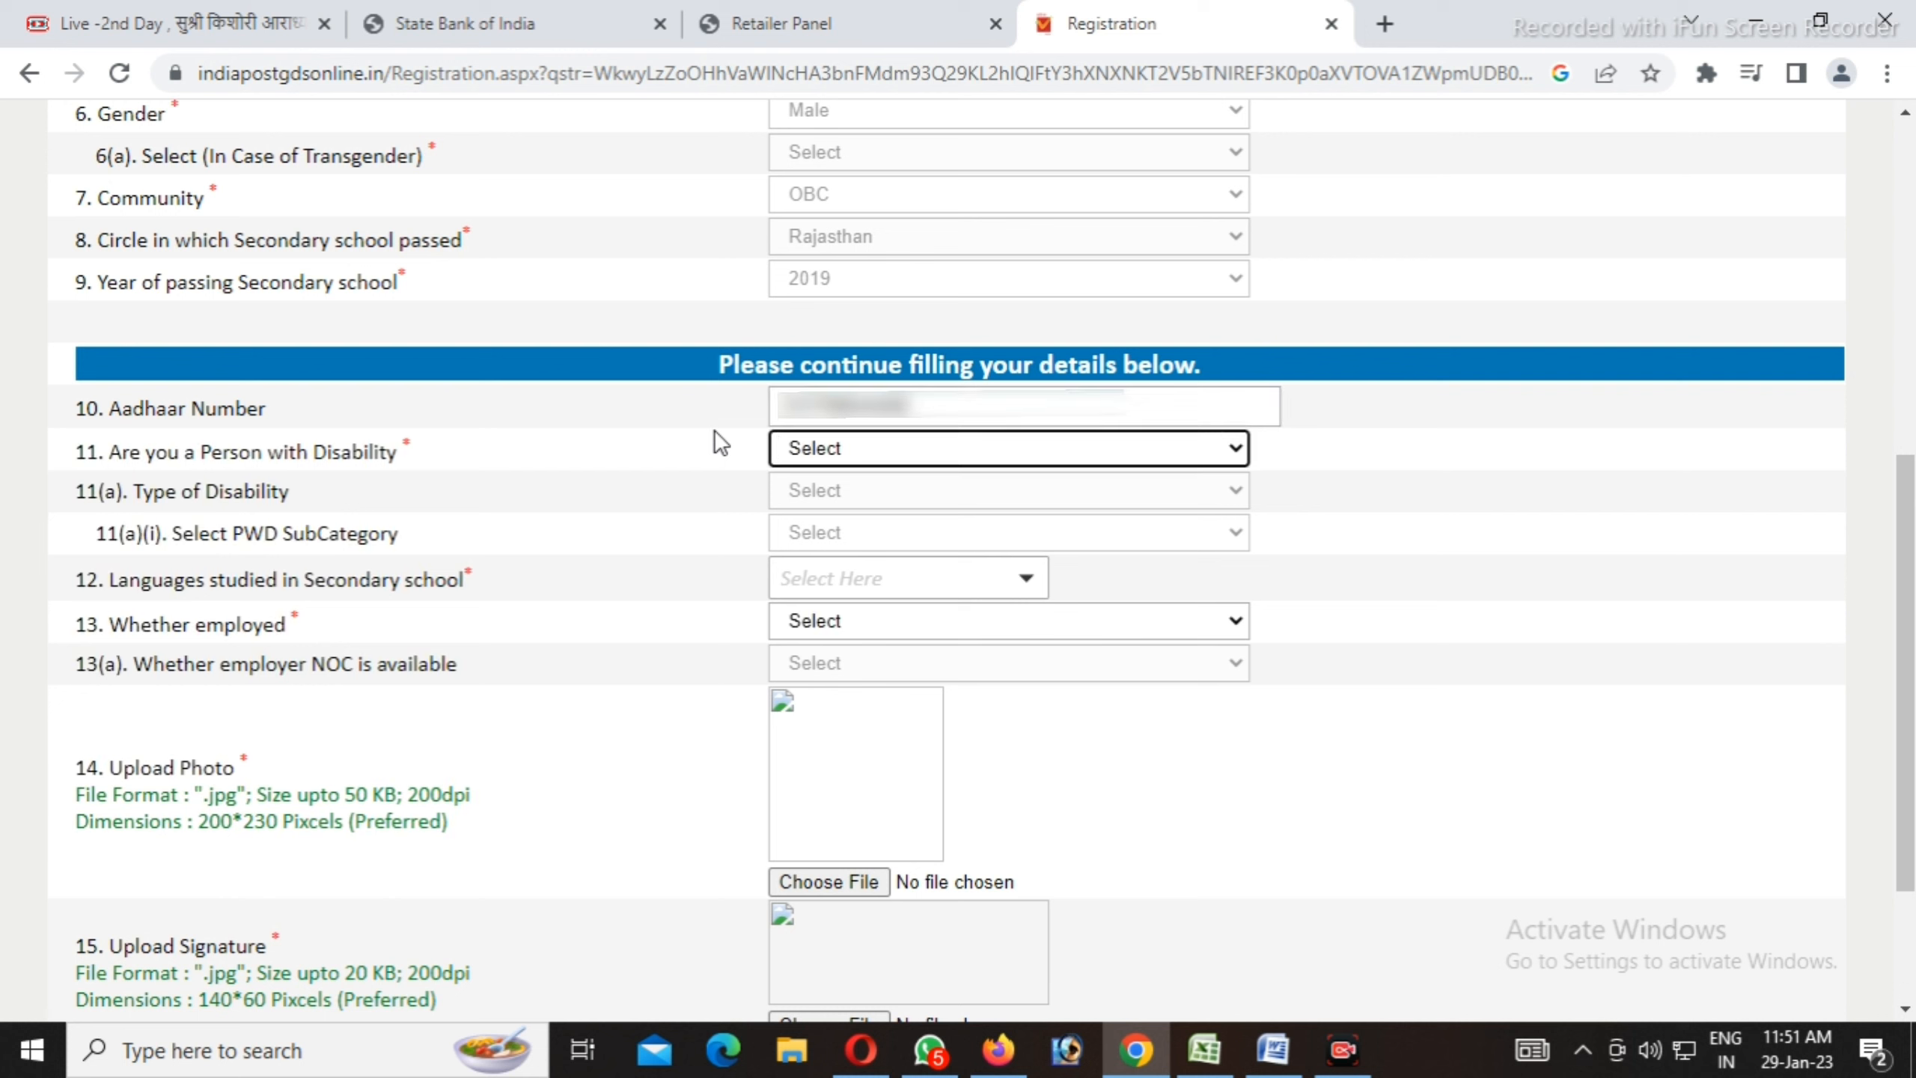
left_click(859, 457)
left_click(812, 522)
Select Hindi as the language studied and answer No to whether employed.
left_click(801, 585)
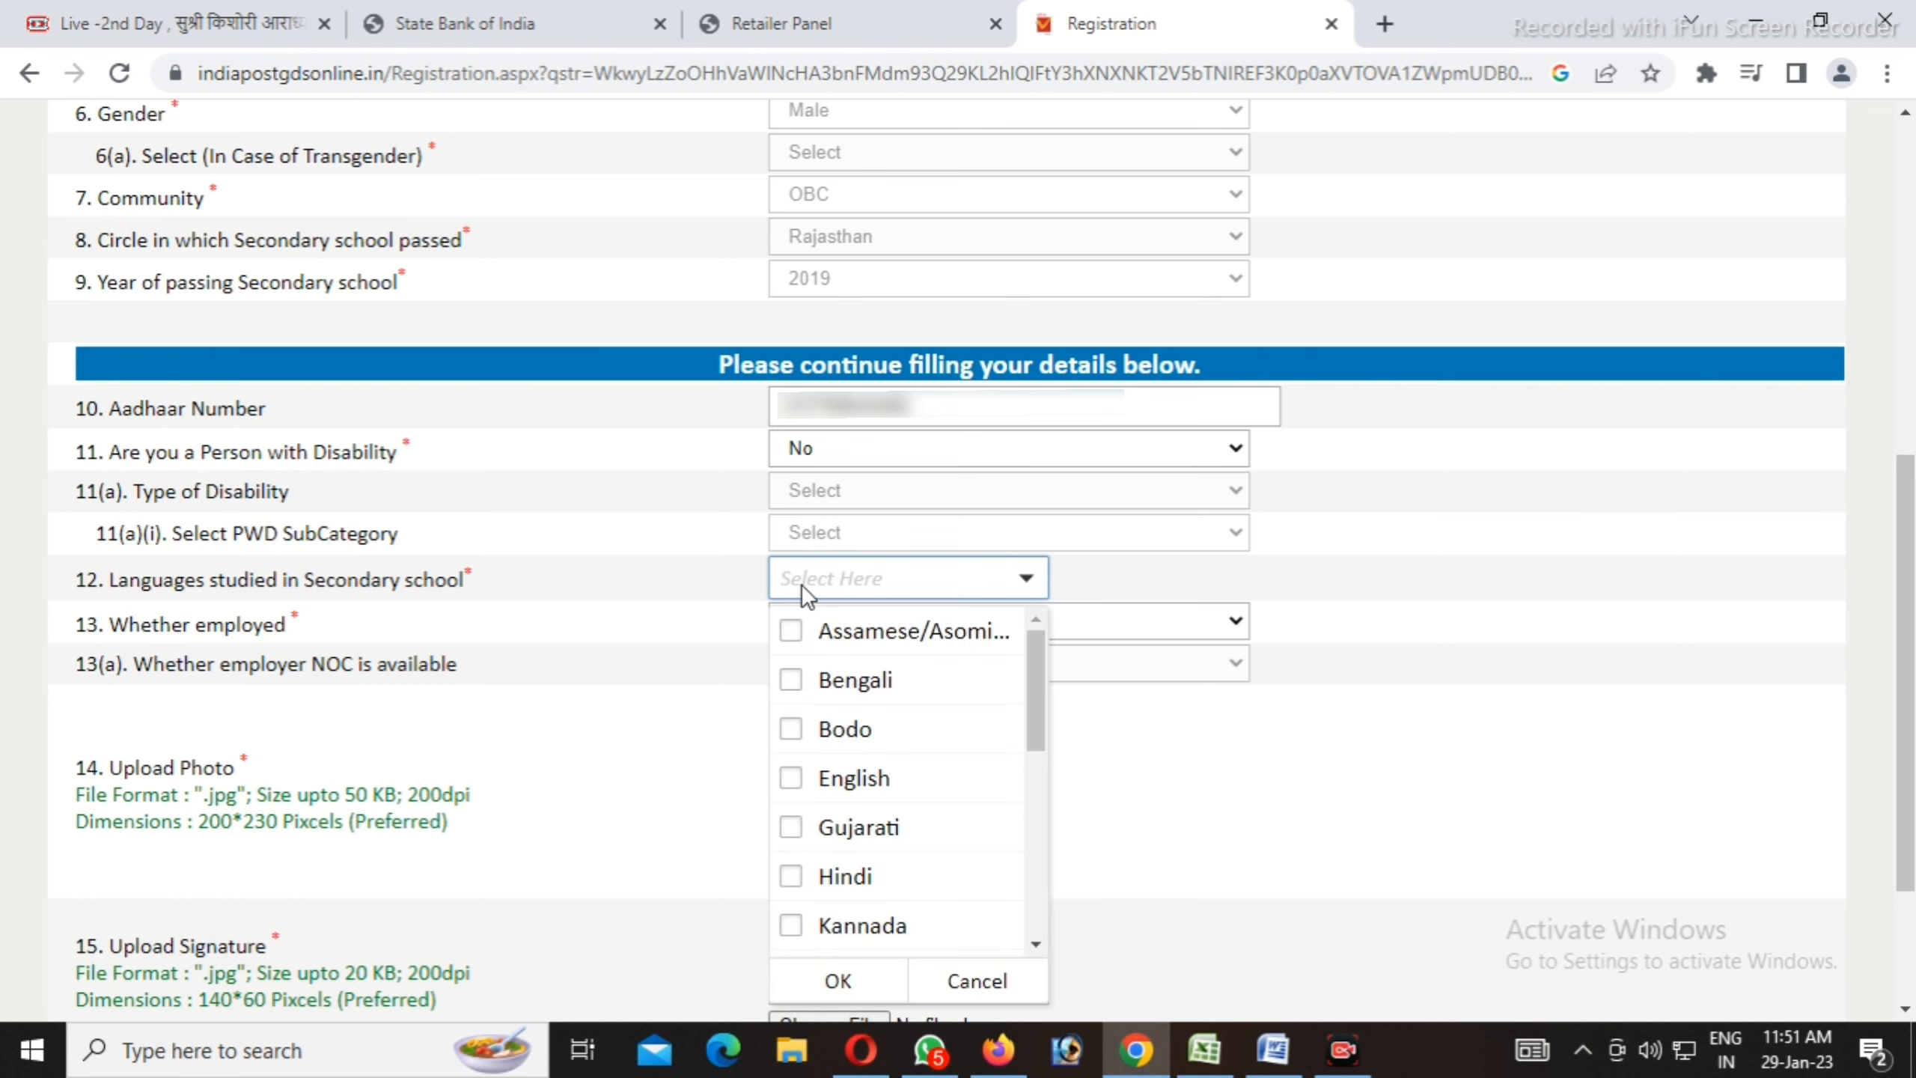
left_click(791, 875)
scroll(862, 822, "down", 1)
scroll(863, 823, "down", 5)
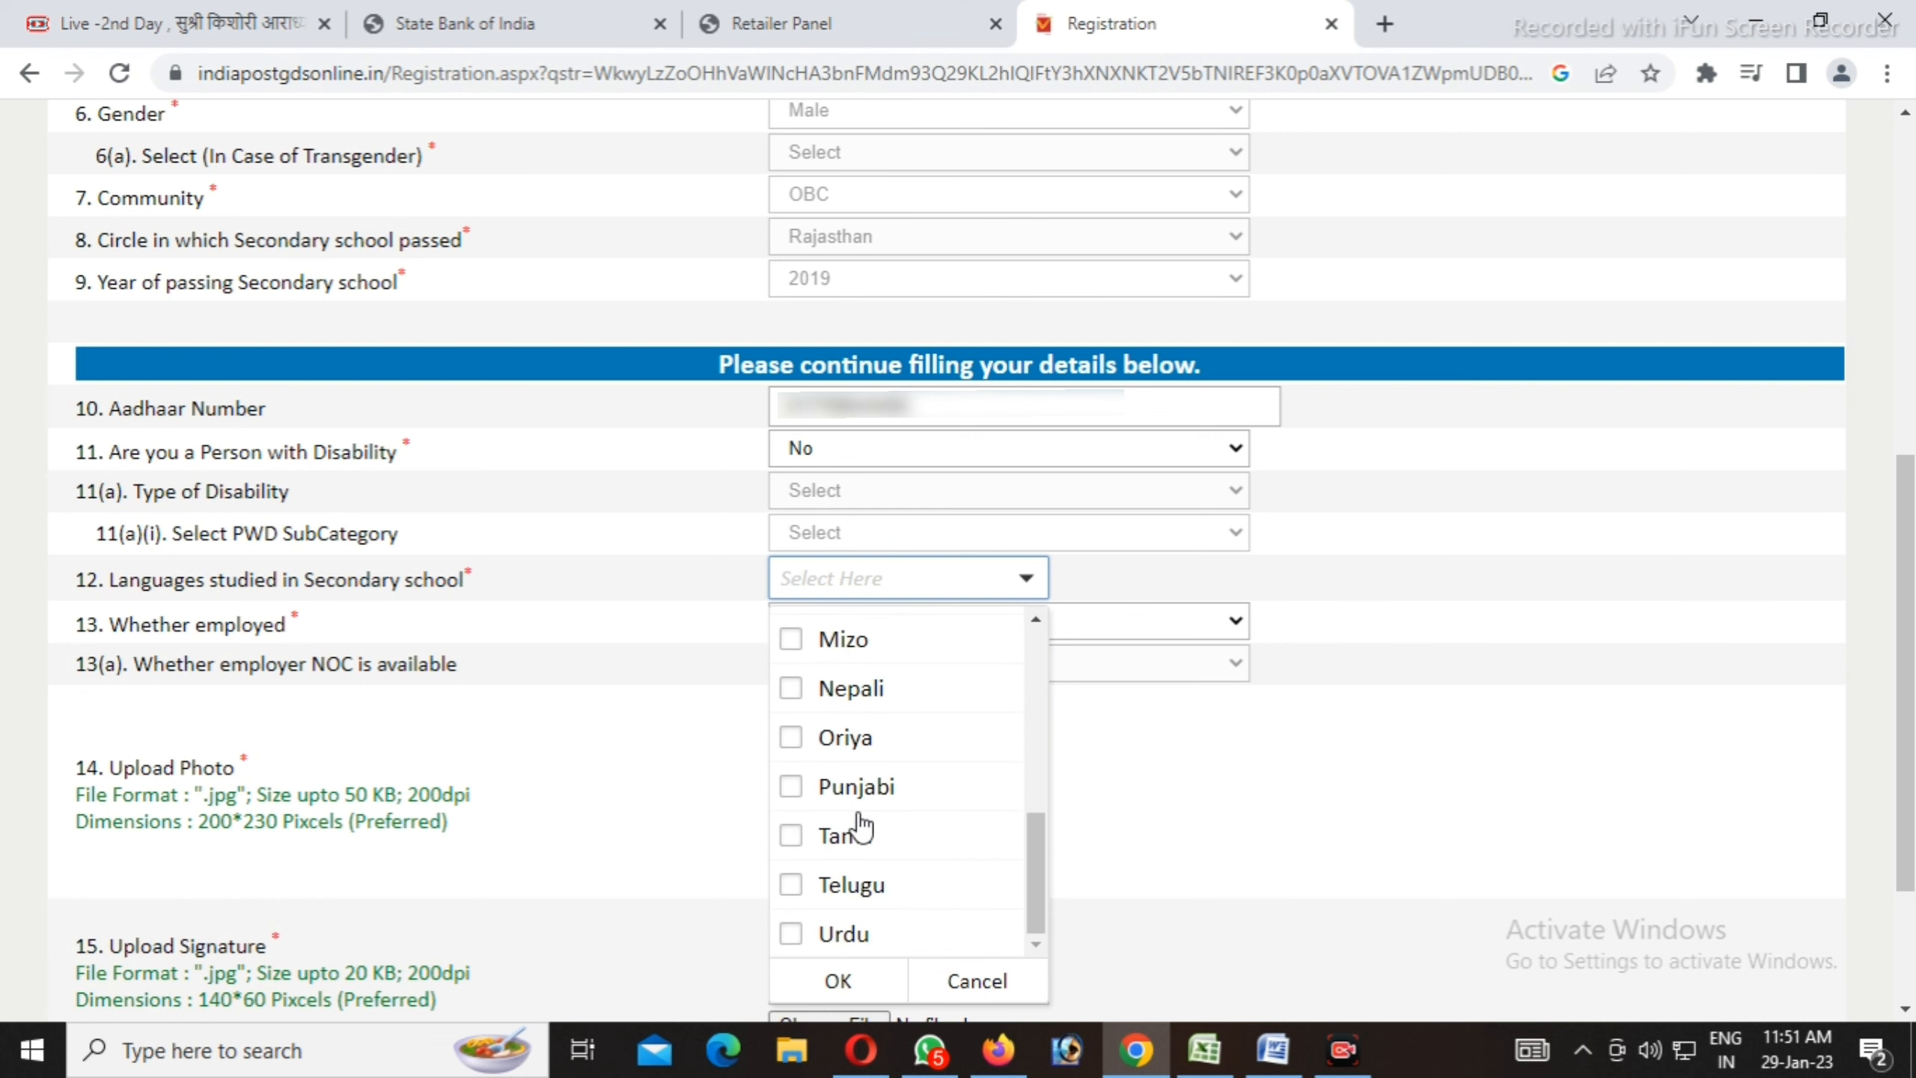
scroll(856, 838, "down", 2)
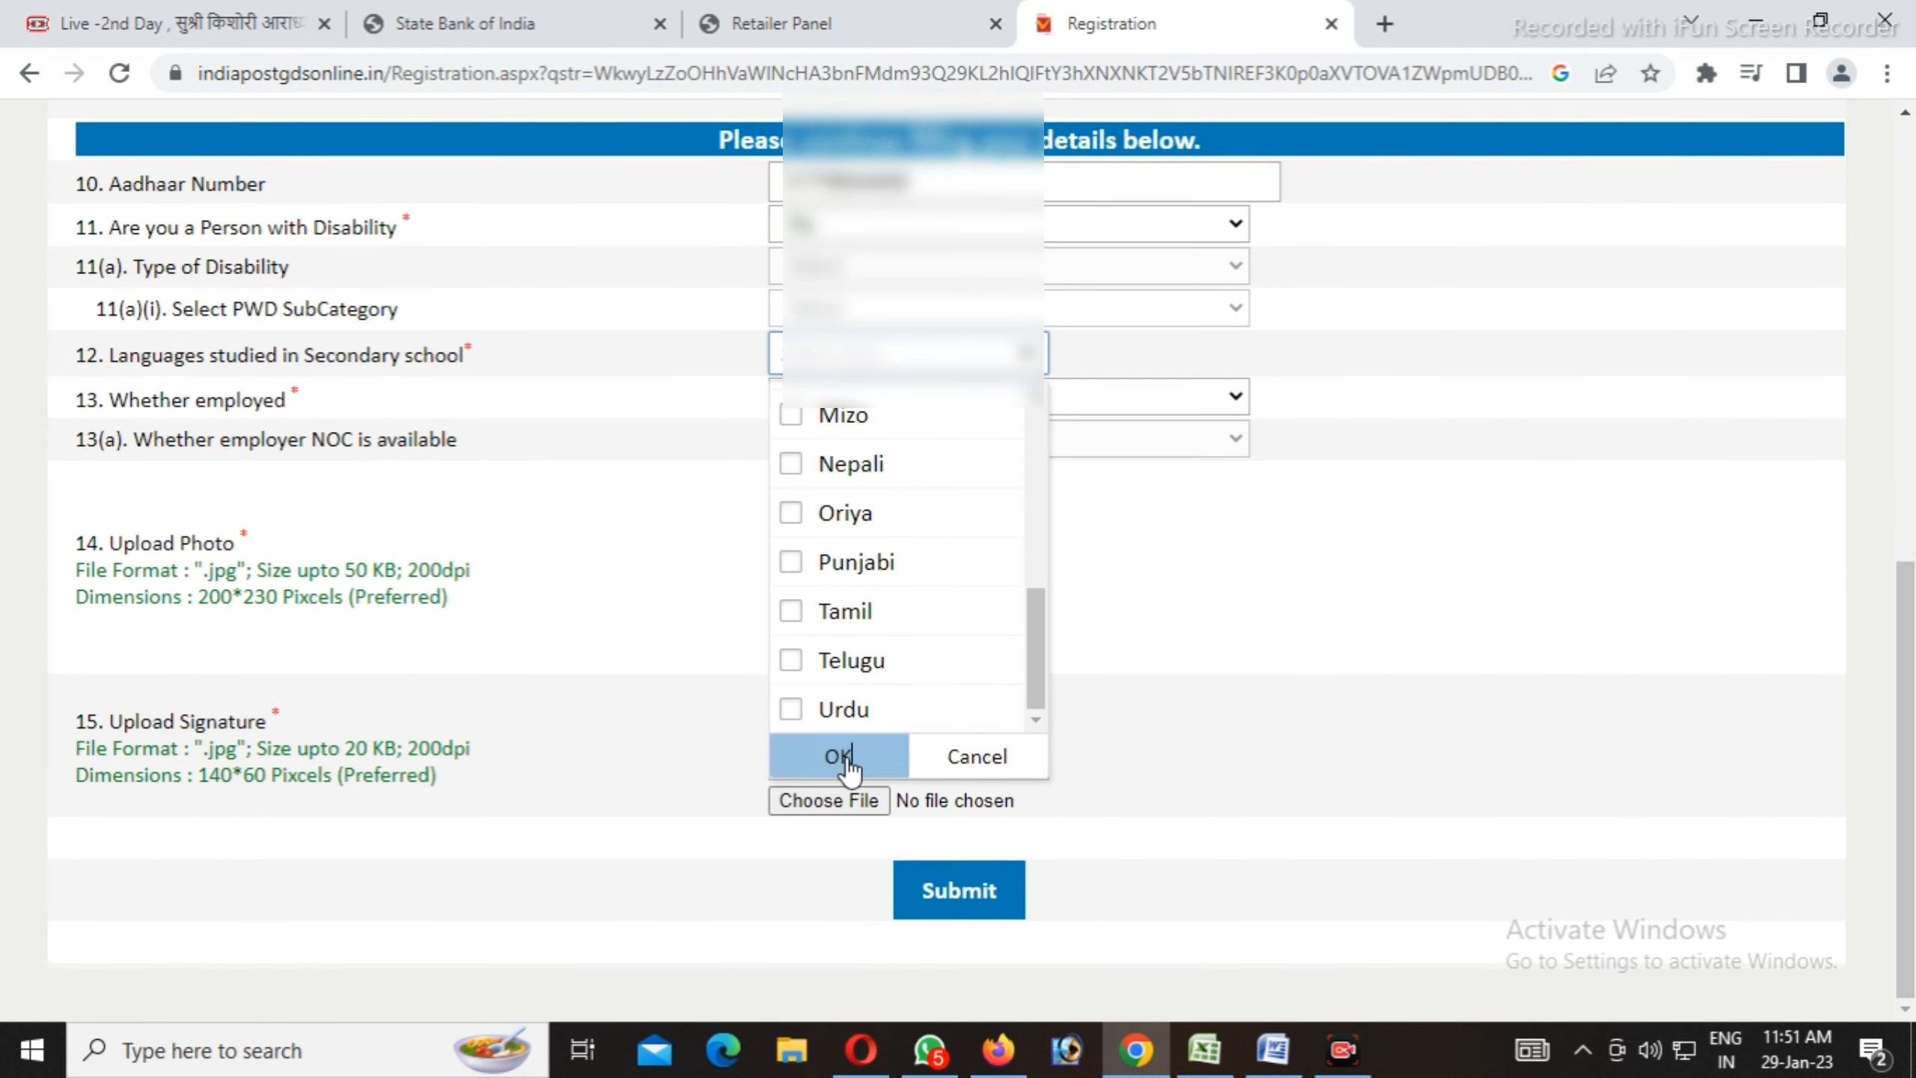
left_click(838, 757)
left_click(850, 368)
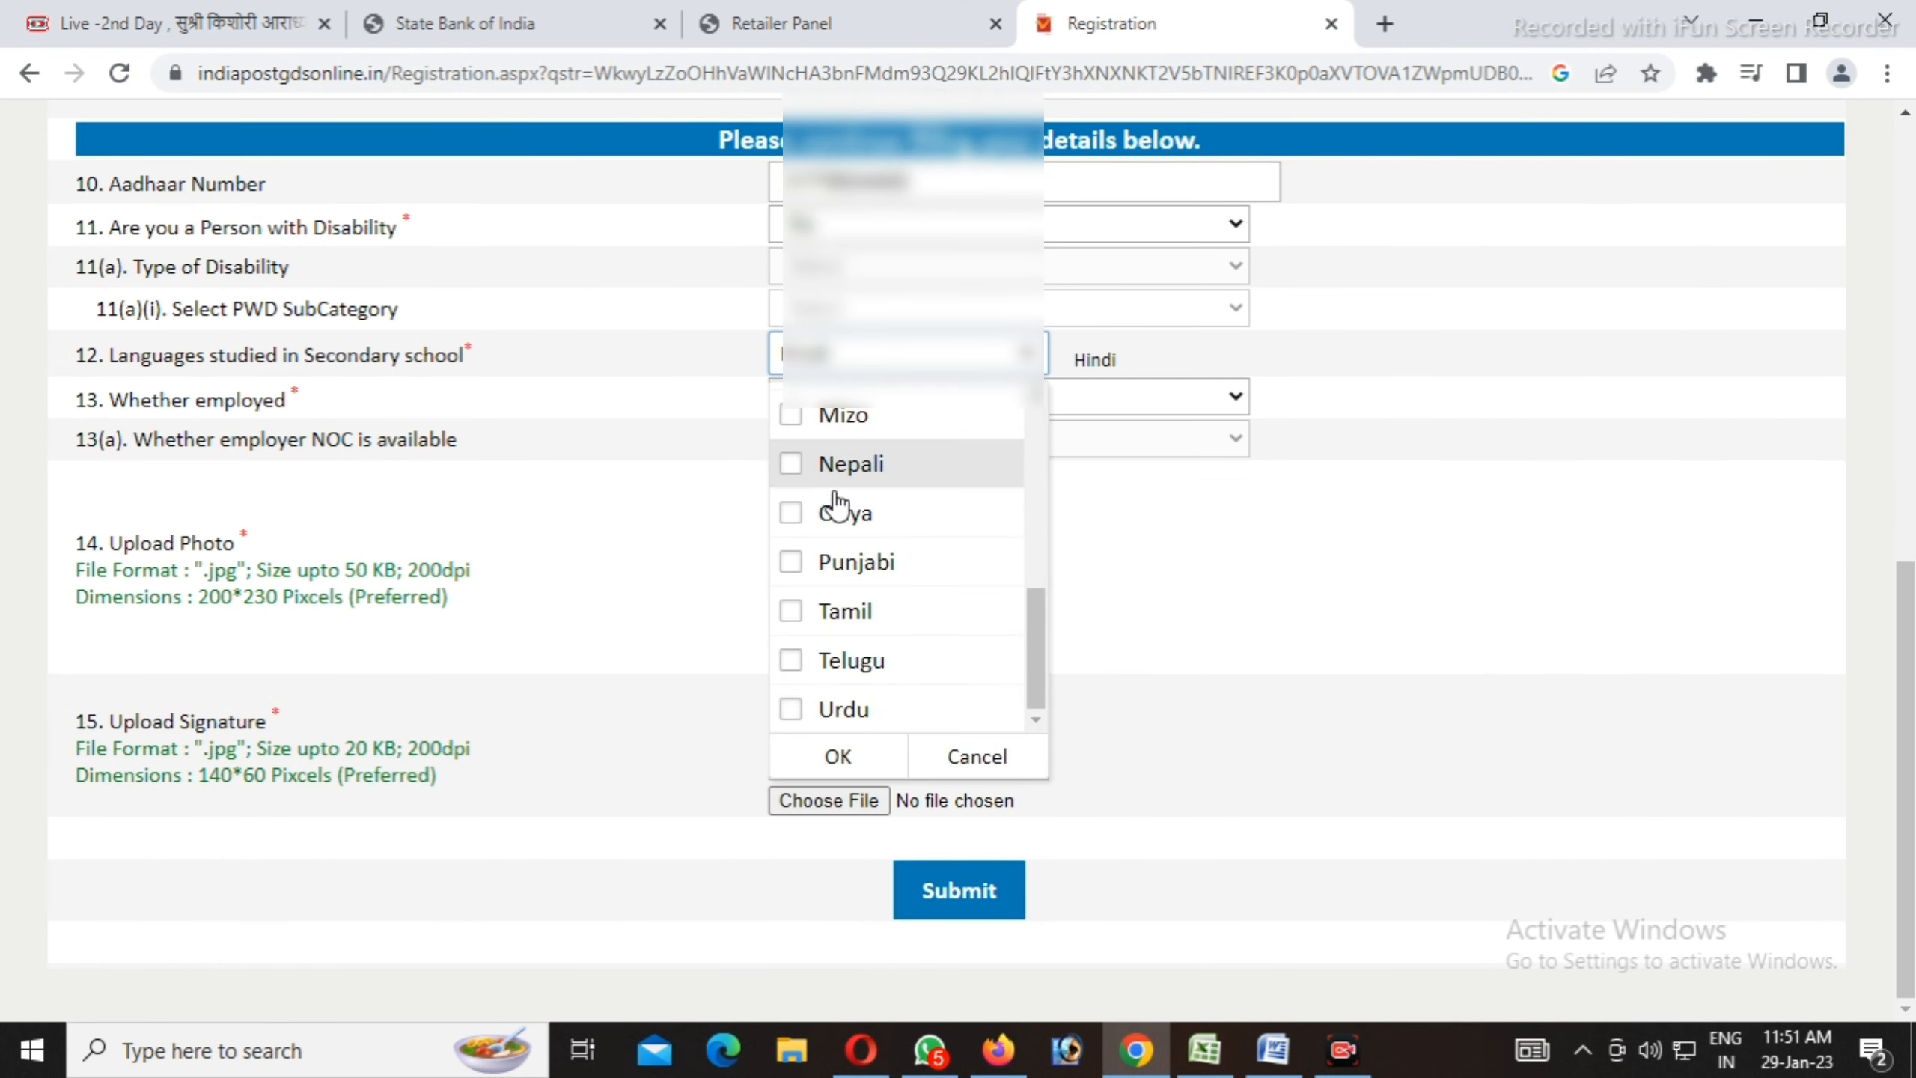
scroll(841, 529, "up", 3)
scroll(849, 529, "up", 3)
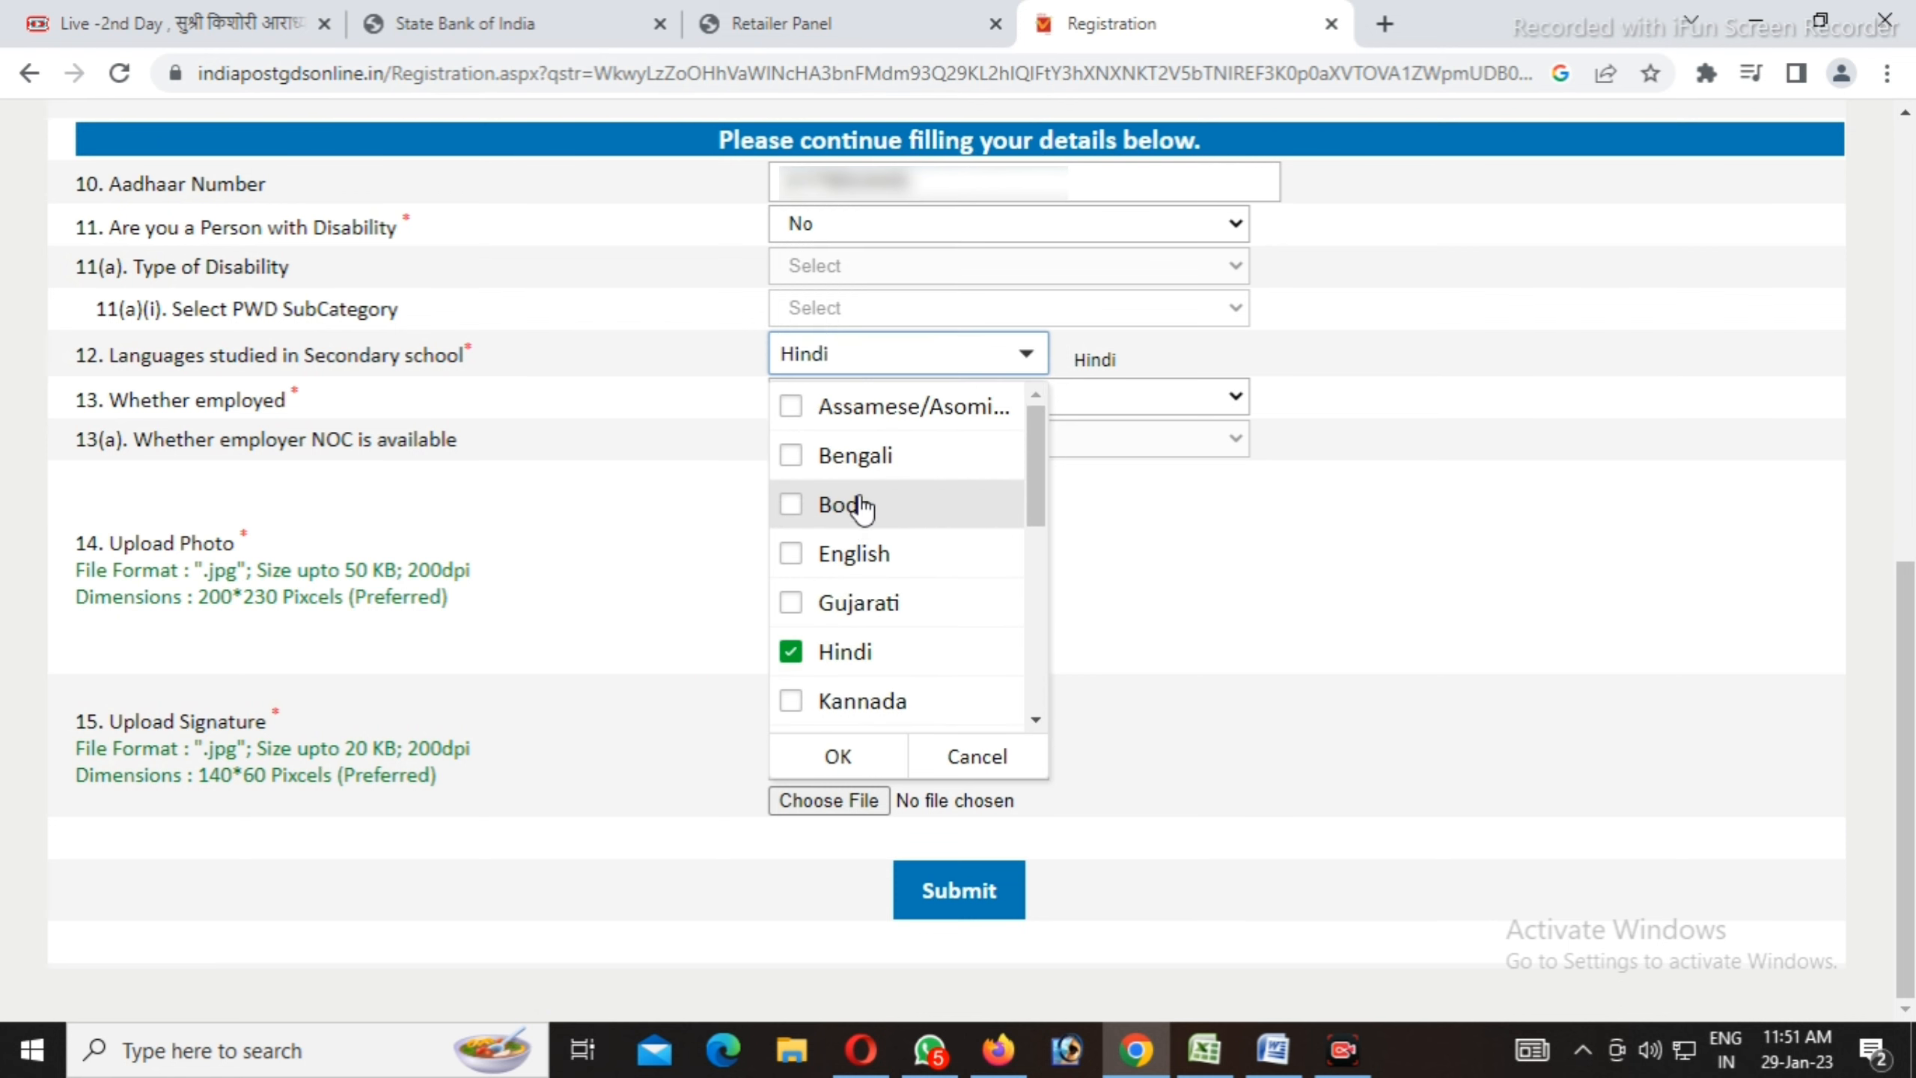
scroll(860, 490, "down", 1)
scroll(858, 551, "down", 5)
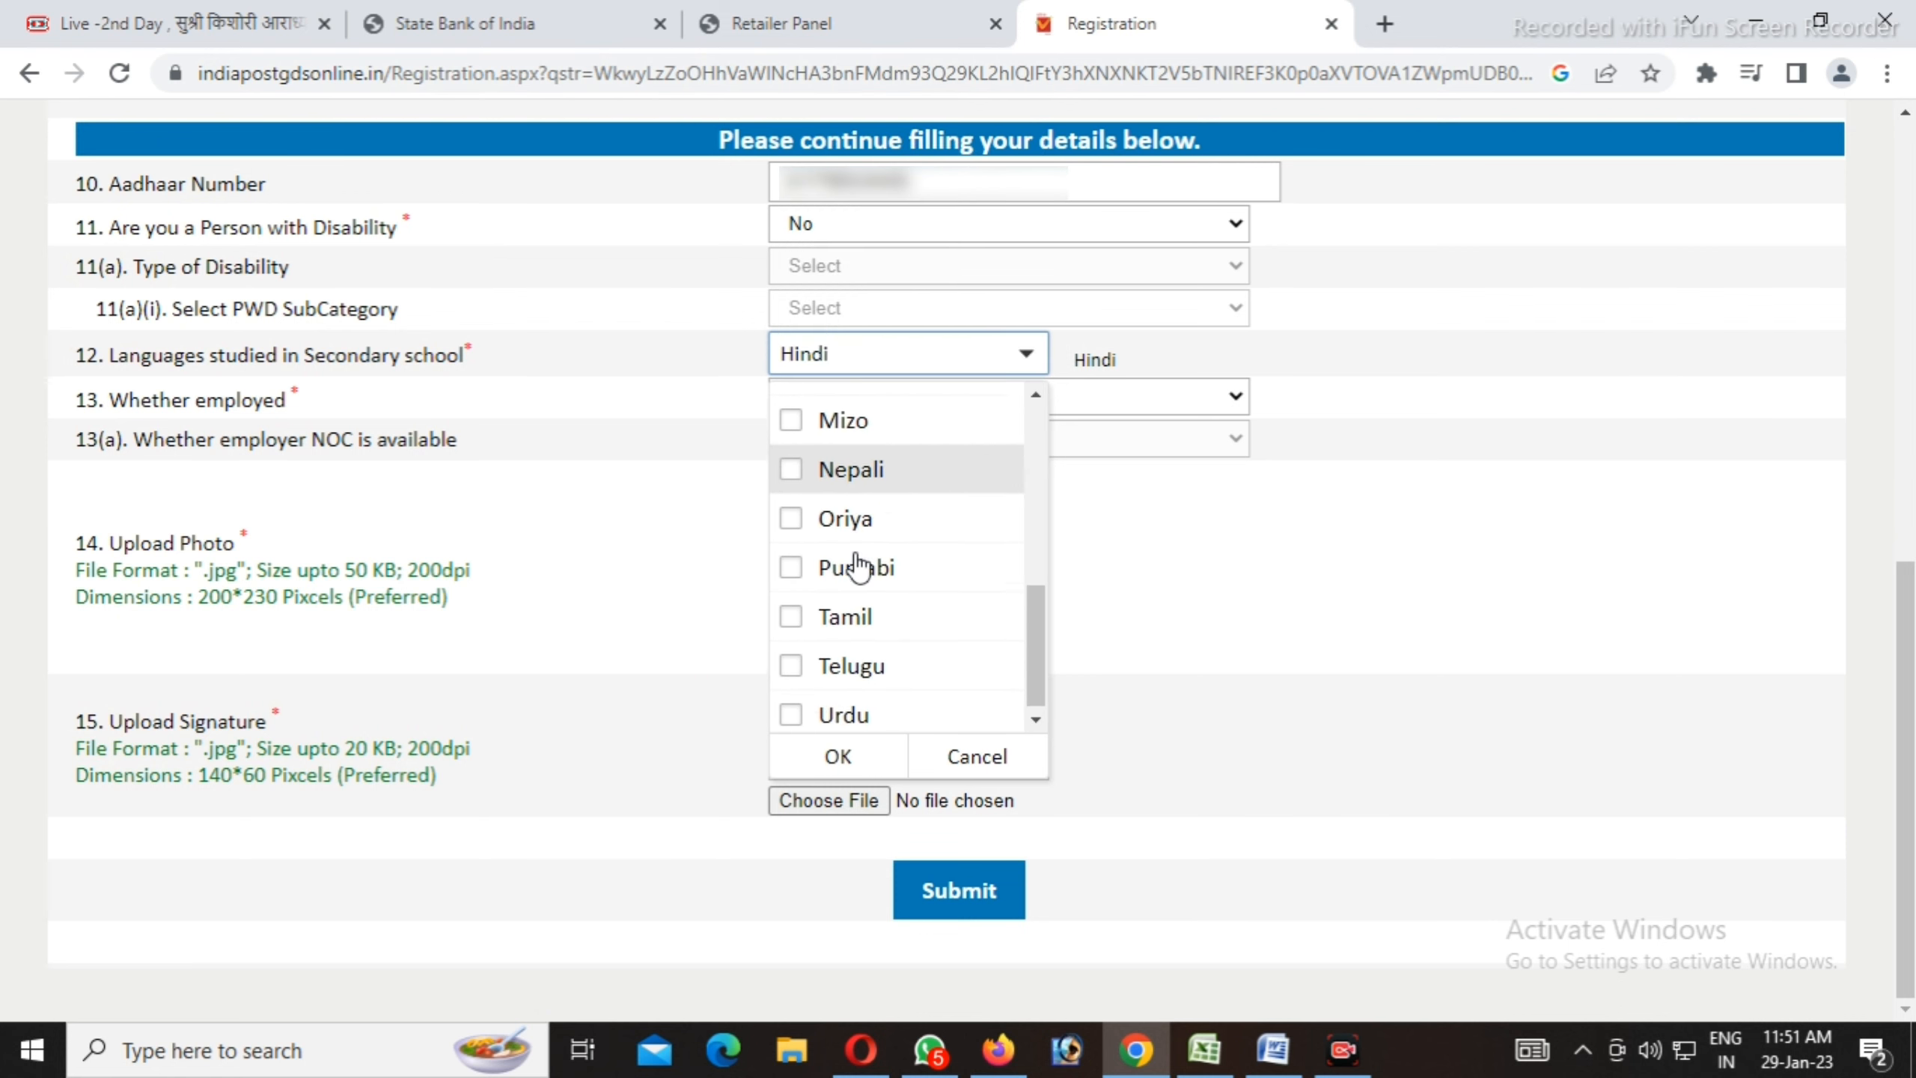
left_click(1169, 530)
left_click(807, 401)
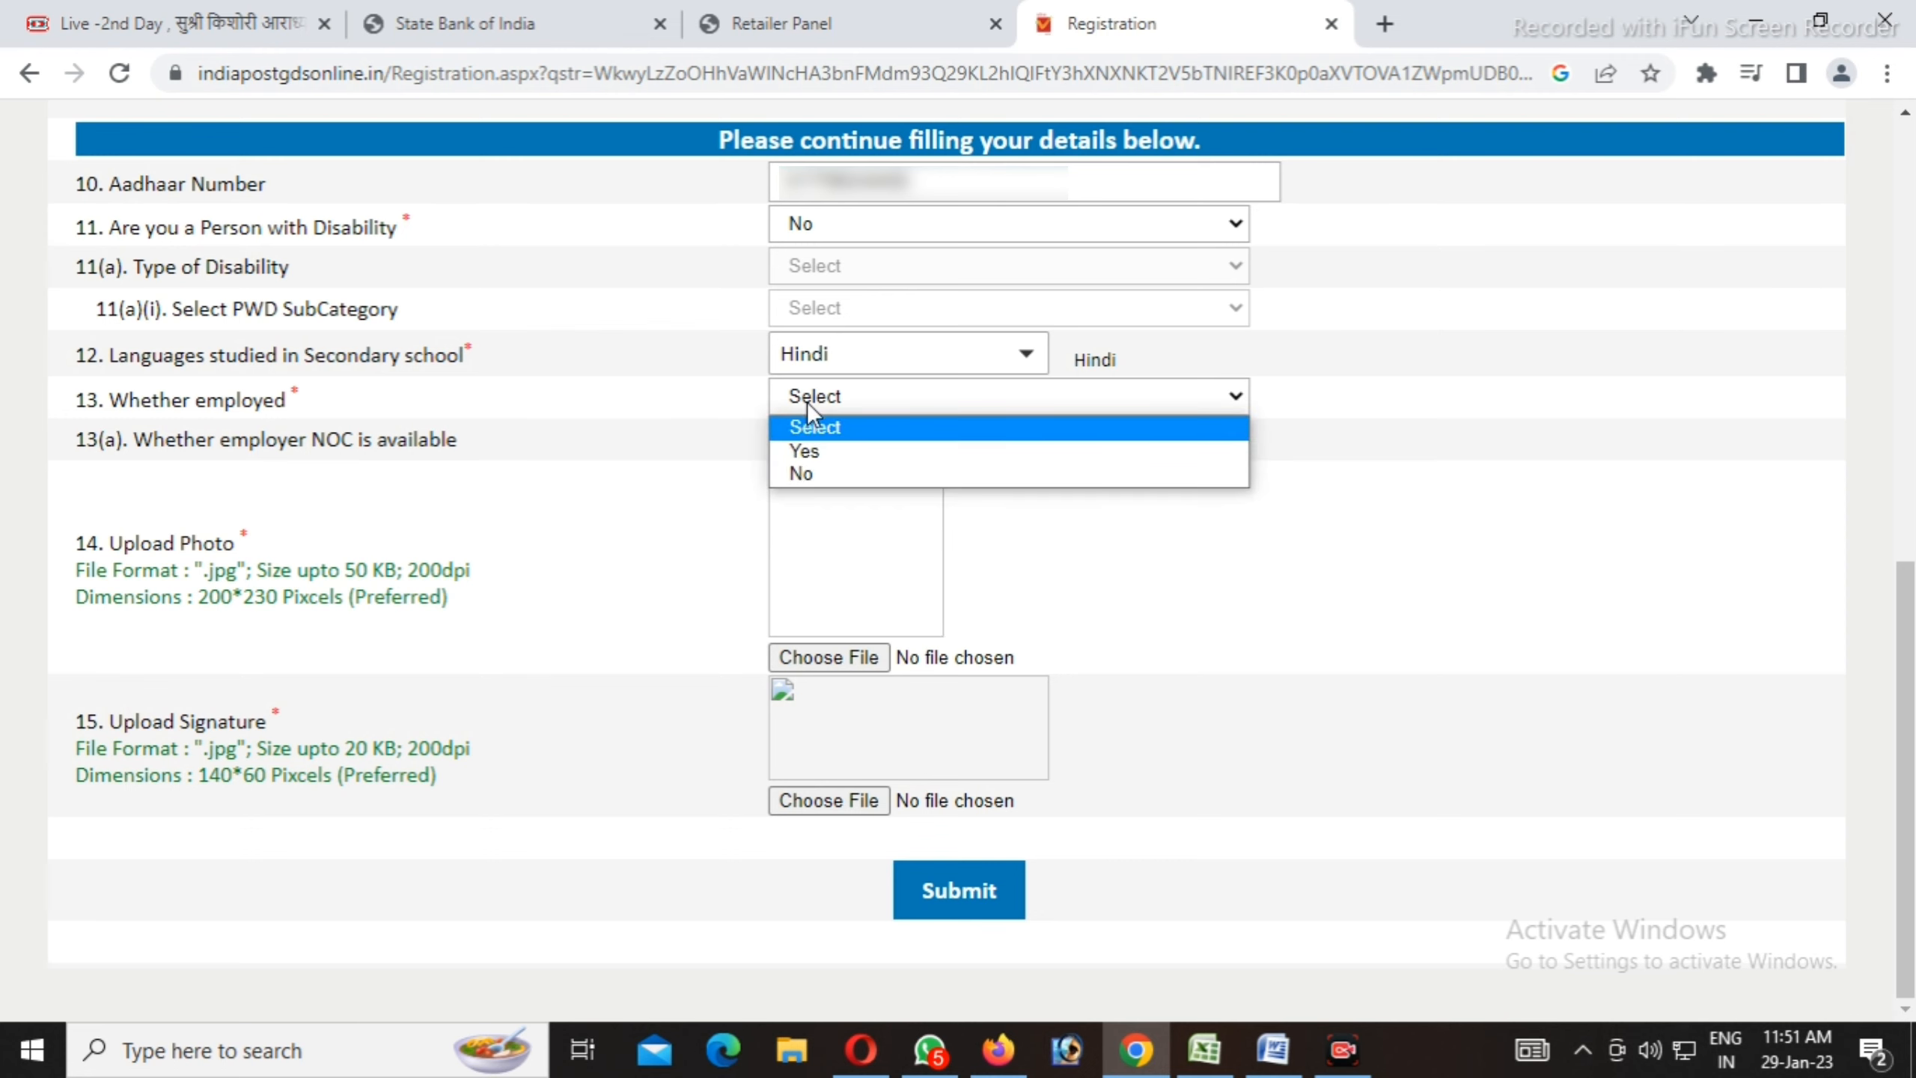
left_click(810, 474)
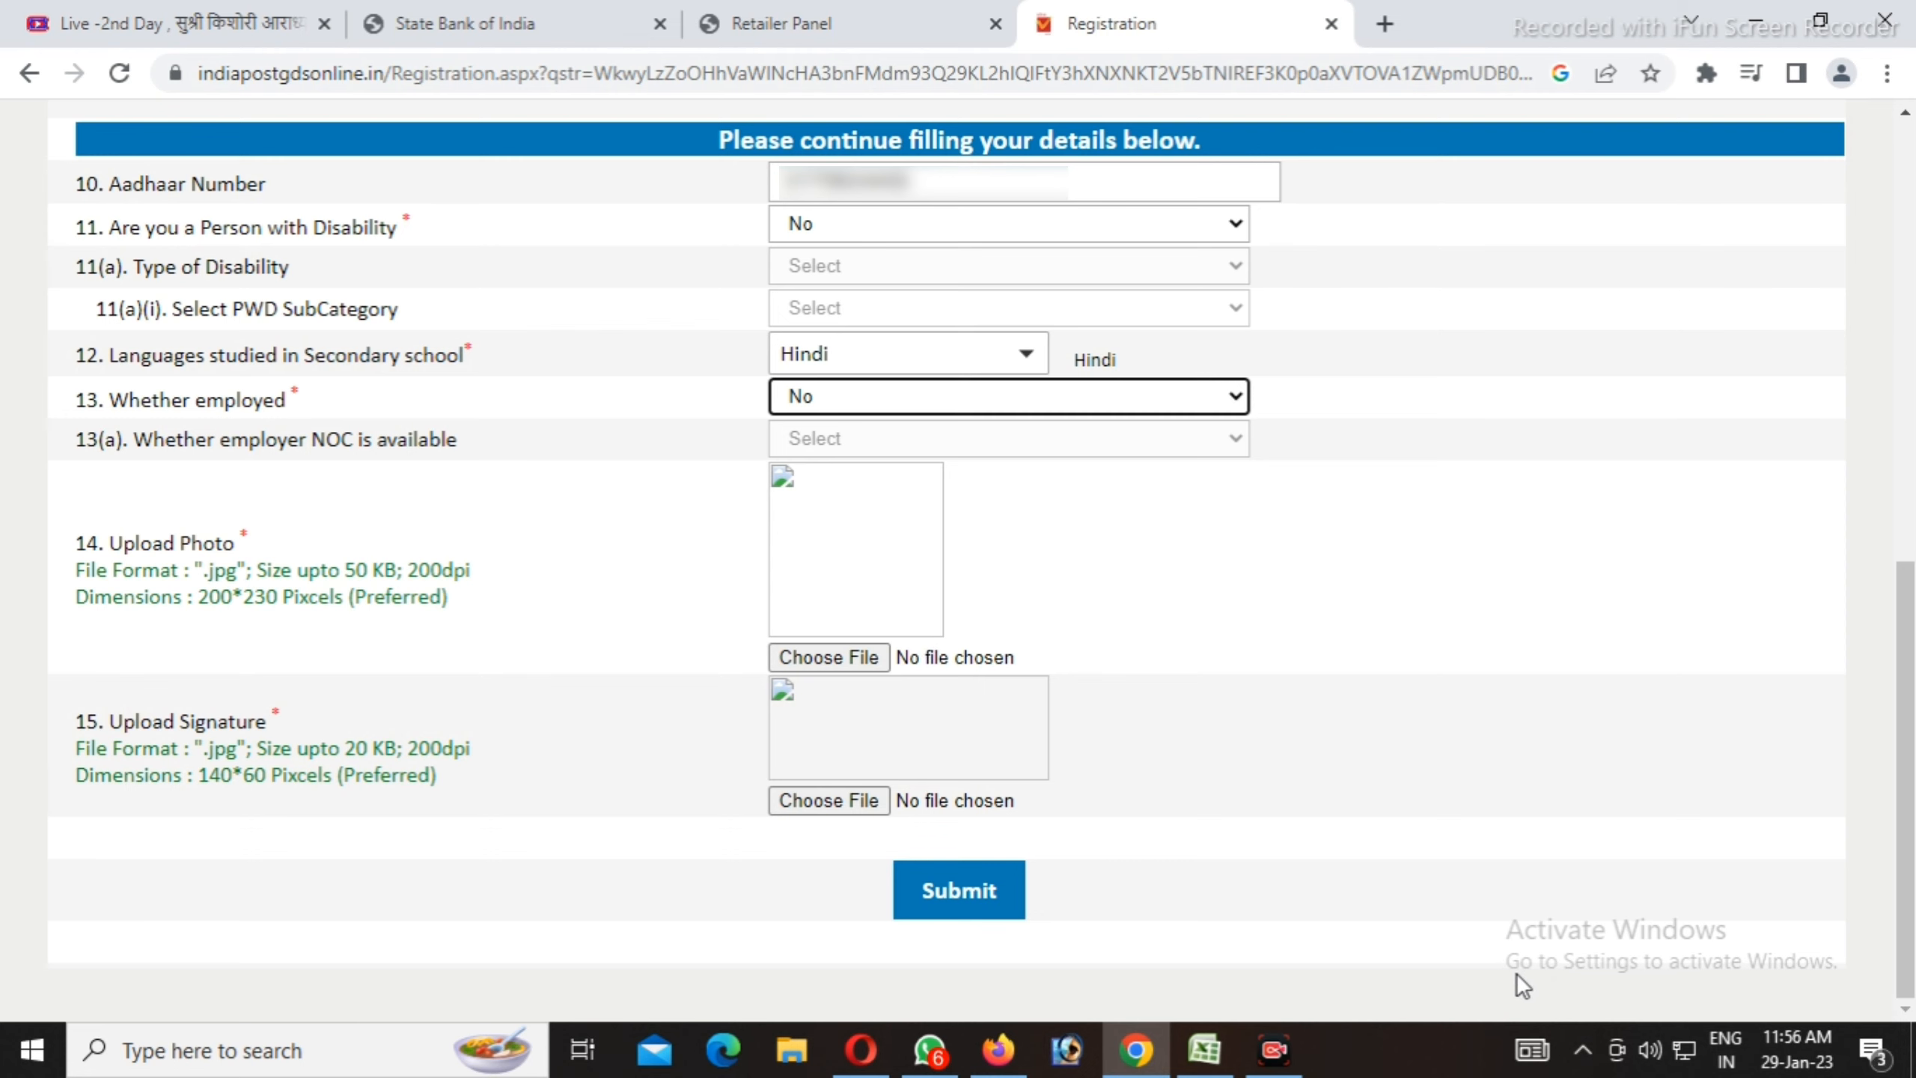
Upload the applicant's photo and signature images from the Desktop form folder.
left_click(855, 668)
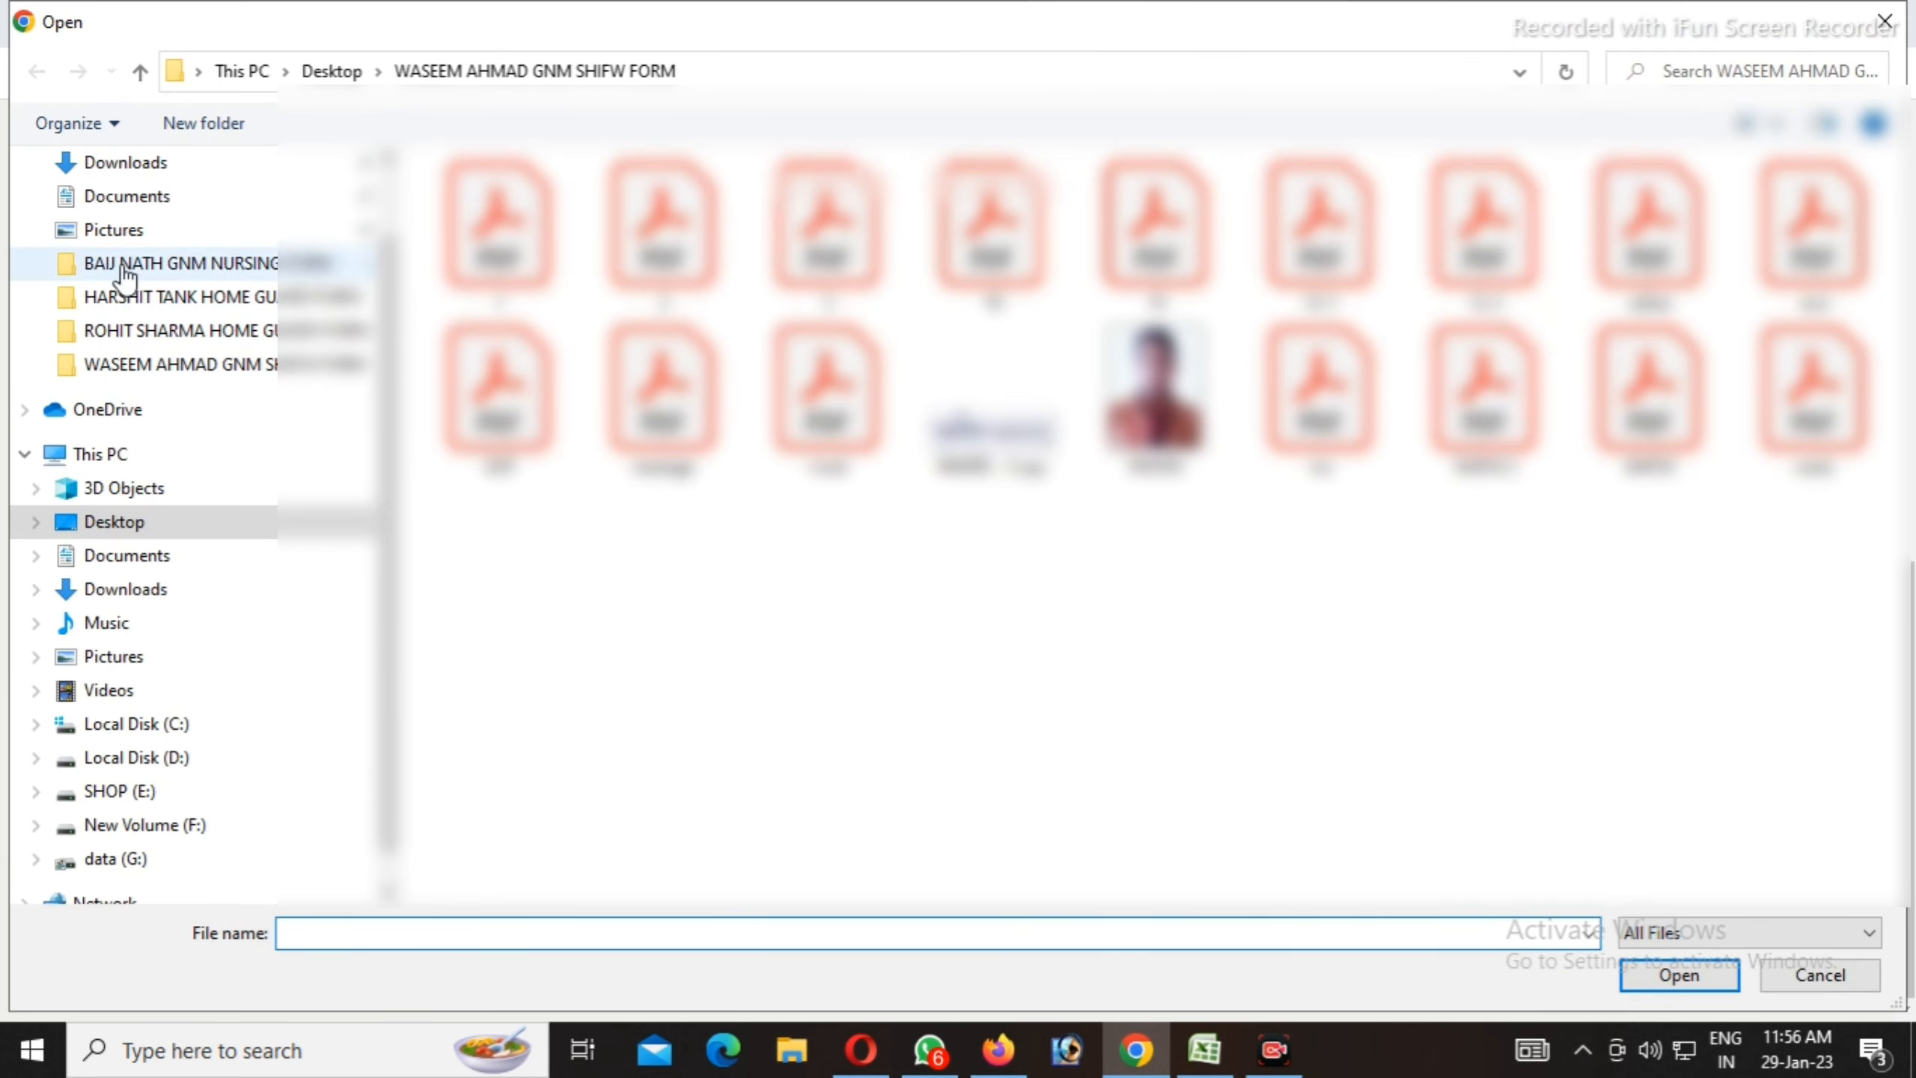
scroll(201, 351, "up", 2)
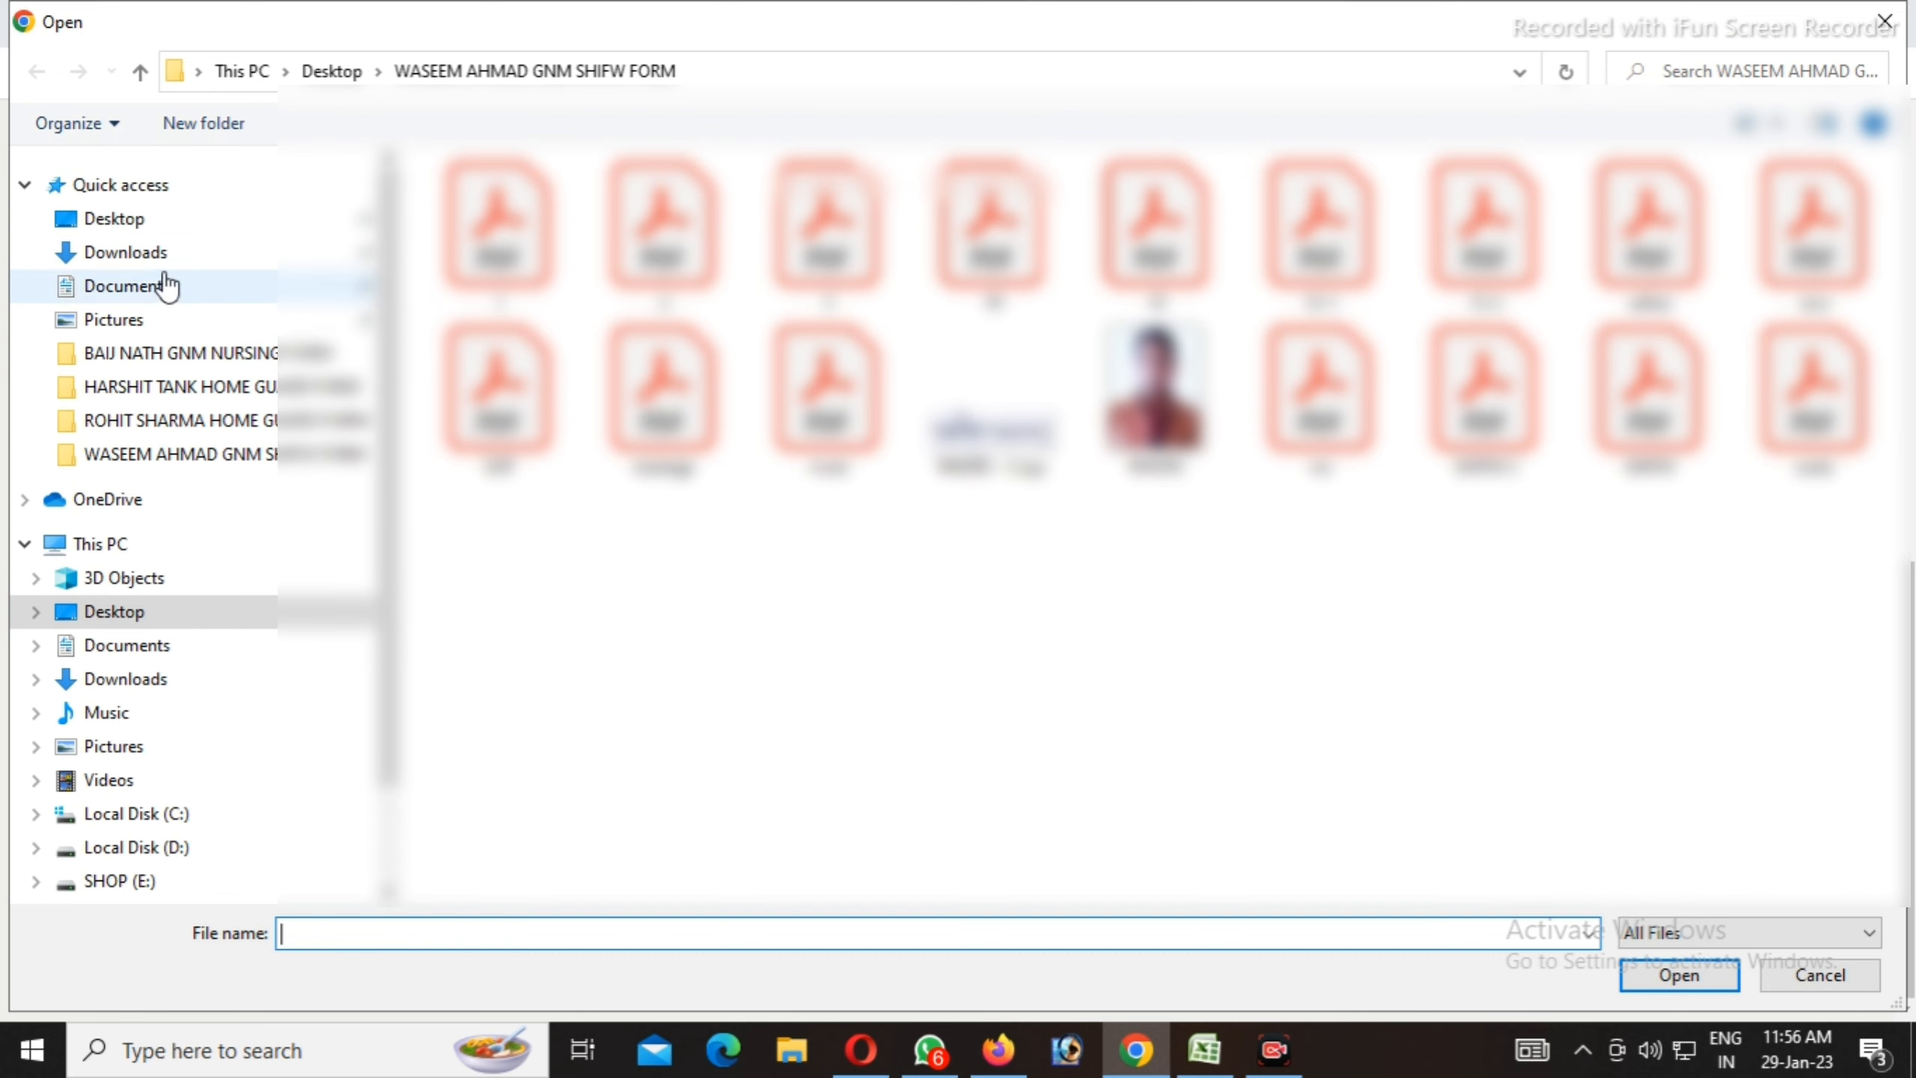
left_click(155, 224)
double_click(828, 242)
left_click(498, 230)
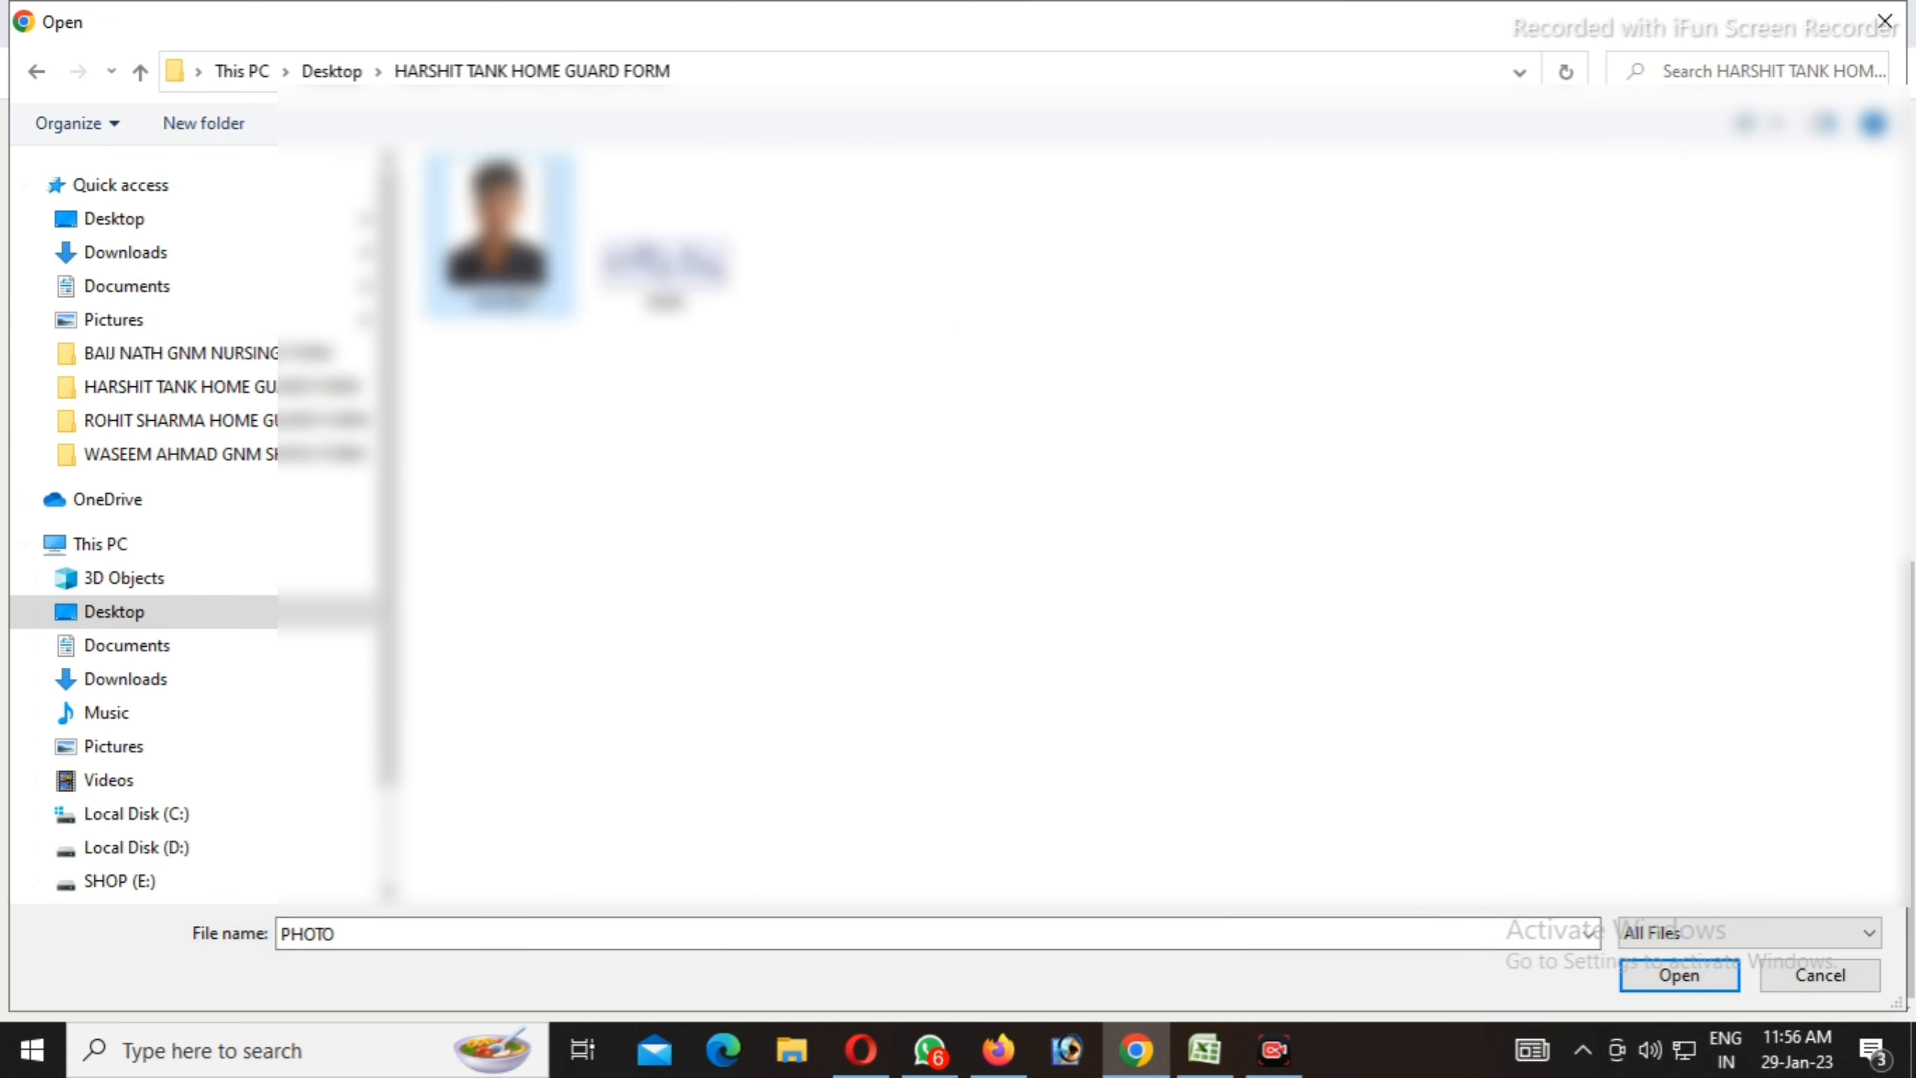
left_click(1652, 973)
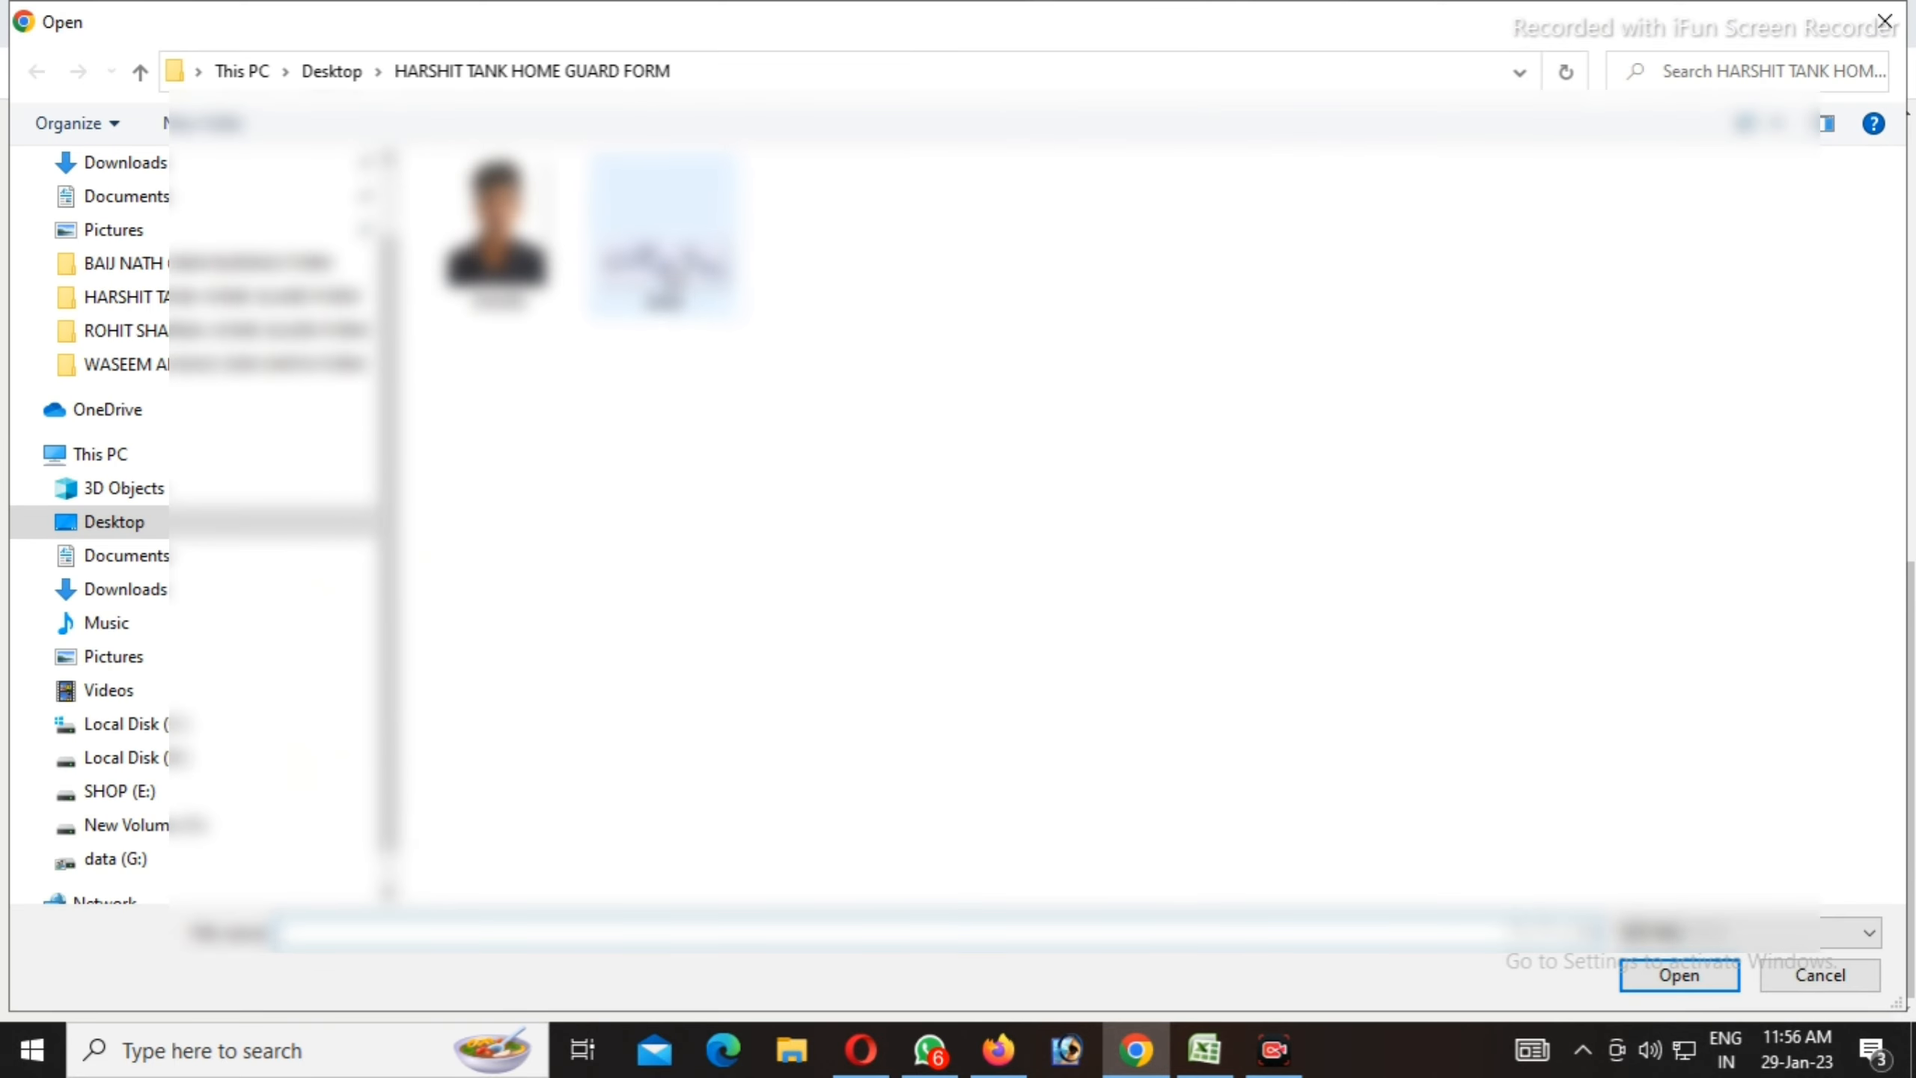
left_click(666, 253)
left_click(1628, 980)
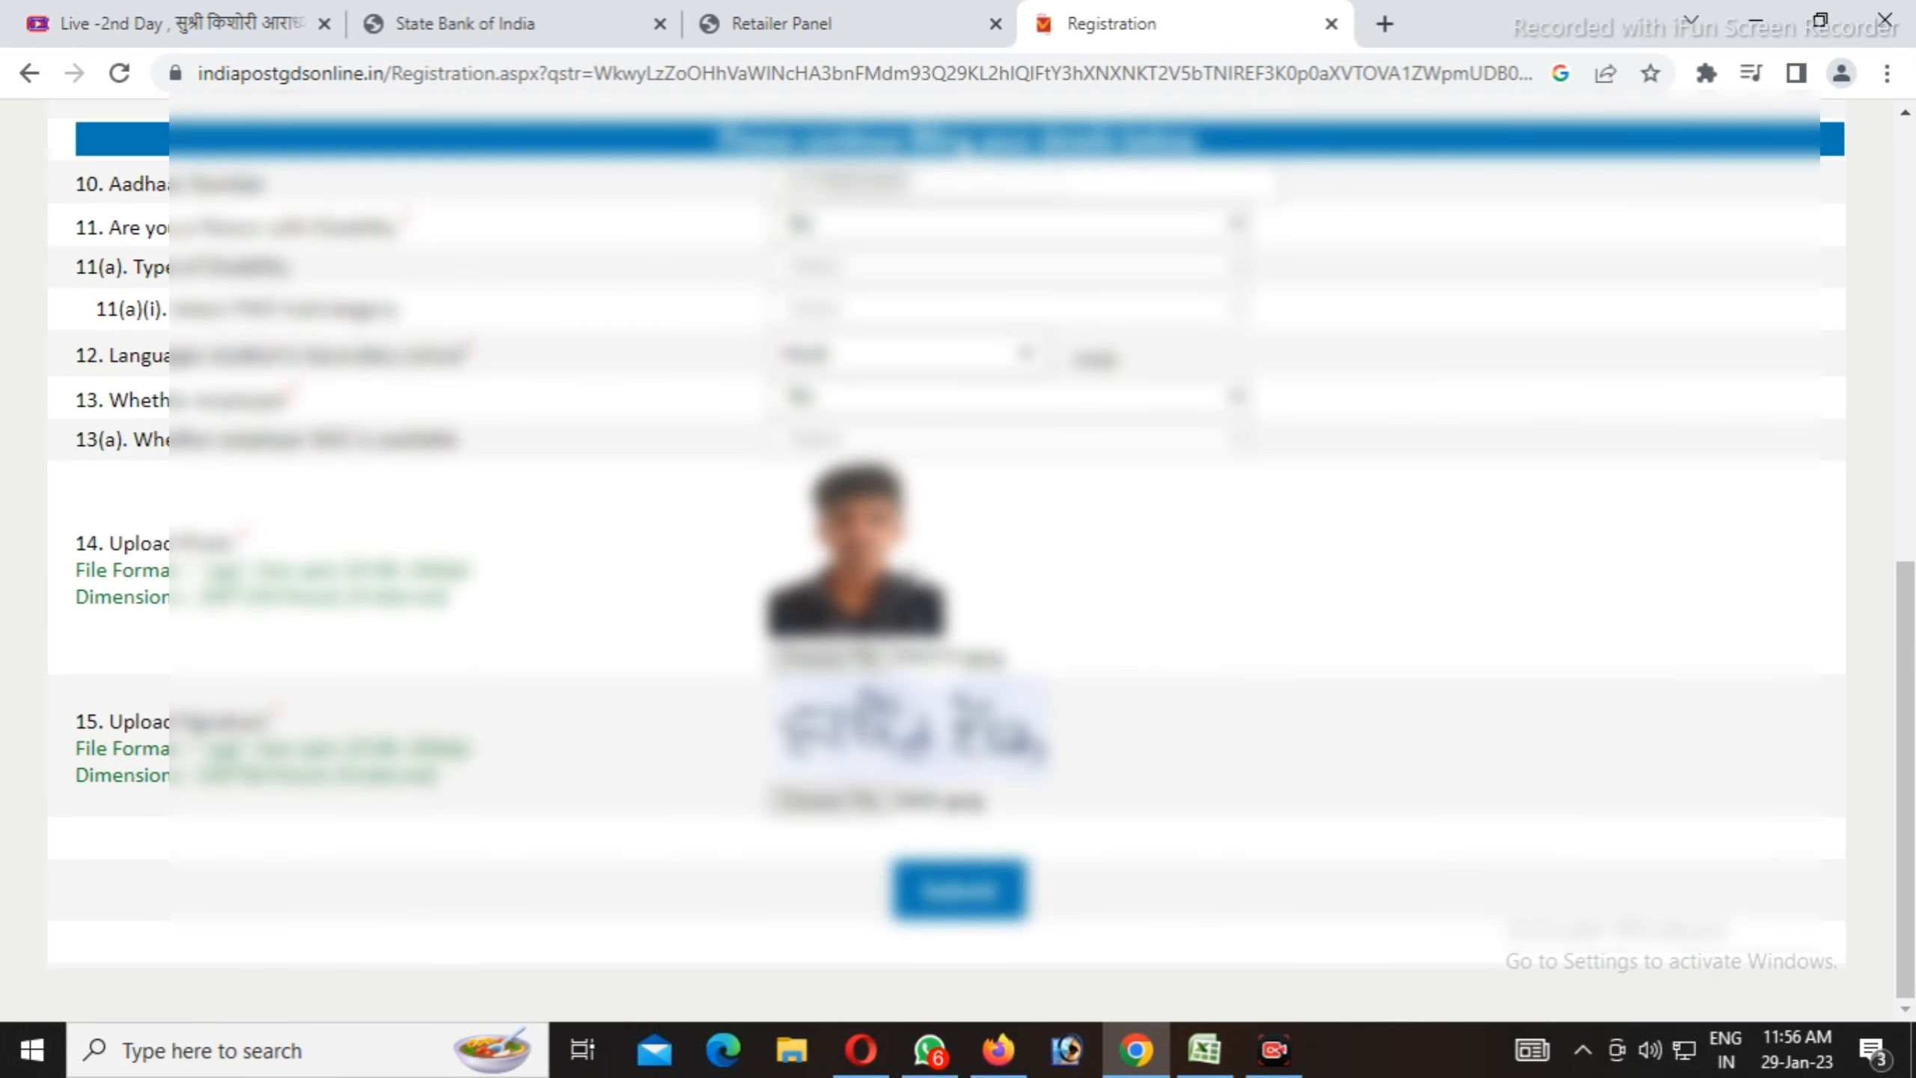
Submit the completed registration form for review.
scroll(1012, 765, "up", 10)
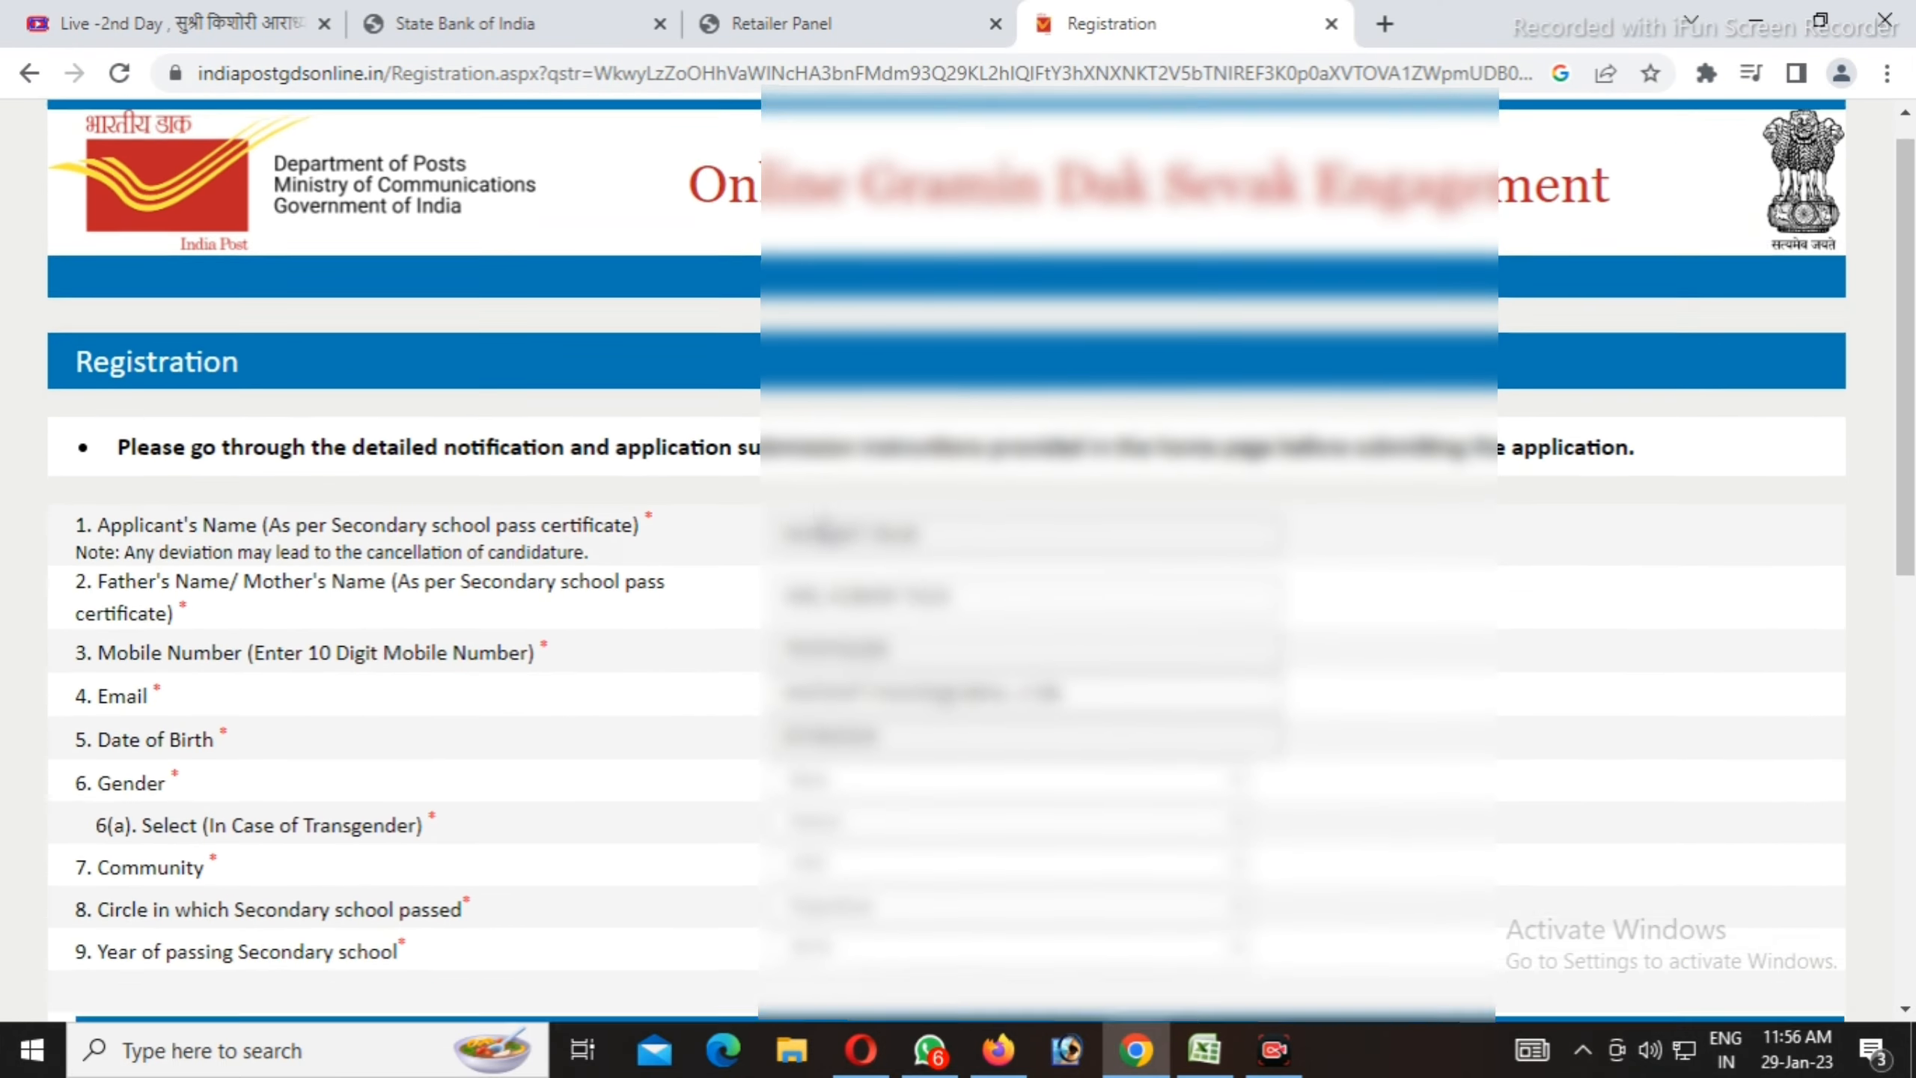
scroll(639, 351, "down", 3)
scroll(845, 578, "down", 7)
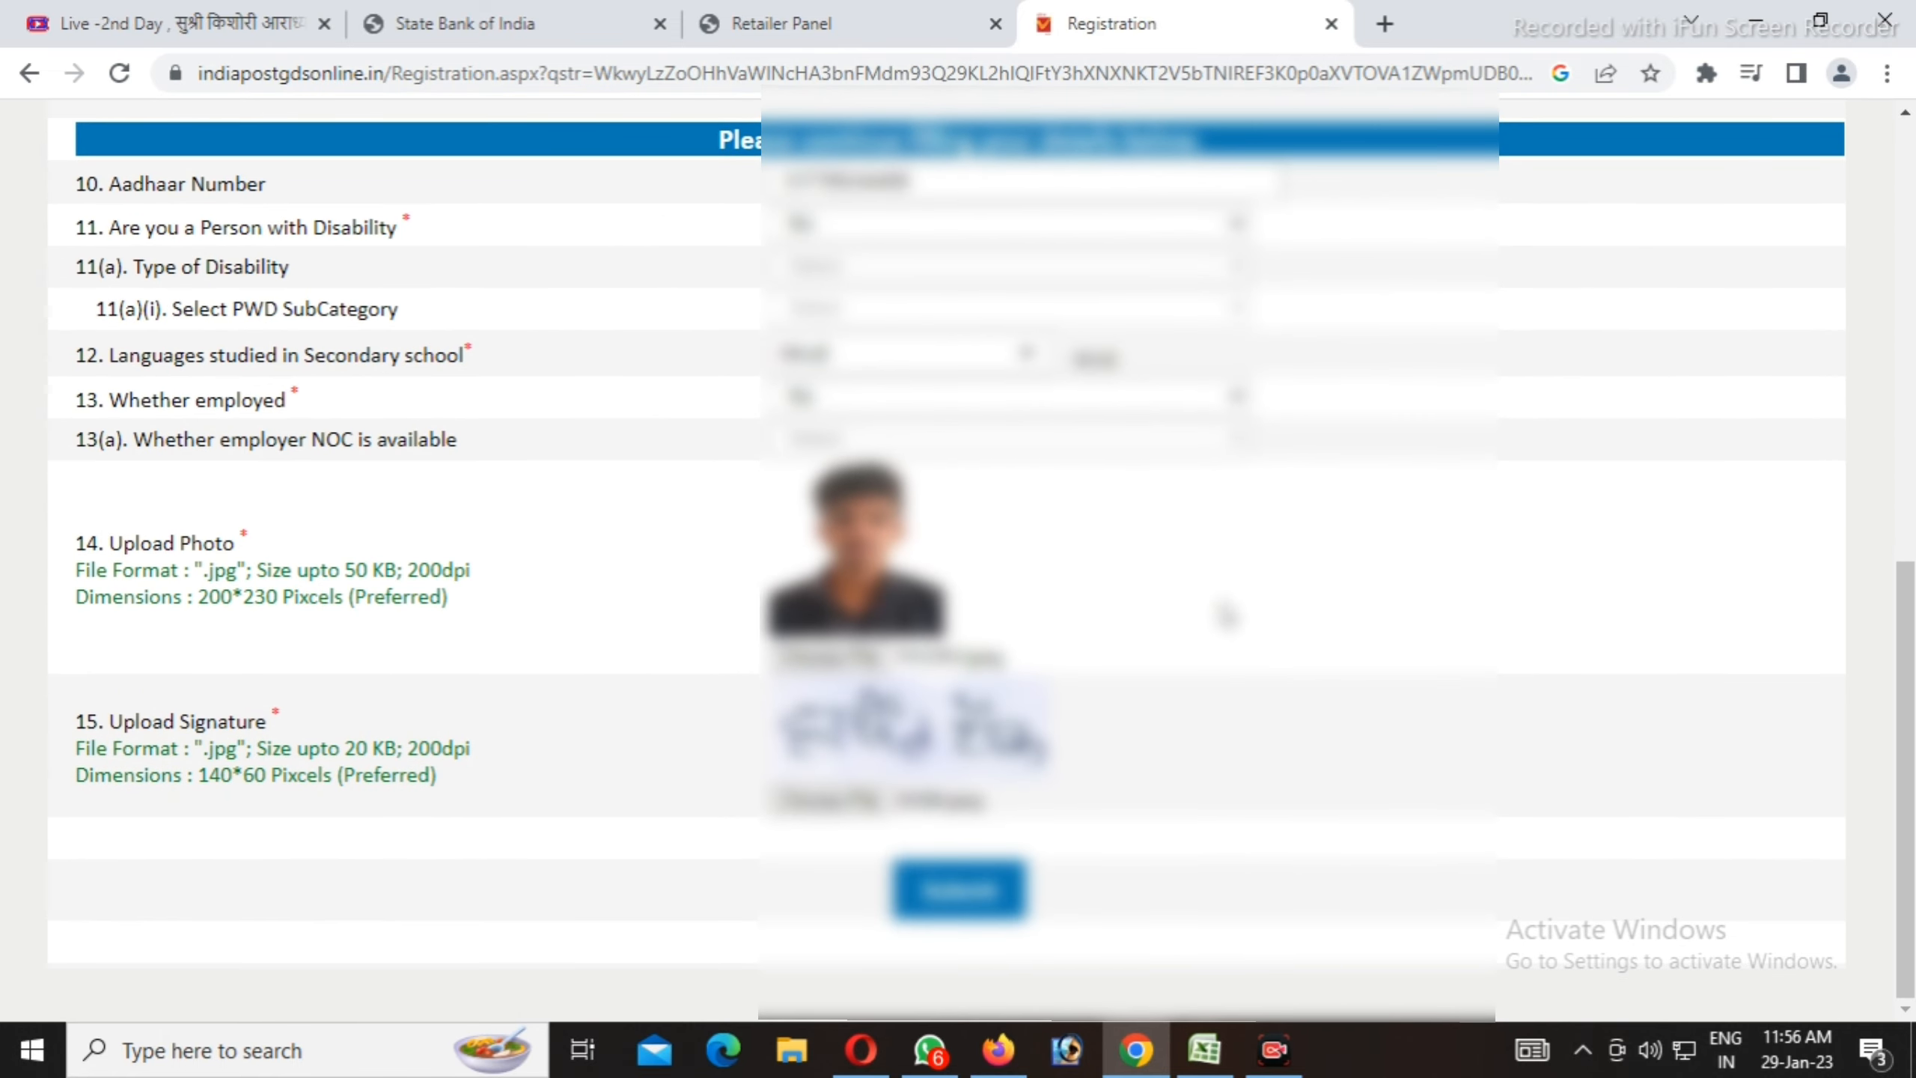
left_click(953, 897)
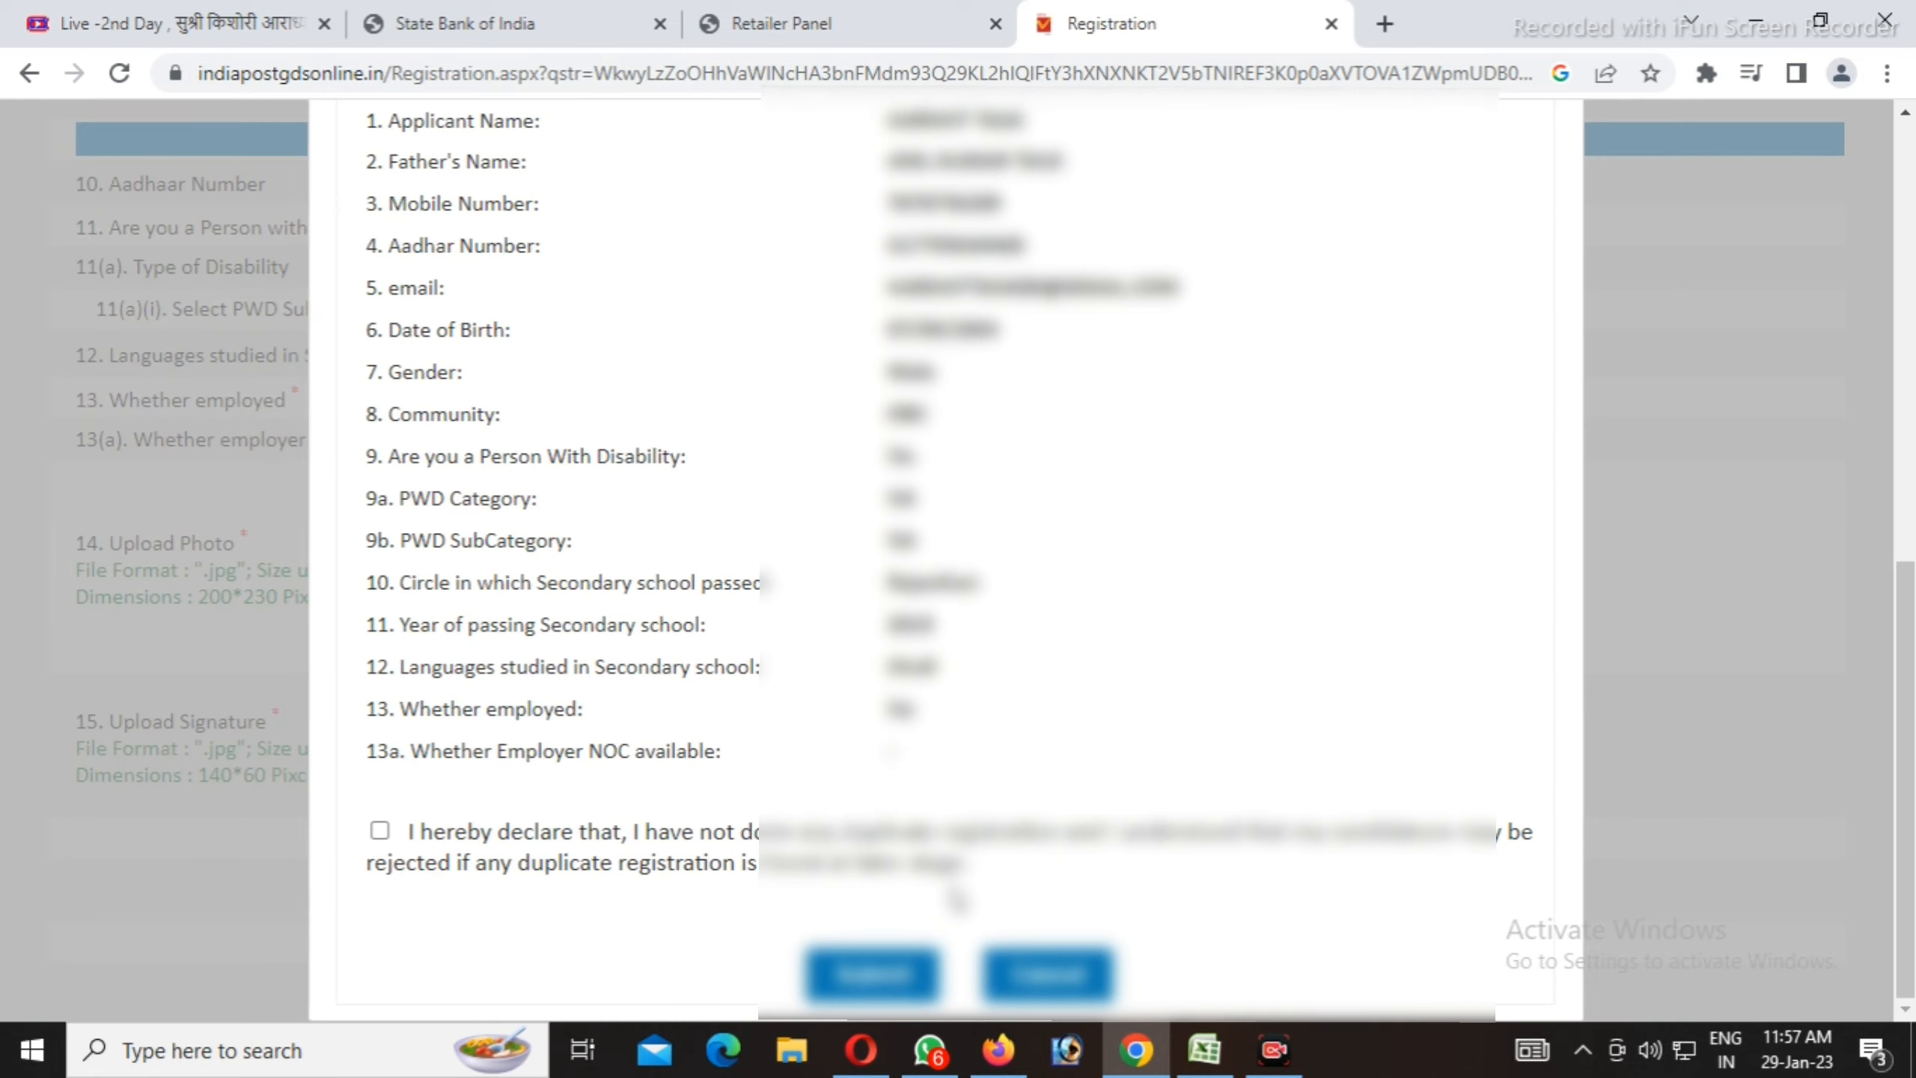
Accept the no-duplicate-registration declaration and submit the registration details.
scroll(1065, 637, "up", 5)
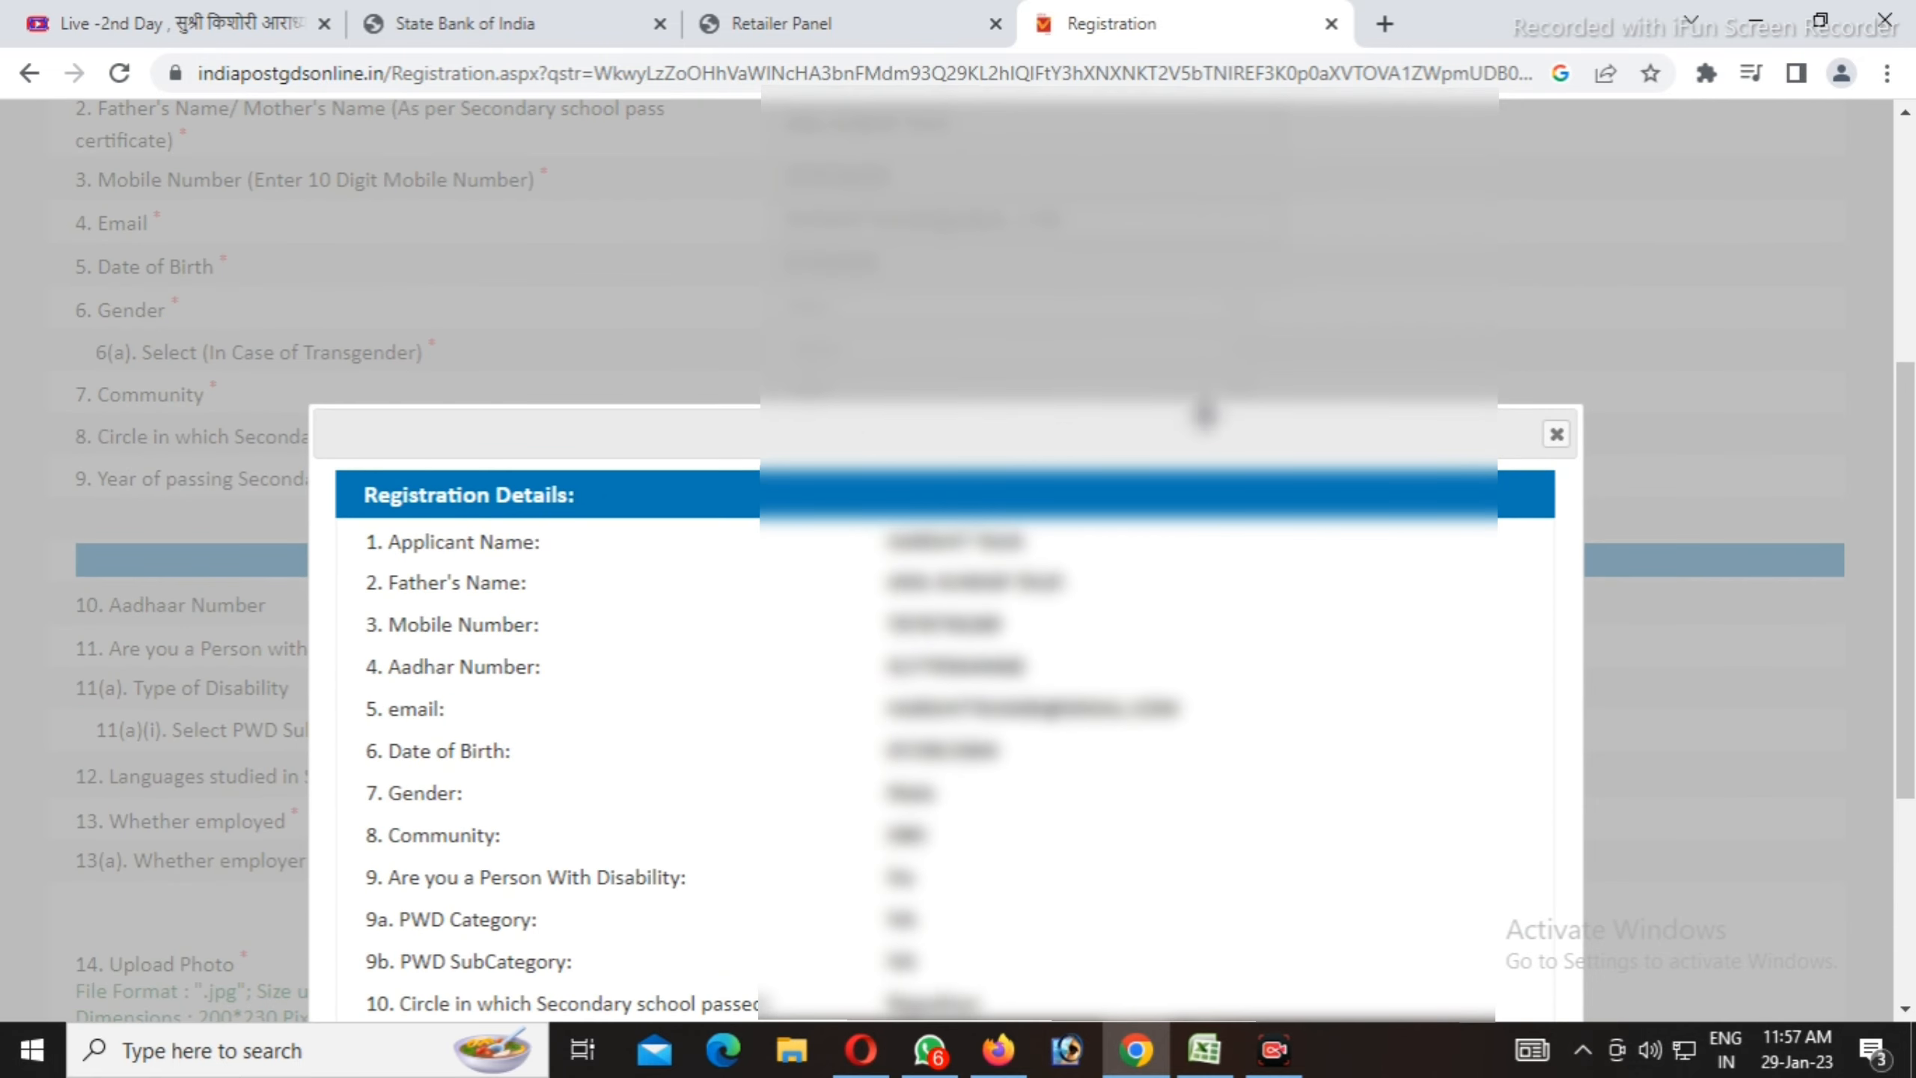
scroll(1143, 630, "down", 3)
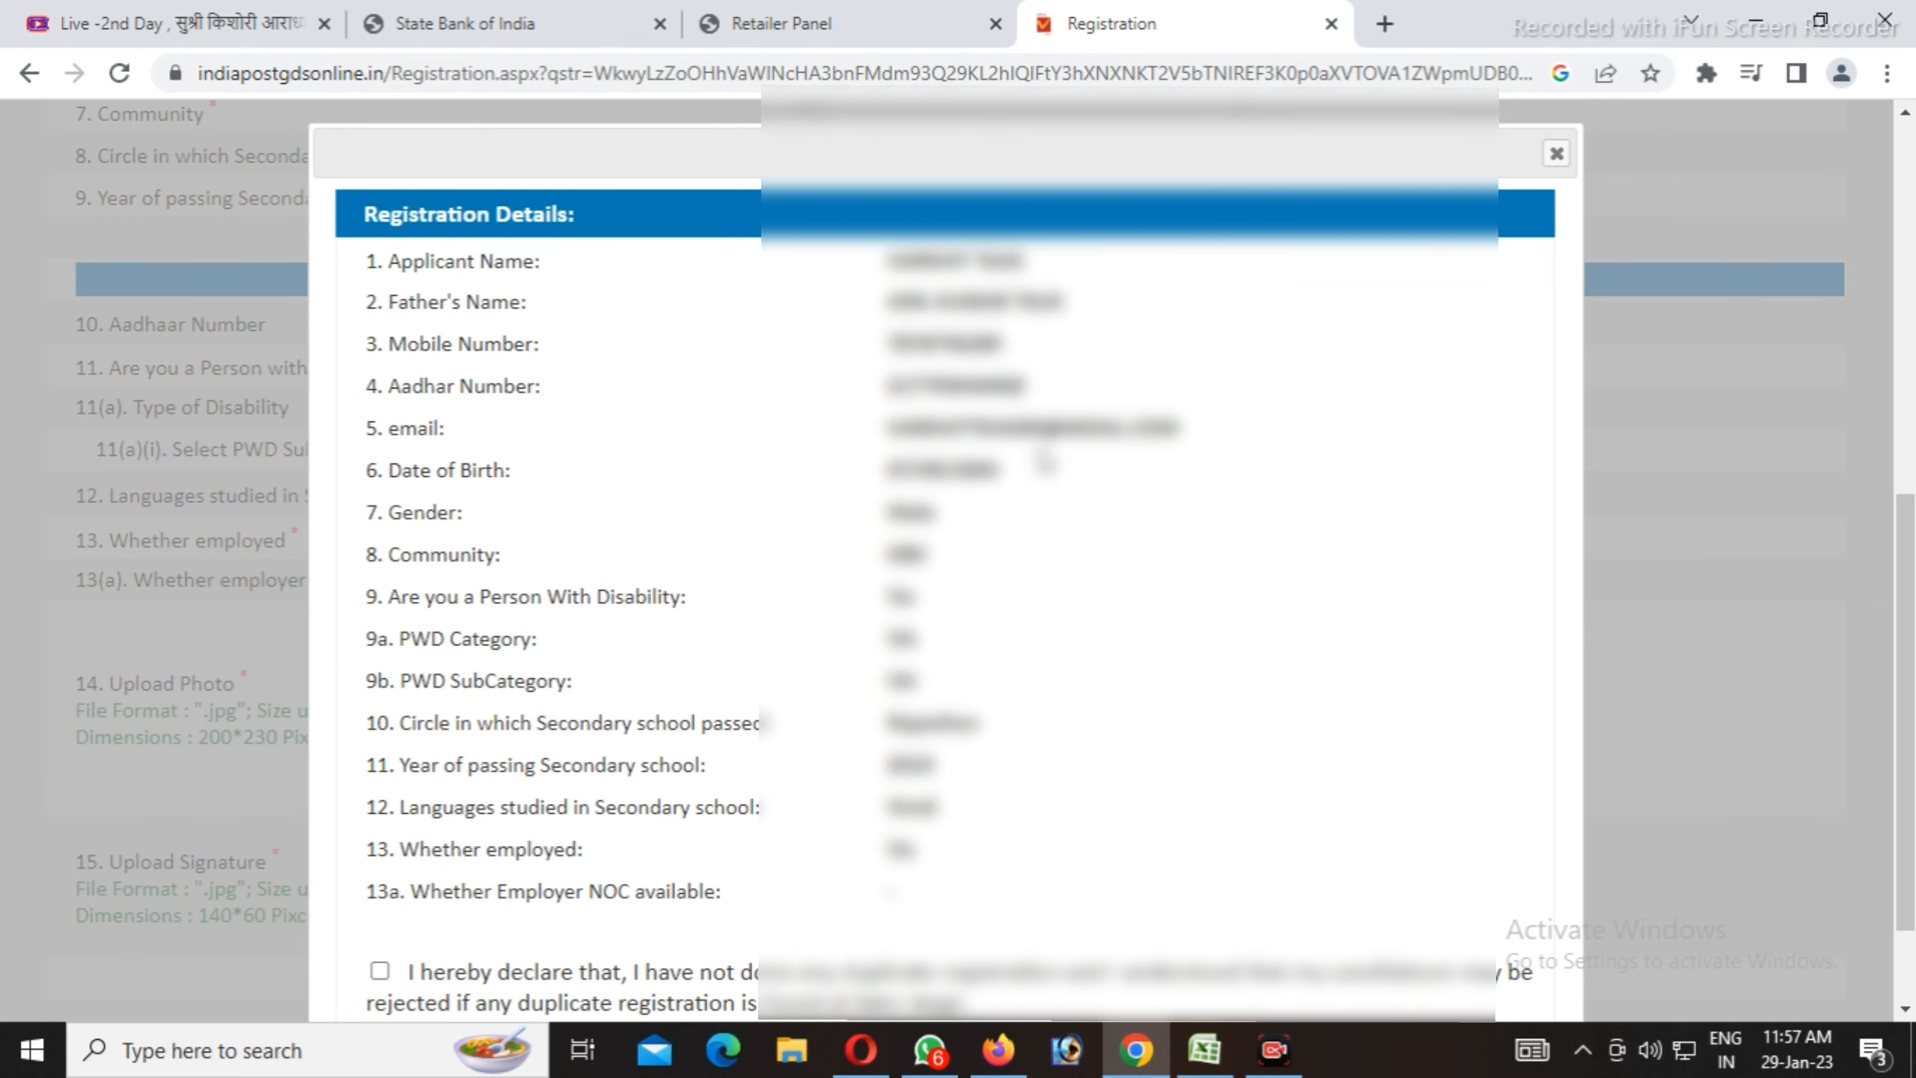
scroll(1045, 423, "down", 2)
left_click(381, 832)
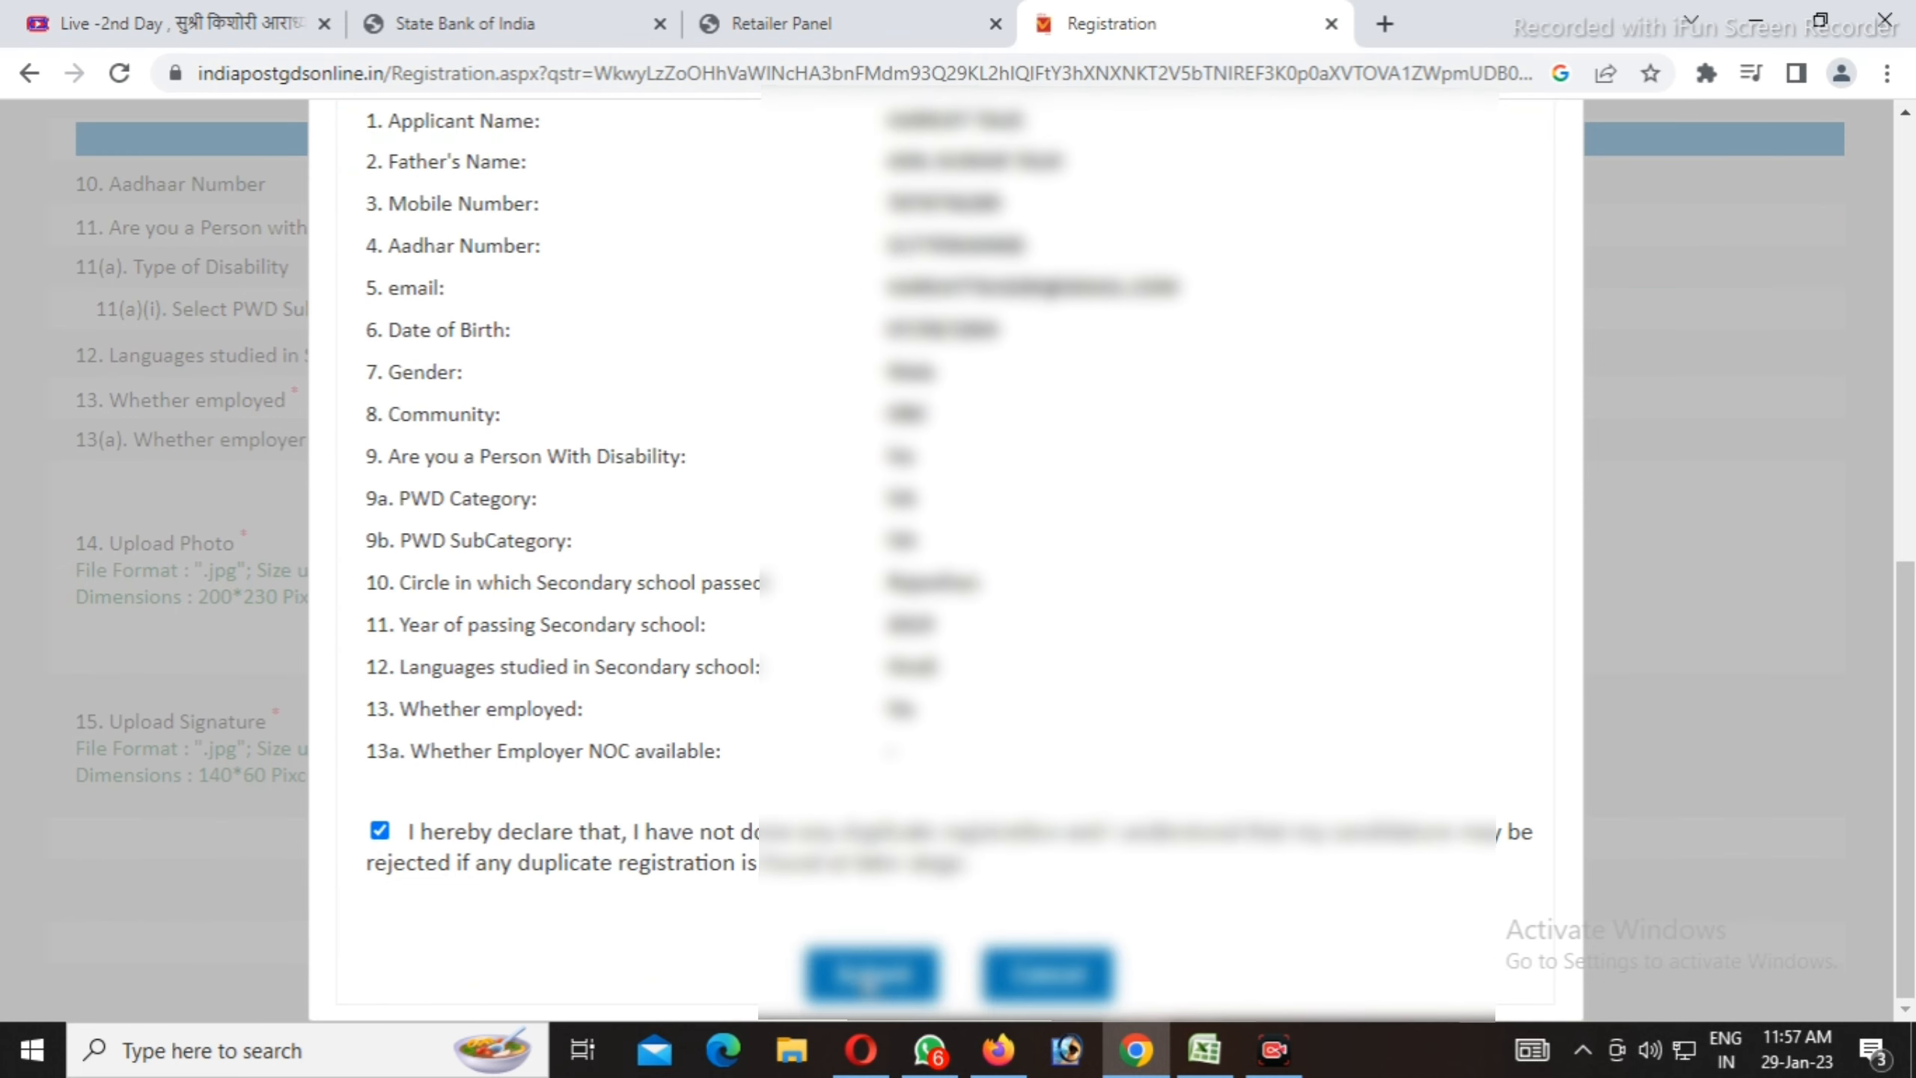
left_click(871, 977)
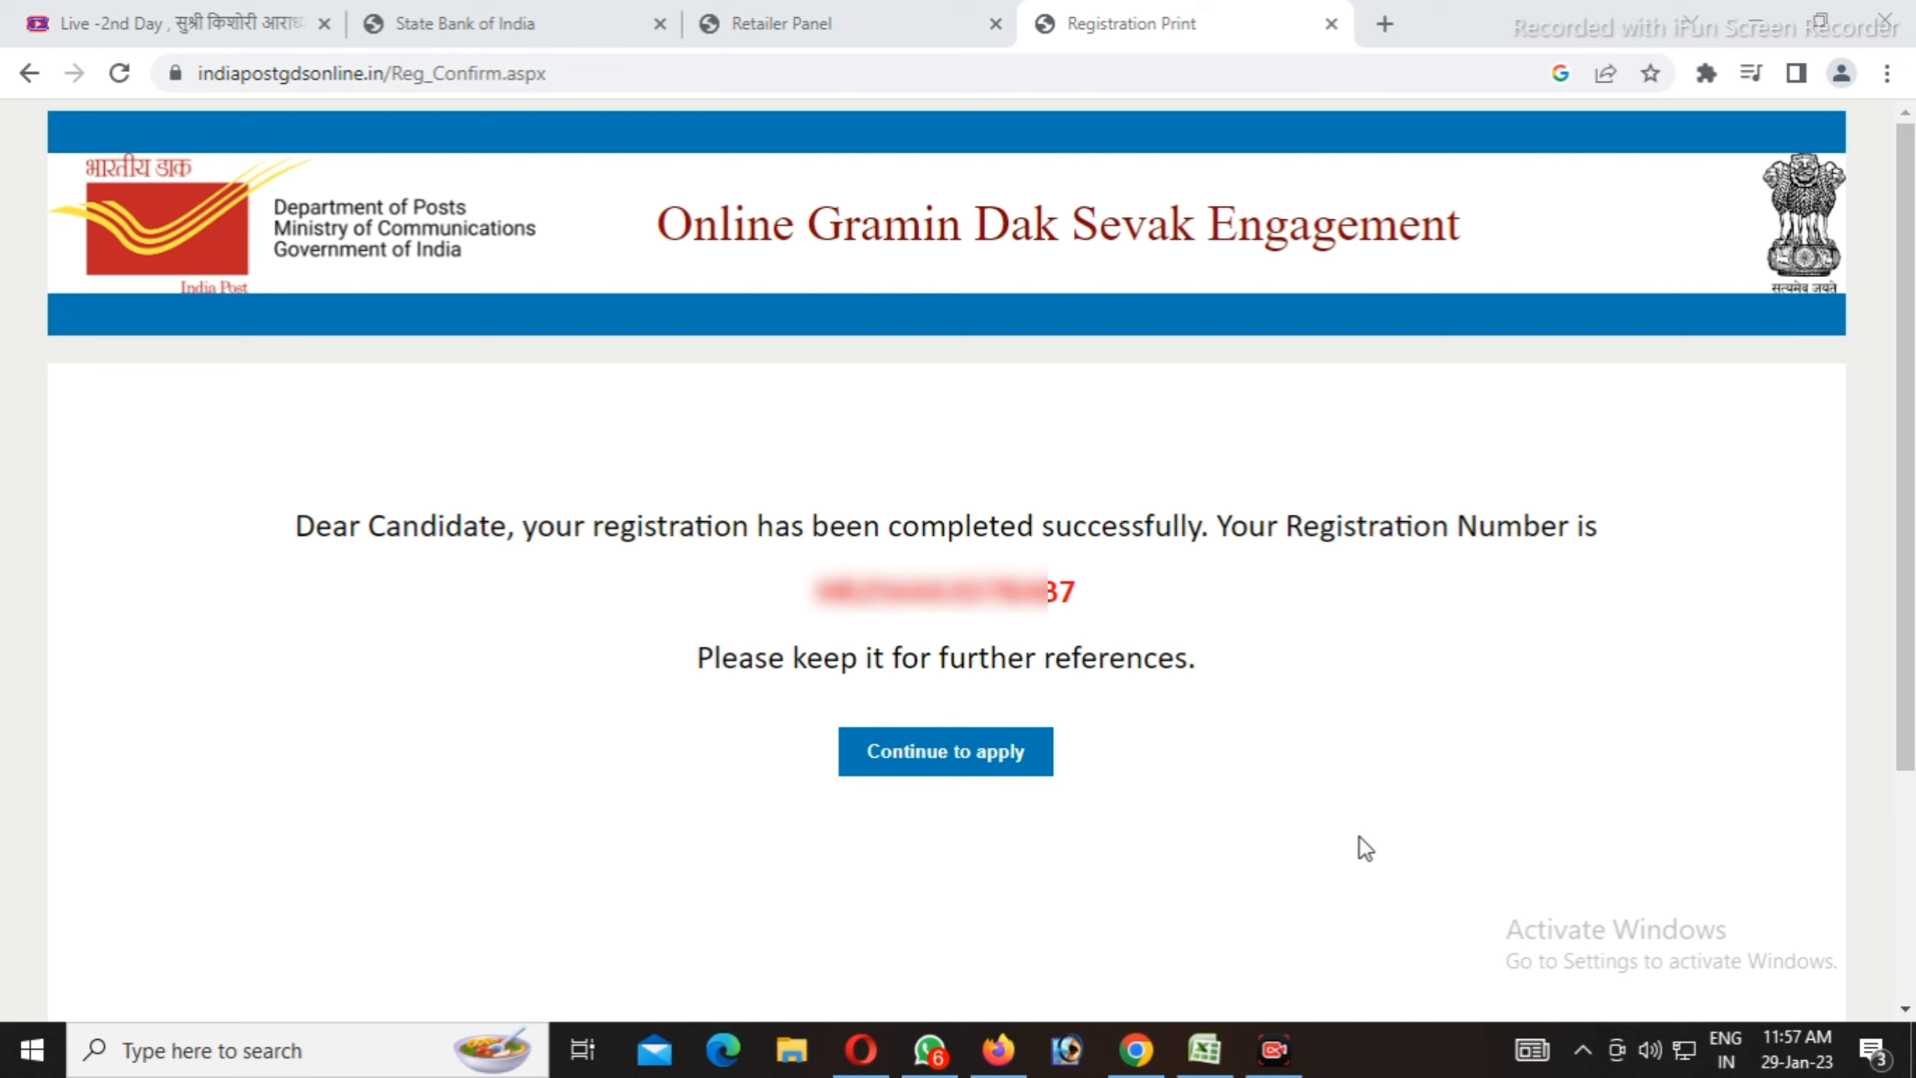
Continue to the application and submit Rajasthan as the circle applying for.
left_click(939, 754)
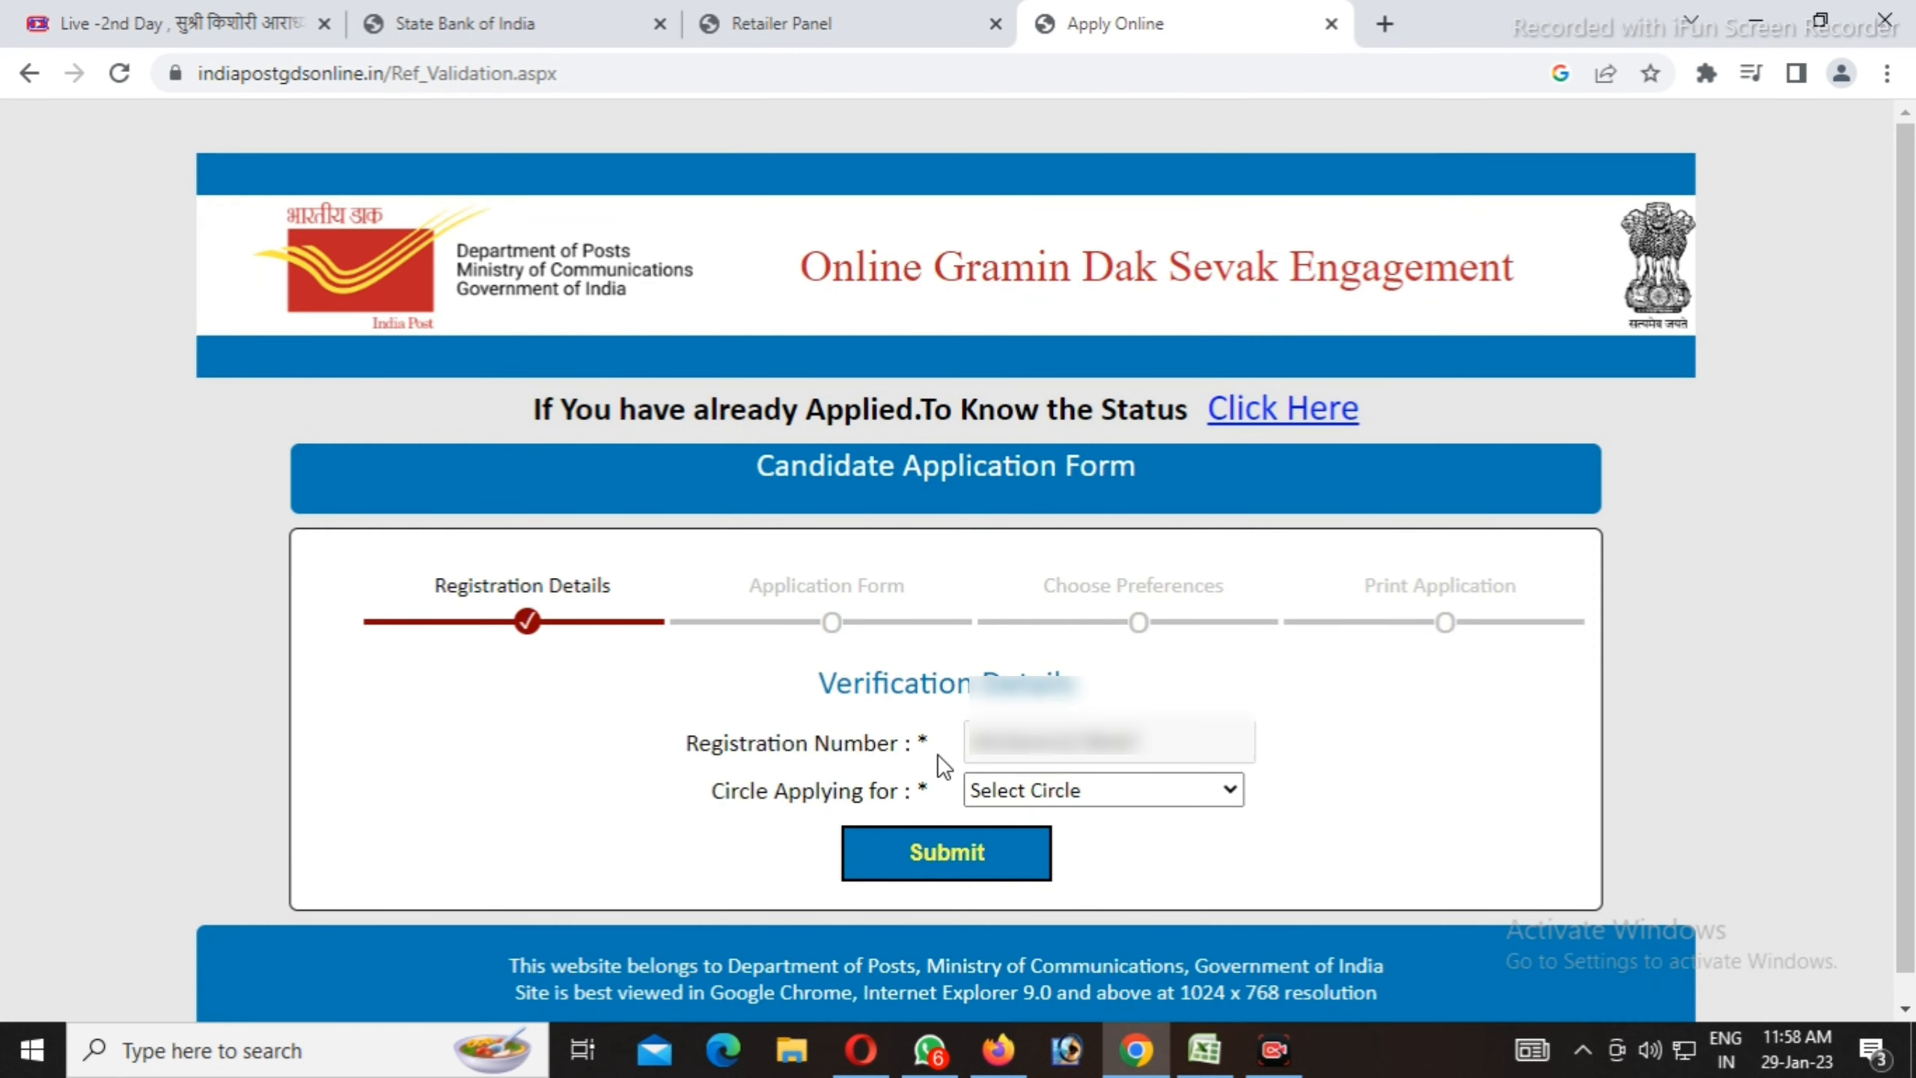
scroll(905, 717, "down", 1)
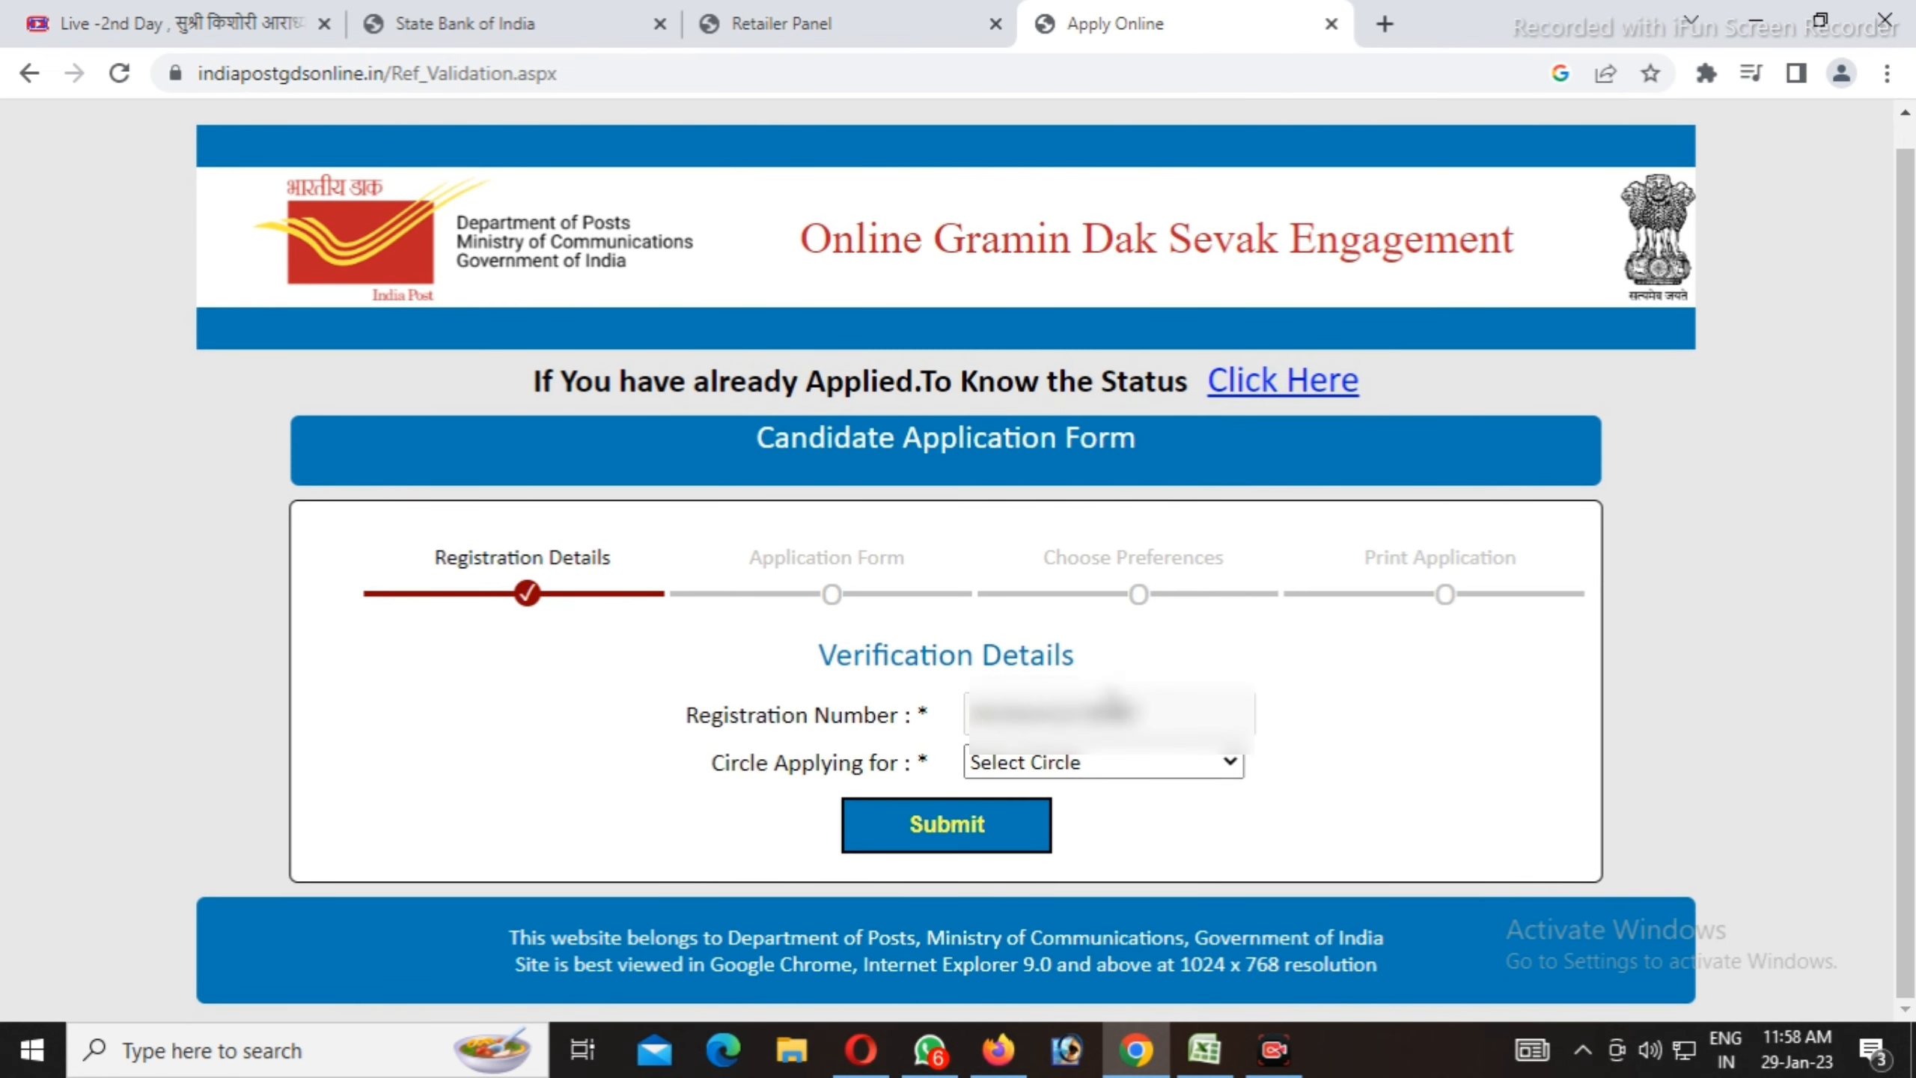
left_click(1003, 765)
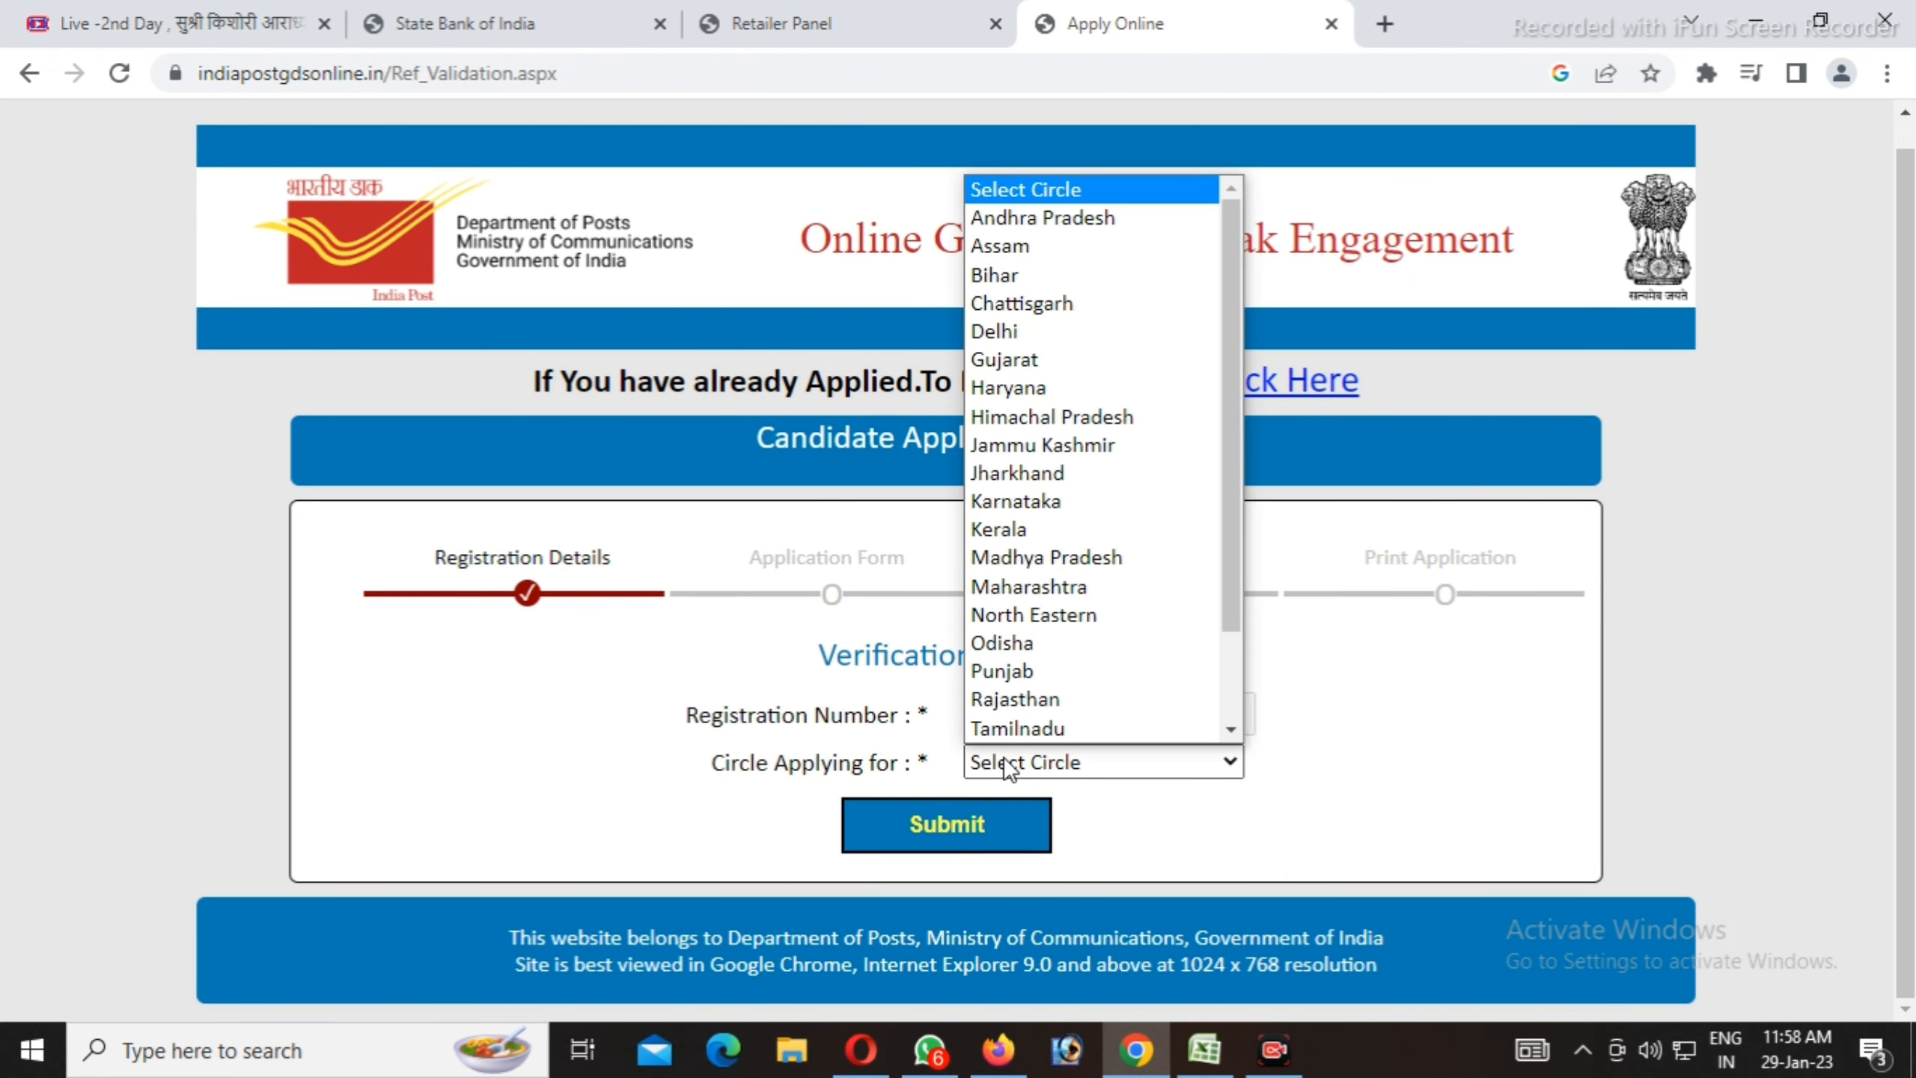
left_click(1000, 696)
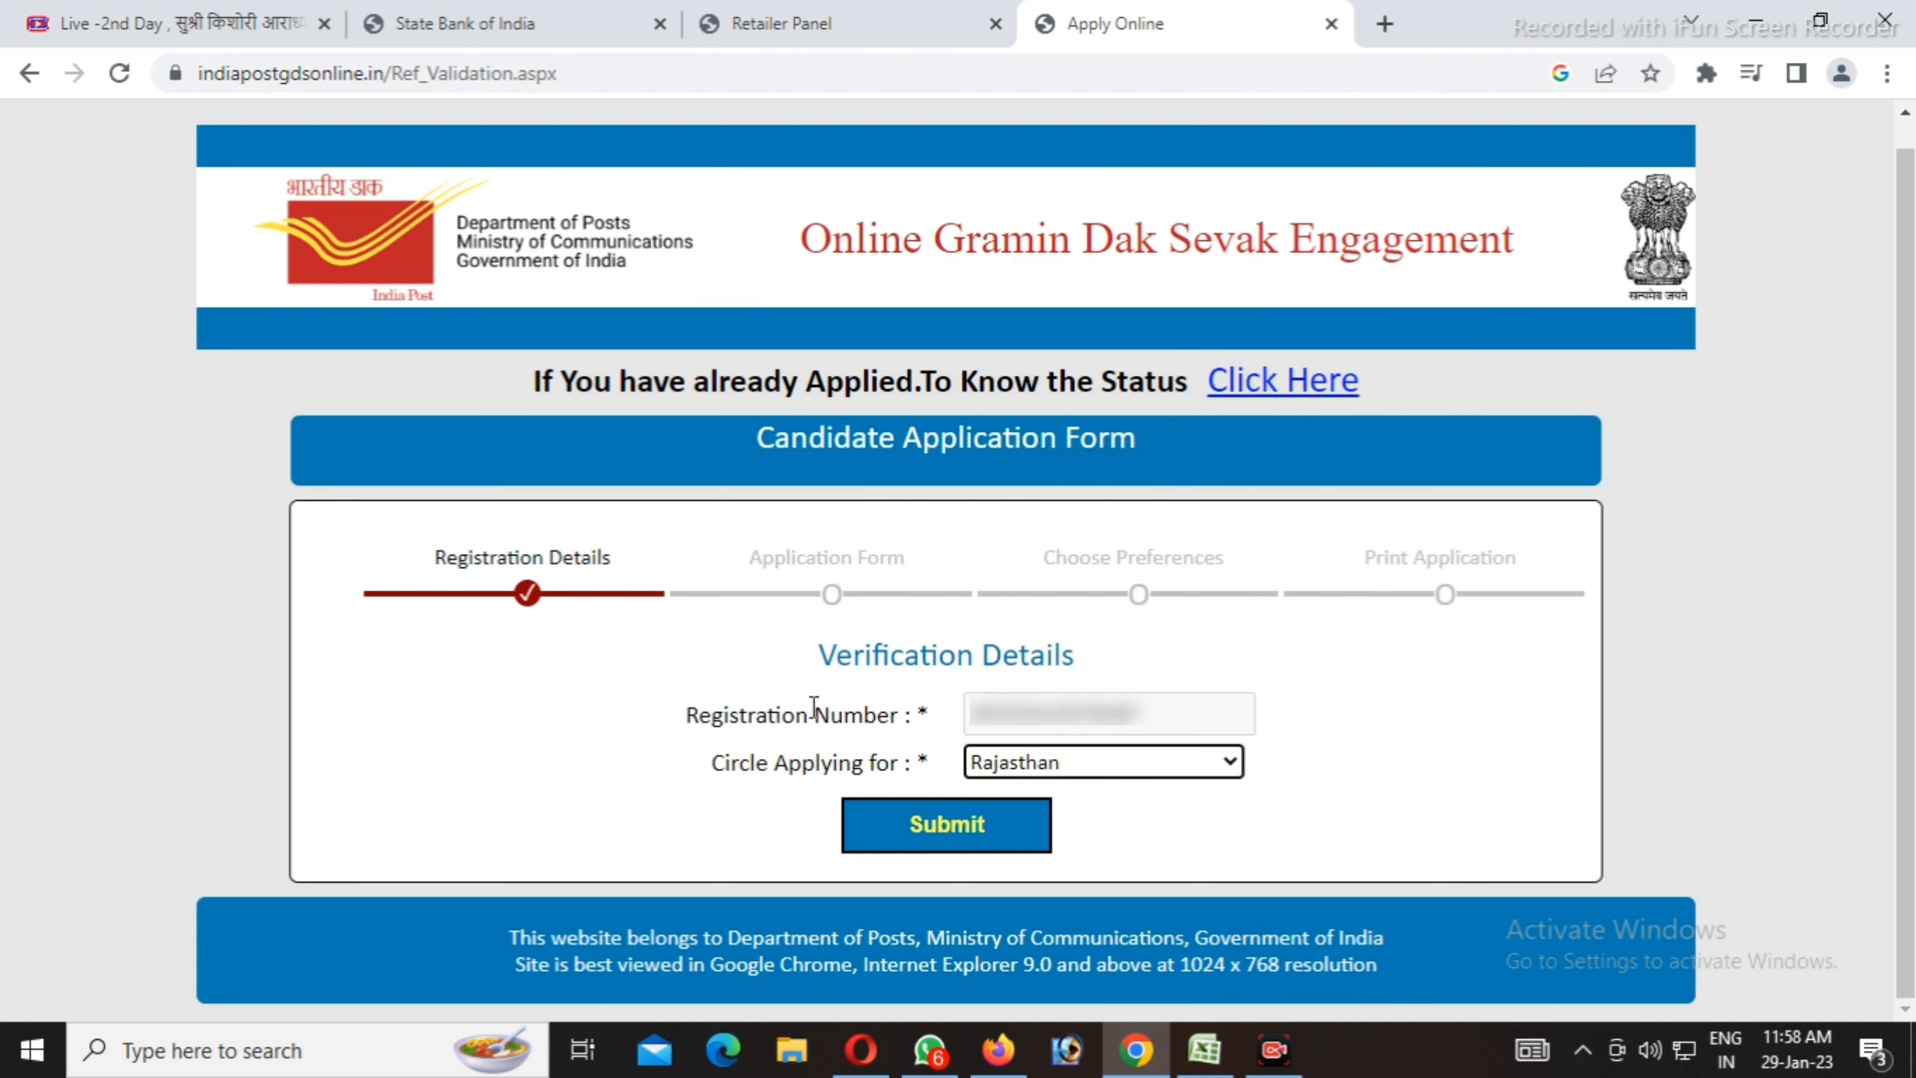
left_click(909, 828)
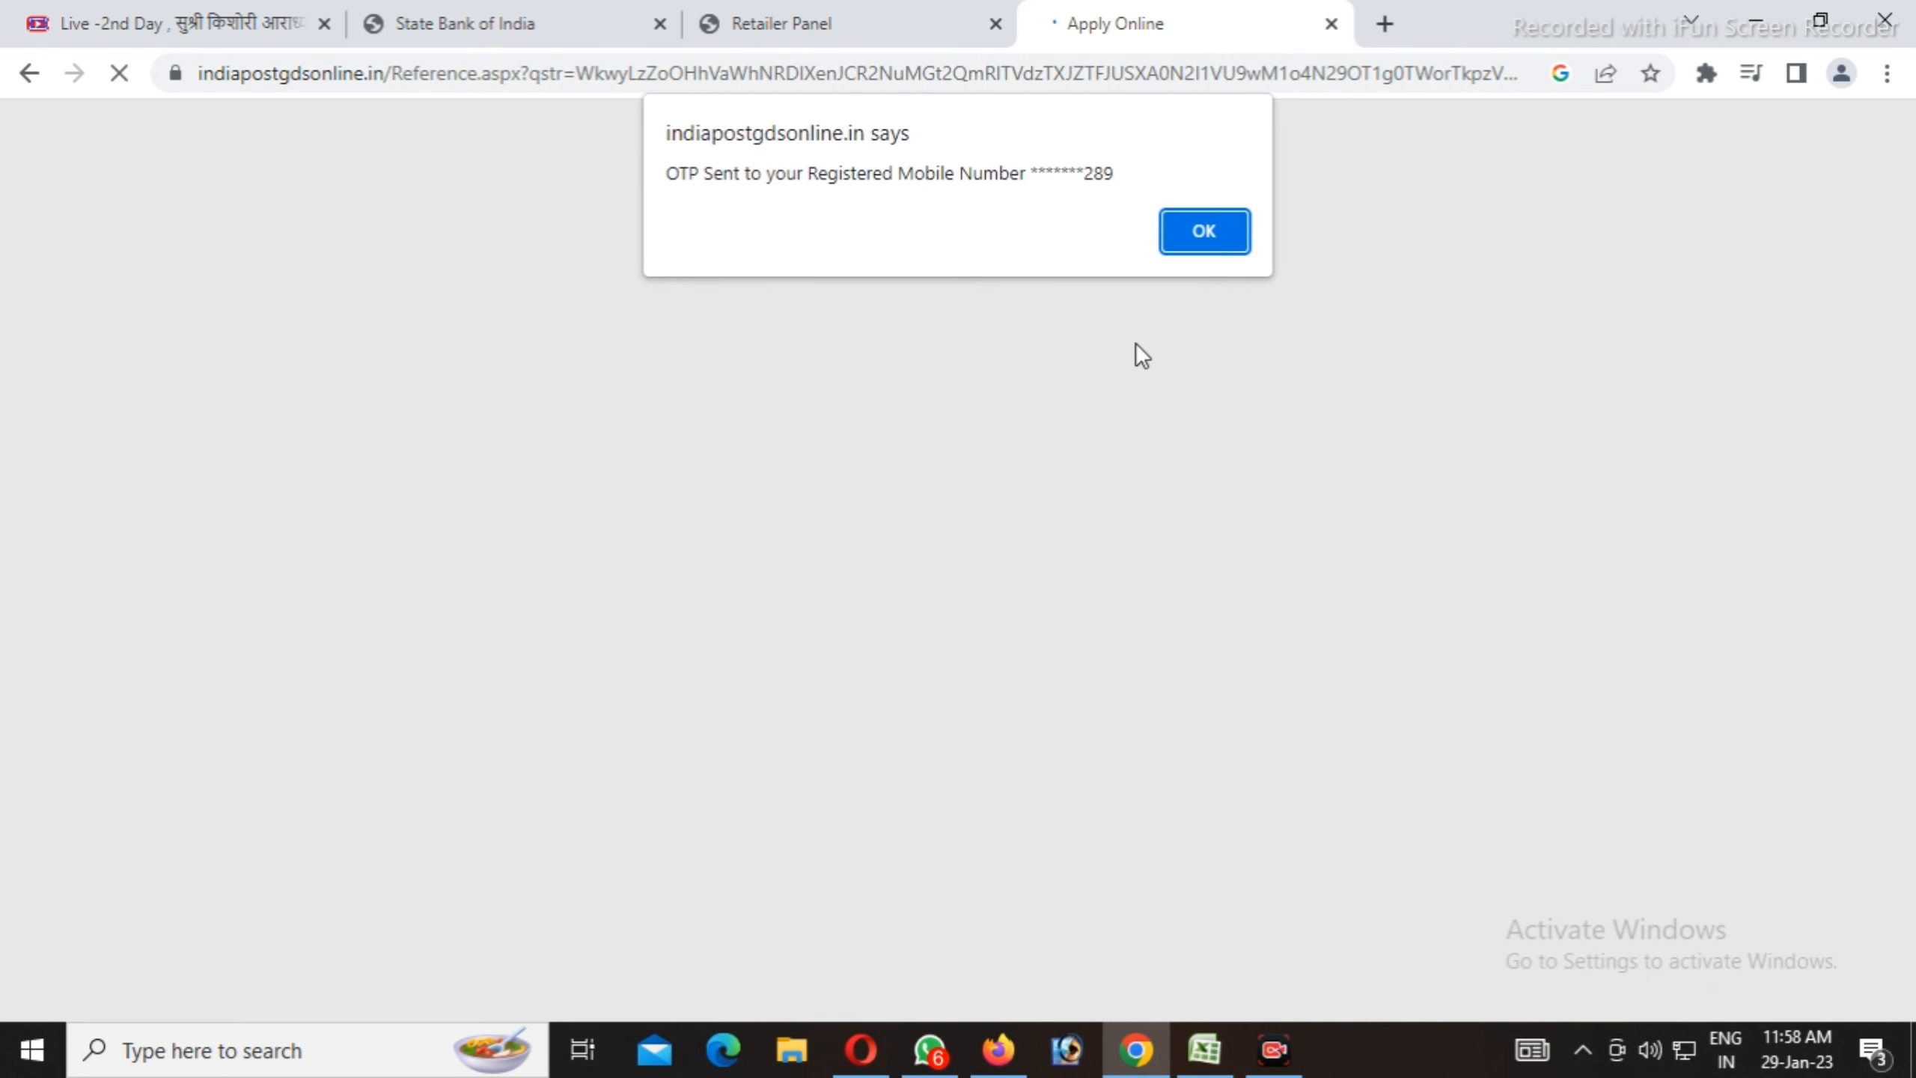
Enter the received OTP and the captcha text, then proceed to the Application Form.
left_click(1186, 230)
scroll(738, 474, "down", 3)
left_click(1019, 597)
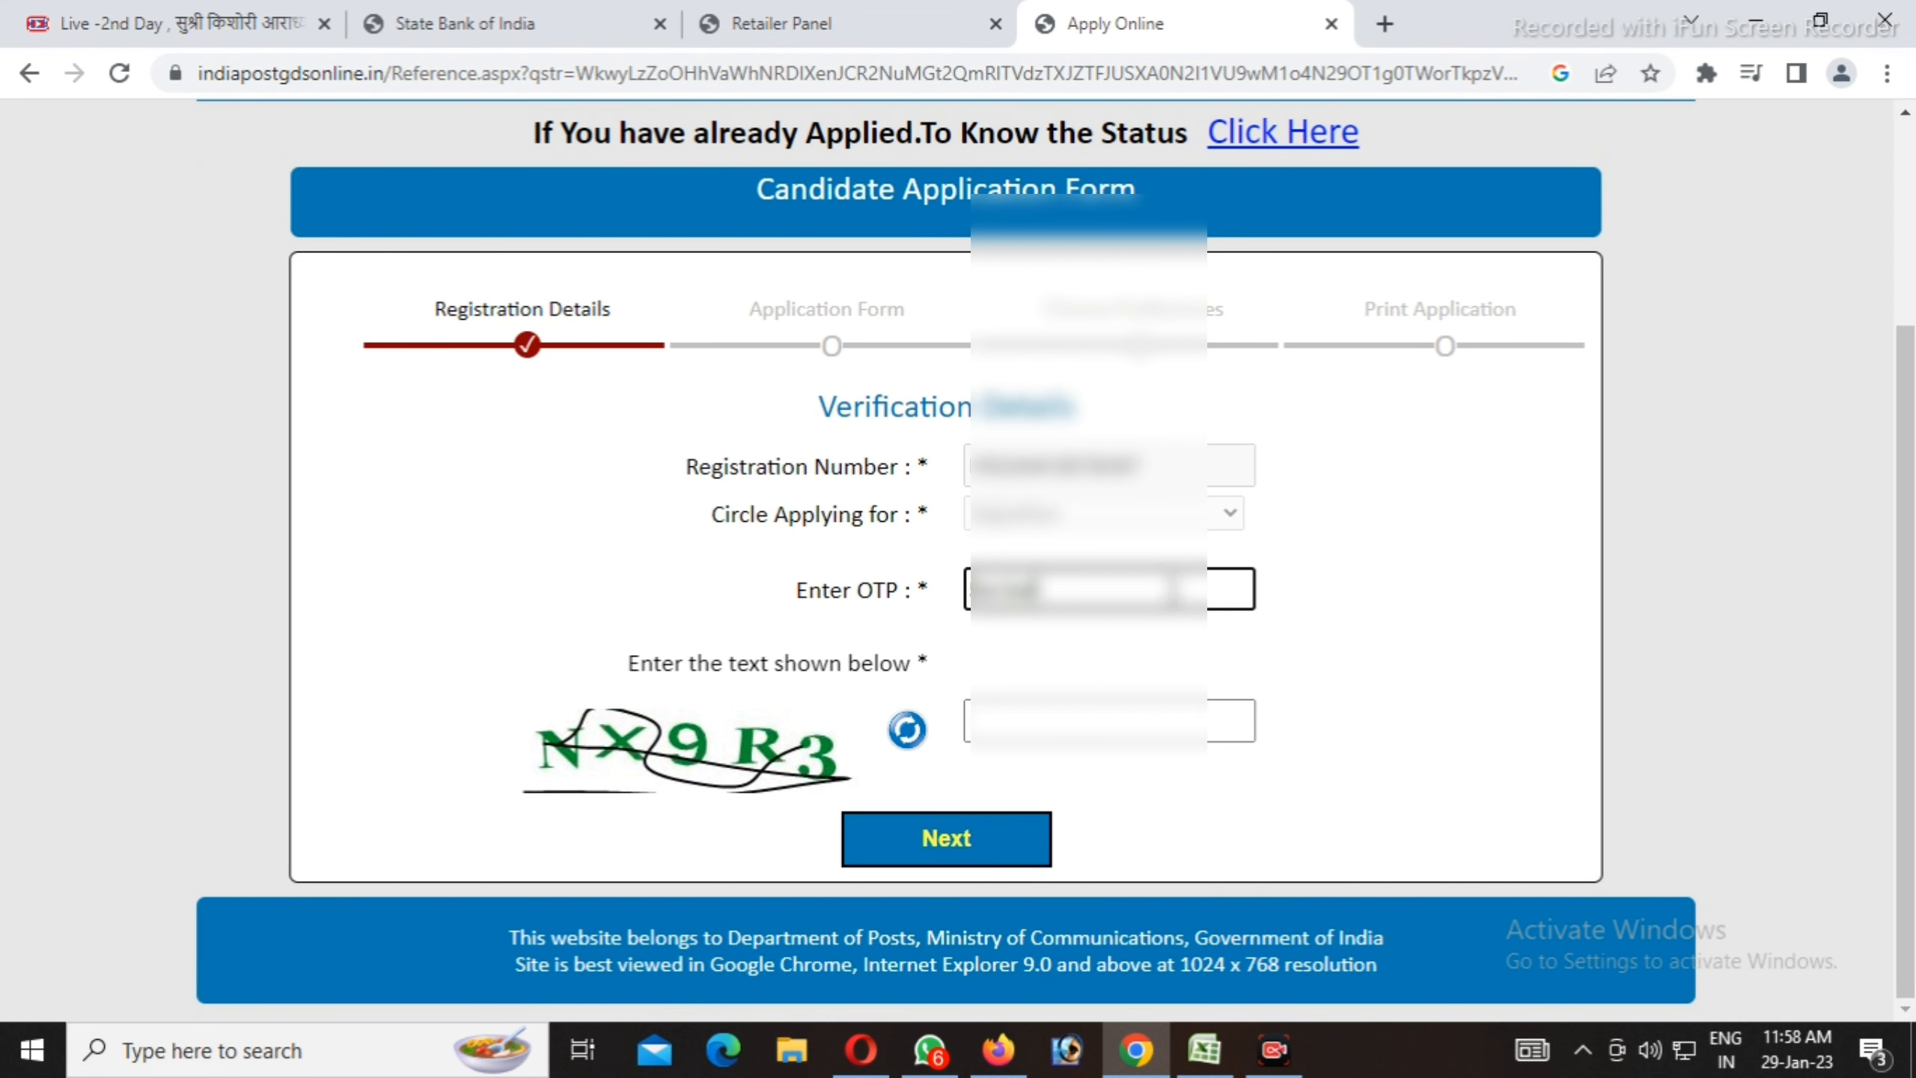
left_click(993, 721)
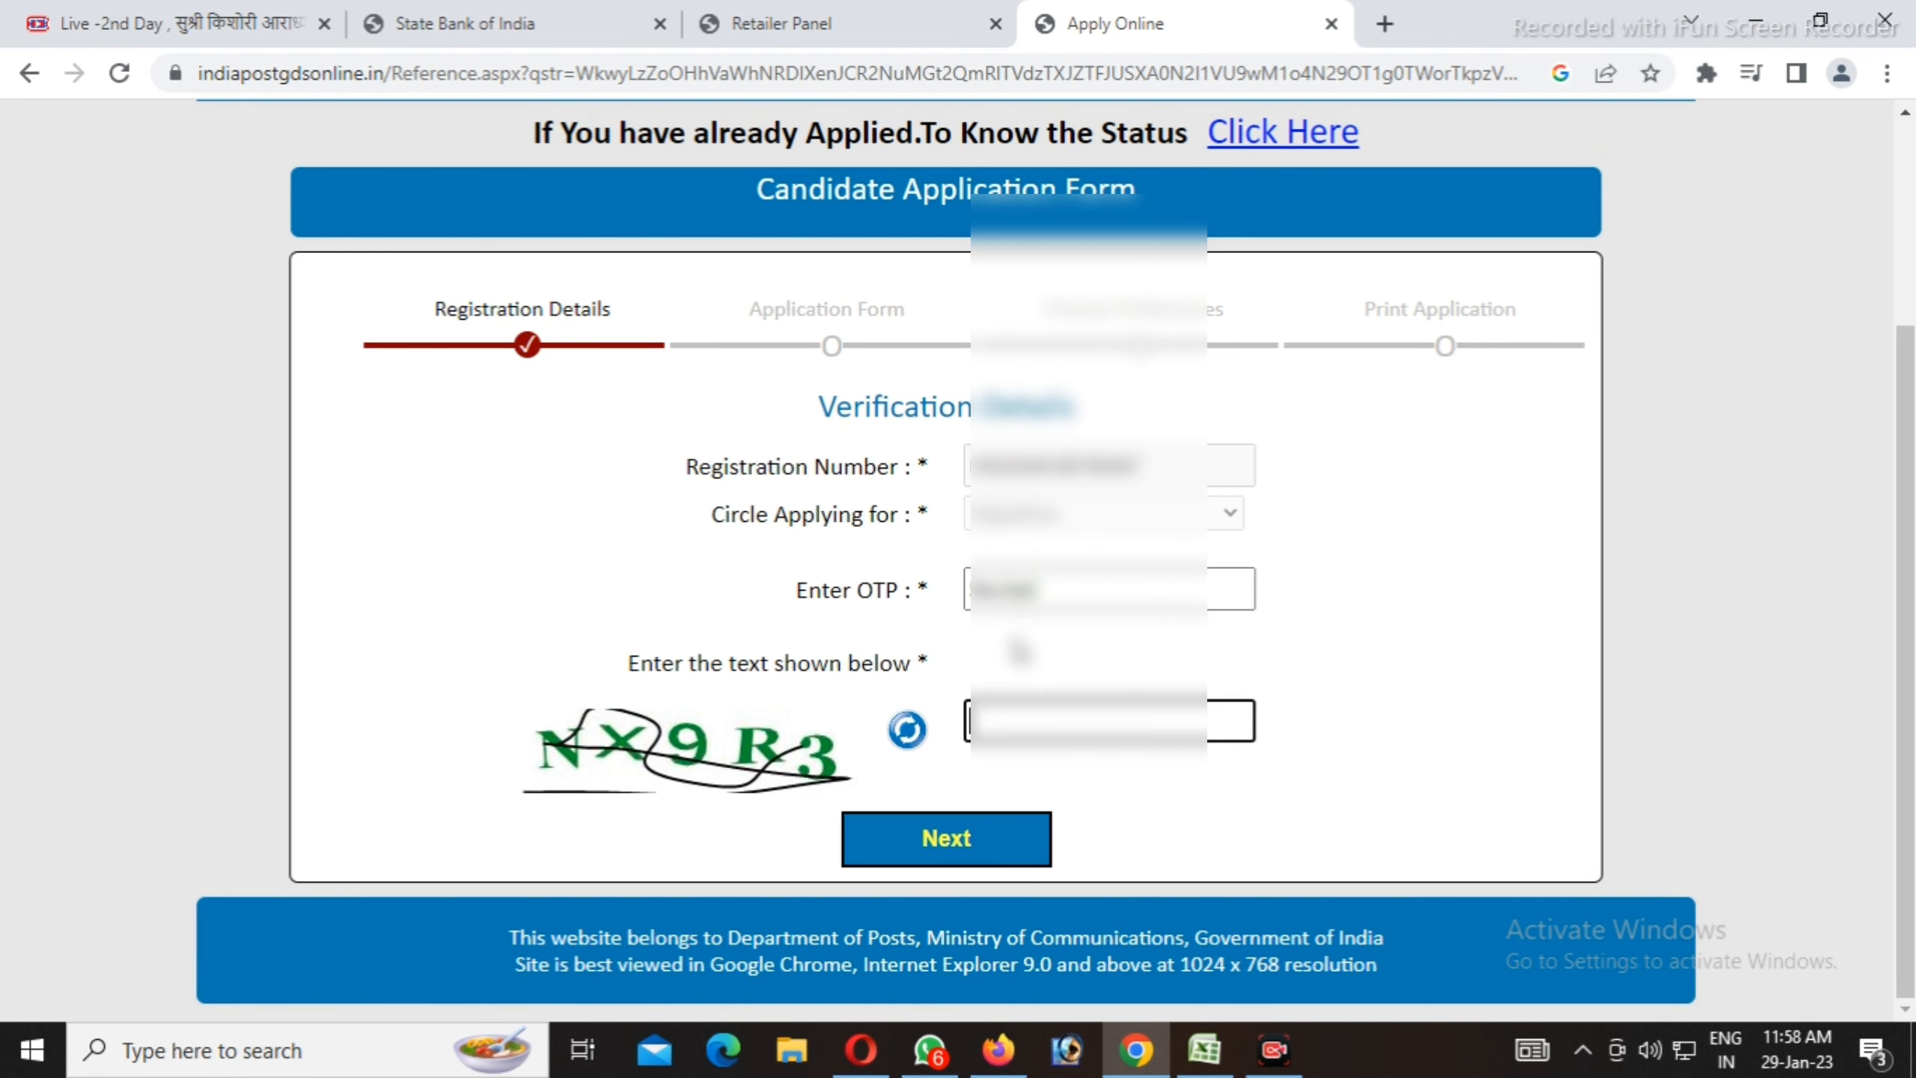
type("NX9R3")
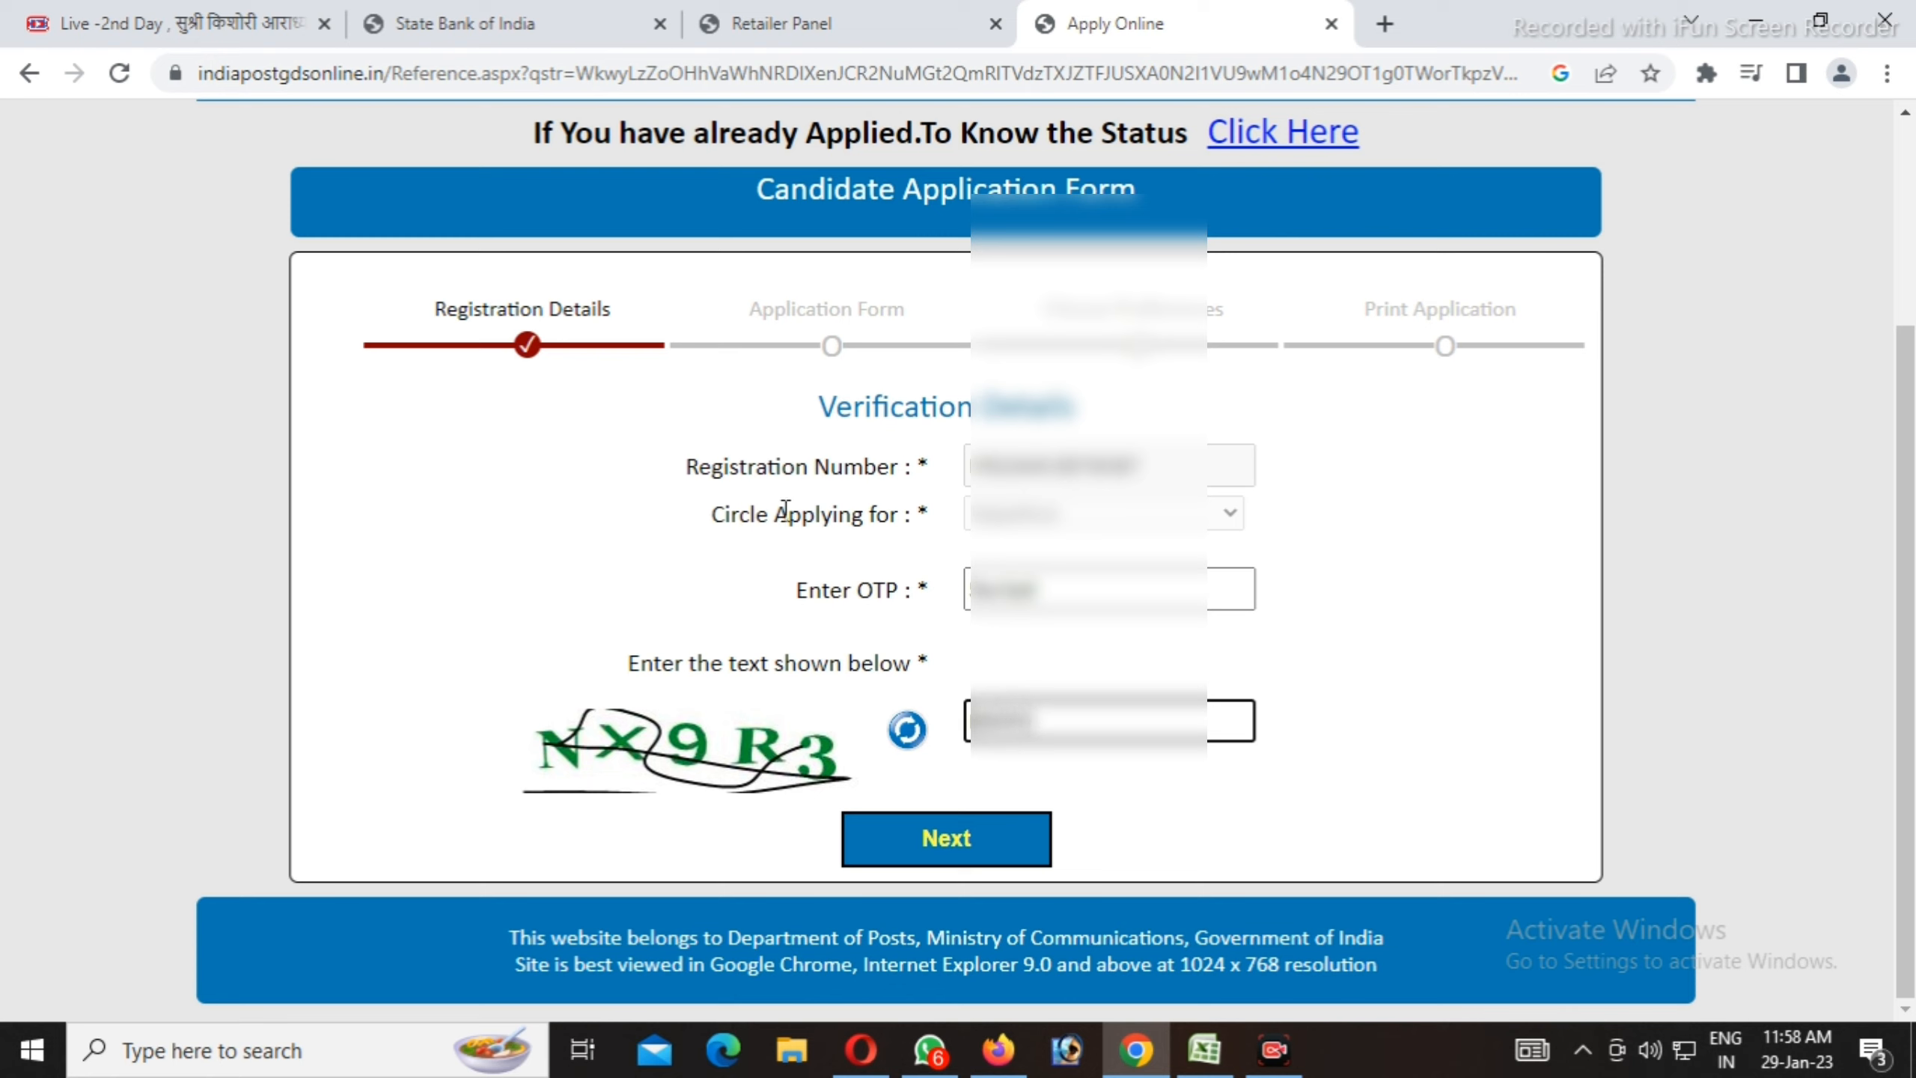
scroll(822, 423, "up", 3)
scroll(797, 495, "down", 3)
left_click(929, 835)
scroll(542, 563, "down", 4)
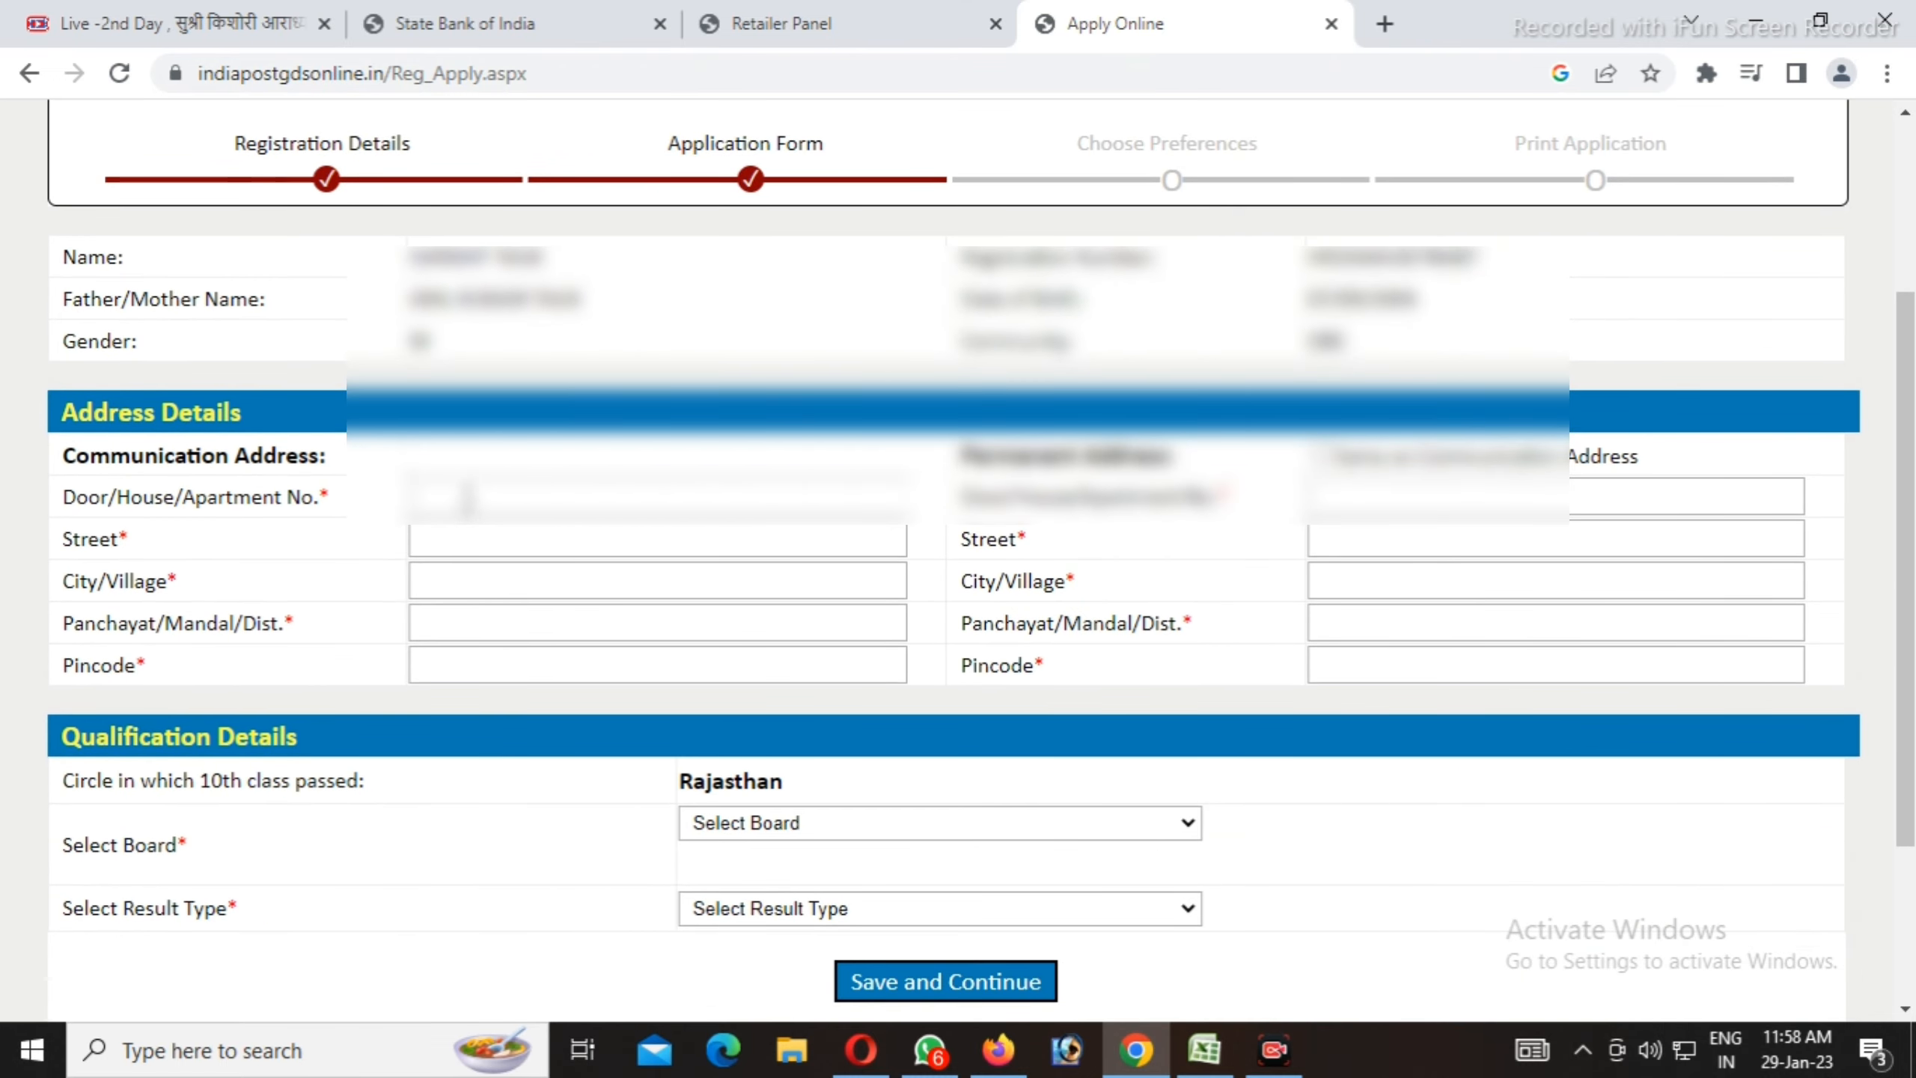
Enter the communication door number and address details, then tick Same as Communication Address.
left_click(467, 499)
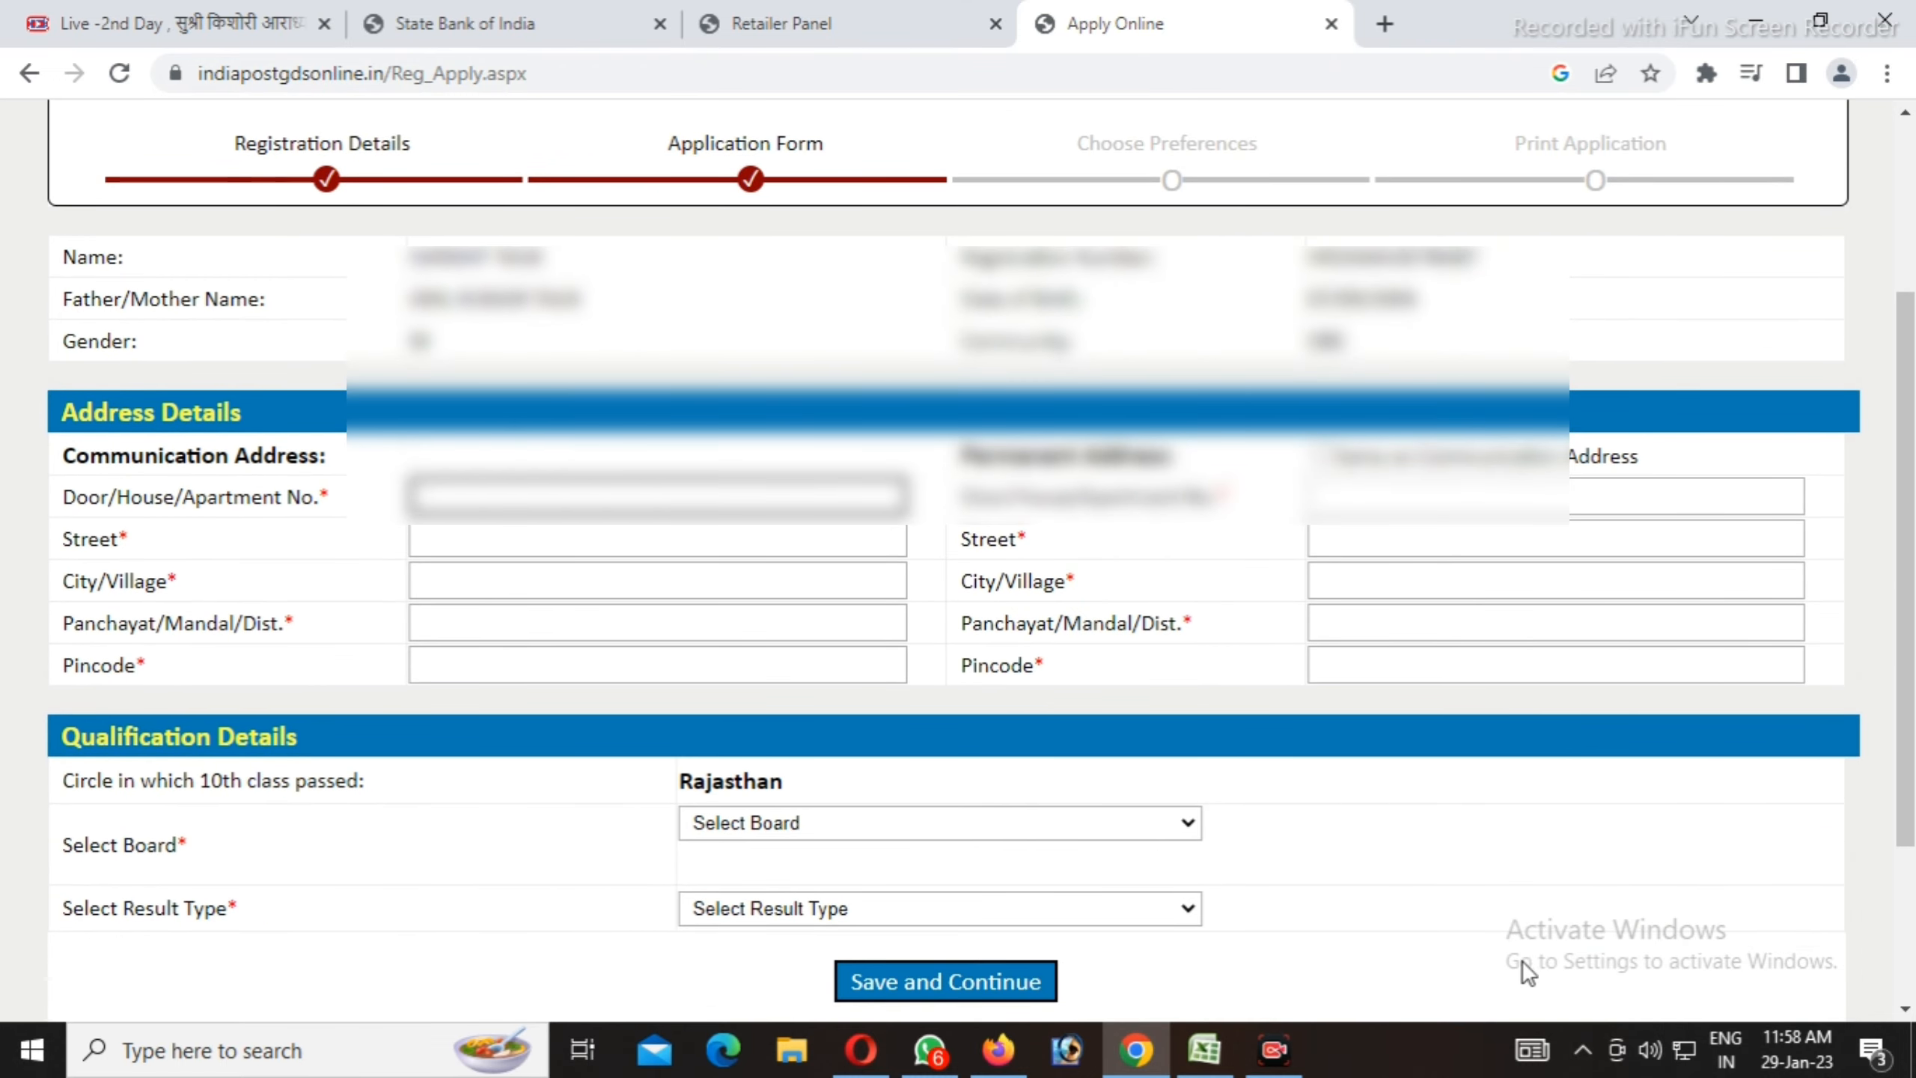
type("06")
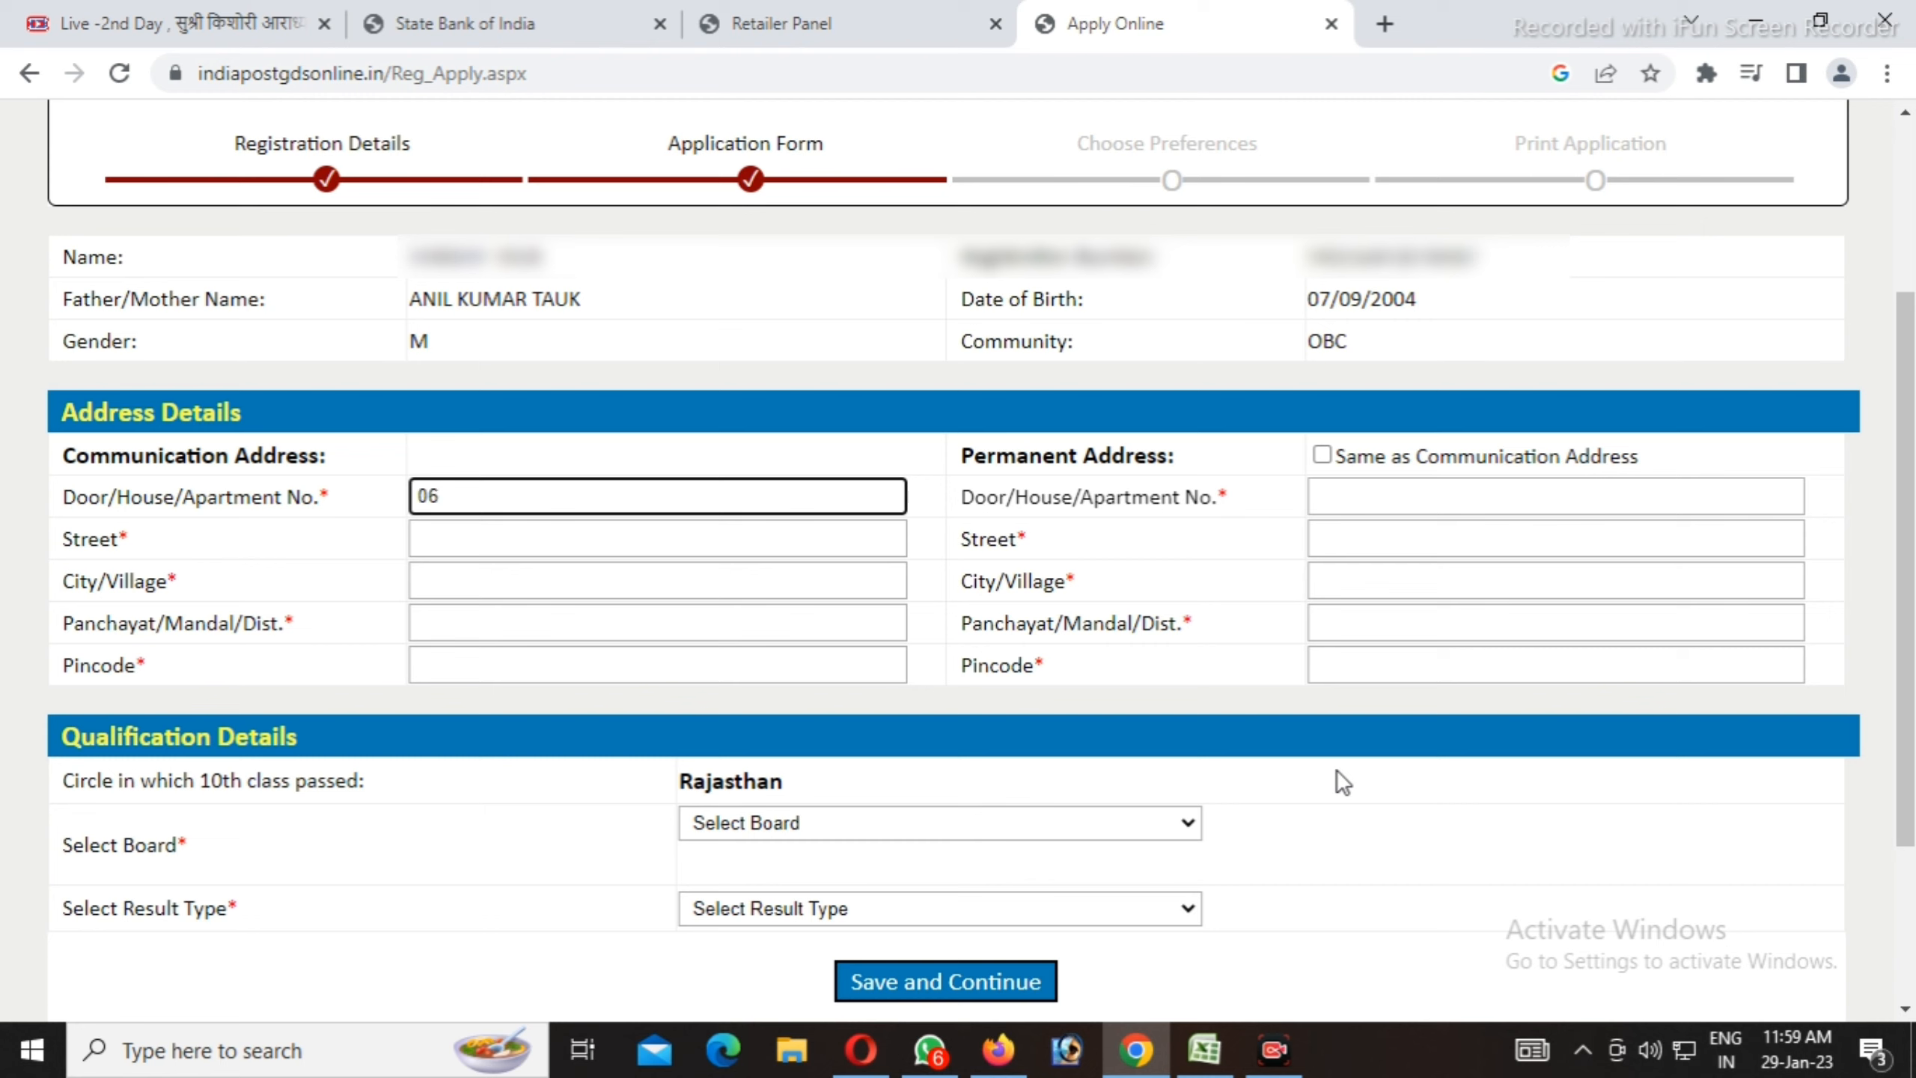
key("Tab")
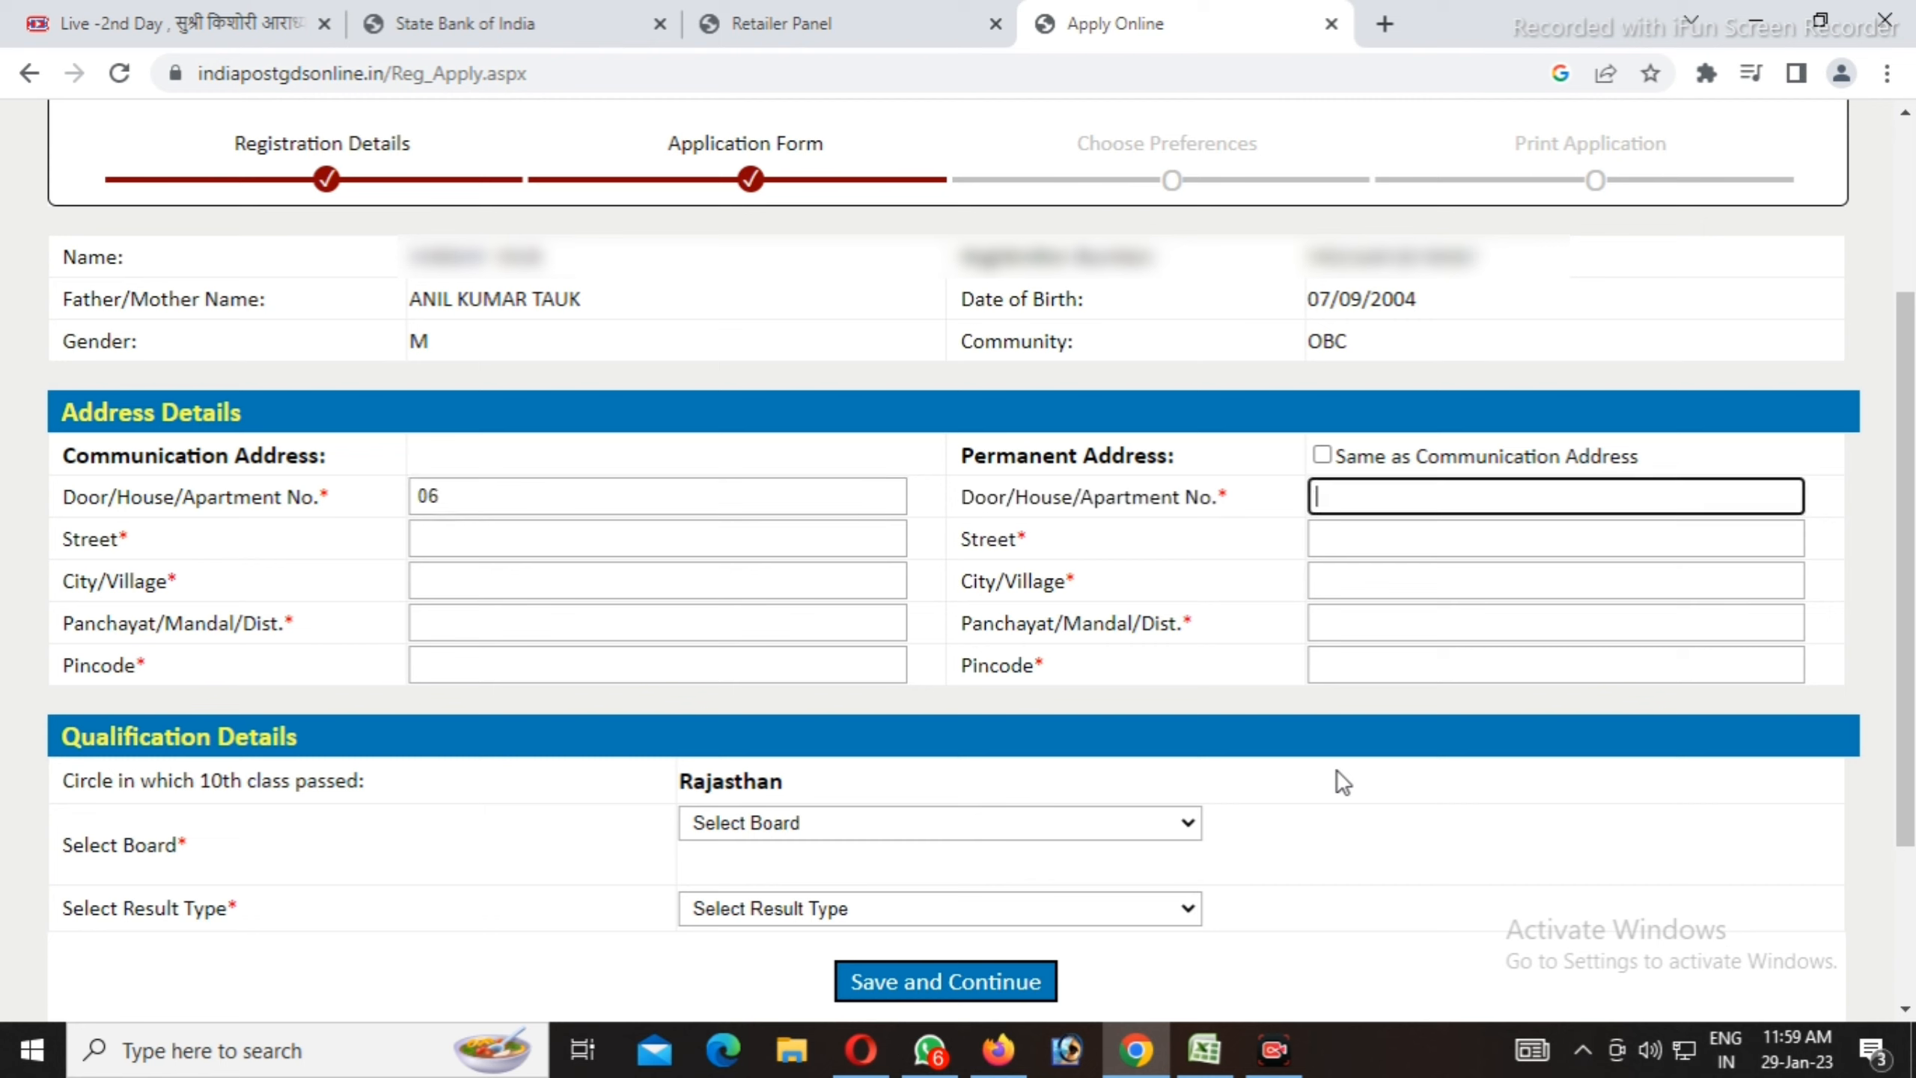
key("Tab")
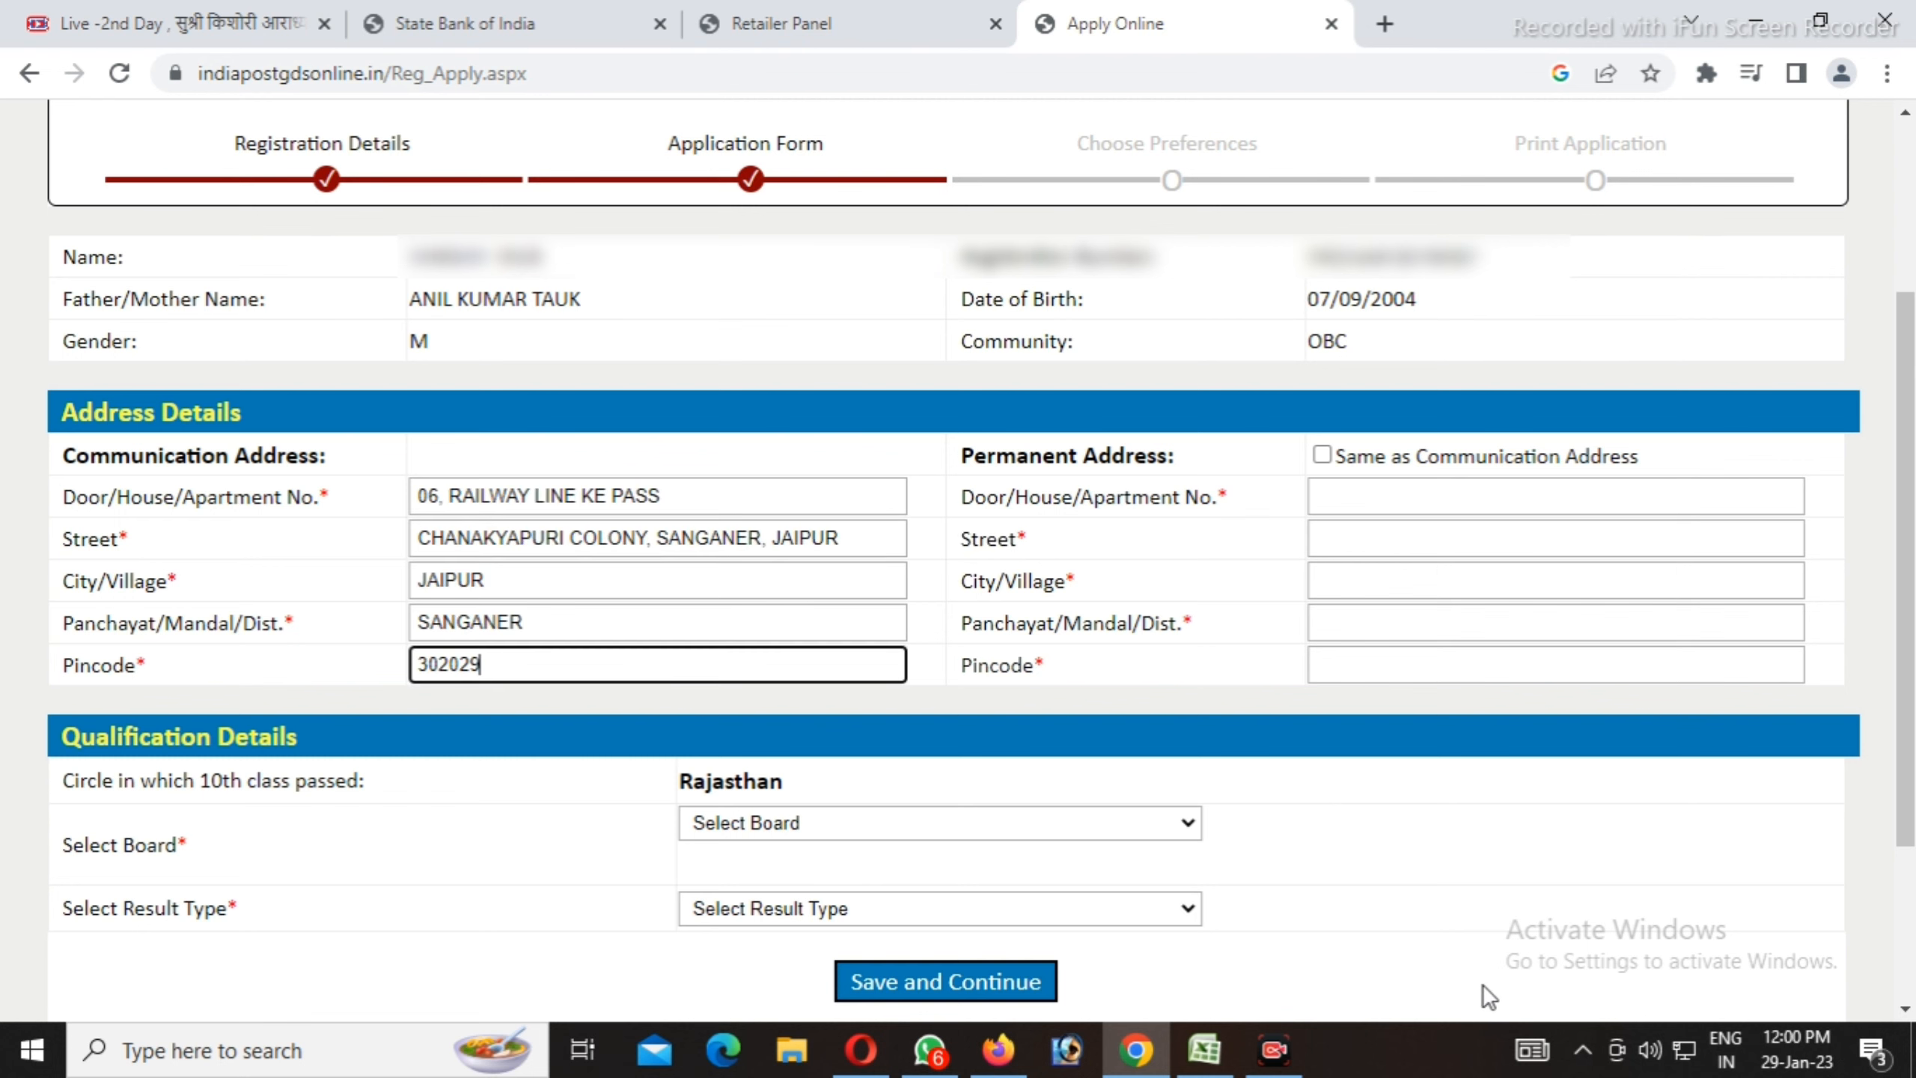
scroll(450, 468, "up", 2)
scroll(444, 417, "down", 3)
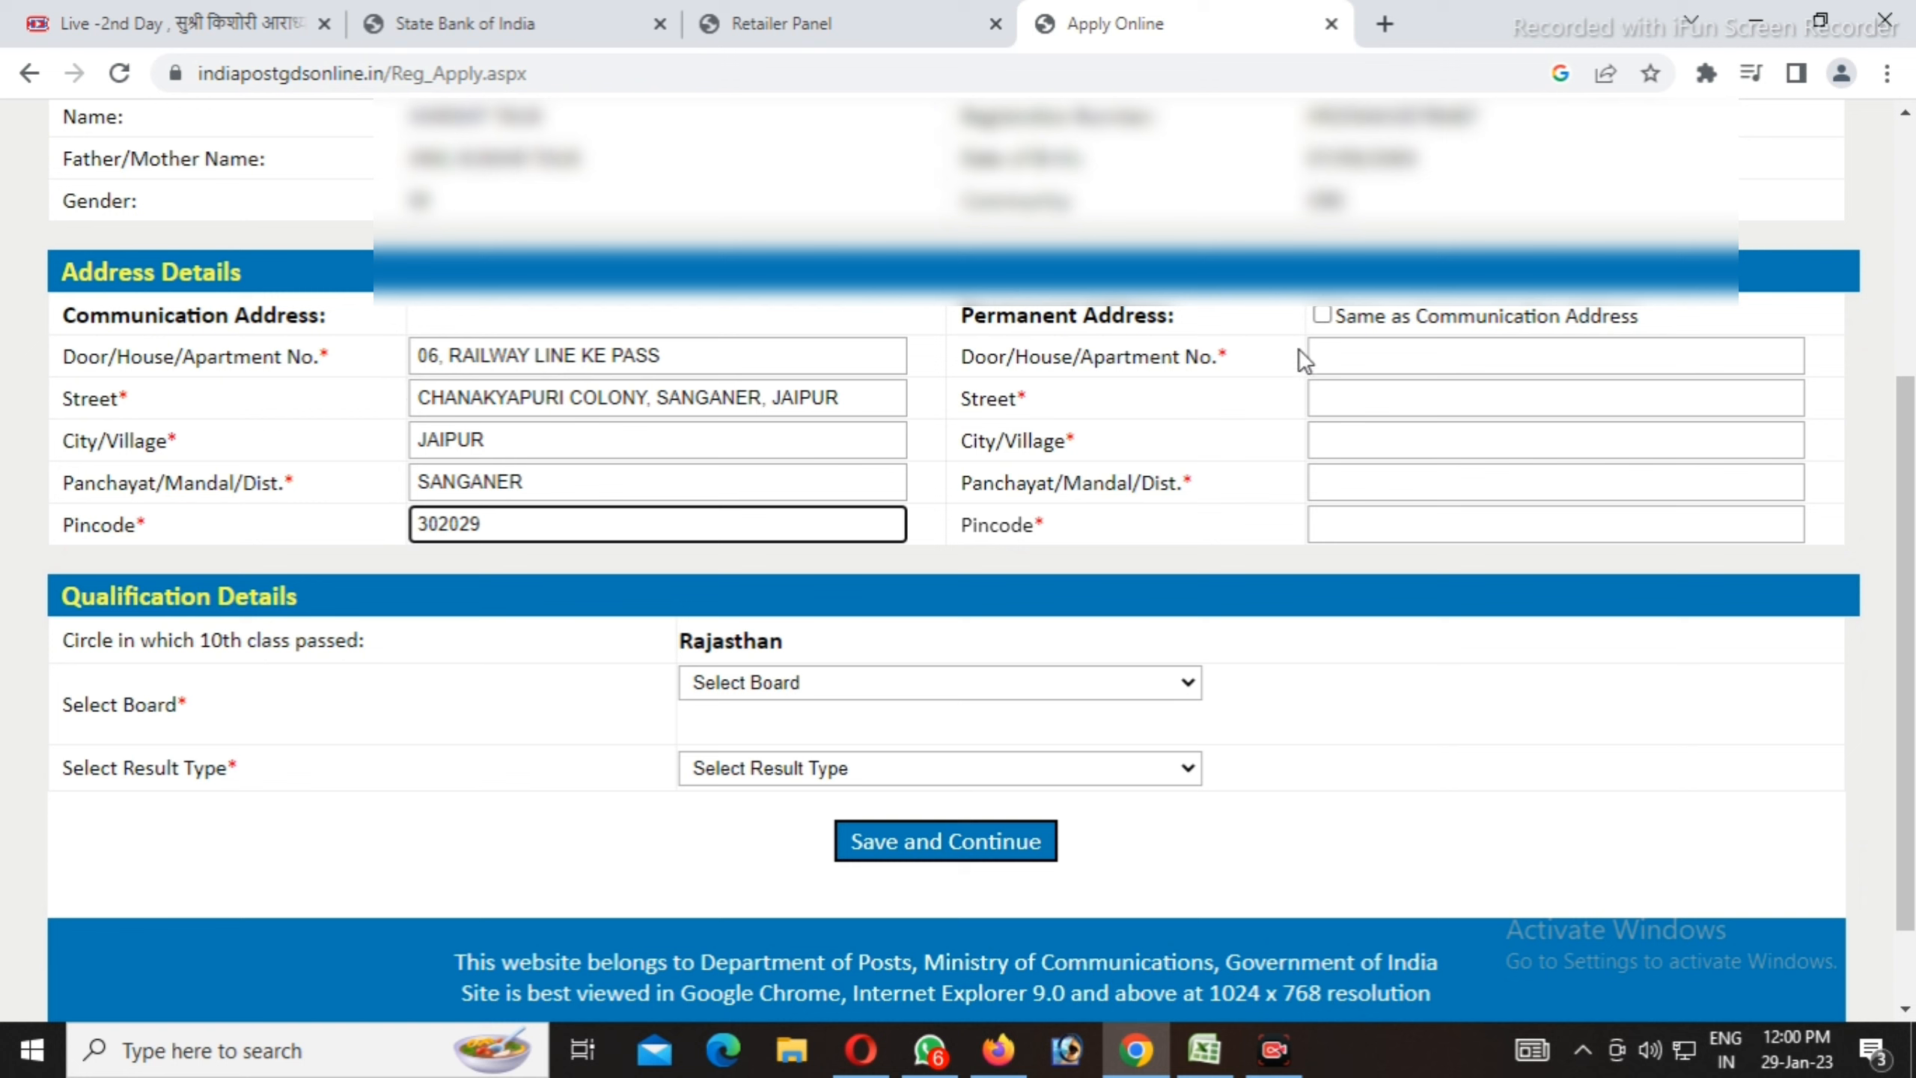
left_click(1322, 314)
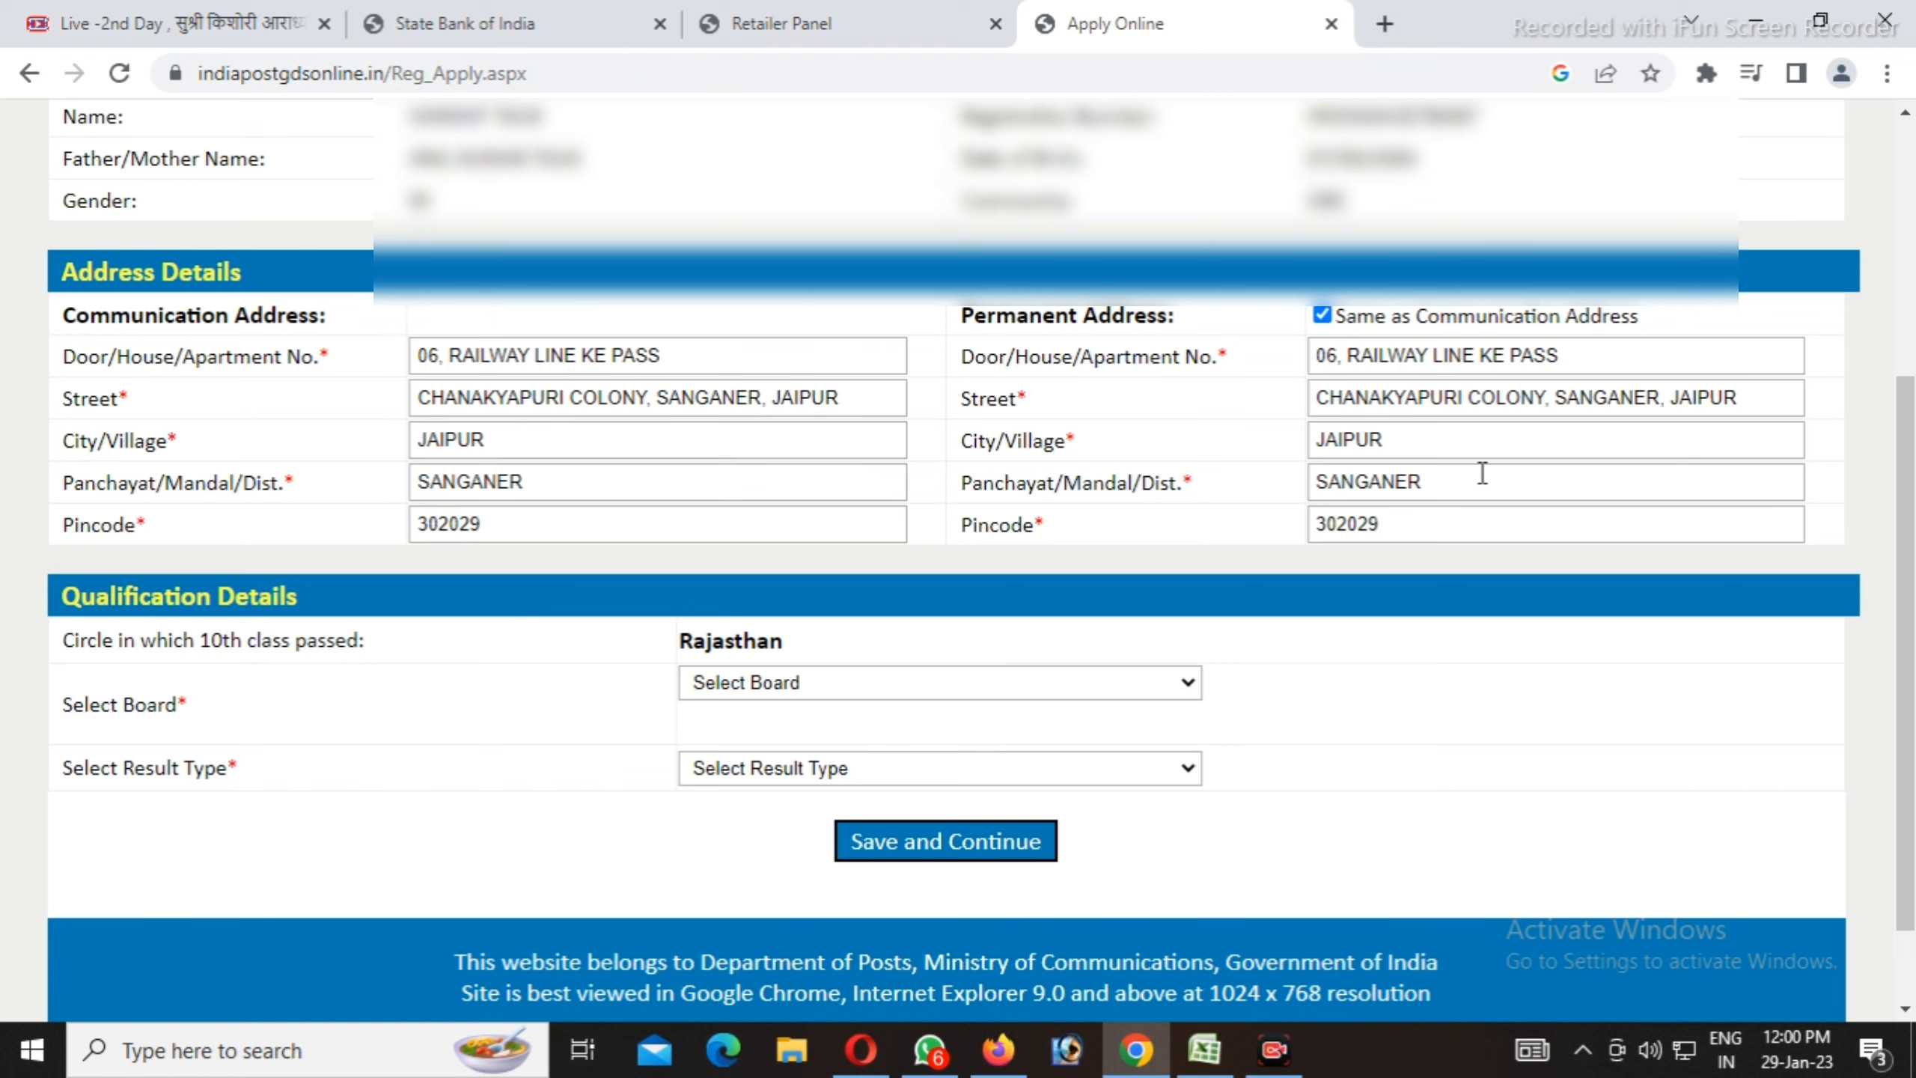
Choose Board of Sec. Education Rajasthan, Ajmer as the 10th board with result type Marks.
scroll(751, 614, "down", 1)
left_click(756, 569)
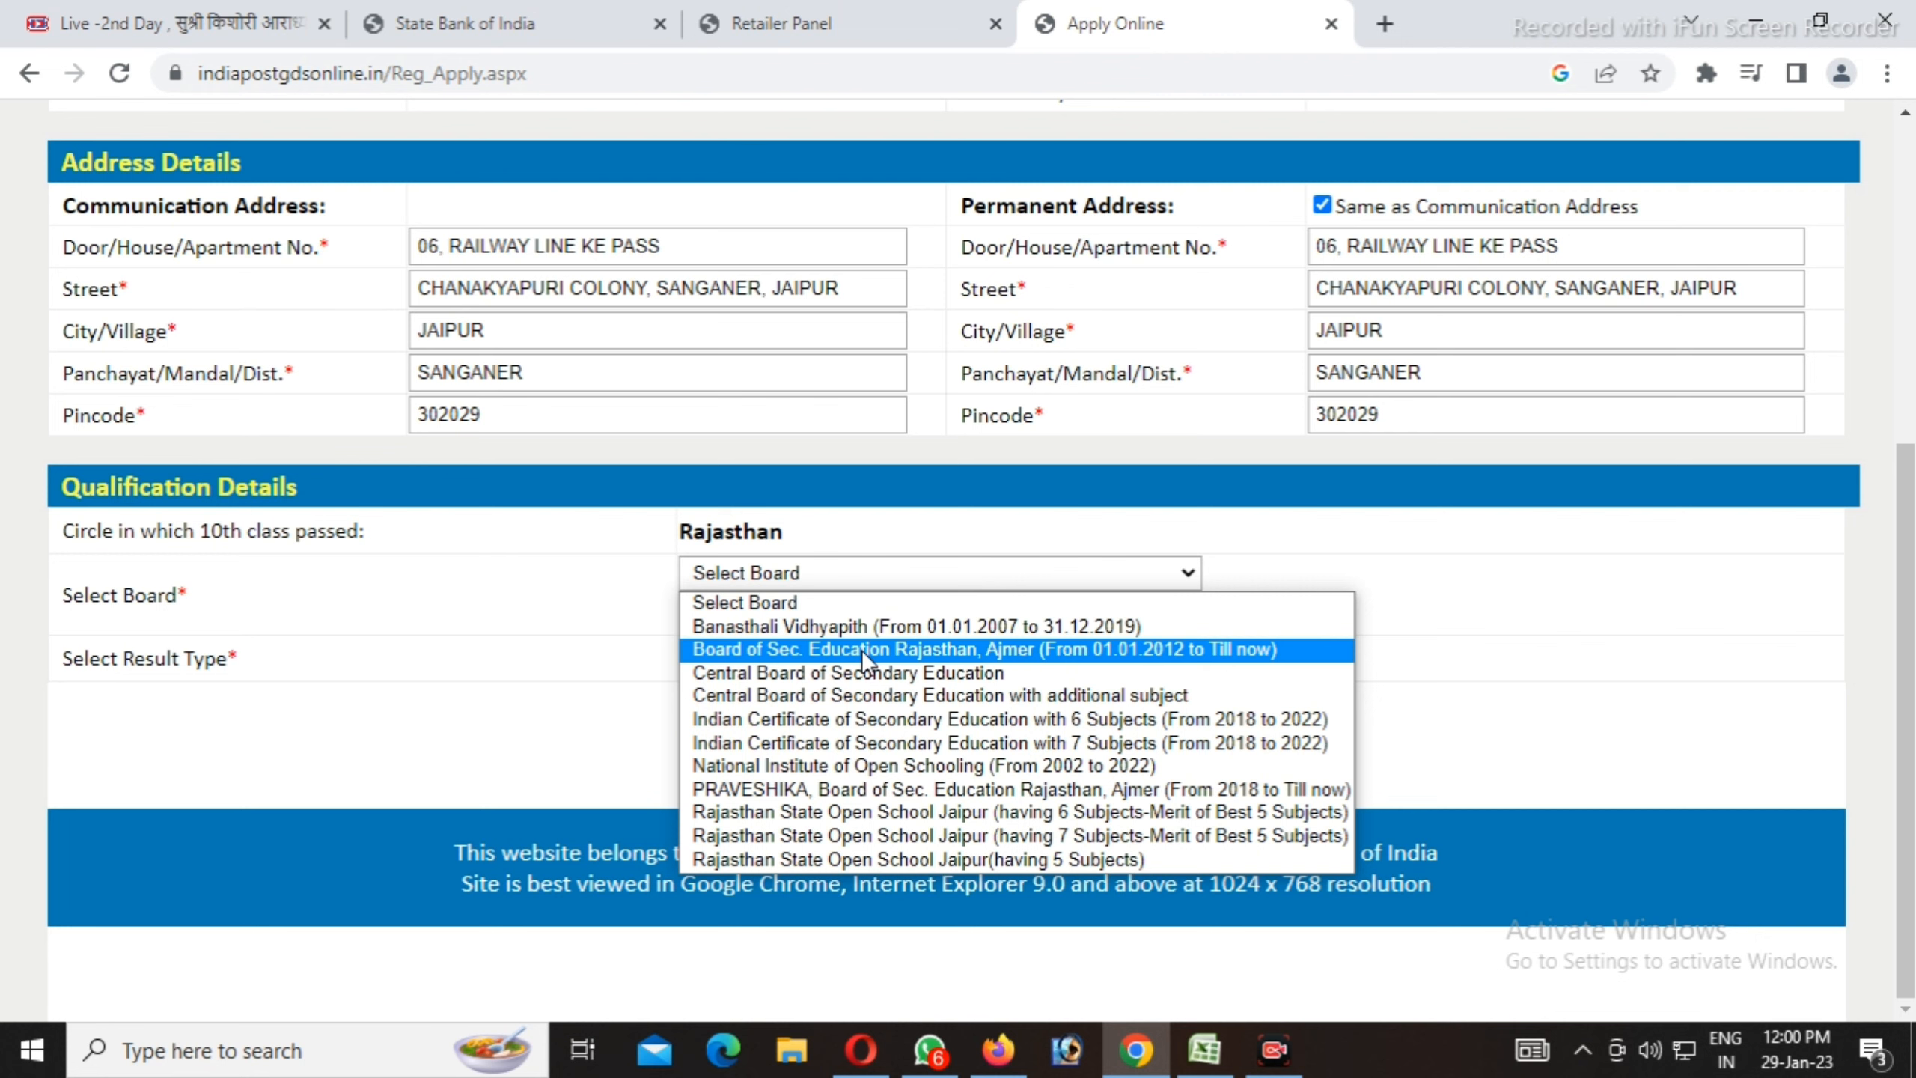
left_click(1207, 649)
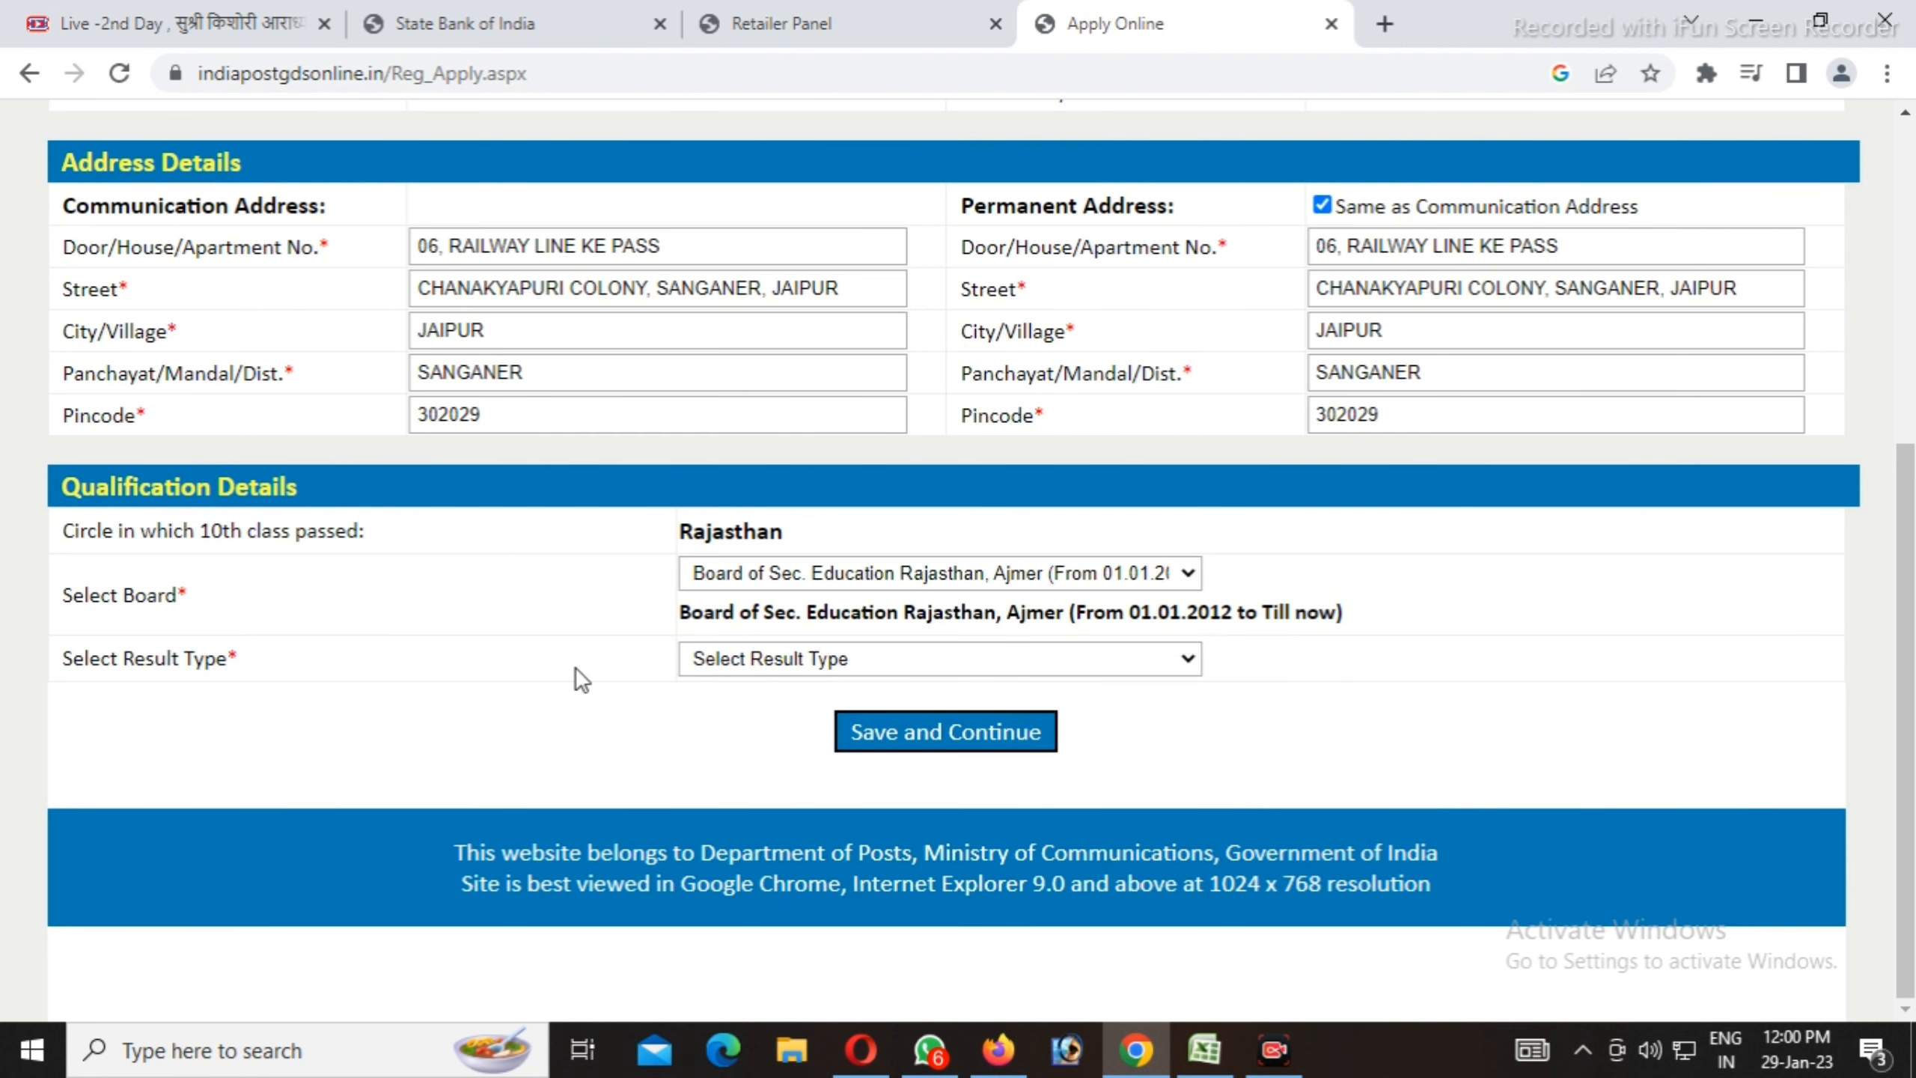
left_click(783, 657)
left_click(738, 712)
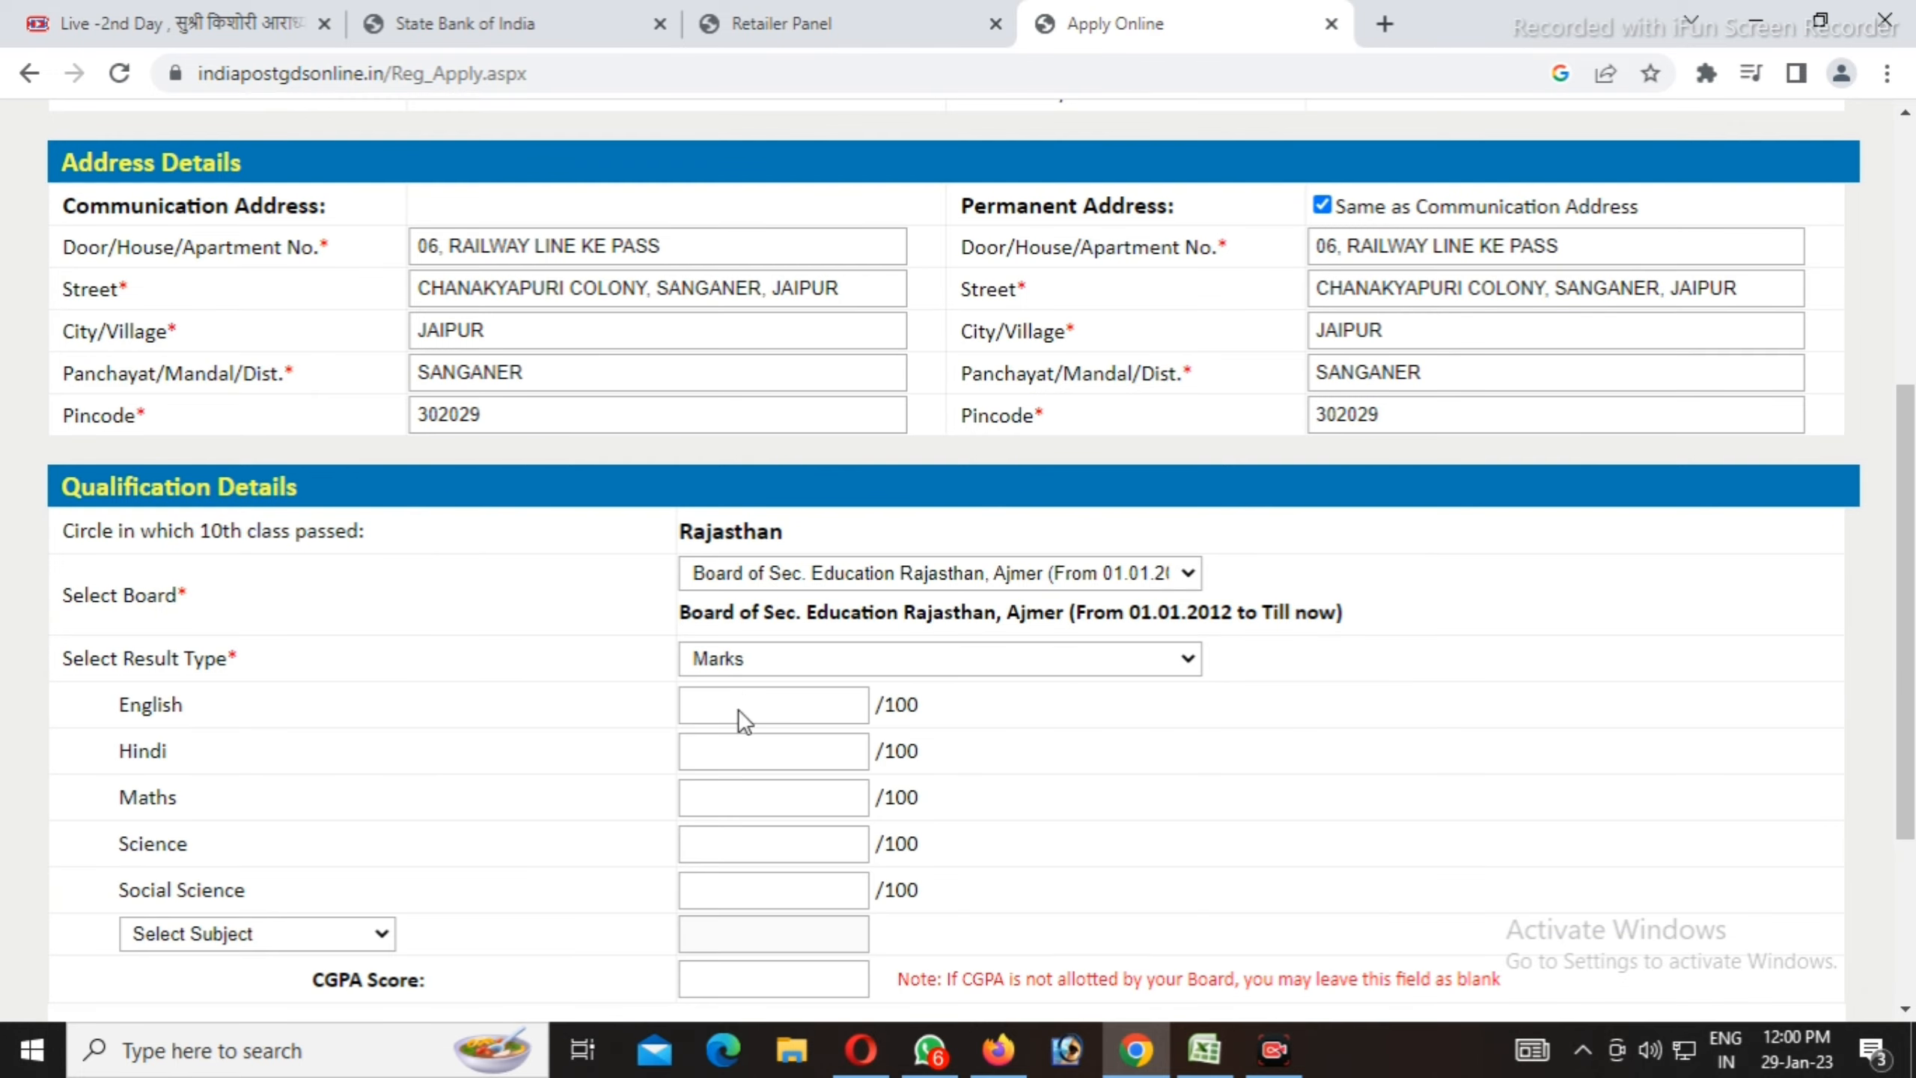
Enter 10th marks: English 41, Hindi 46, Maths 46, Science 42, Social Science 72.
scroll(632, 681, "down", 4)
left_click(732, 425)
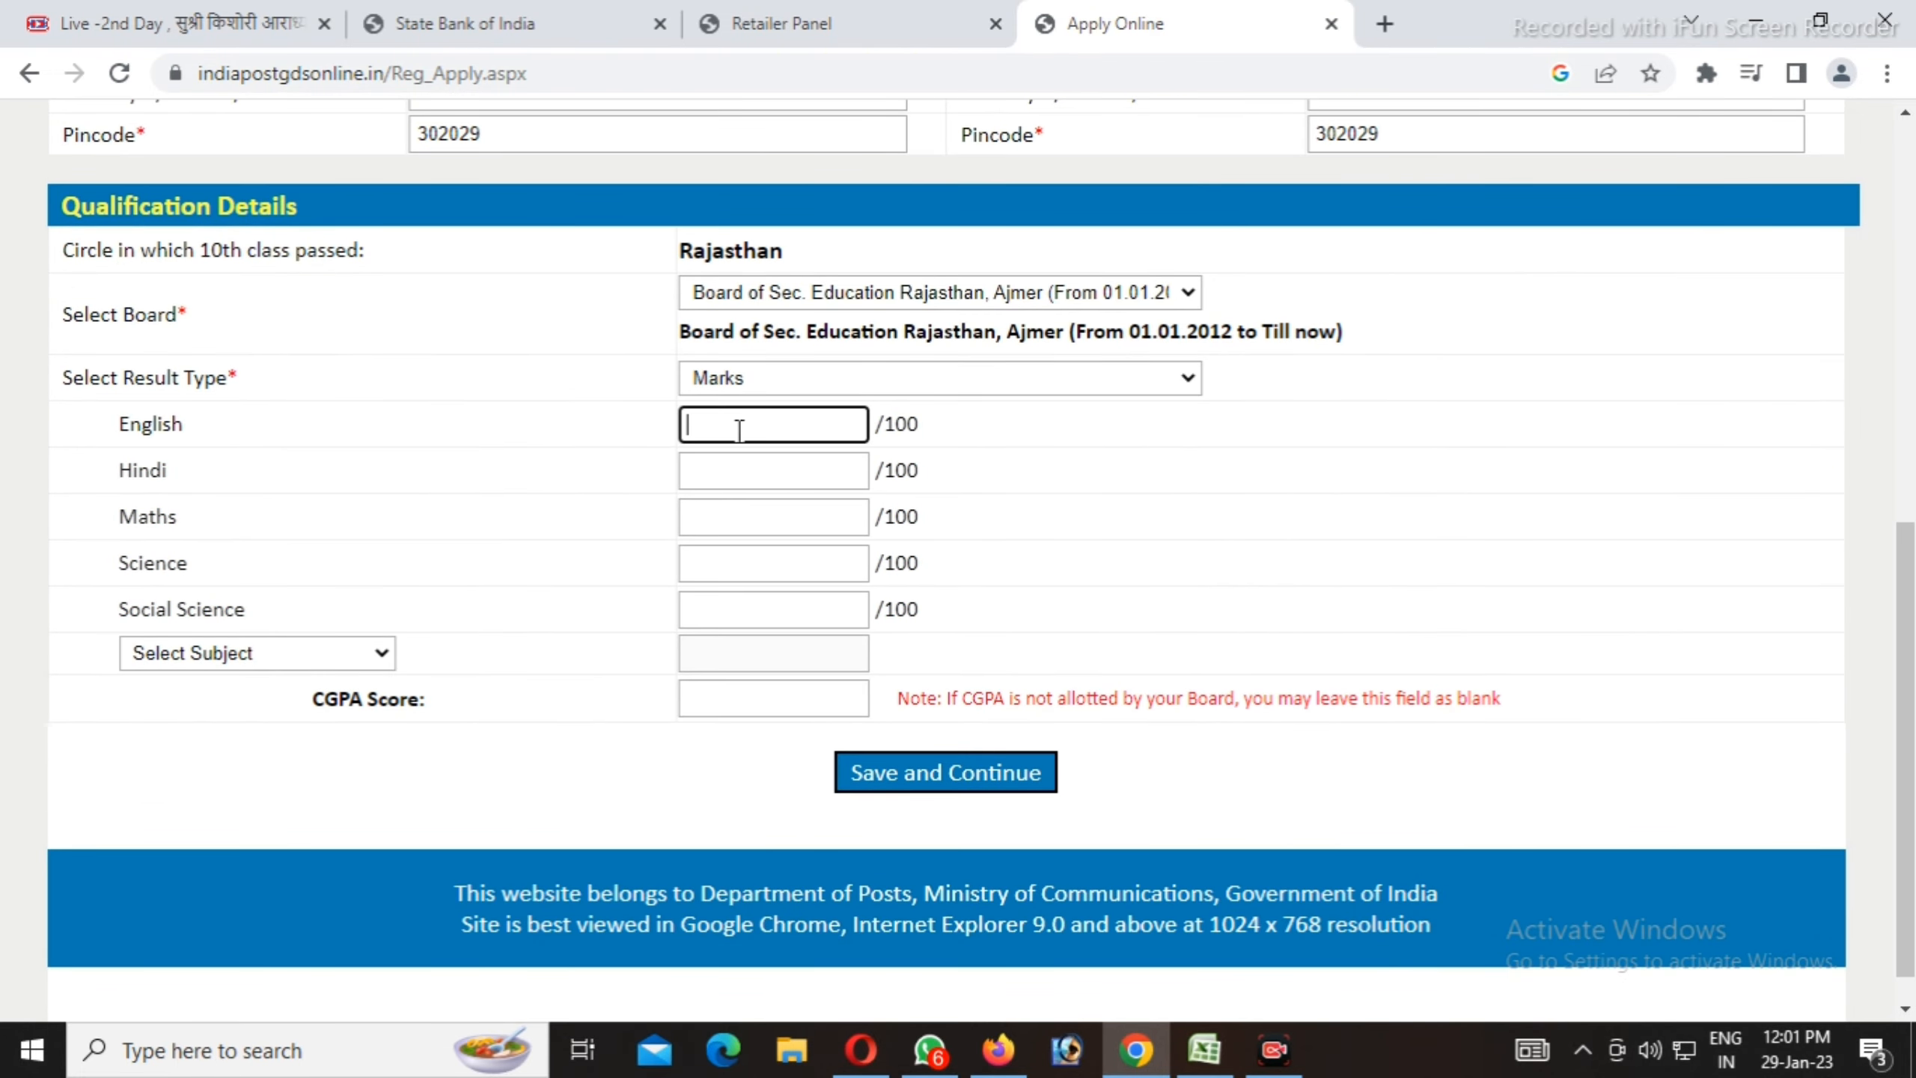
type("41")
key("Tab")
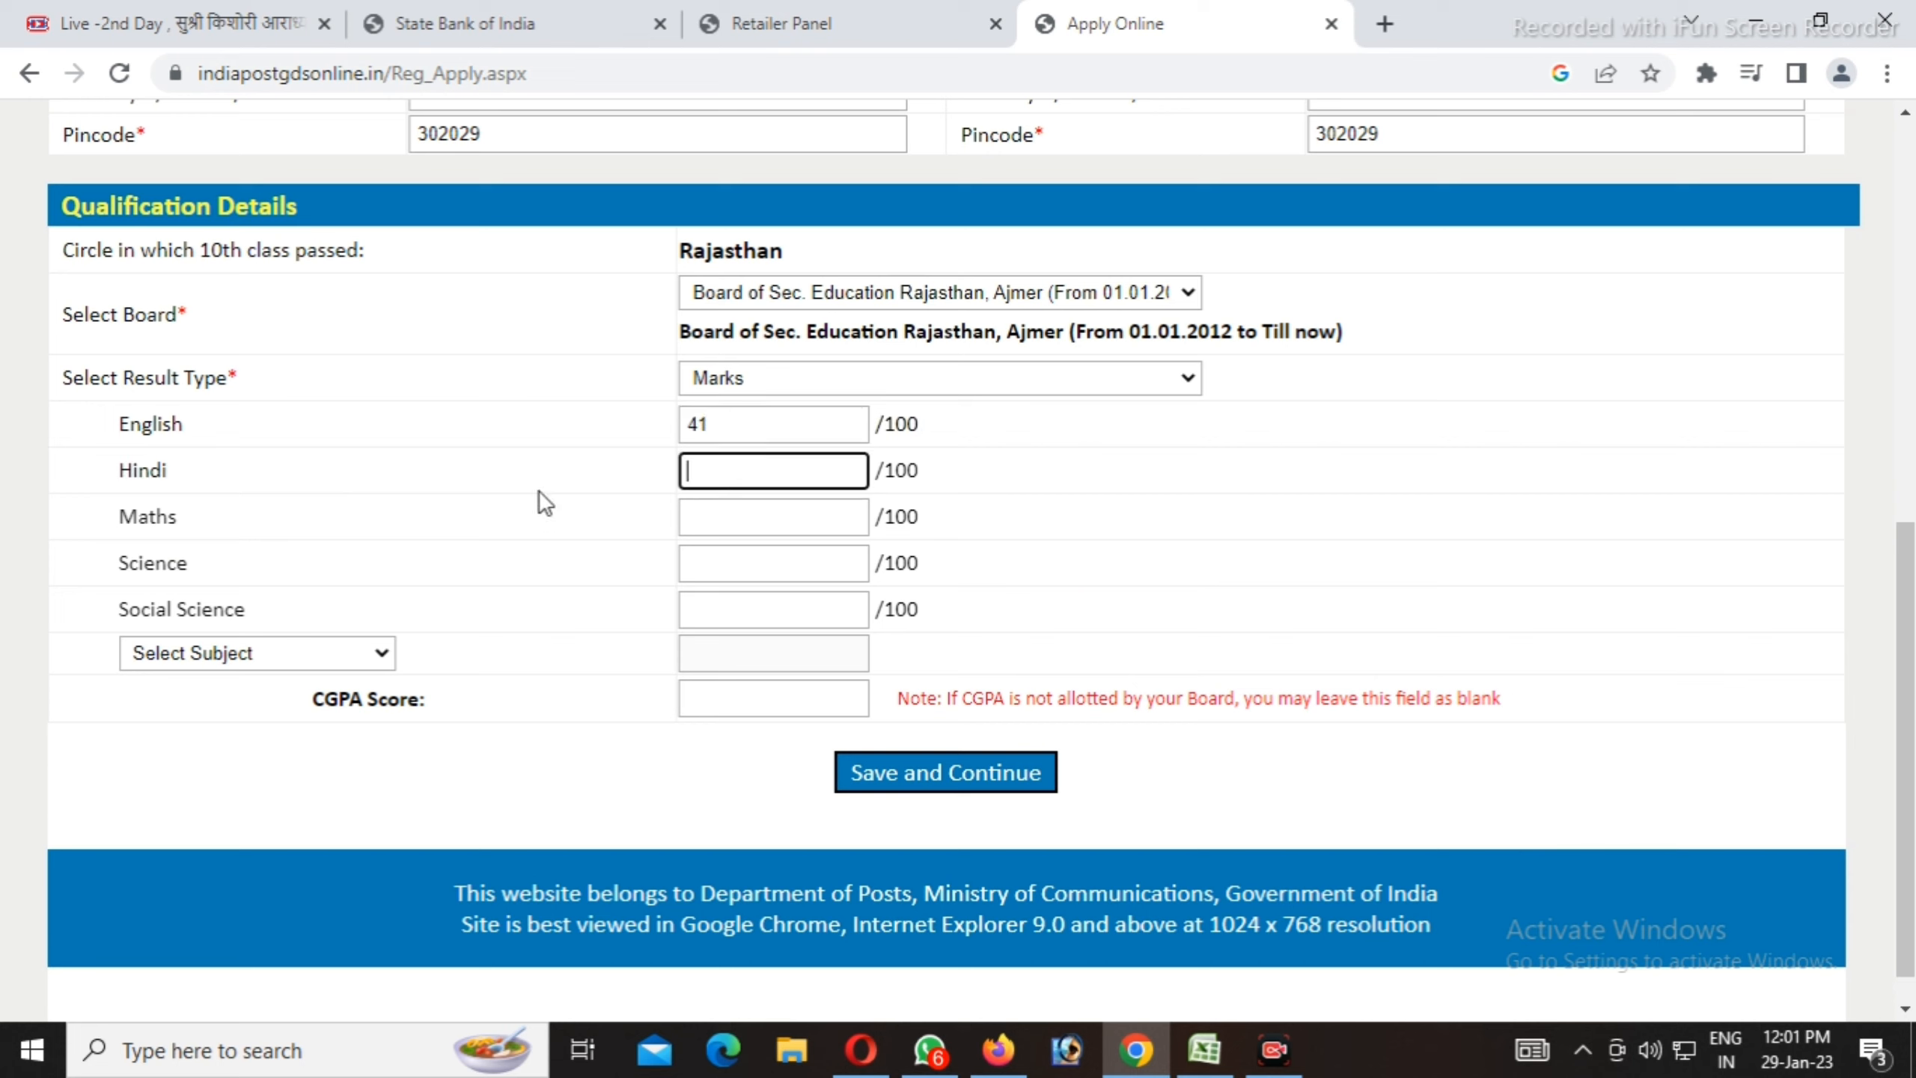
type("46")
key("Tab")
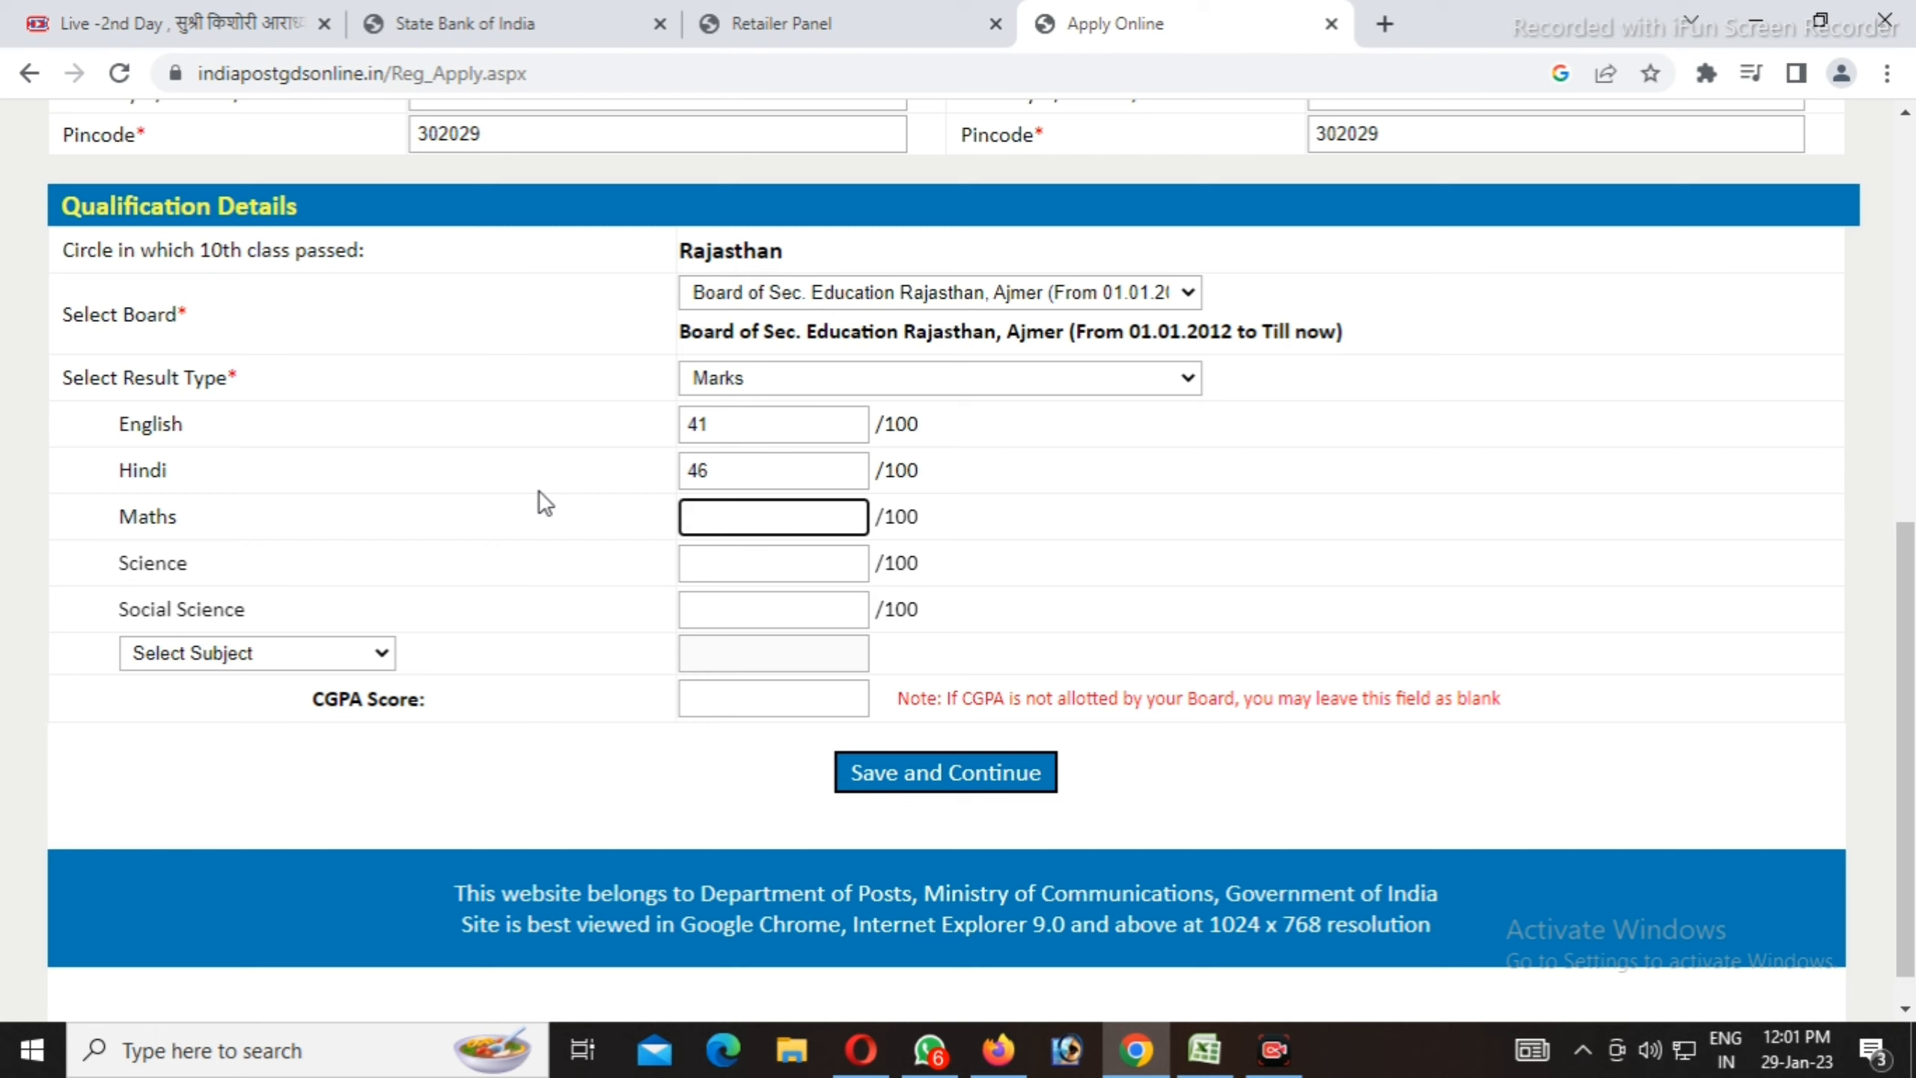
type("46")
key("Tab")
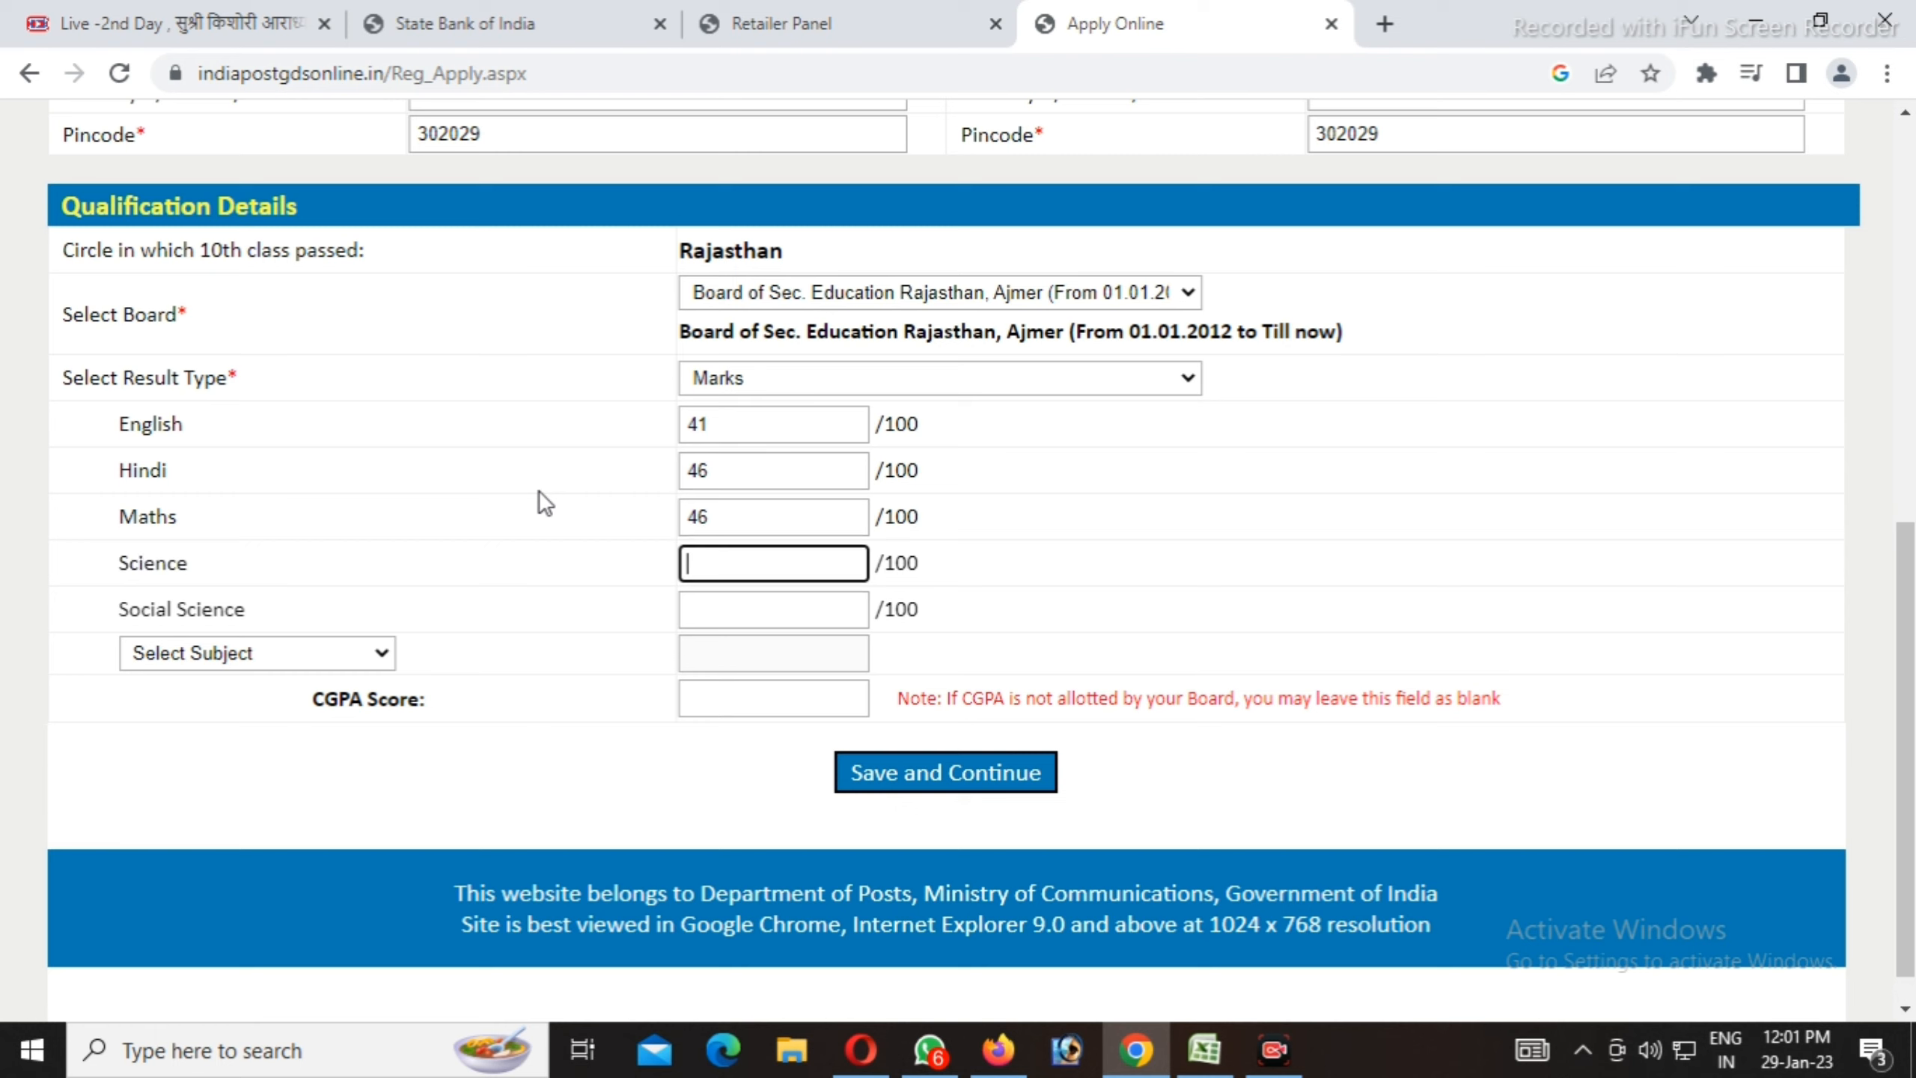
type("42")
key("Tab")
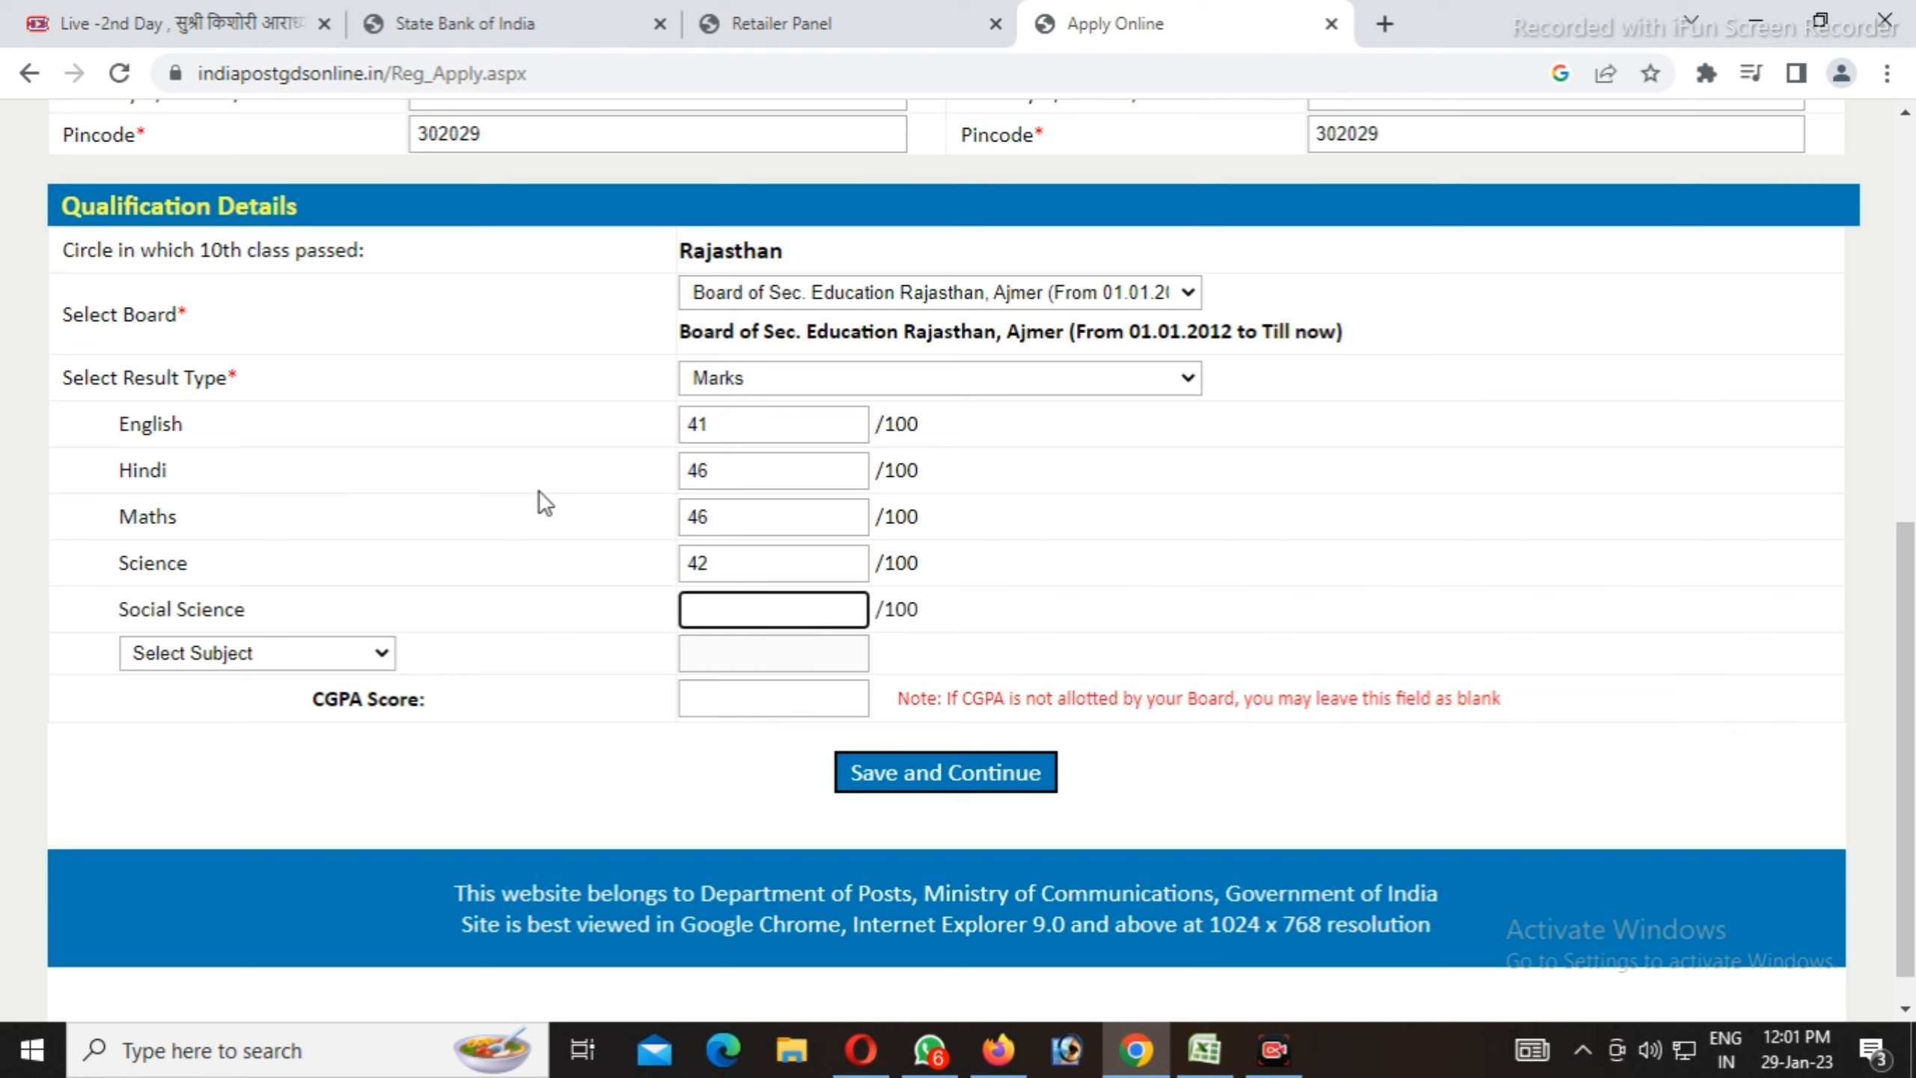
type("72")
key("Tab")
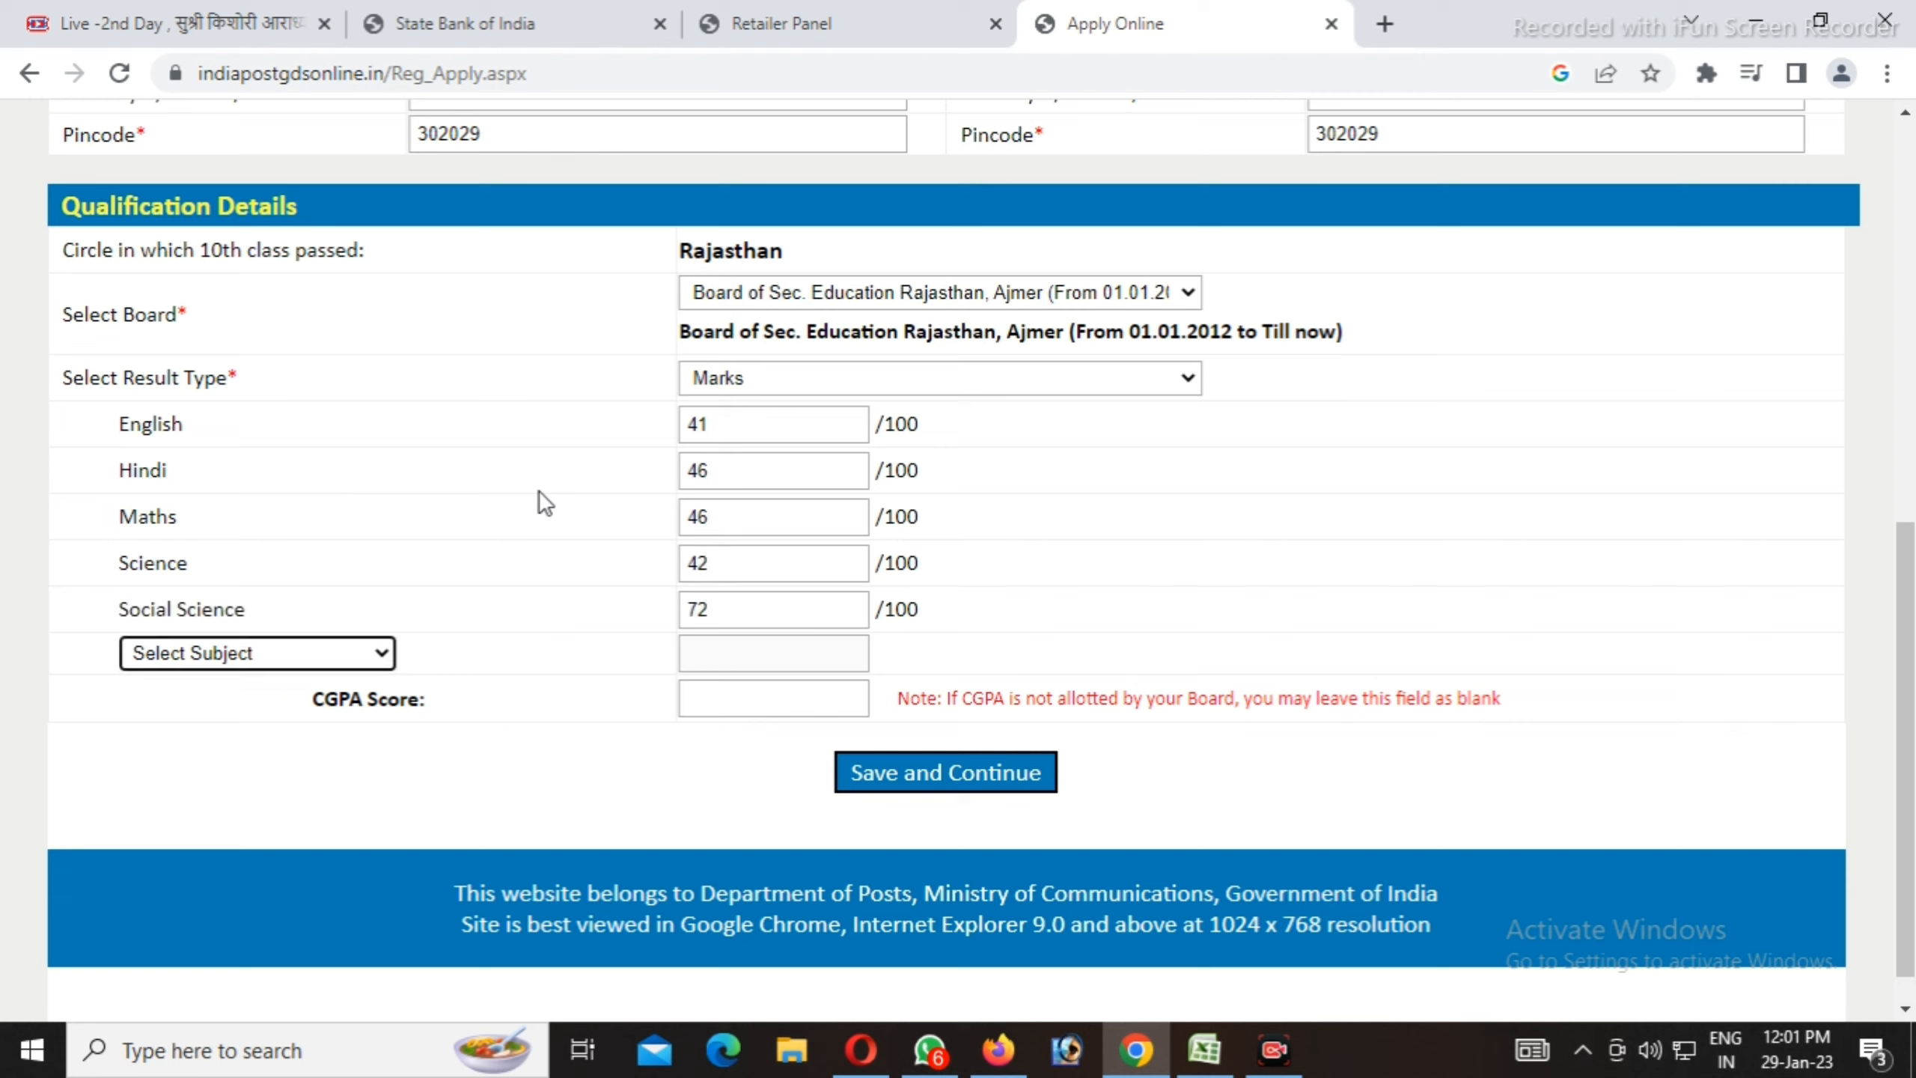
Pick Third Language-Sanskrit as the additional subject and give it 41 marks.
left_click(204, 656)
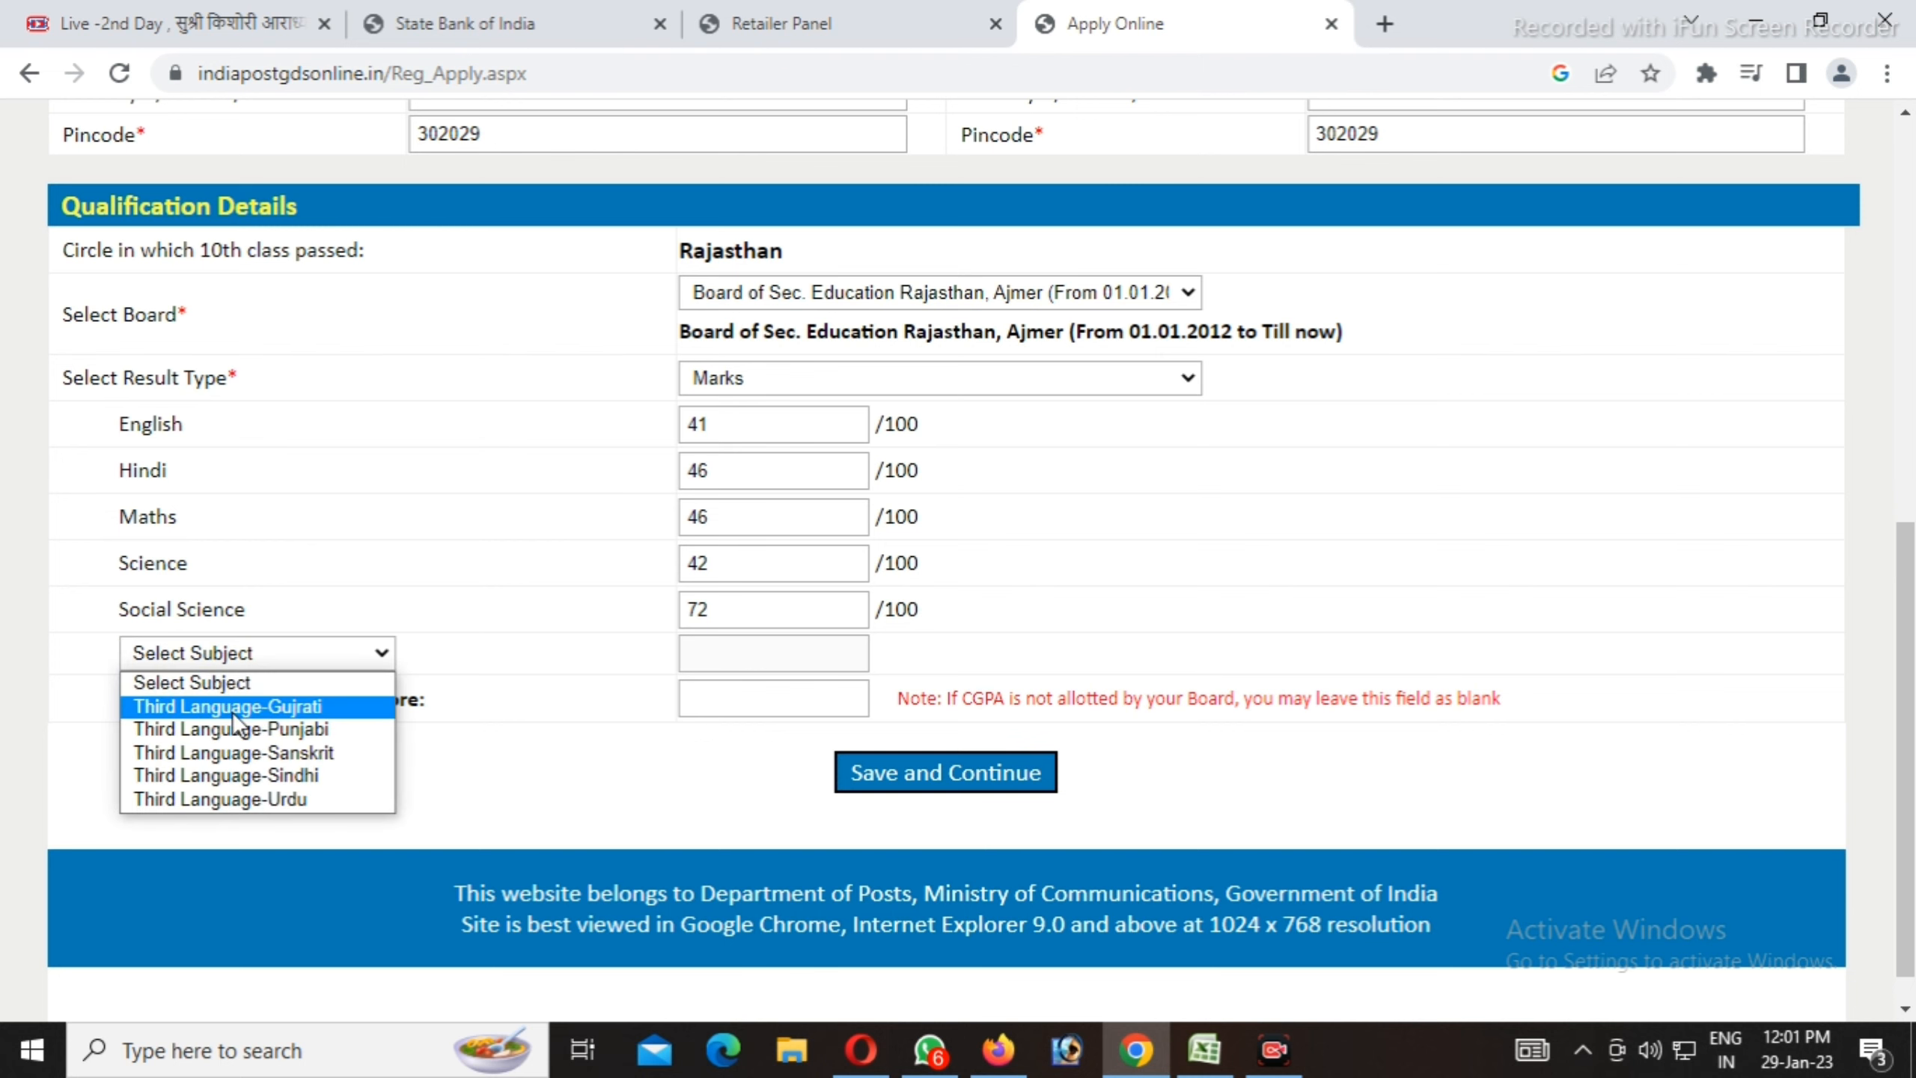
left_click(243, 751)
left_click(718, 646)
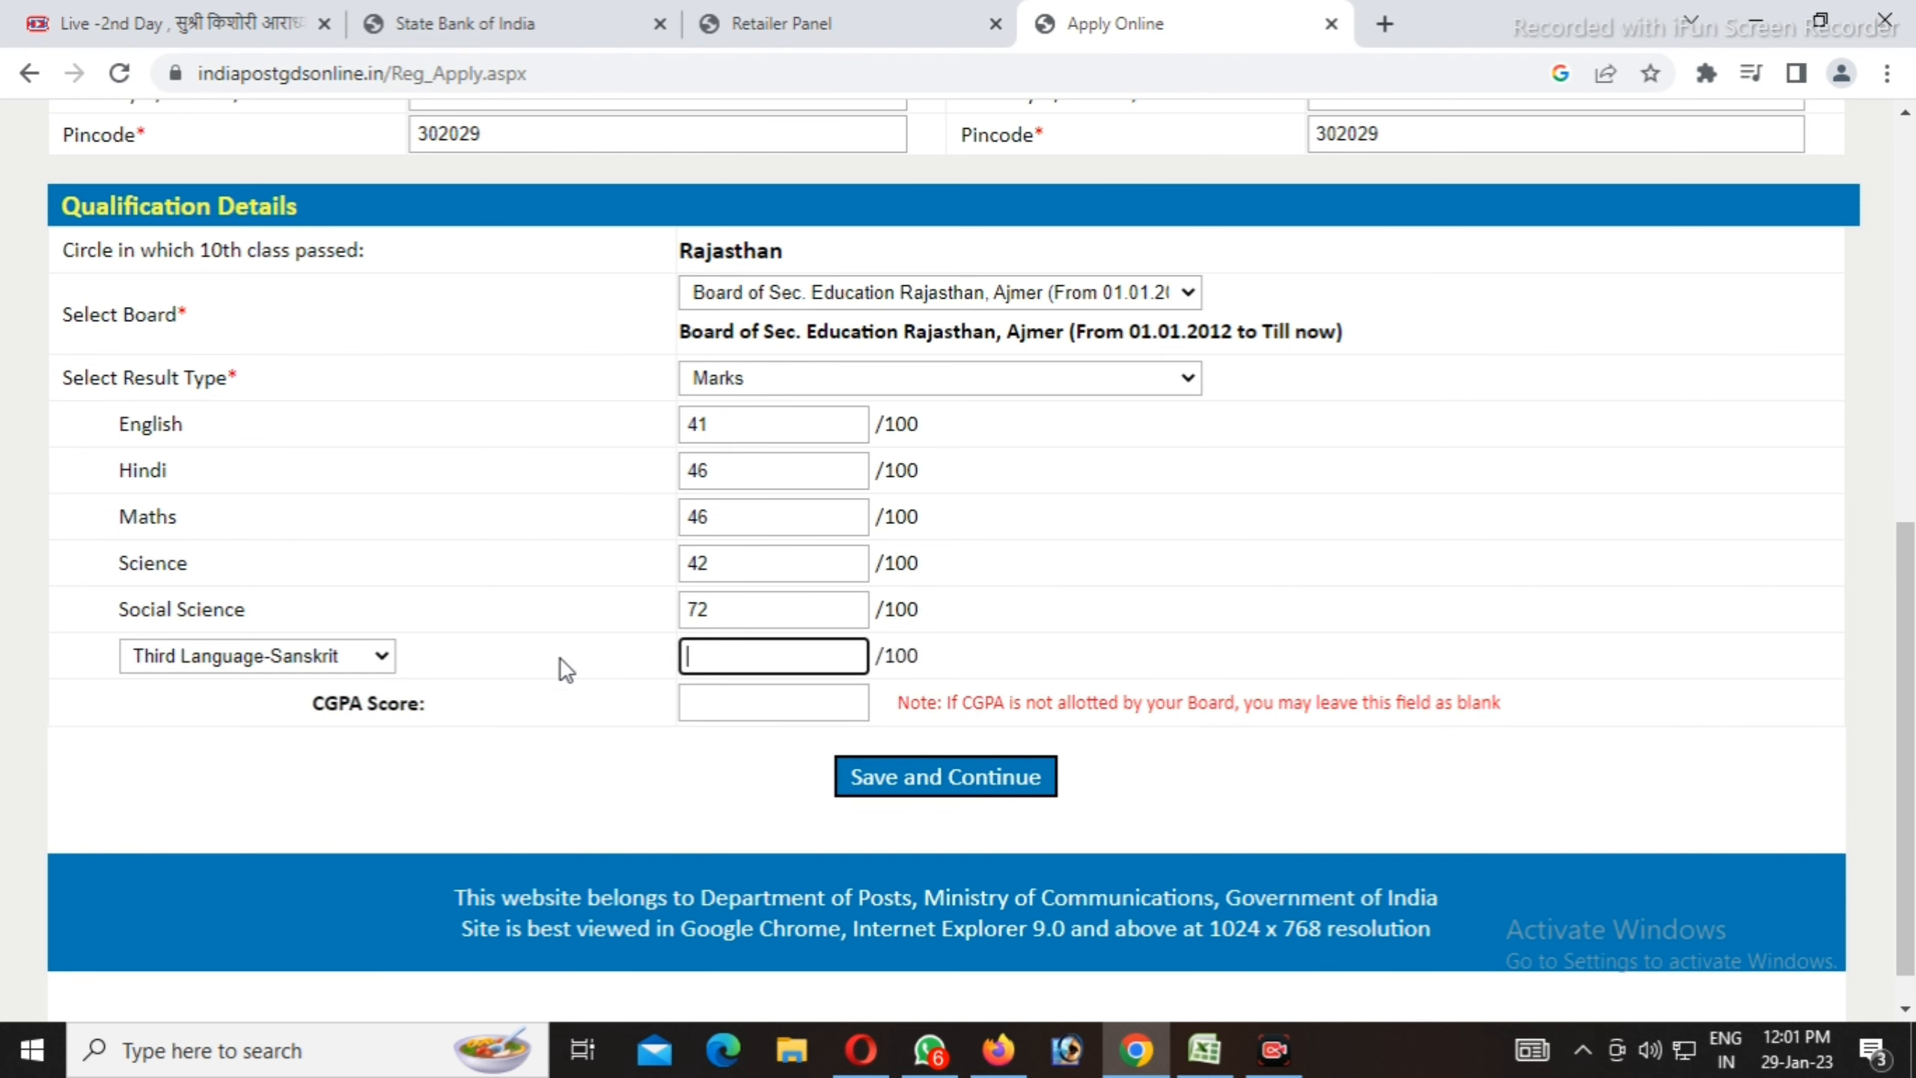
type("41")
left_click(733, 708)
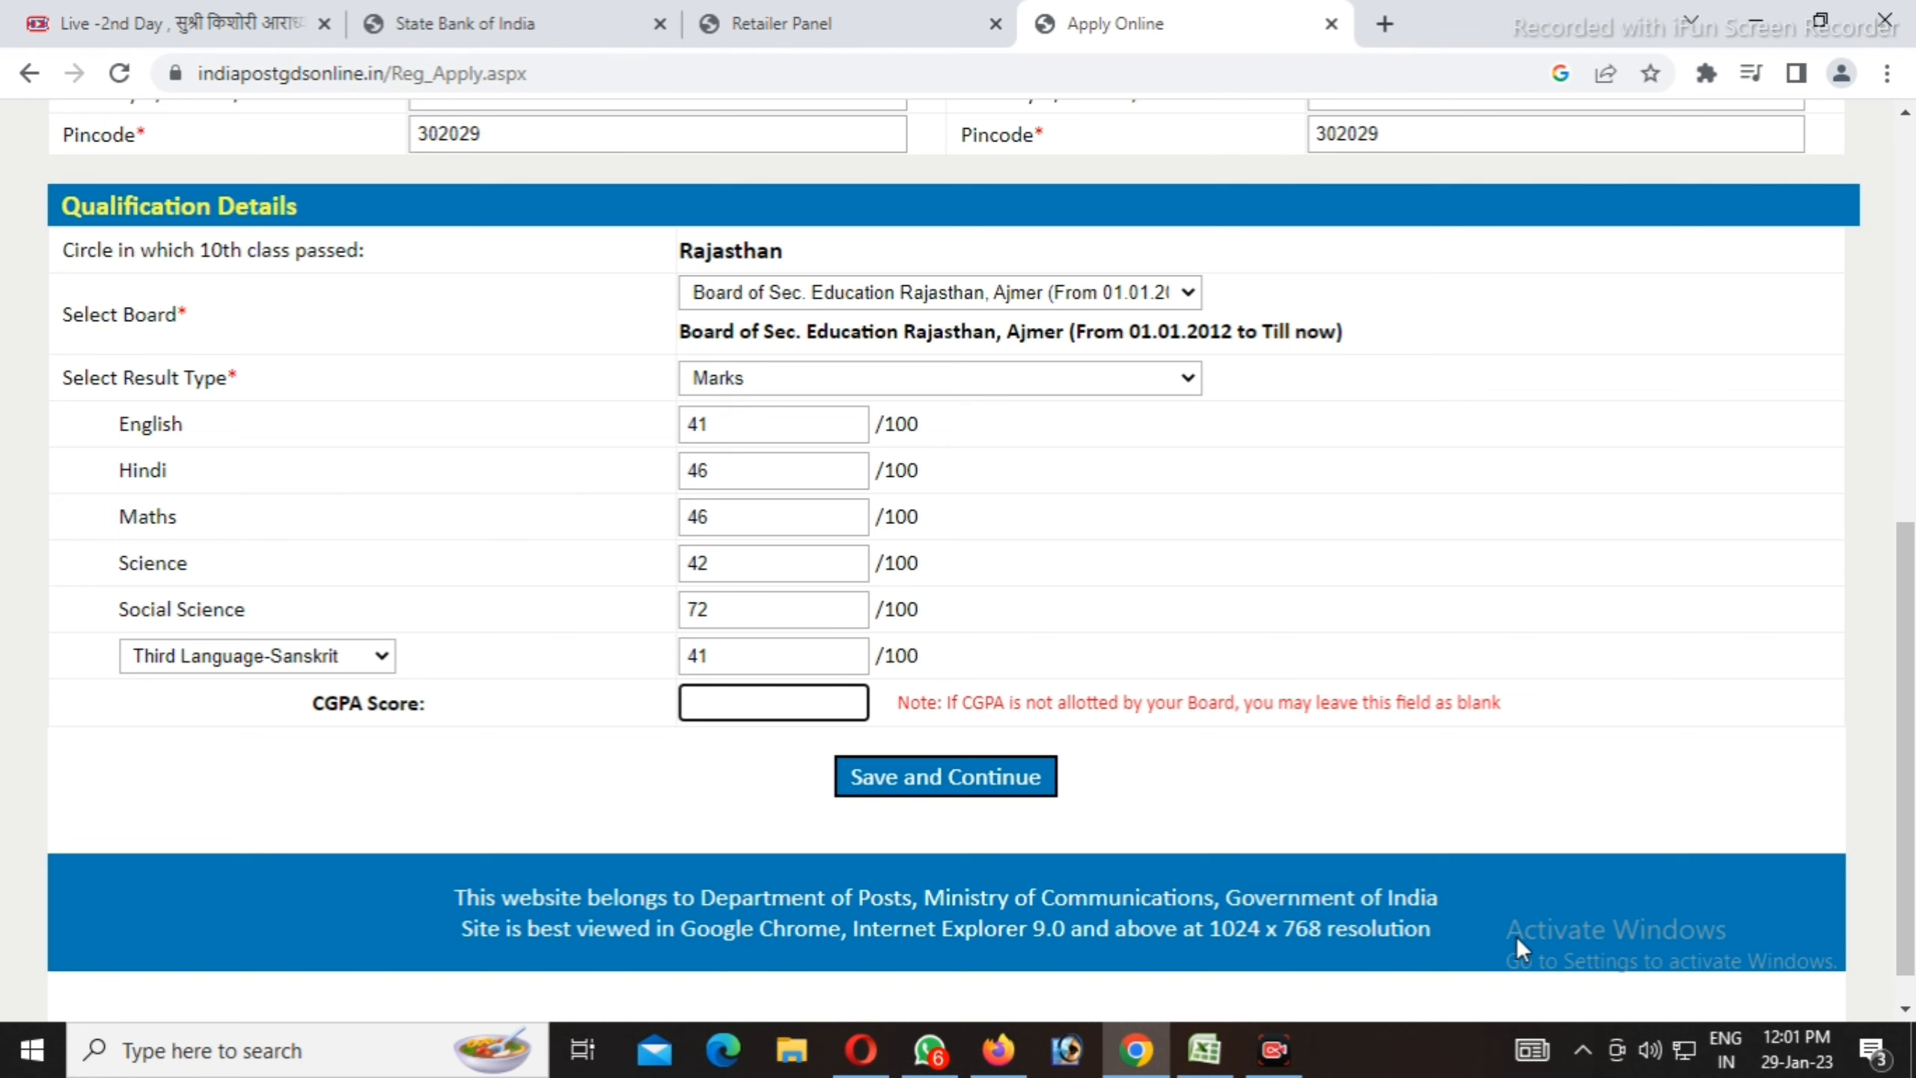
scroll(1539, 989, "down", 1)
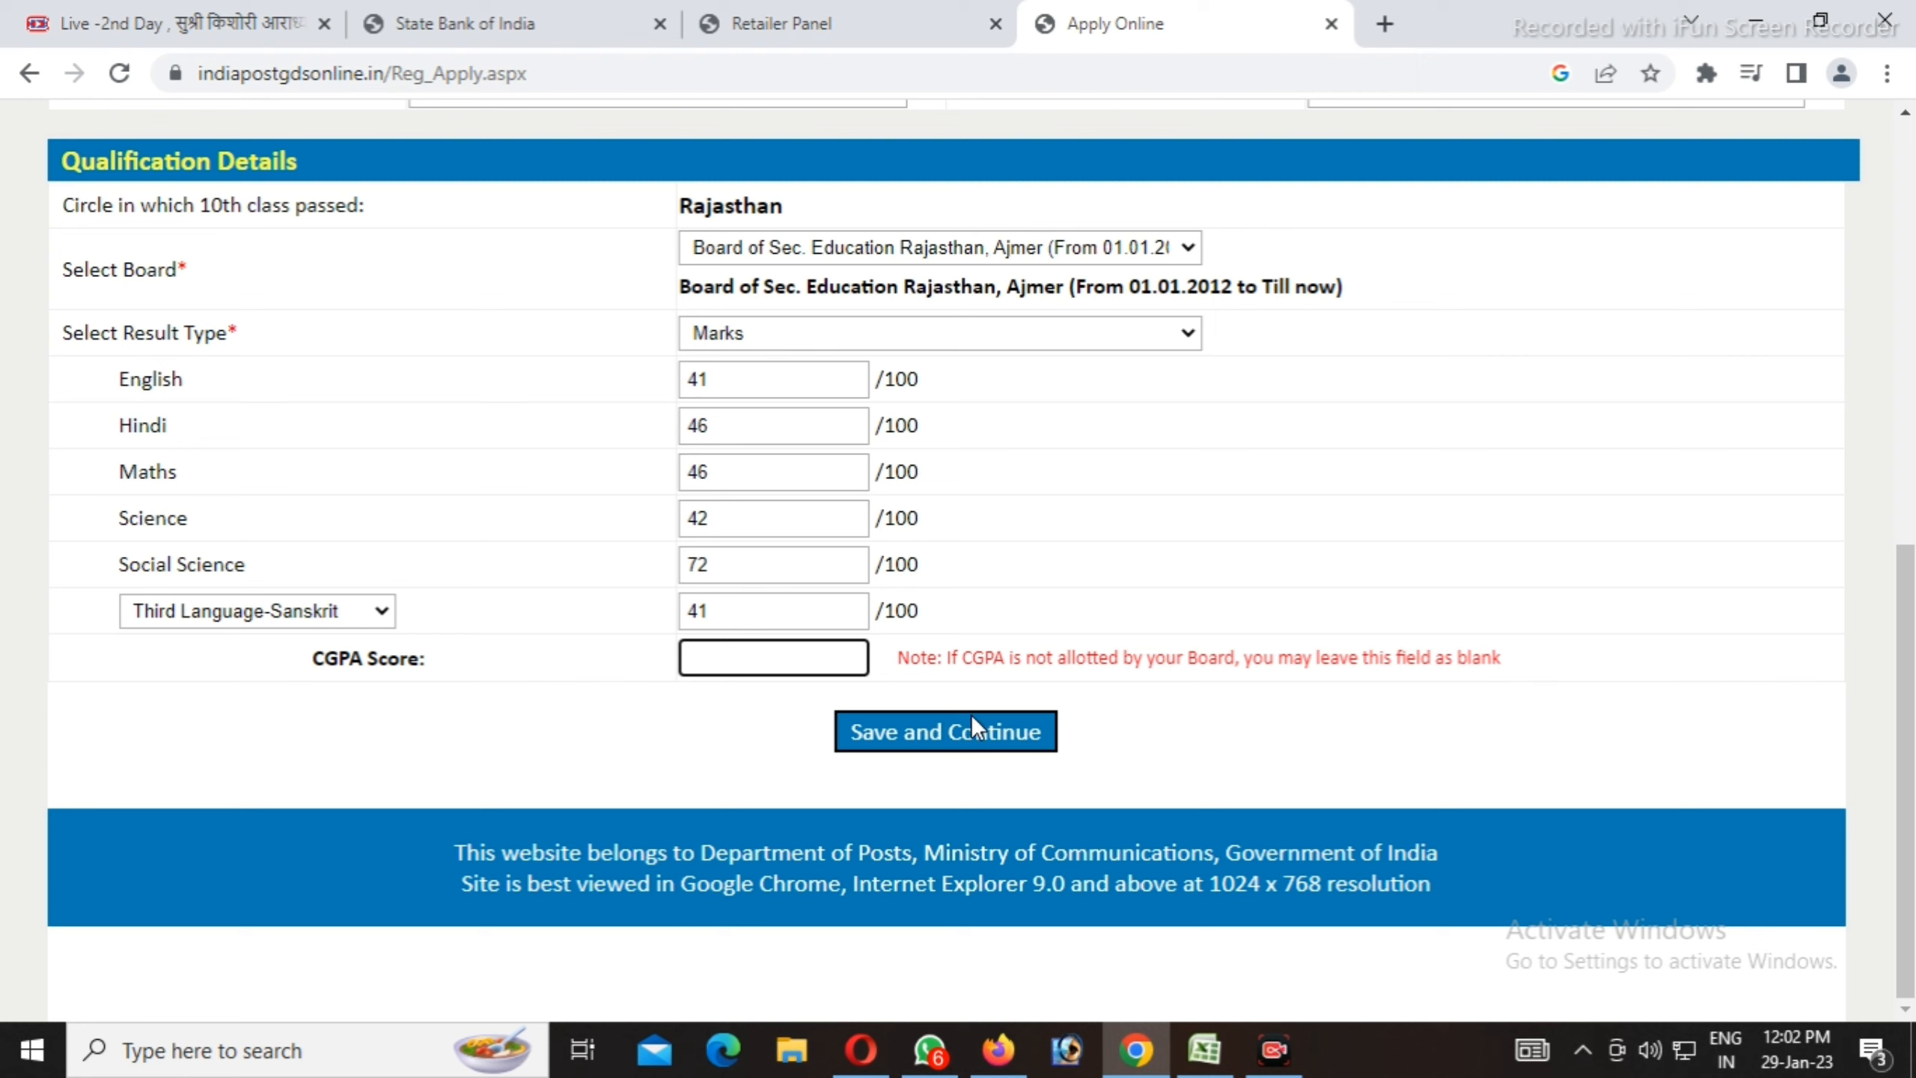
Save and continue past Qualification Details, then select Jaipur City Division as the division applying for.
left_click(913, 734)
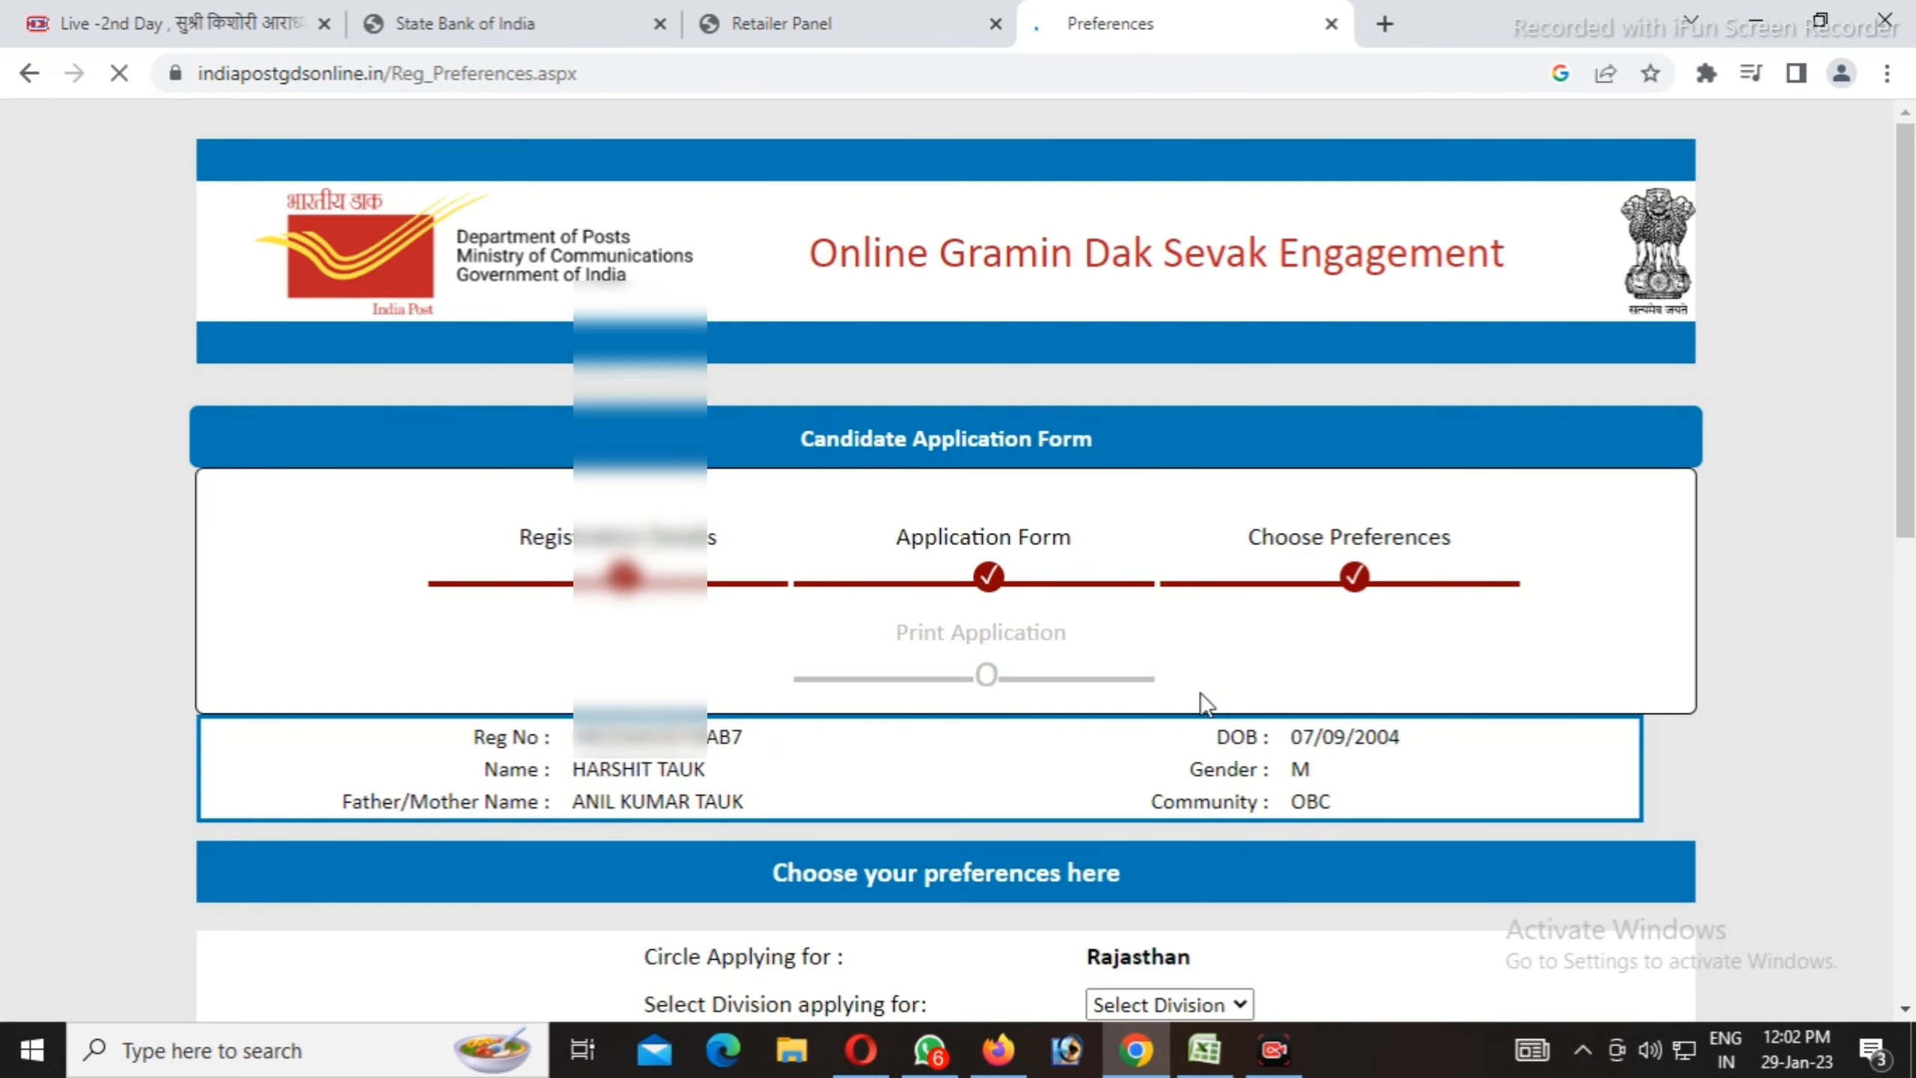
scroll(755, 619, "down", 3)
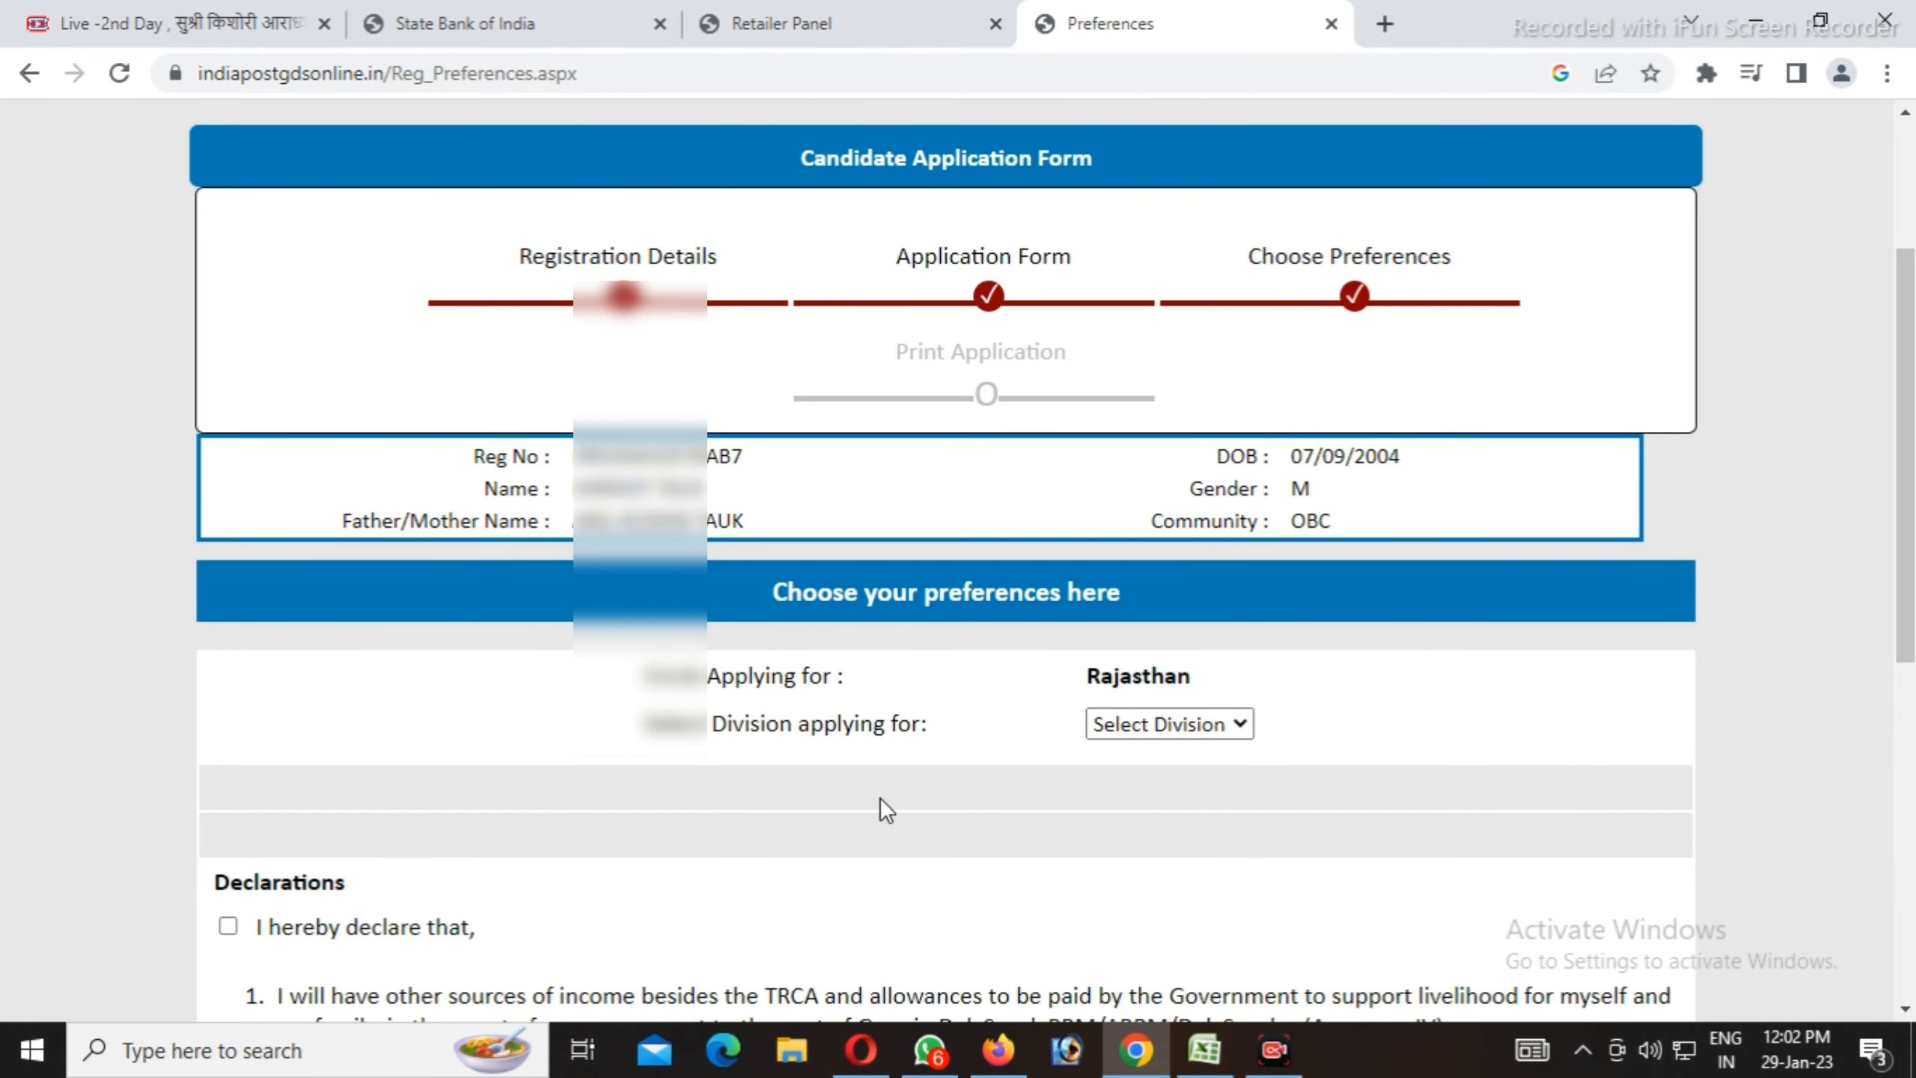
scroll(842, 523, "down", 3)
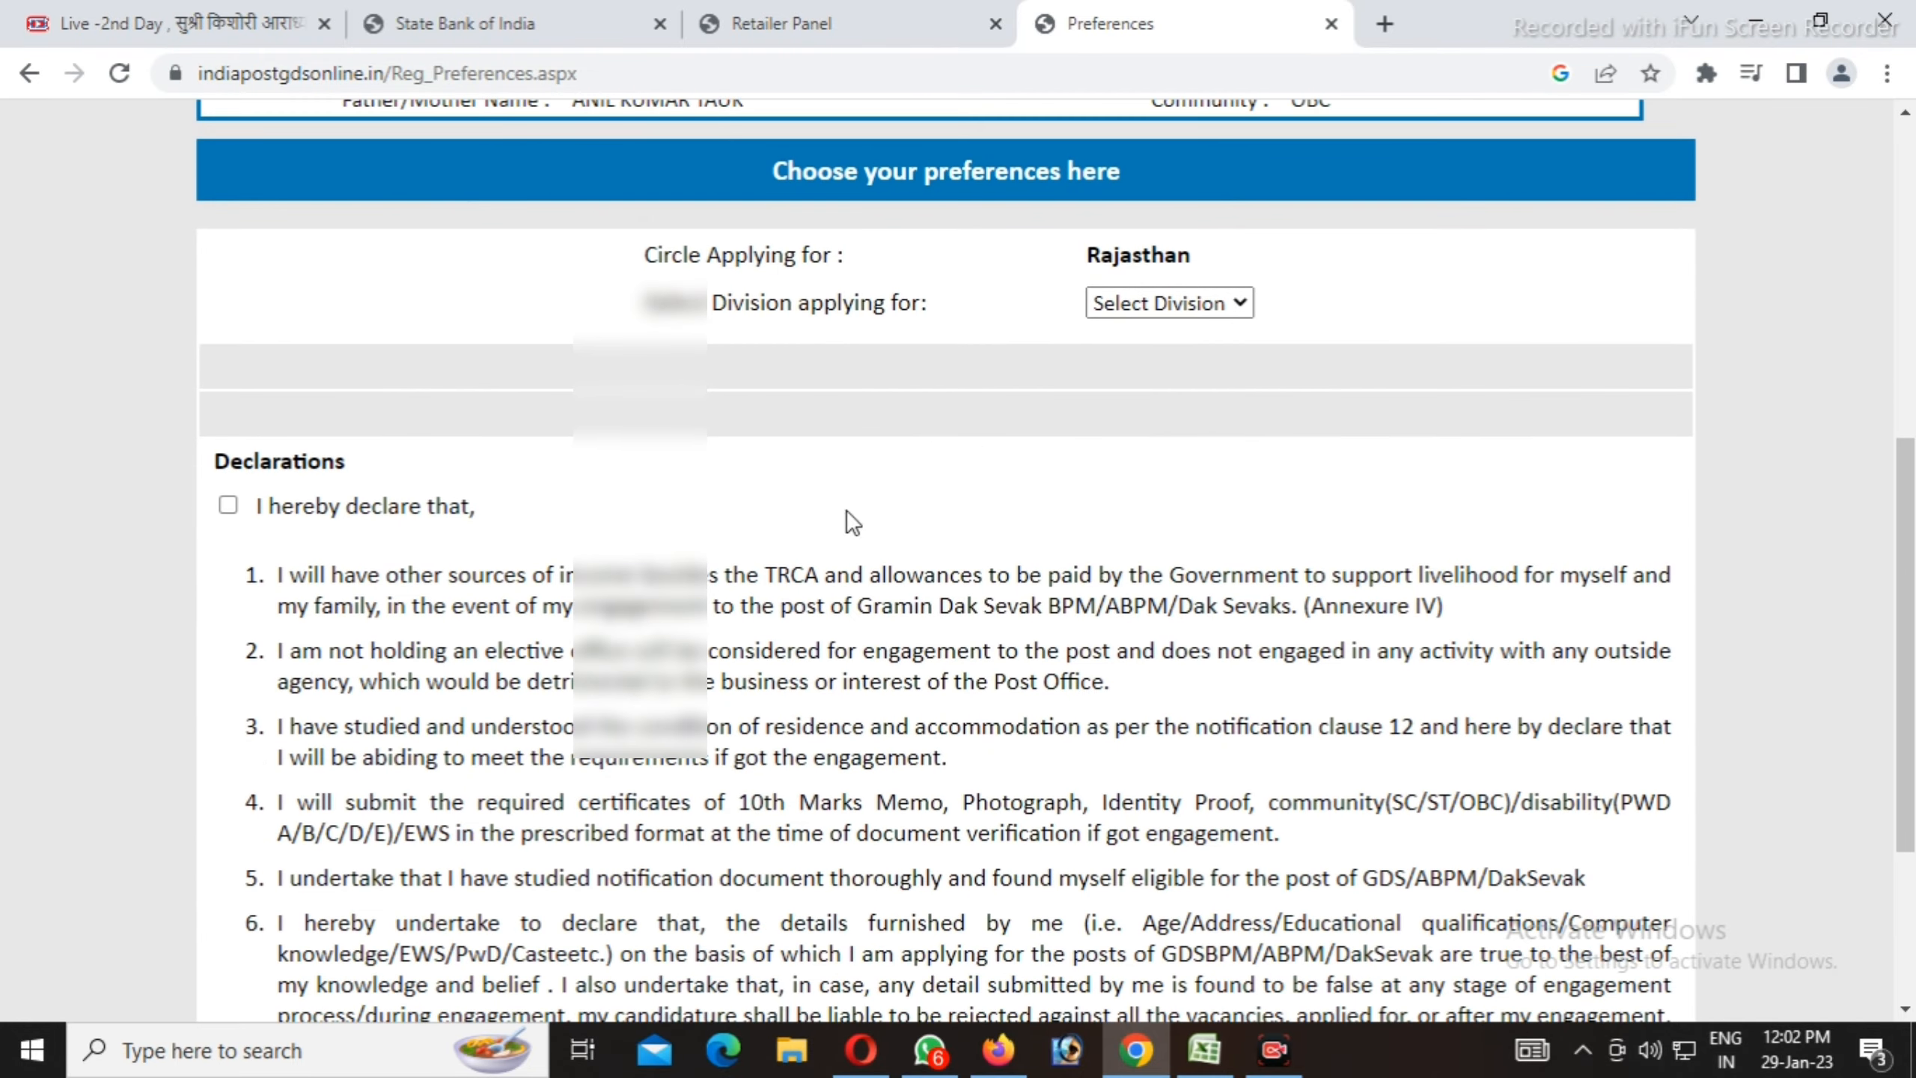
scroll(655, 244, "down", 3)
scroll(719, 656, "up", 5)
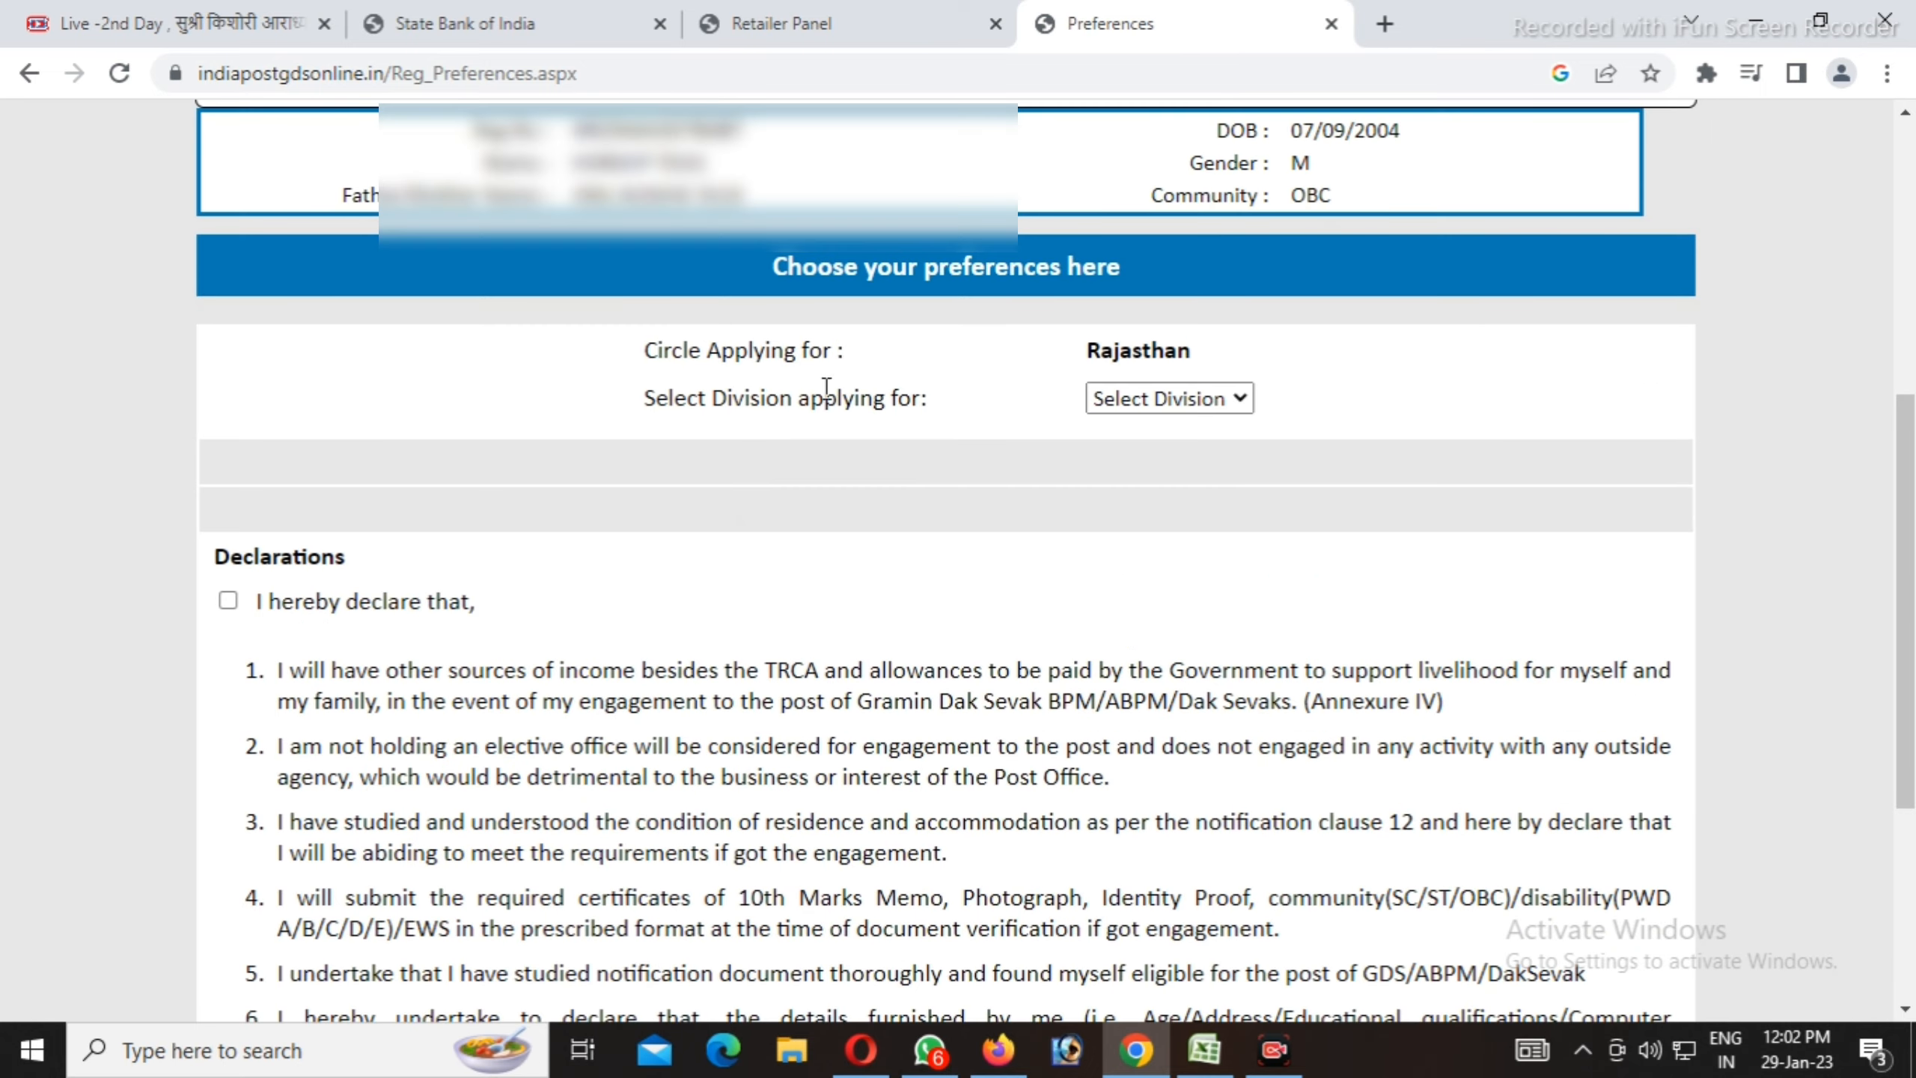
left_click(1139, 400)
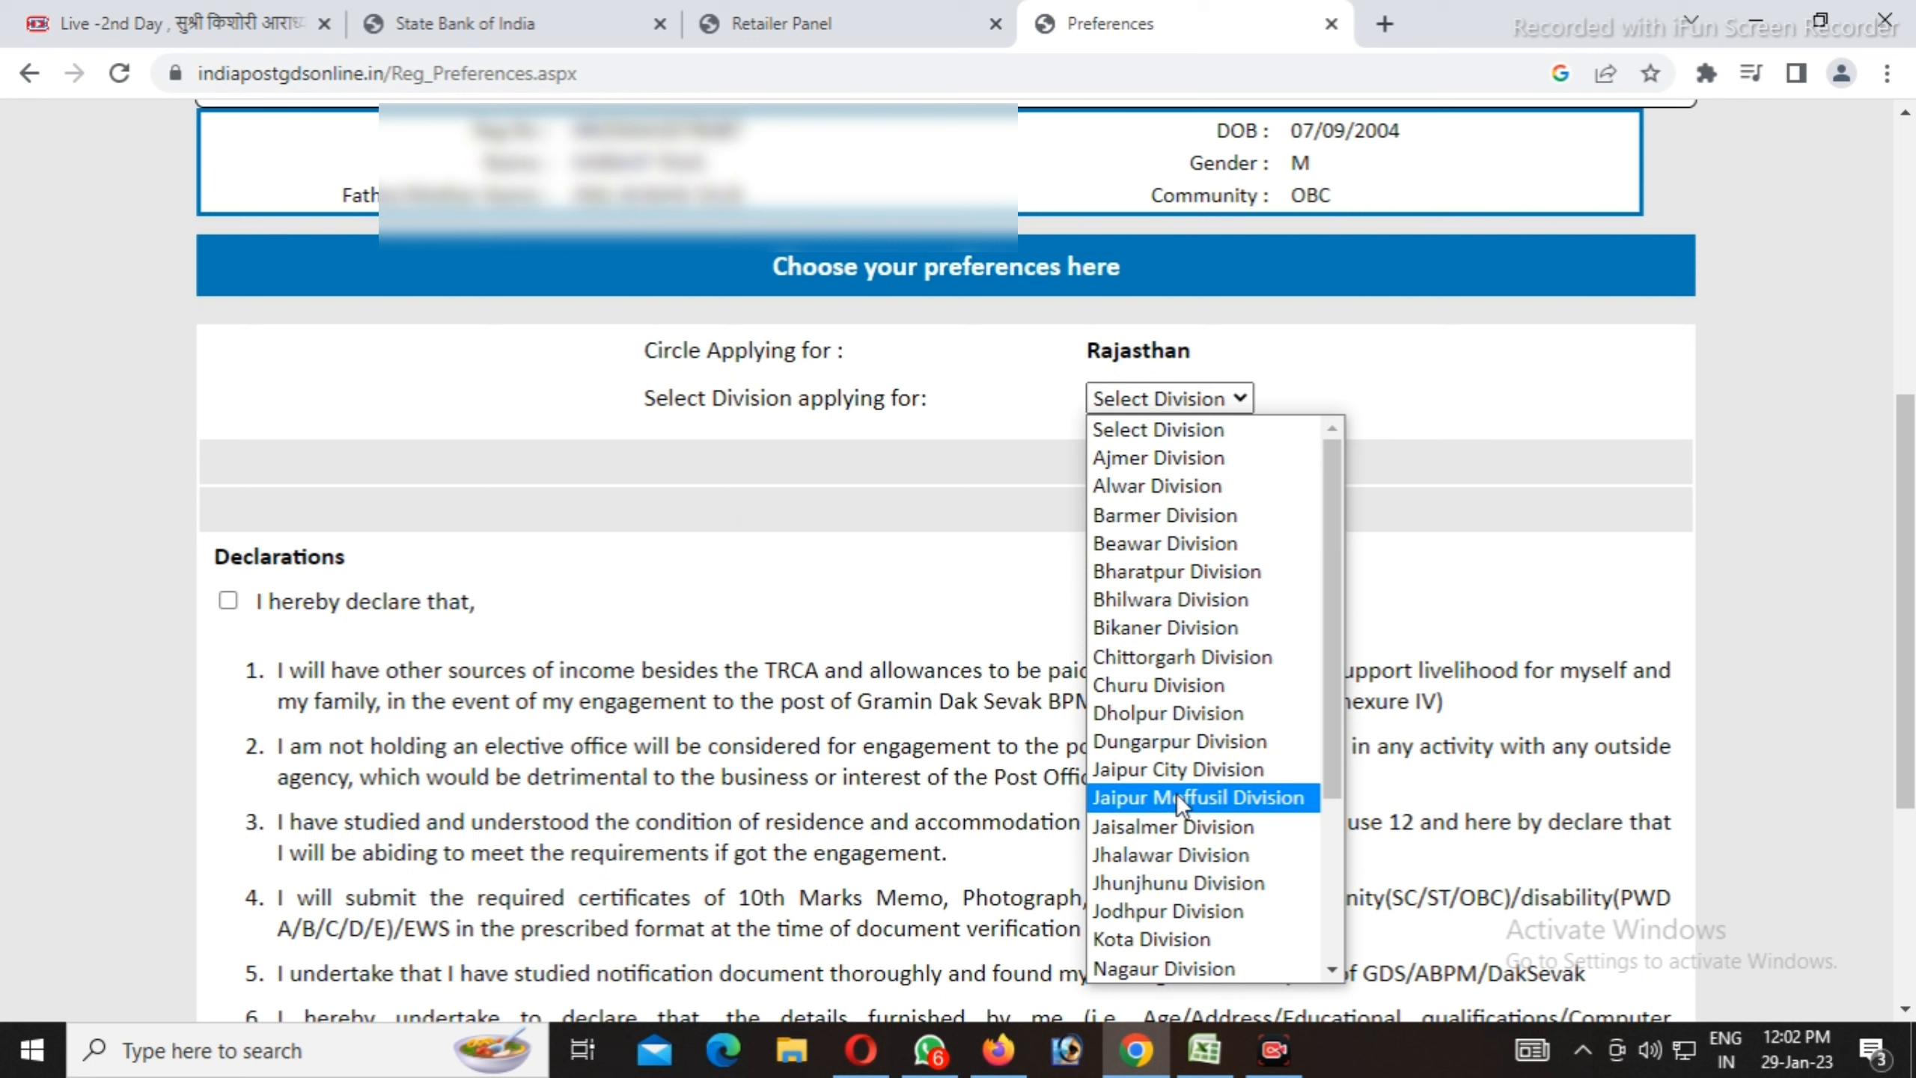
left_click(1180, 770)
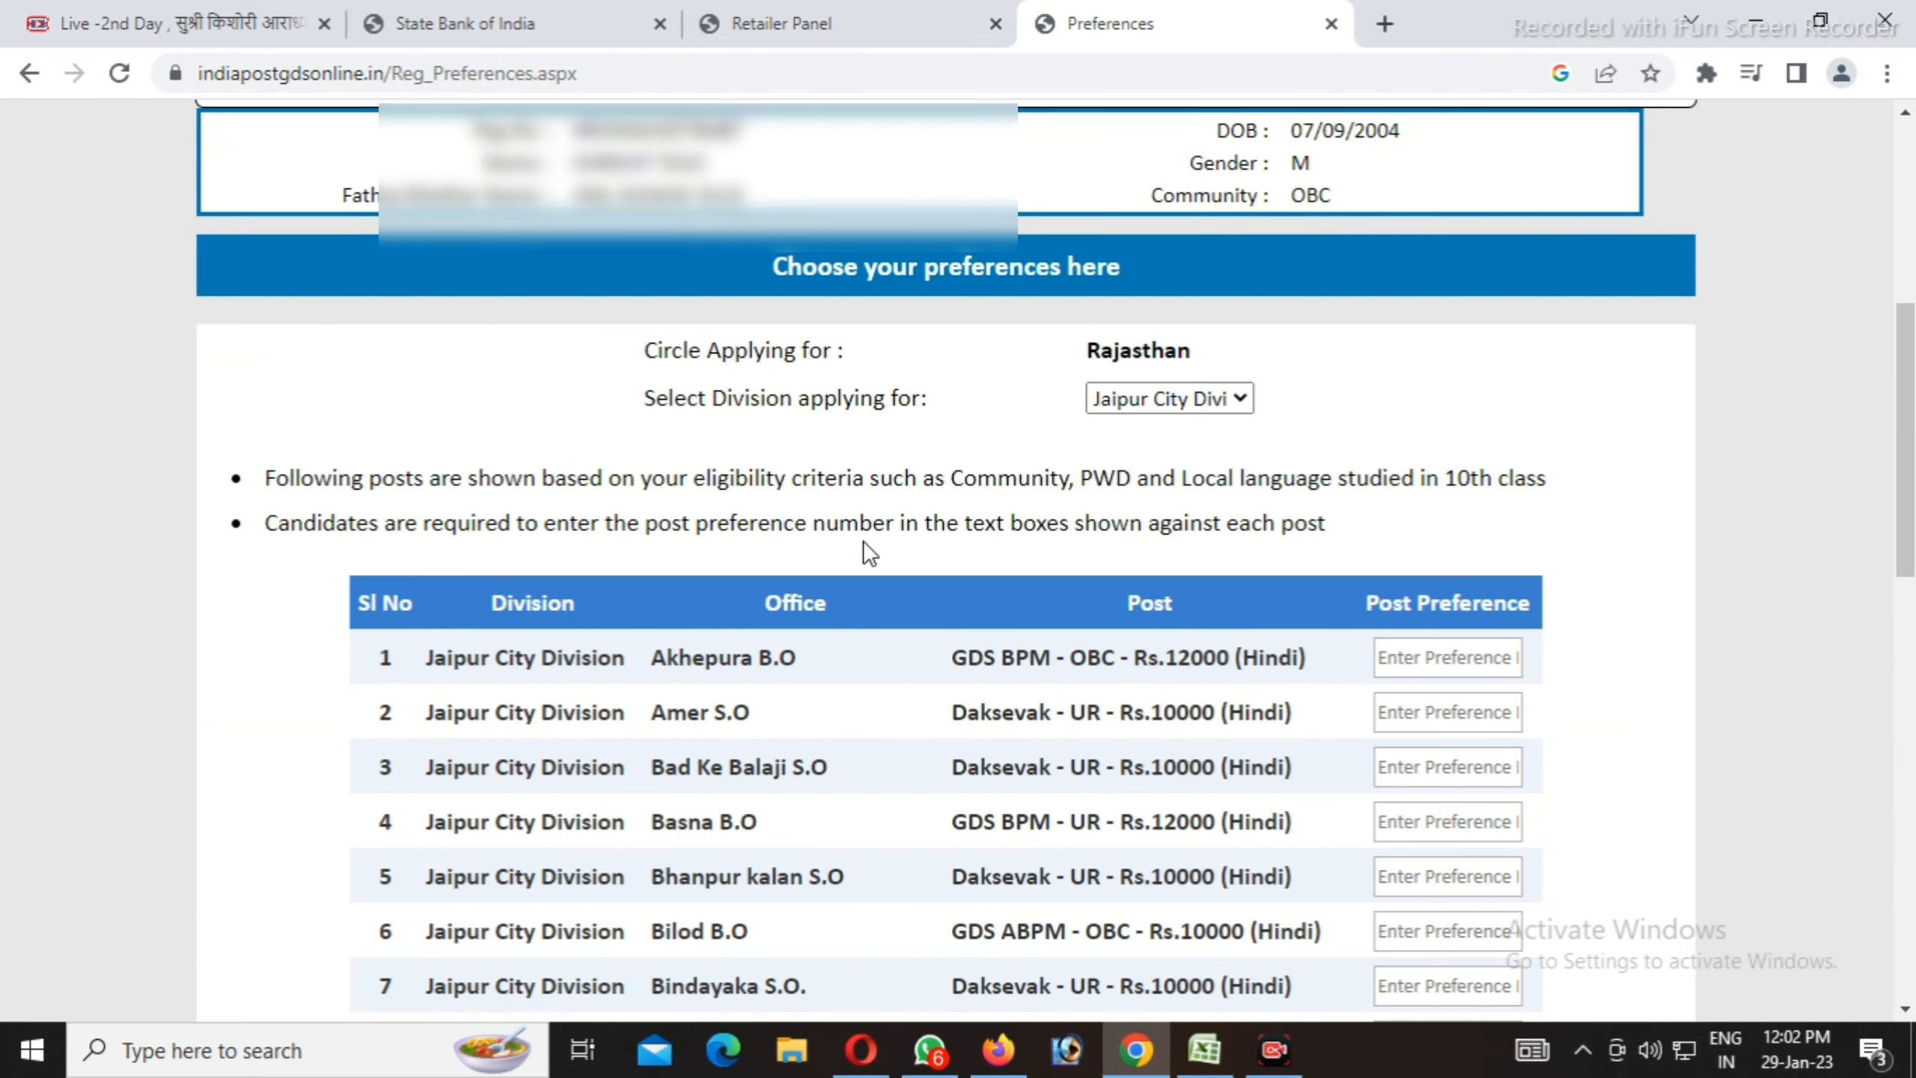
Work through pages 2 to 5 of the Jaipur City Division post list, ranking preferences 1 to 10.
scroll(862, 540, "down", 1)
scroll(777, 381, "down", 2)
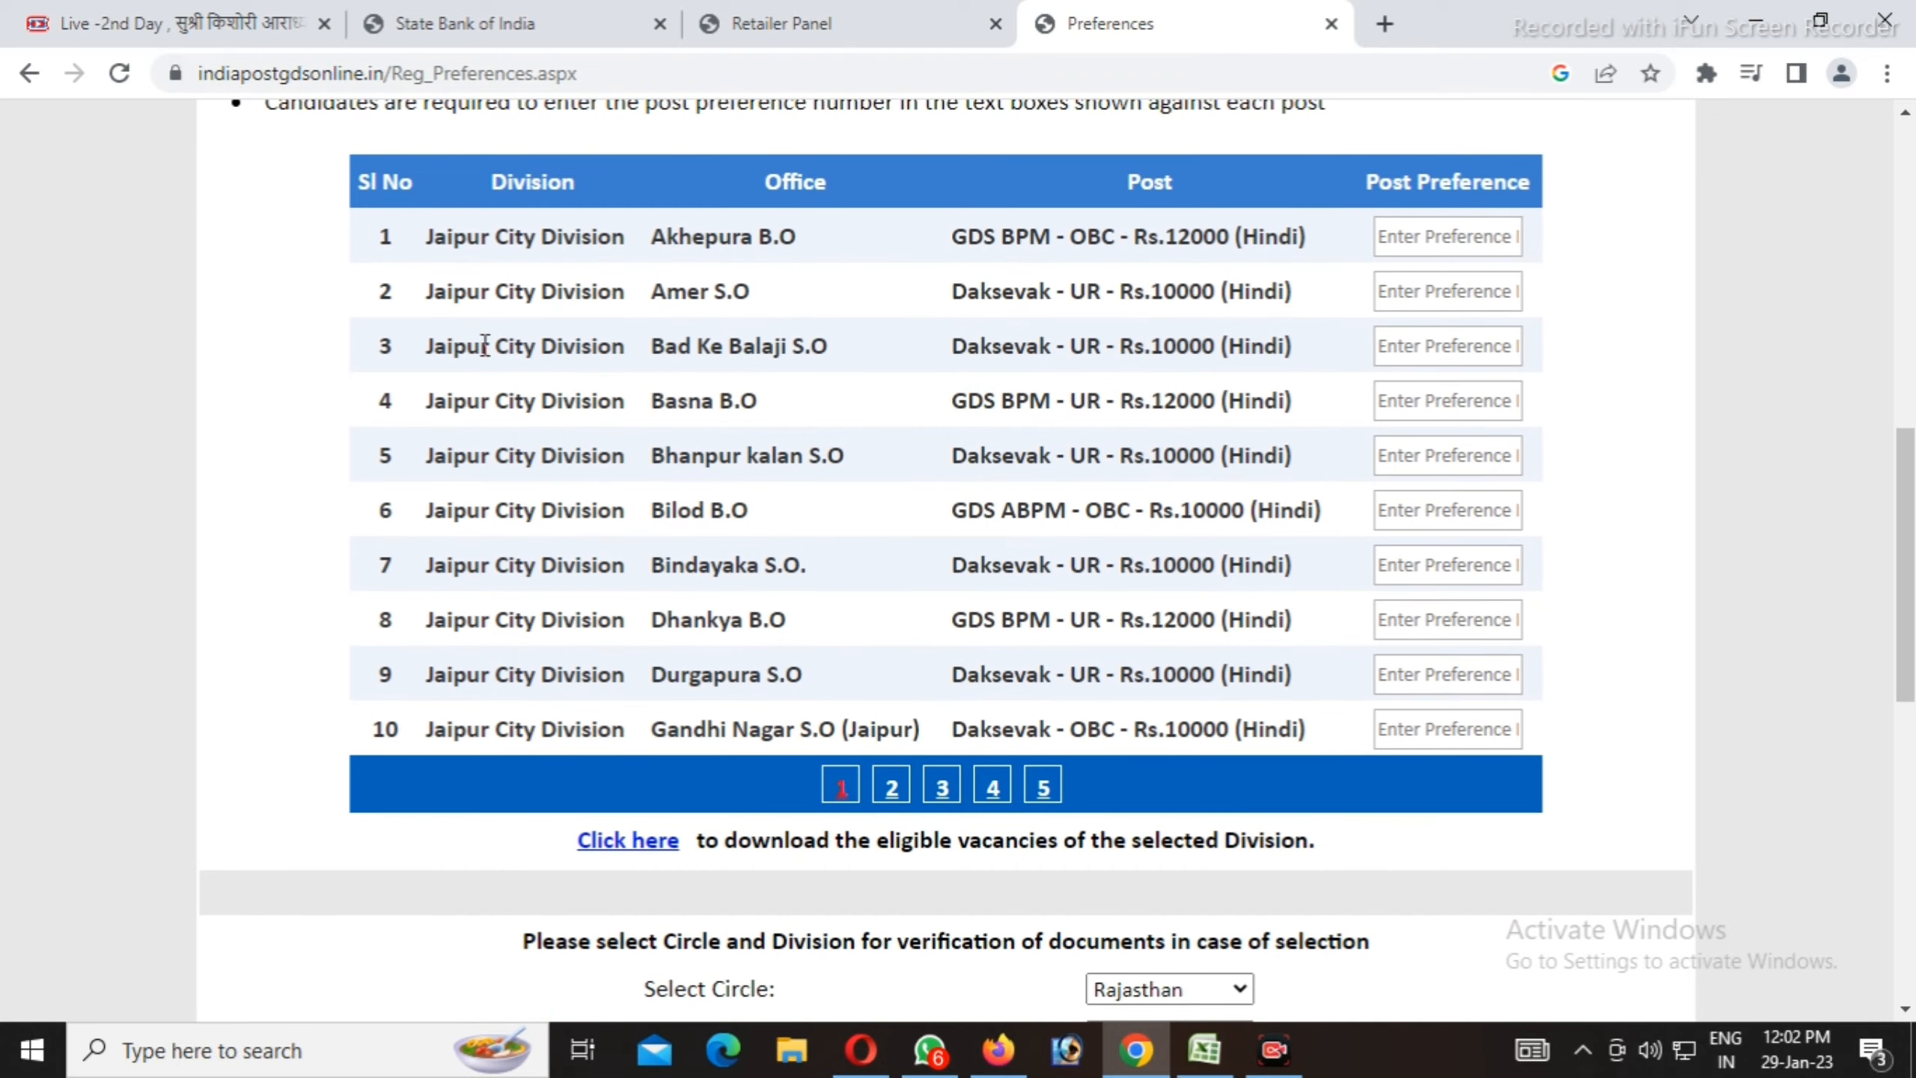
scroll(940, 628, "down", 5)
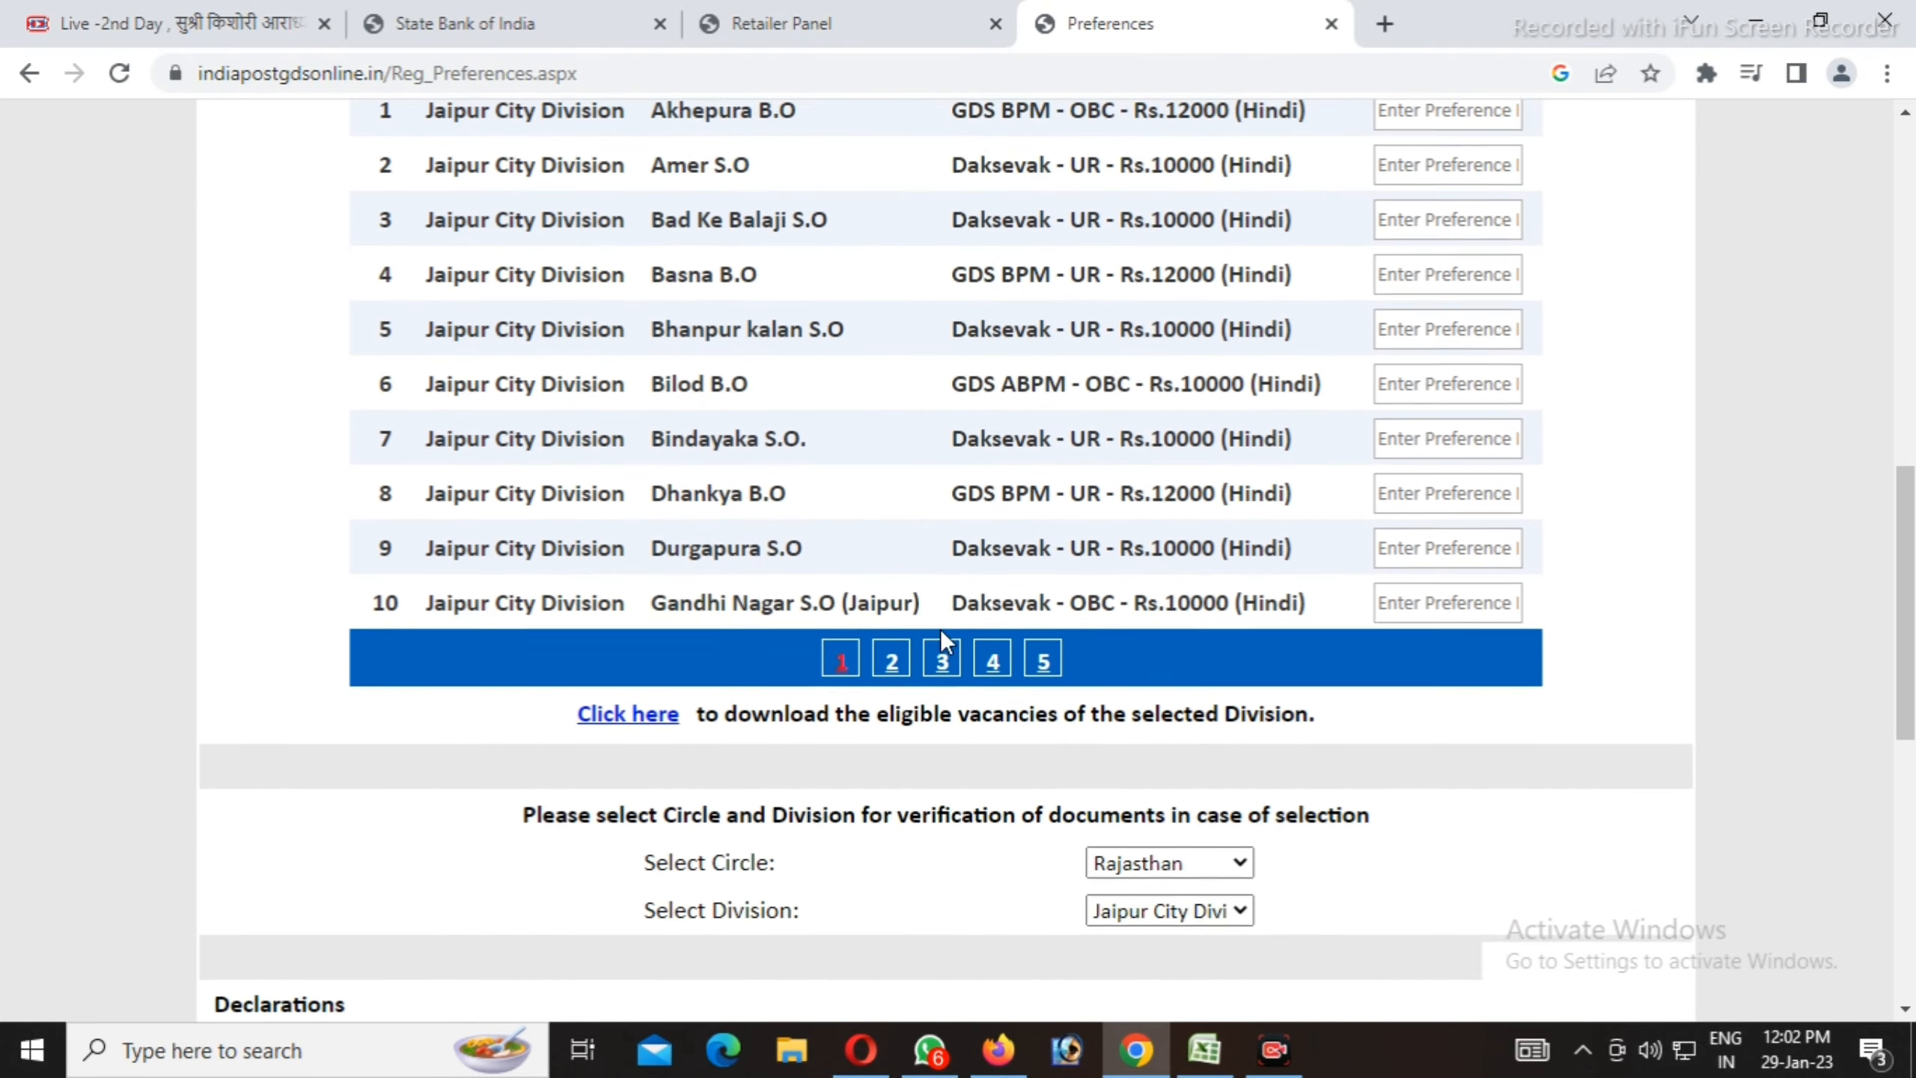
scroll(995, 472, "up", 4)
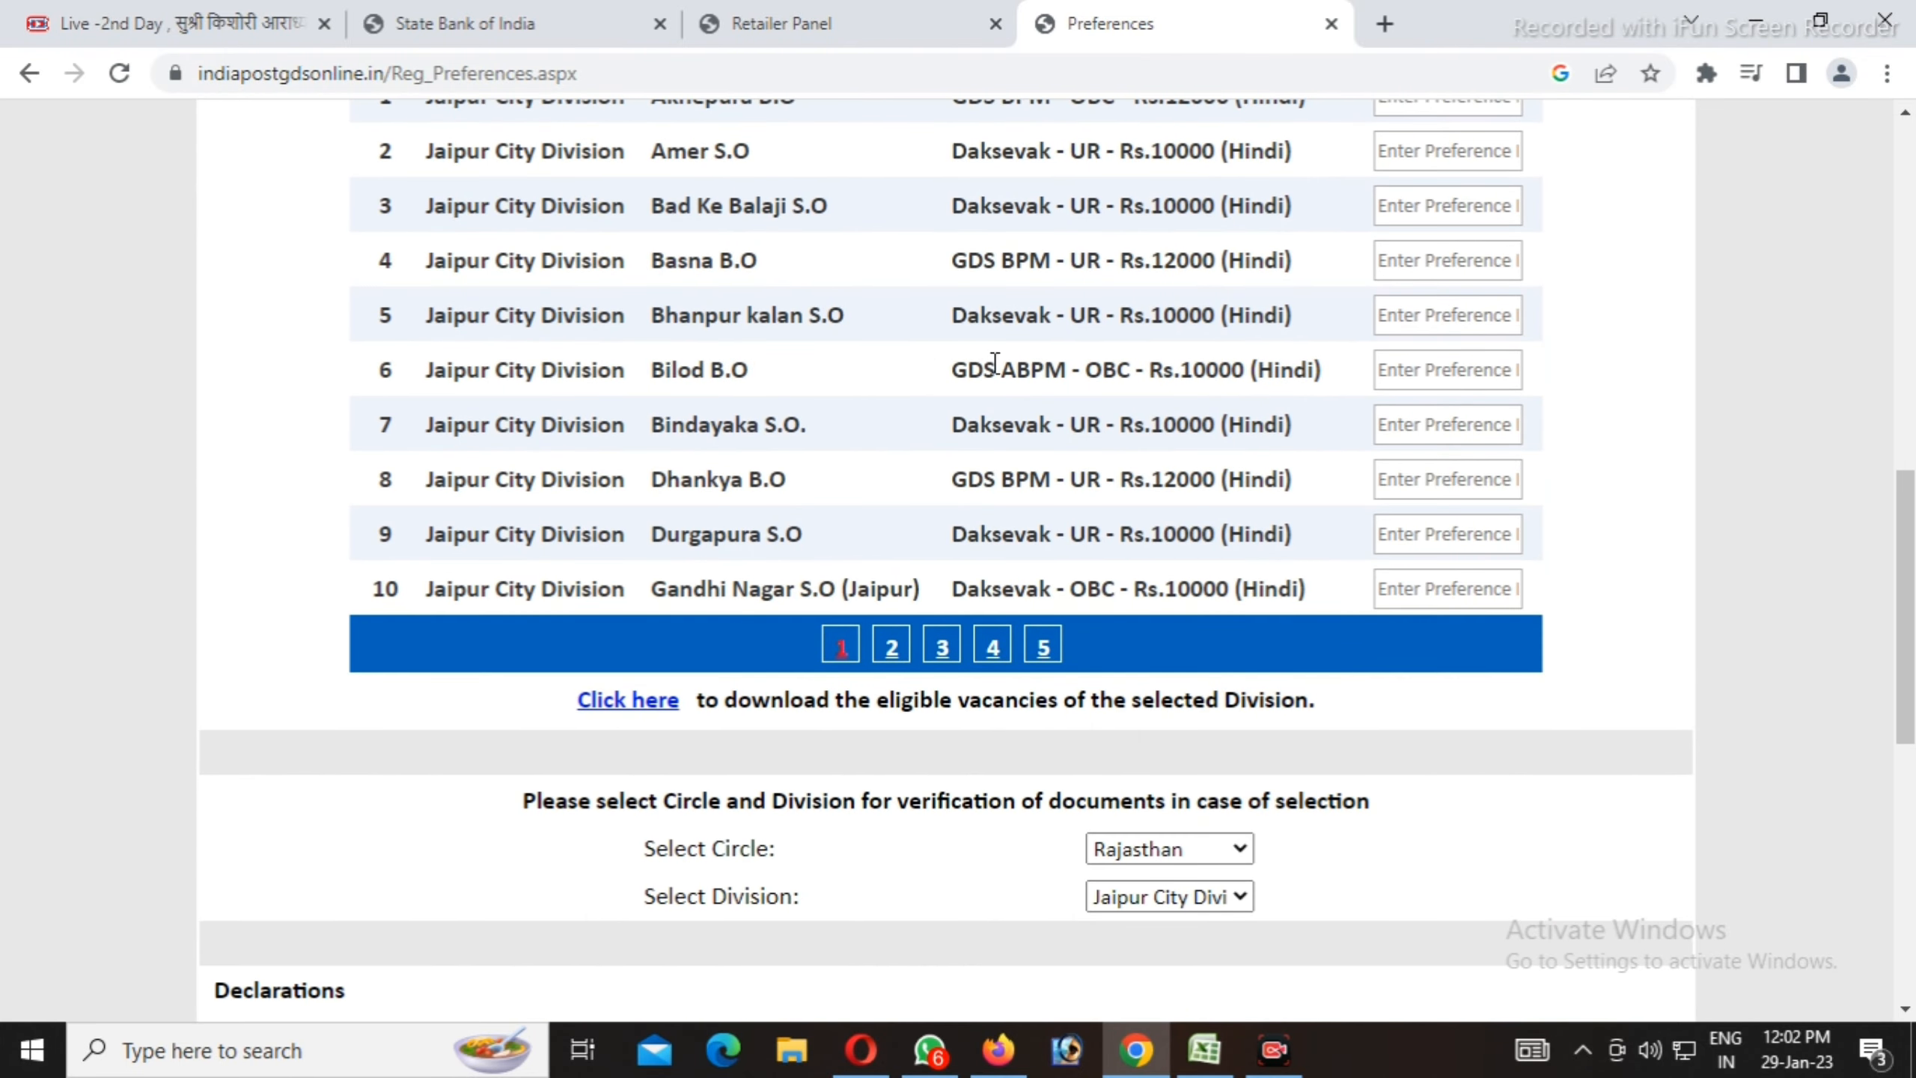
scroll(996, 364, "up", 2)
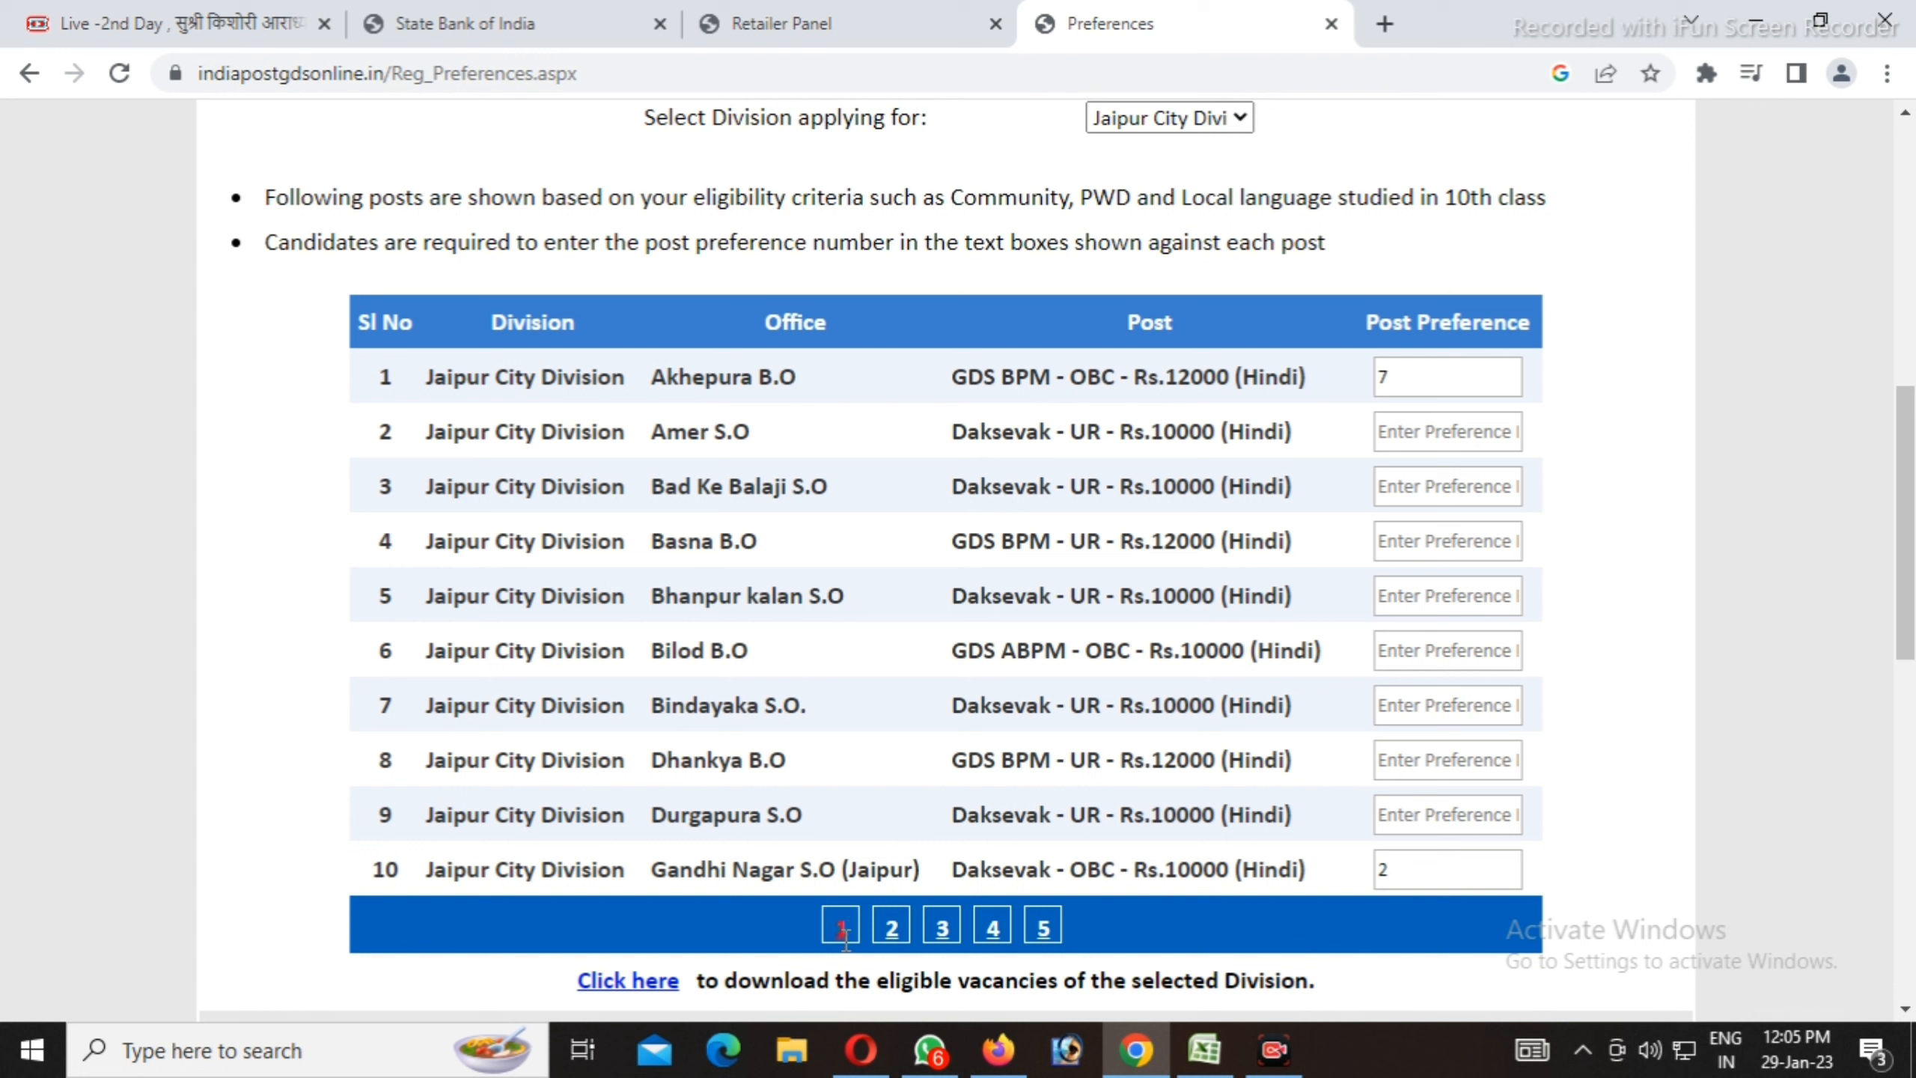
left_click(891, 927)
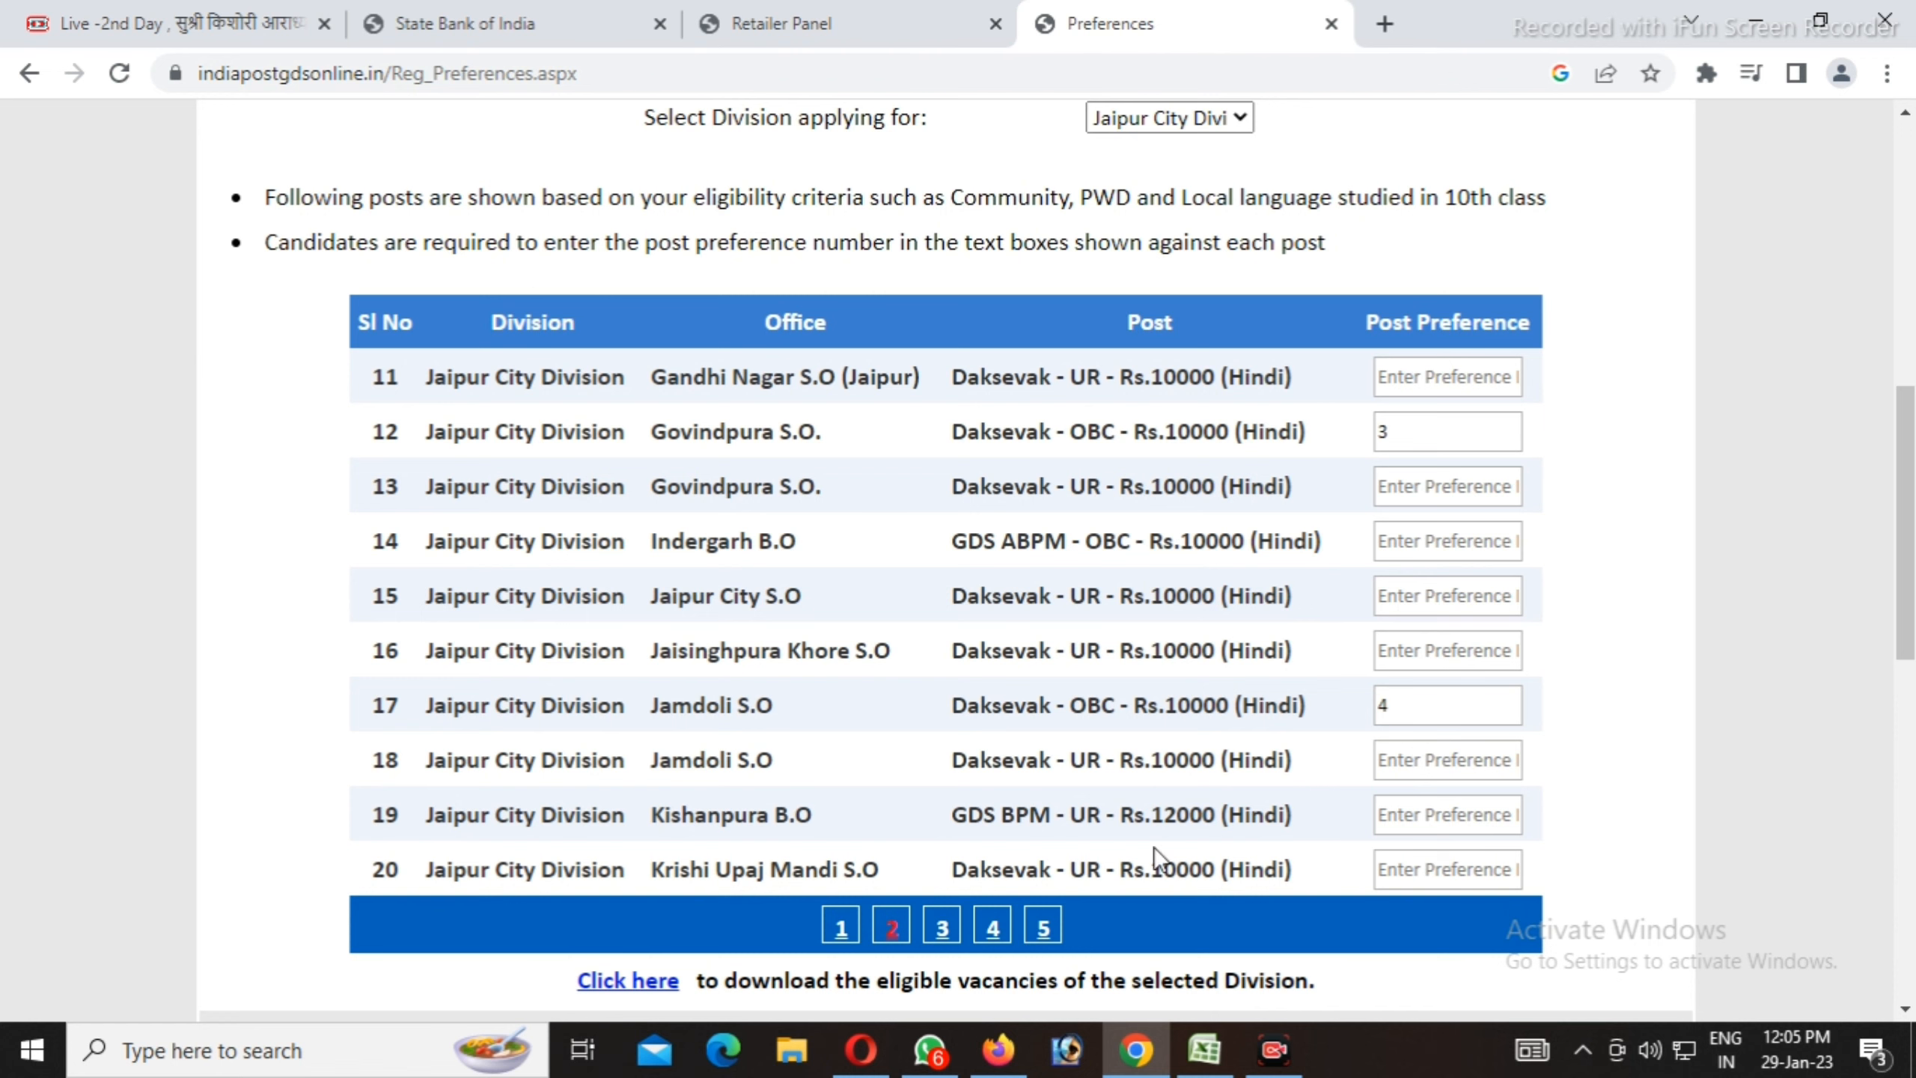
left_click(941, 927)
scroll(1304, 431, "down", 4)
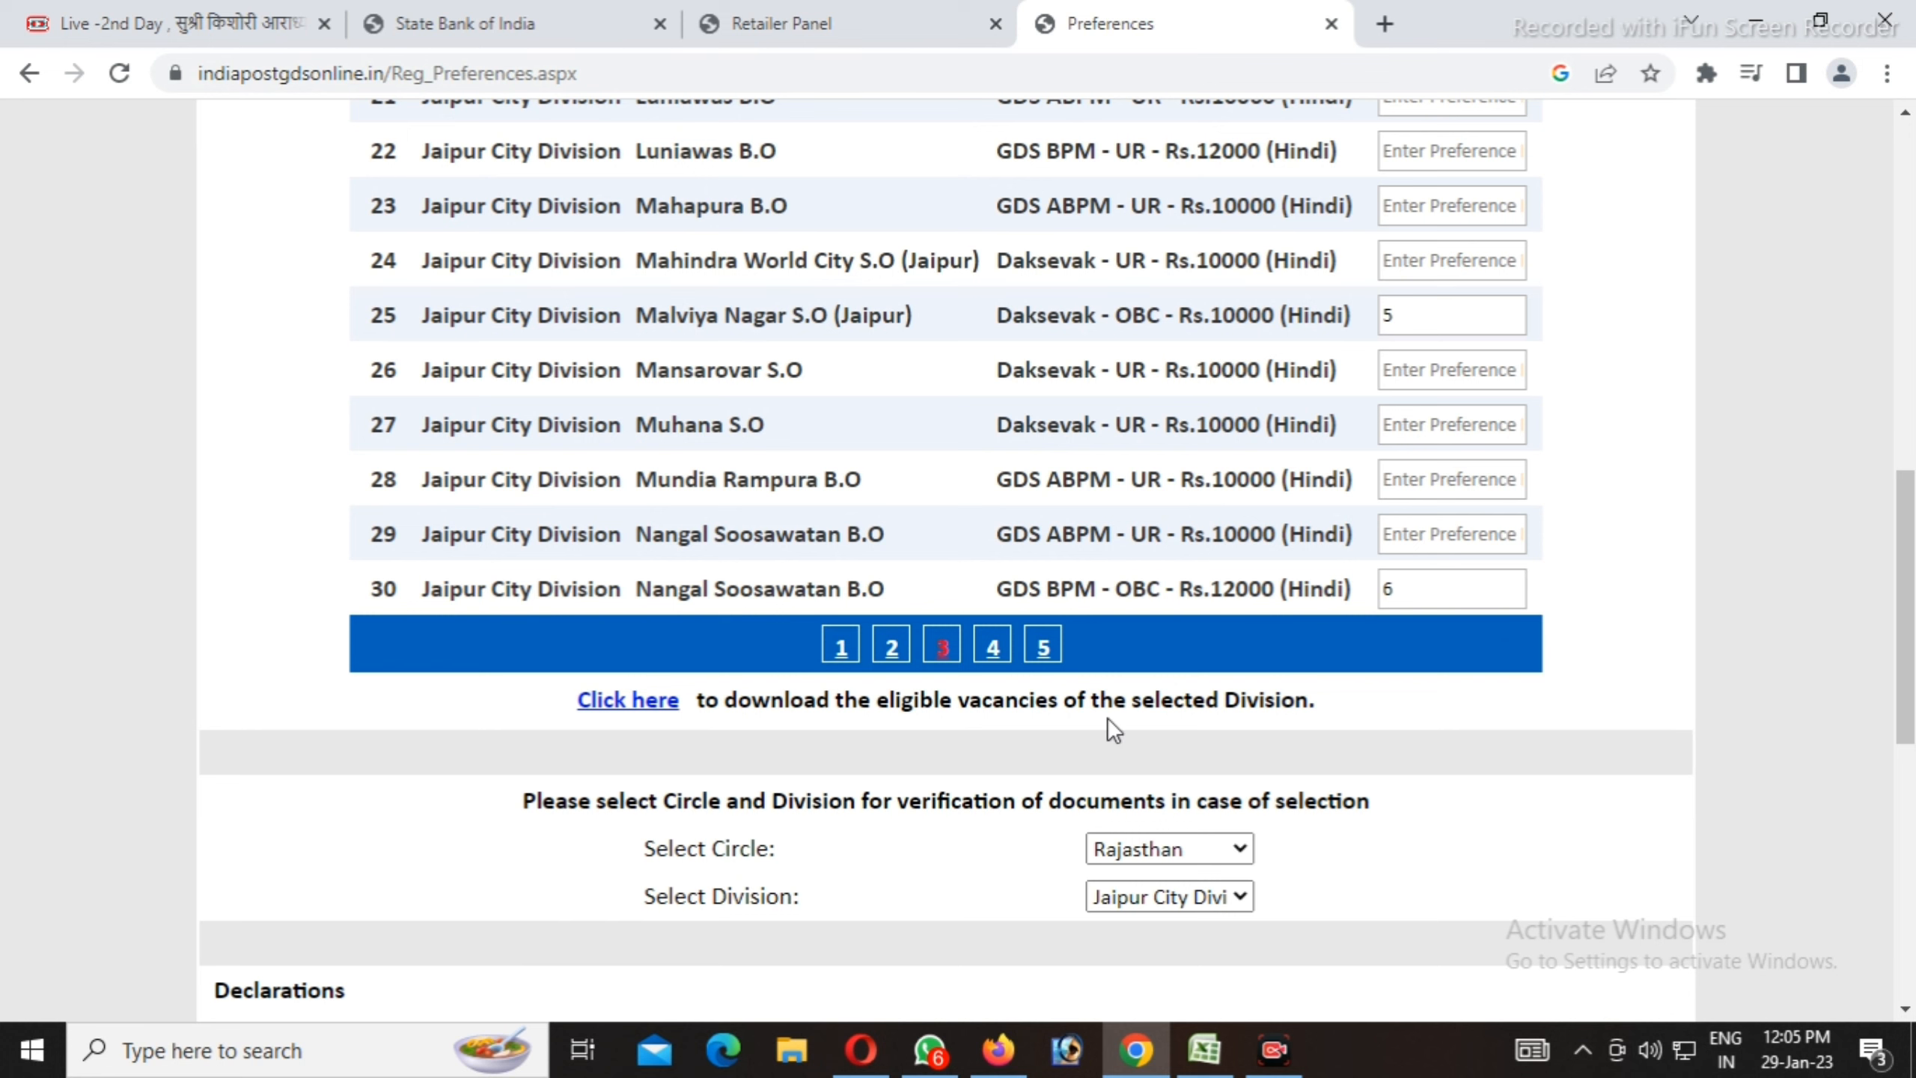
left_click(993, 647)
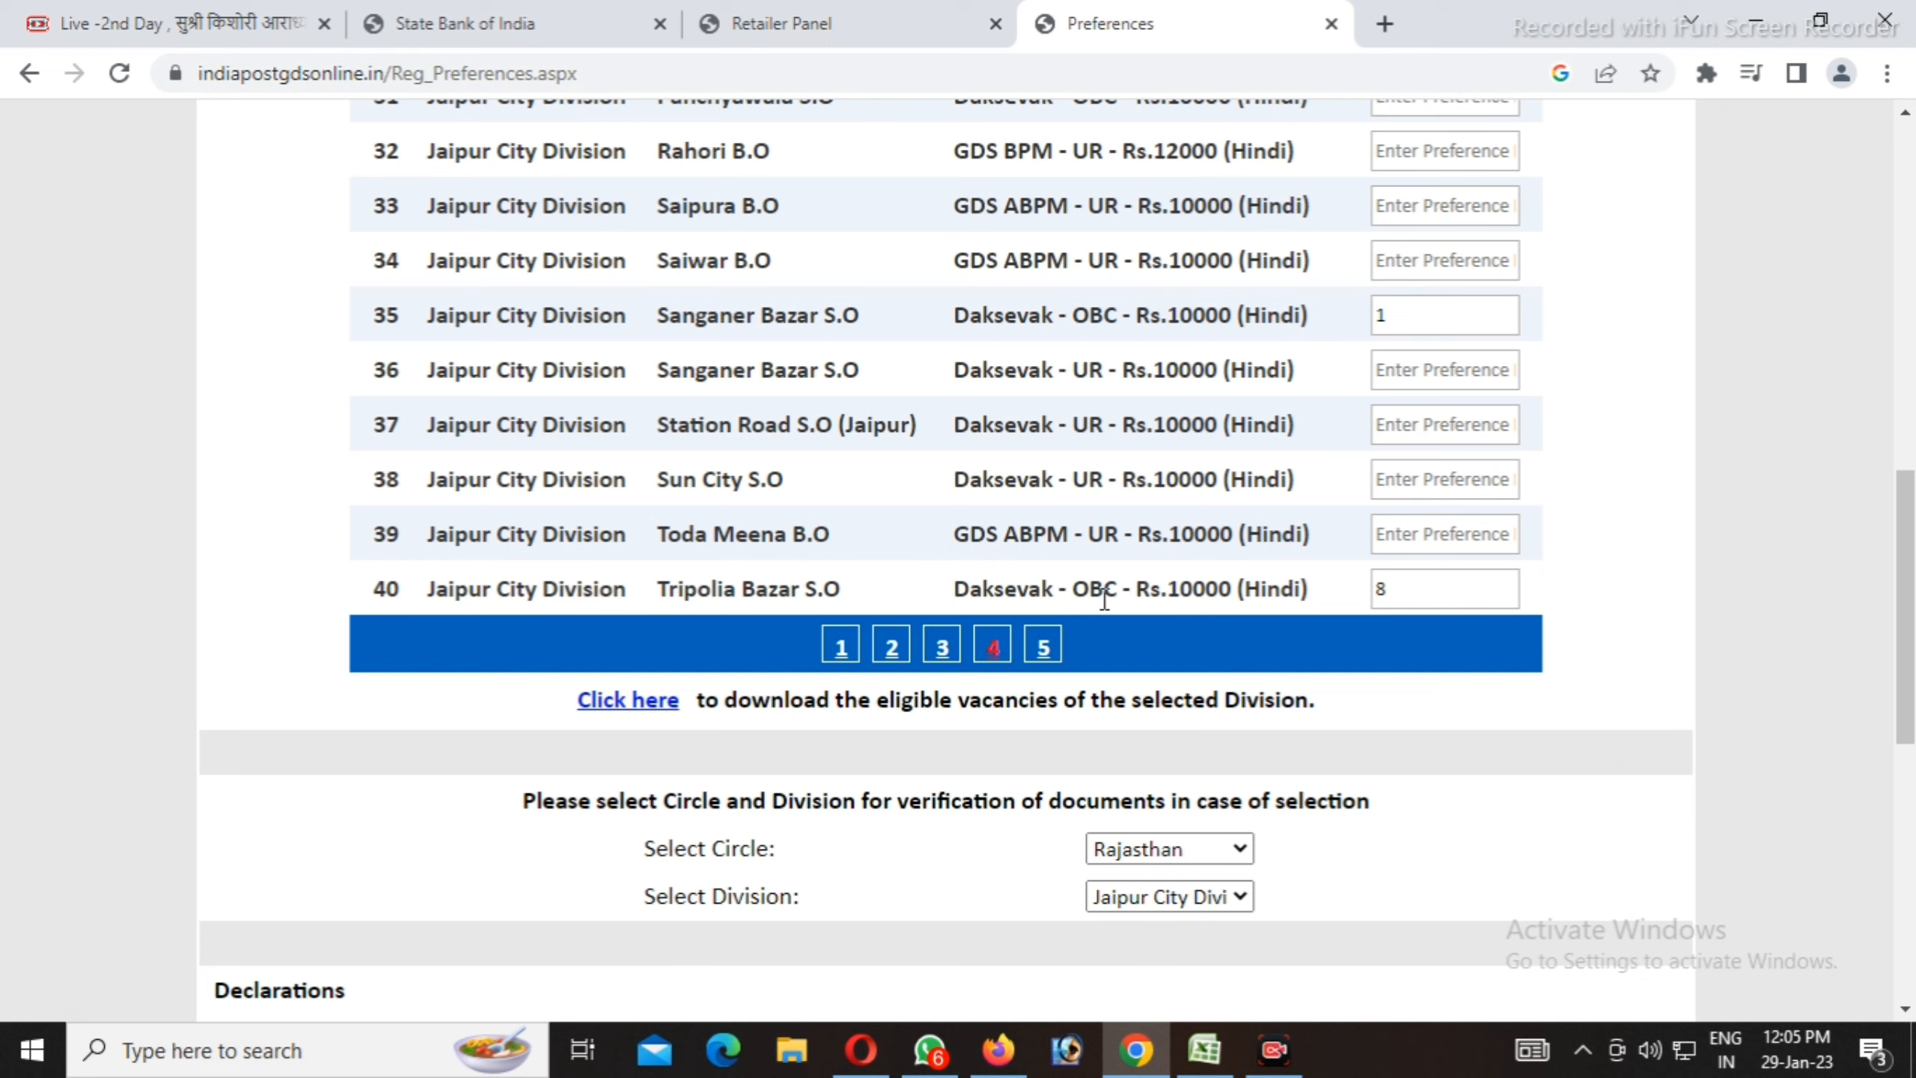
left_click(1043, 646)
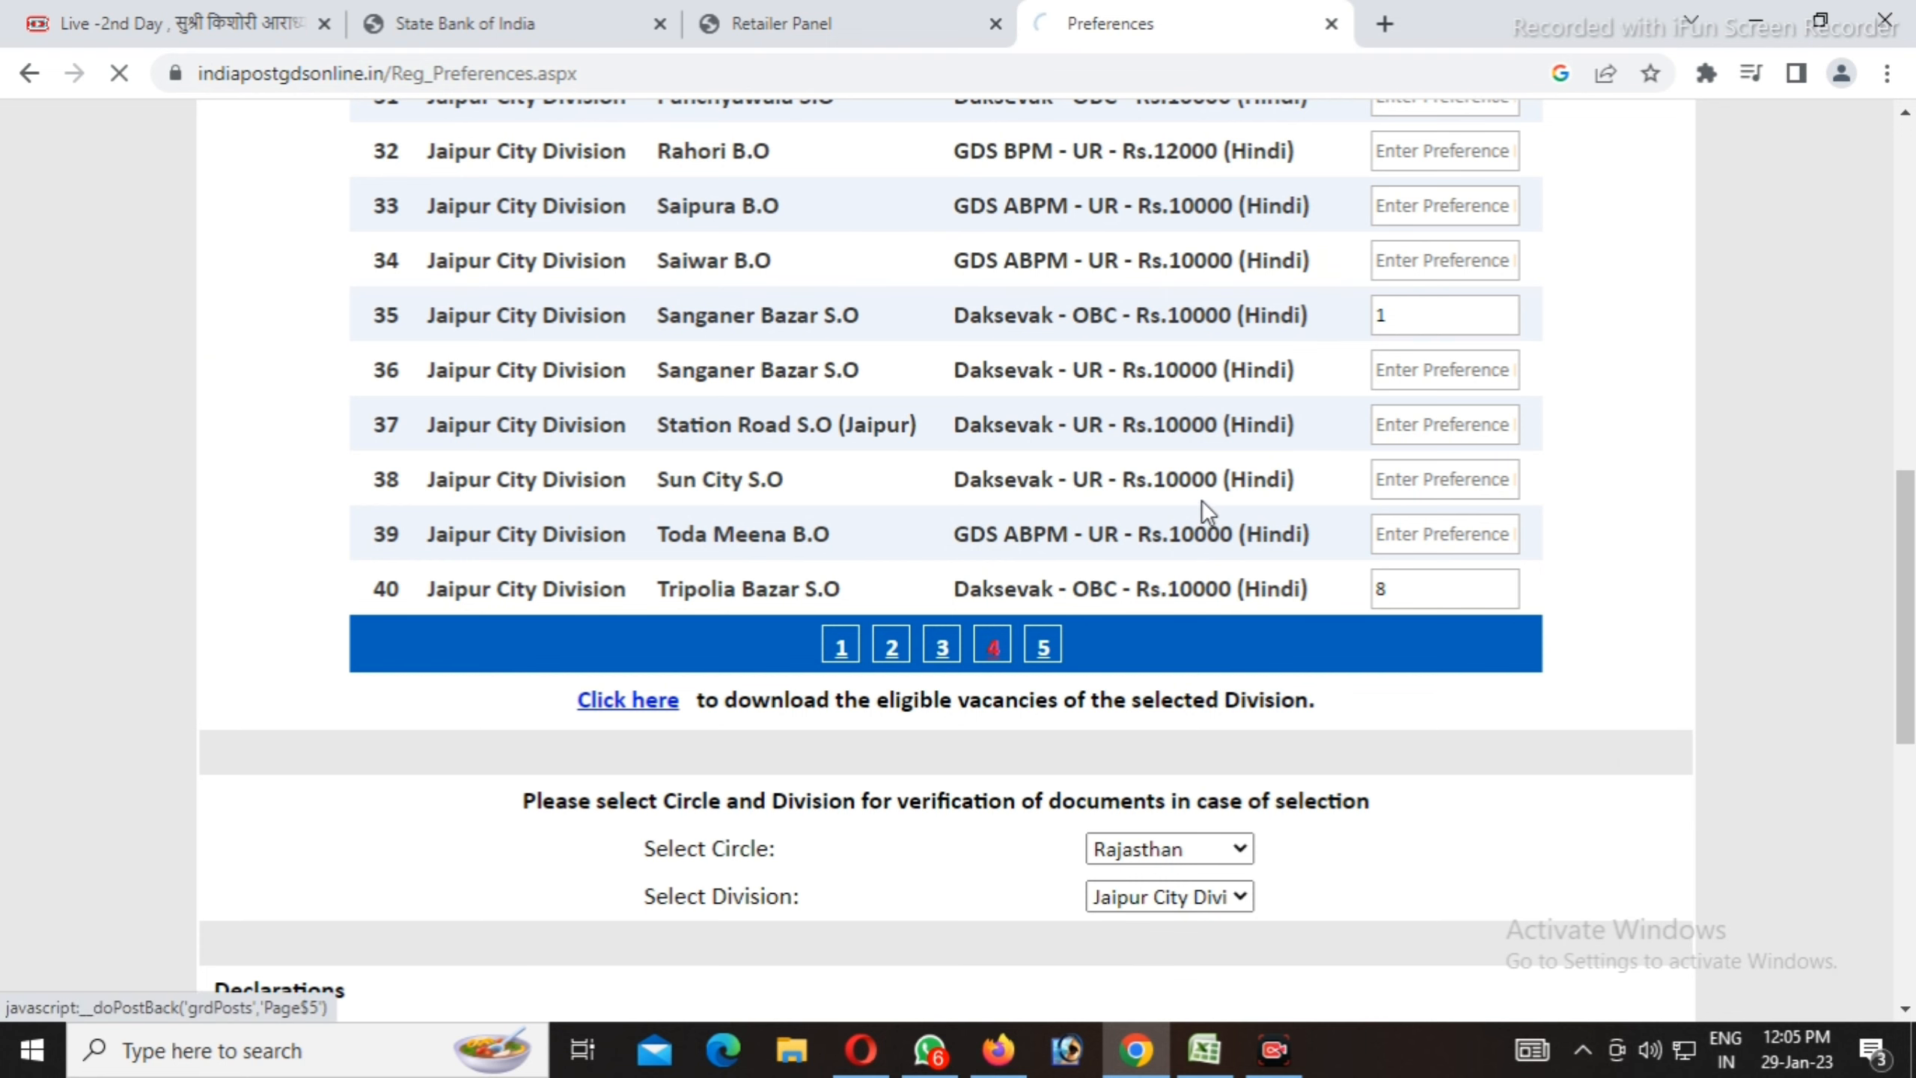
scroll(1101, 423, "up", 4)
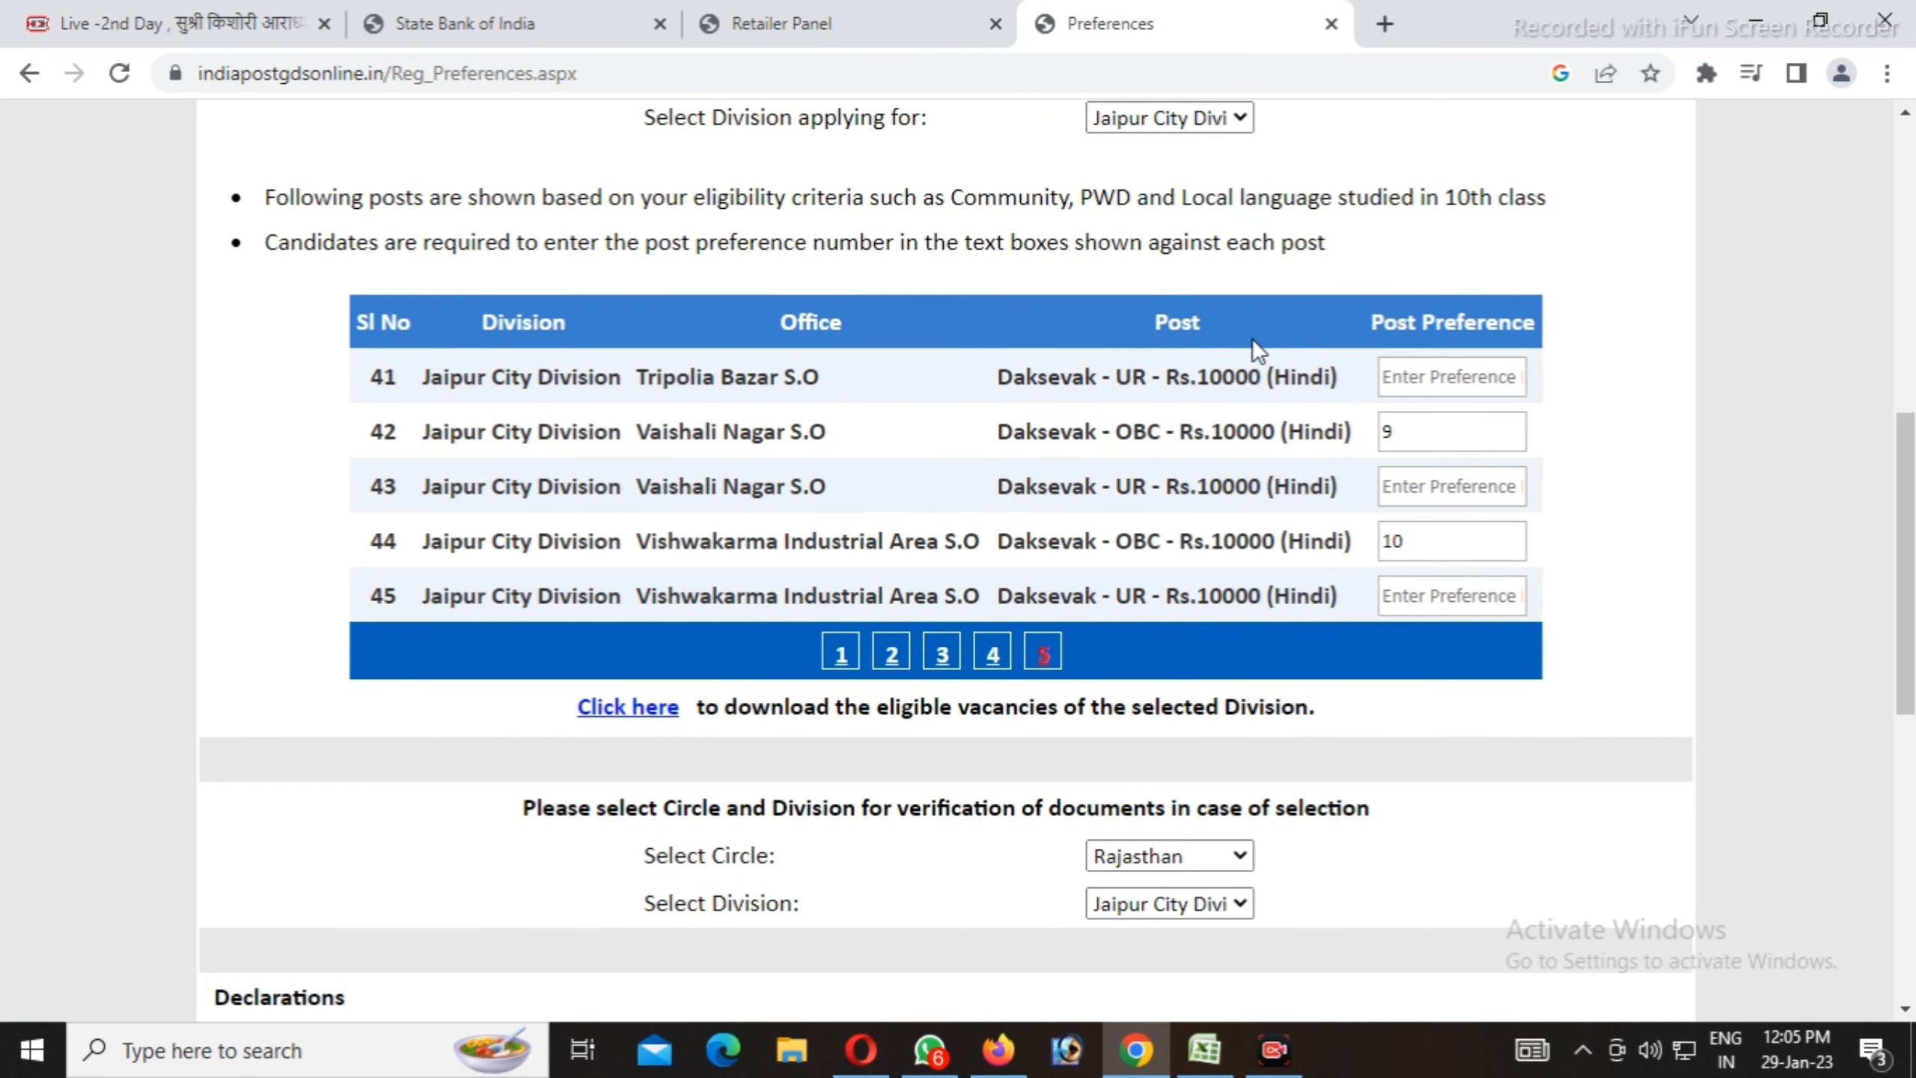
scroll(1049, 589, "down", 4)
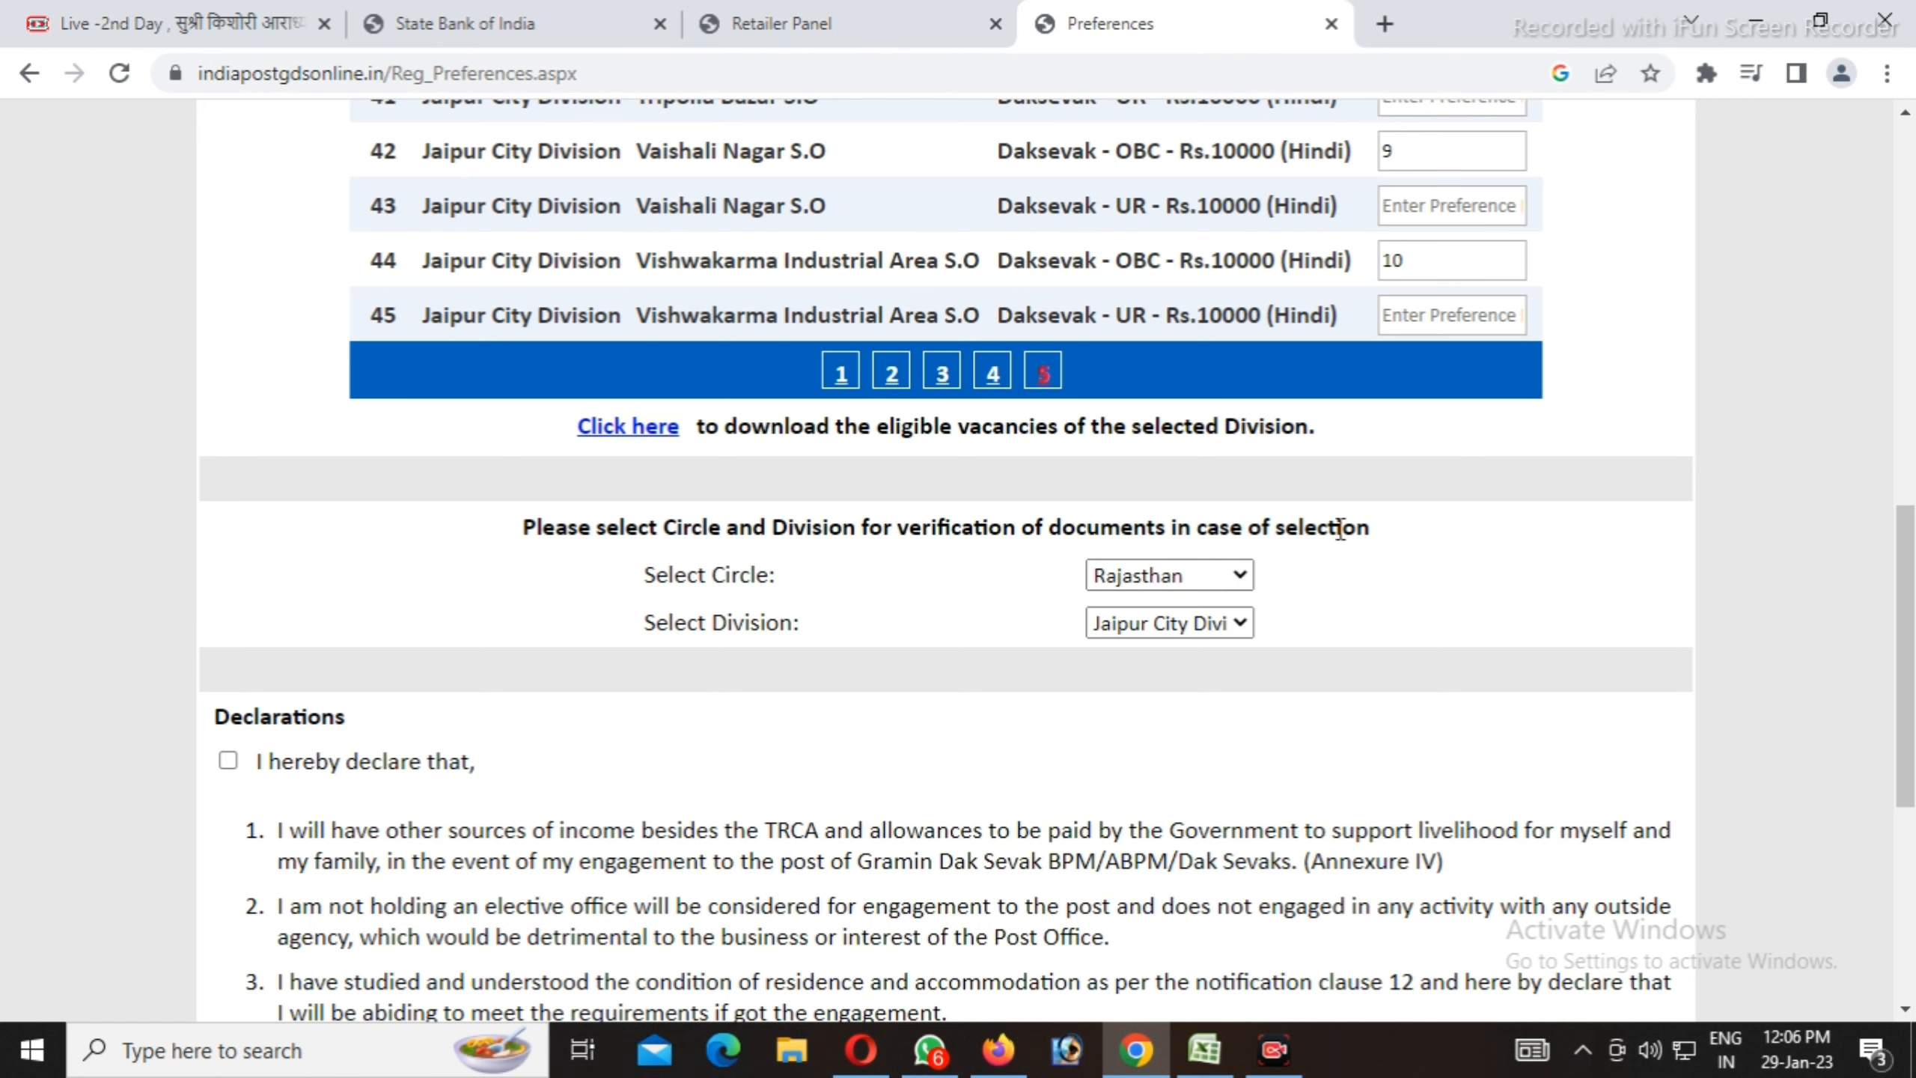
Tick 'I hereby declare that', submit with Save & Proceed, and confirm the success alert.
scroll(992, 620, "down", 3)
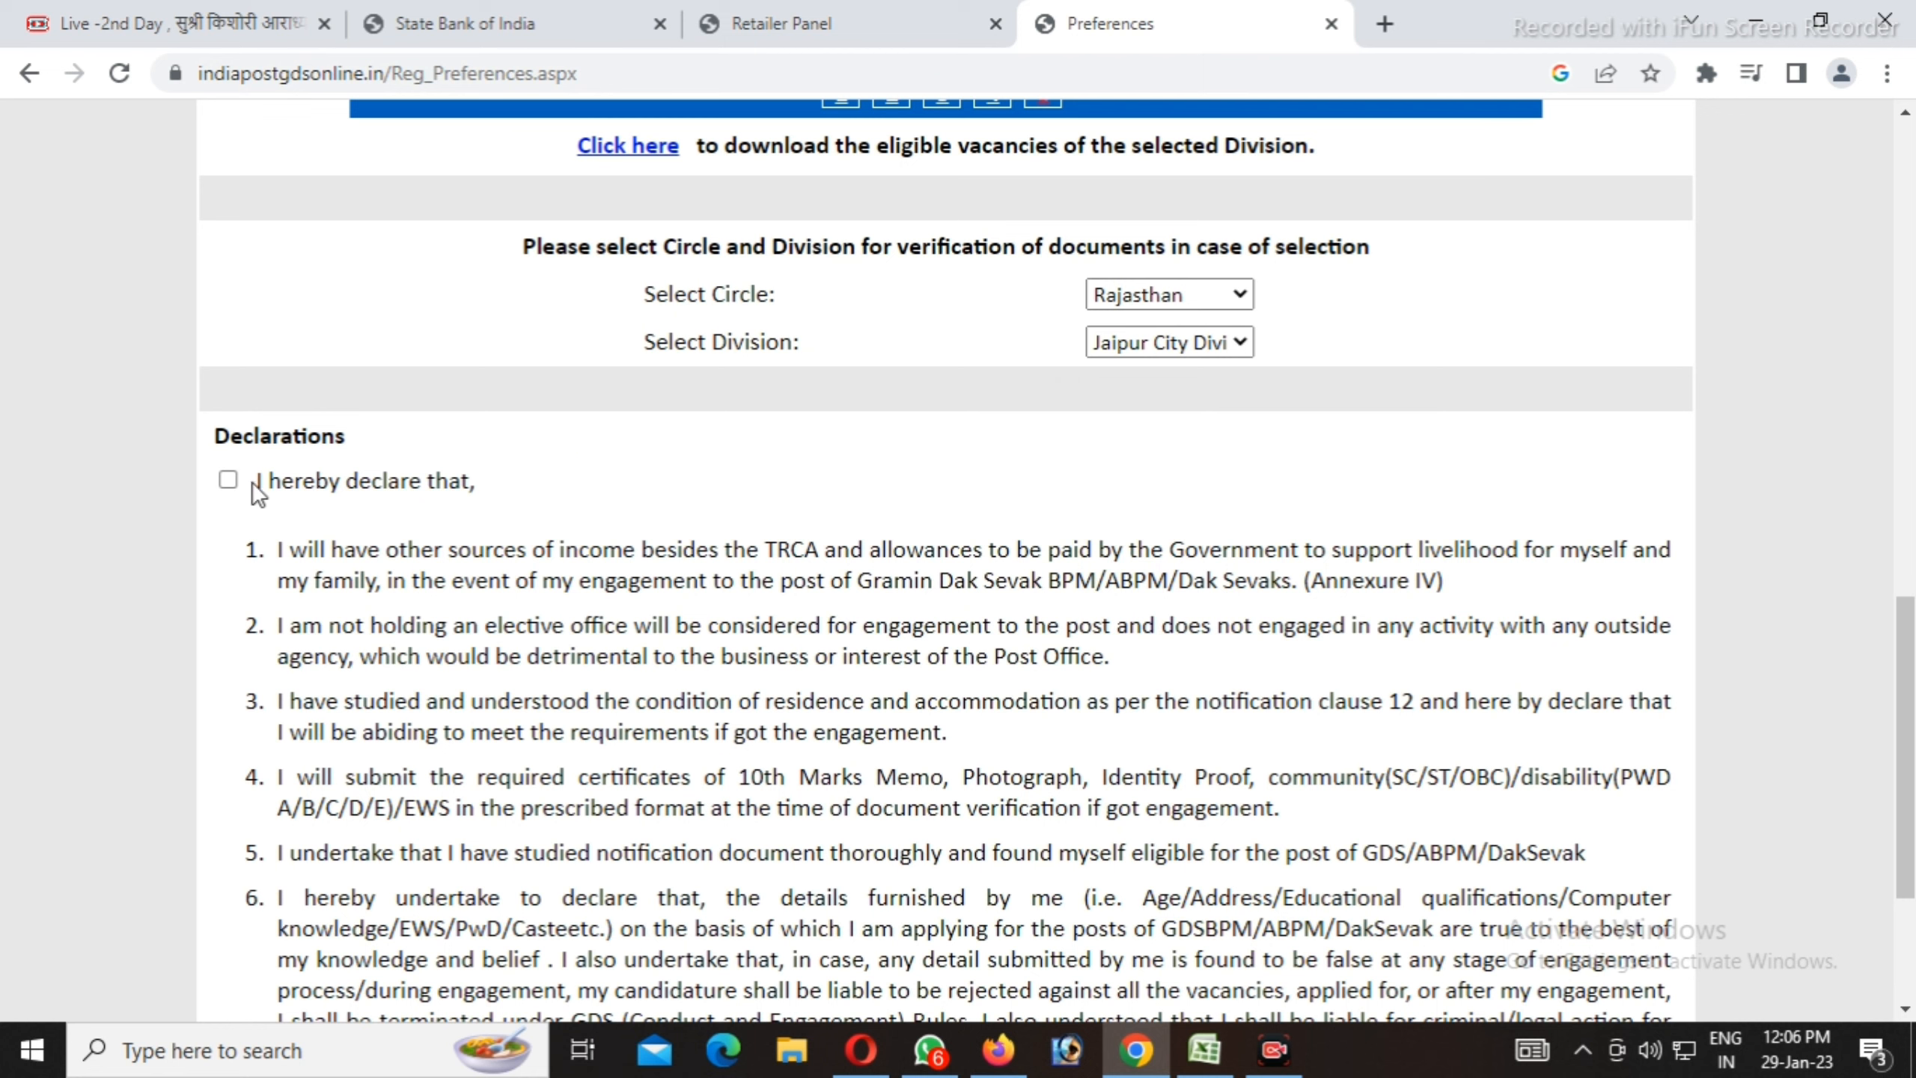
left_click(228, 480)
scroll(792, 529, "down", 3)
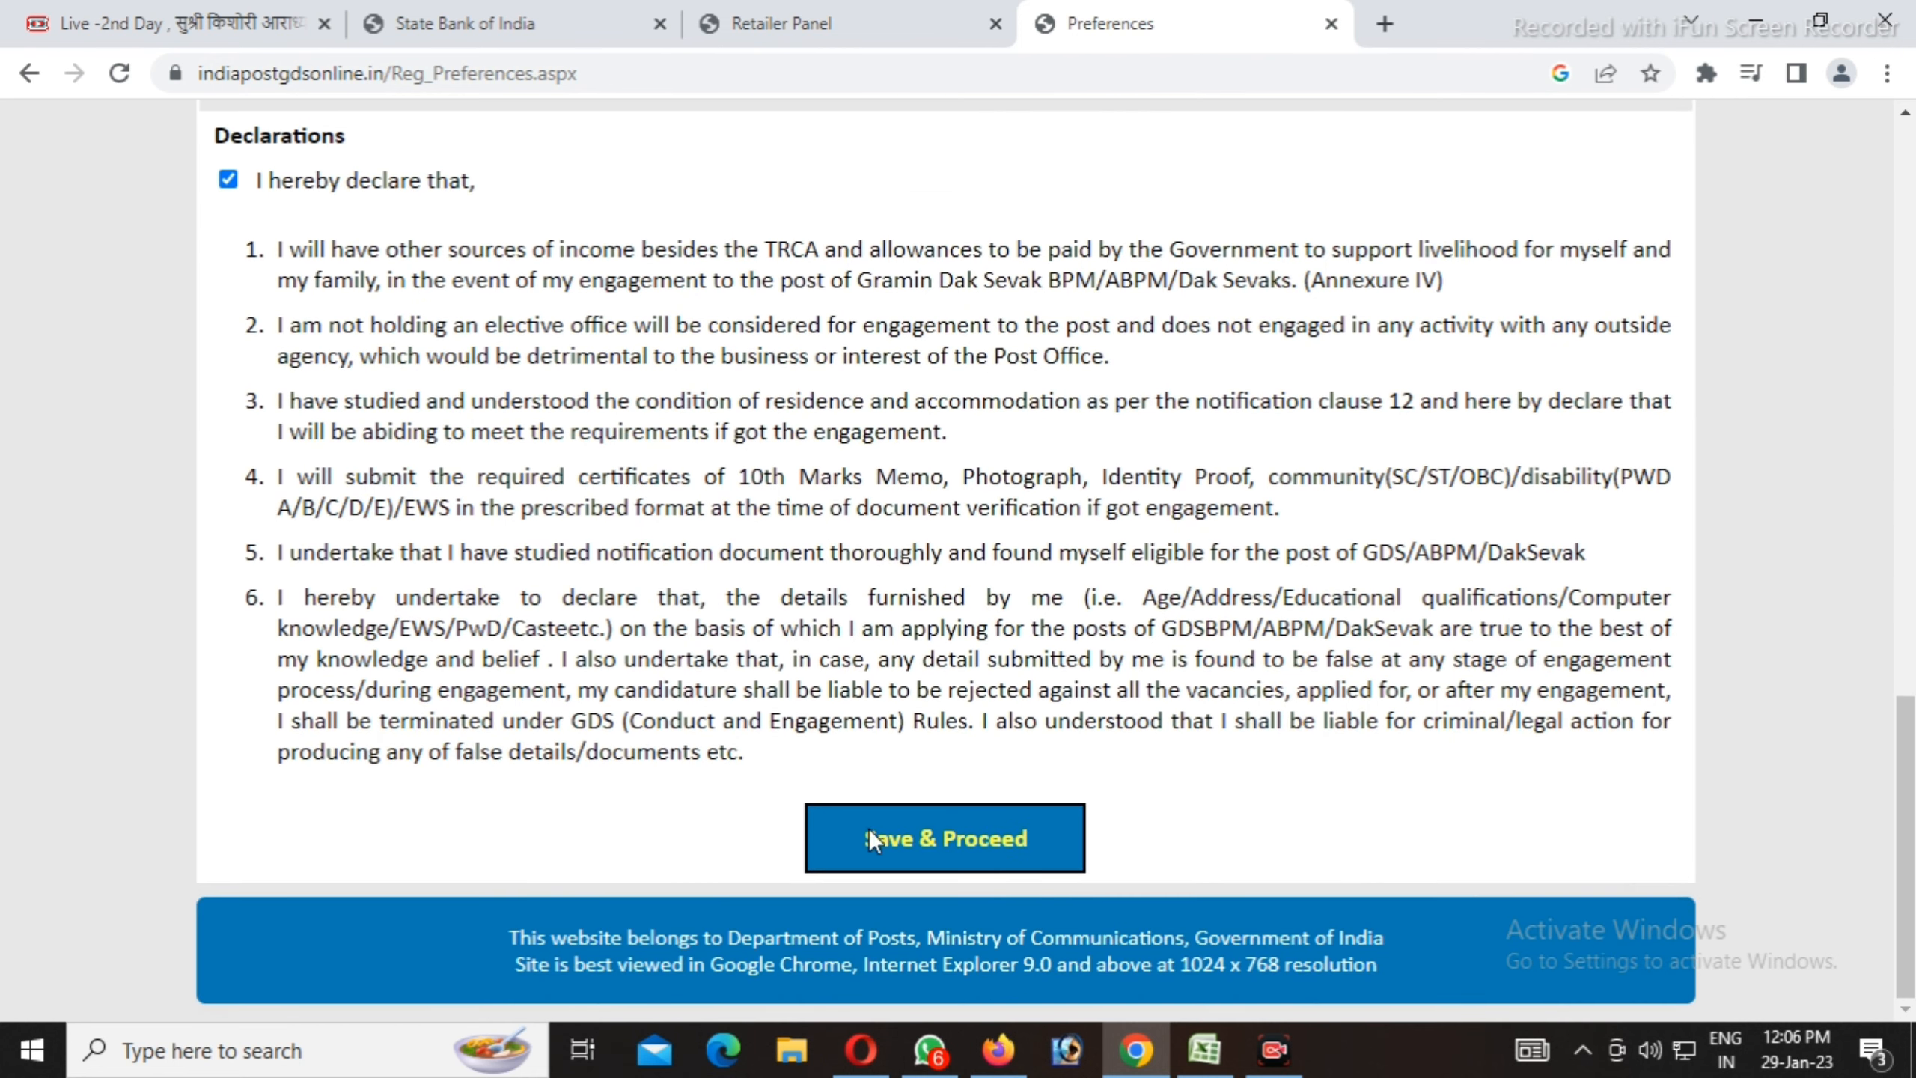
left_click(910, 842)
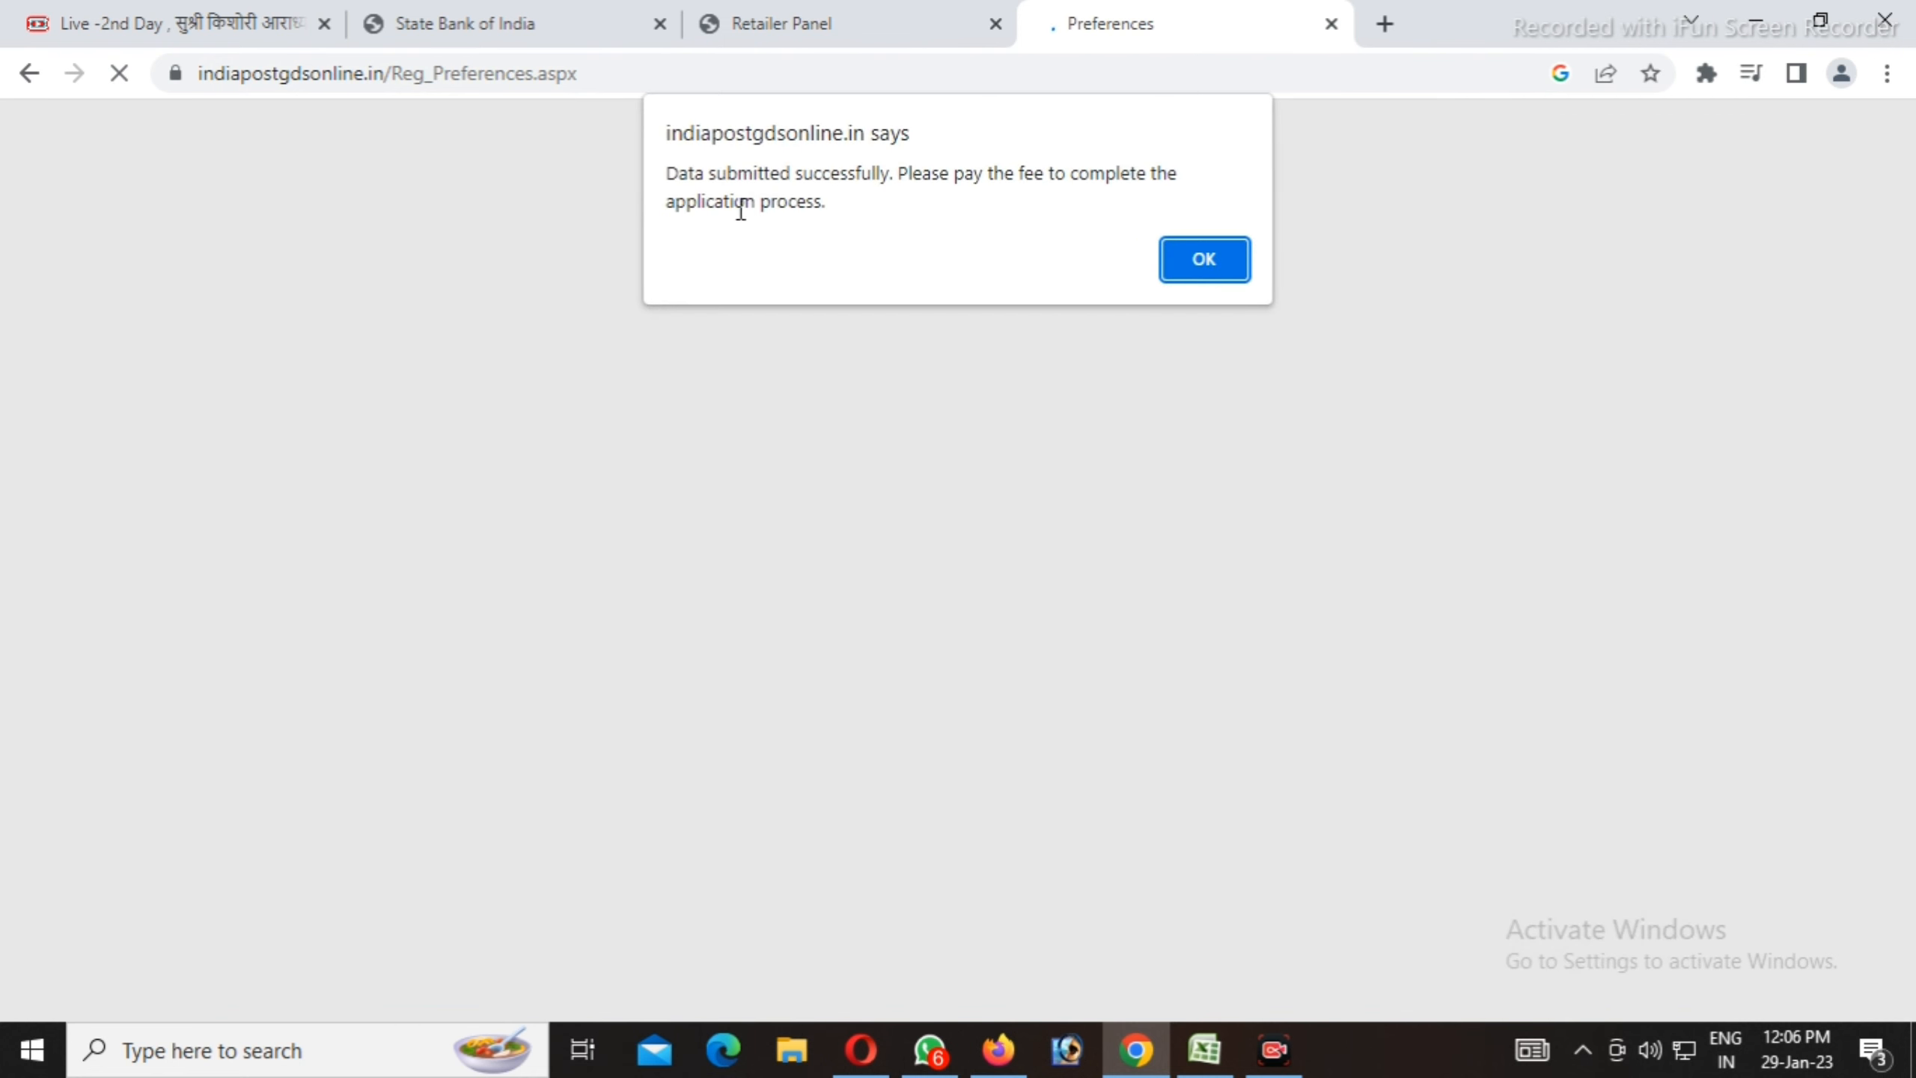
left_click(1203, 259)
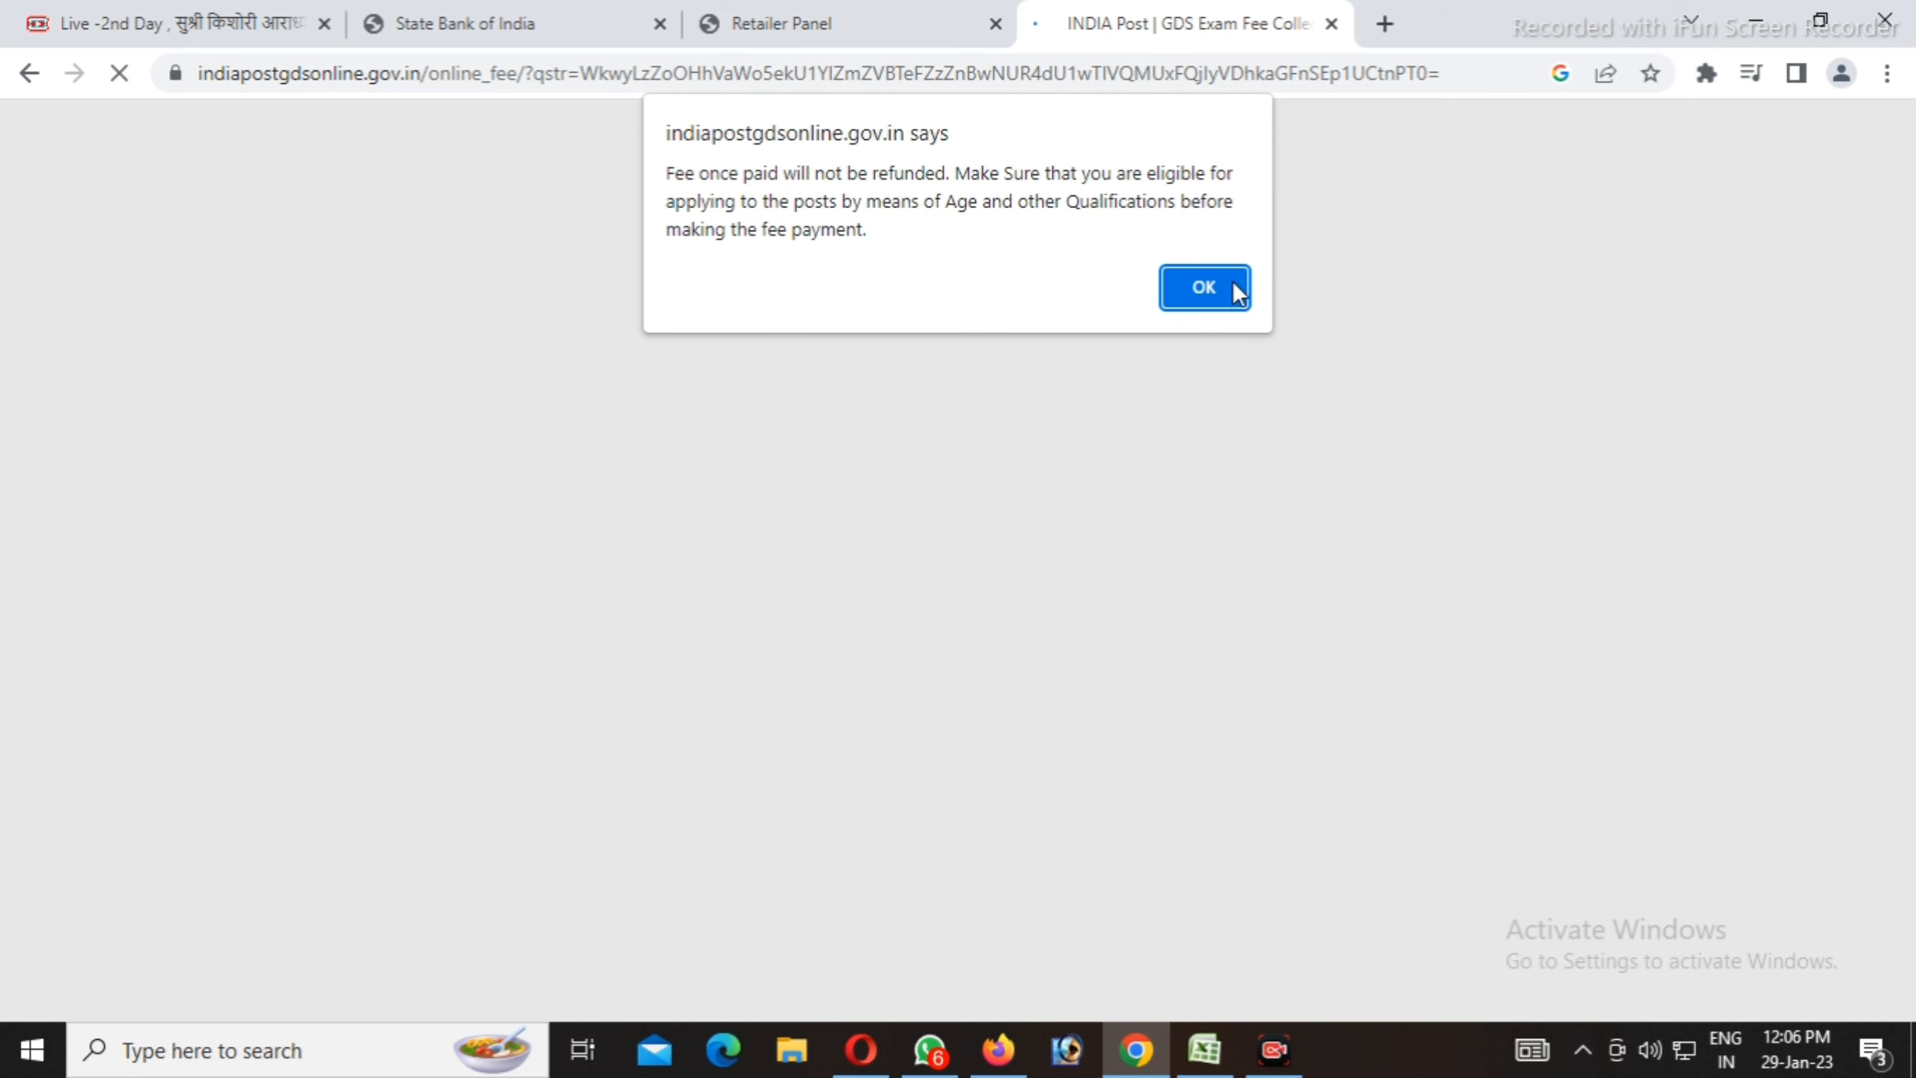
Dismiss the no-refund warning and start paying the Rs. 100 fee with Make payment.
left_click(1183, 285)
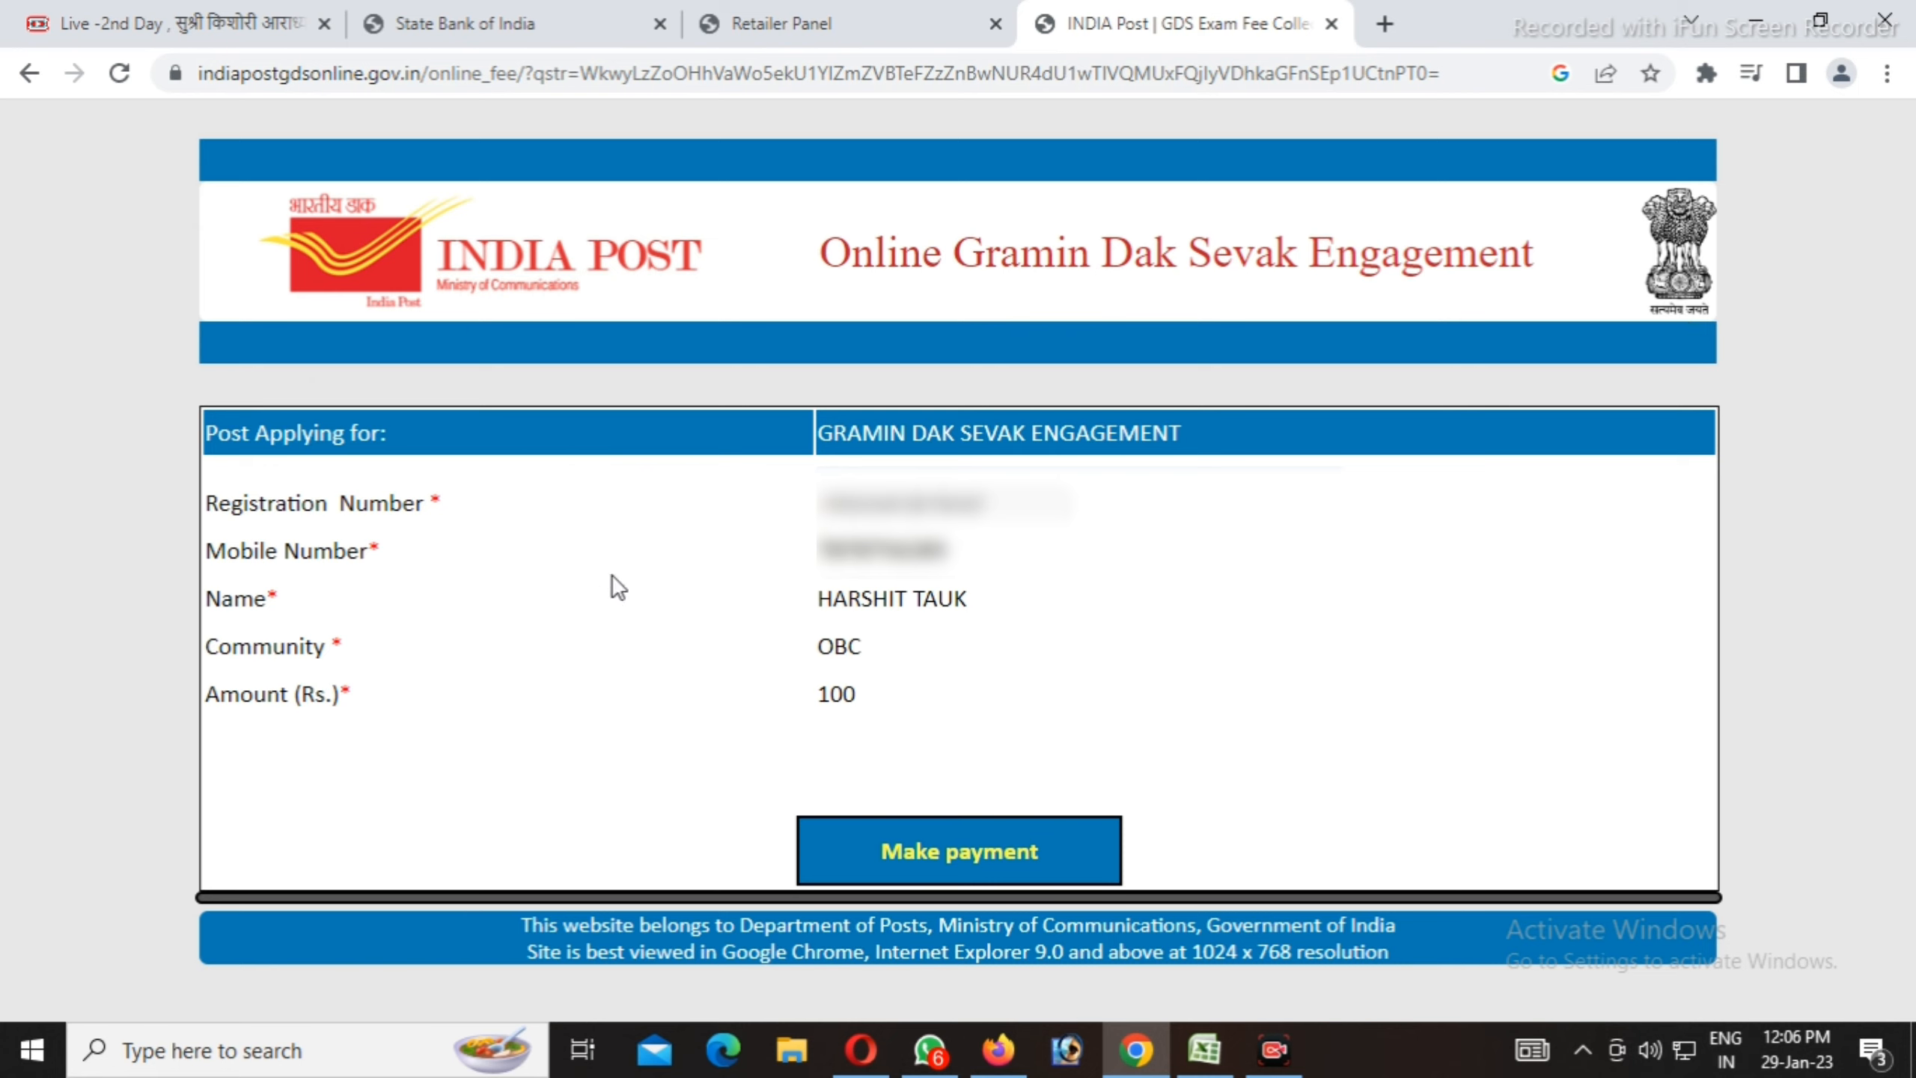
left_click(951, 851)
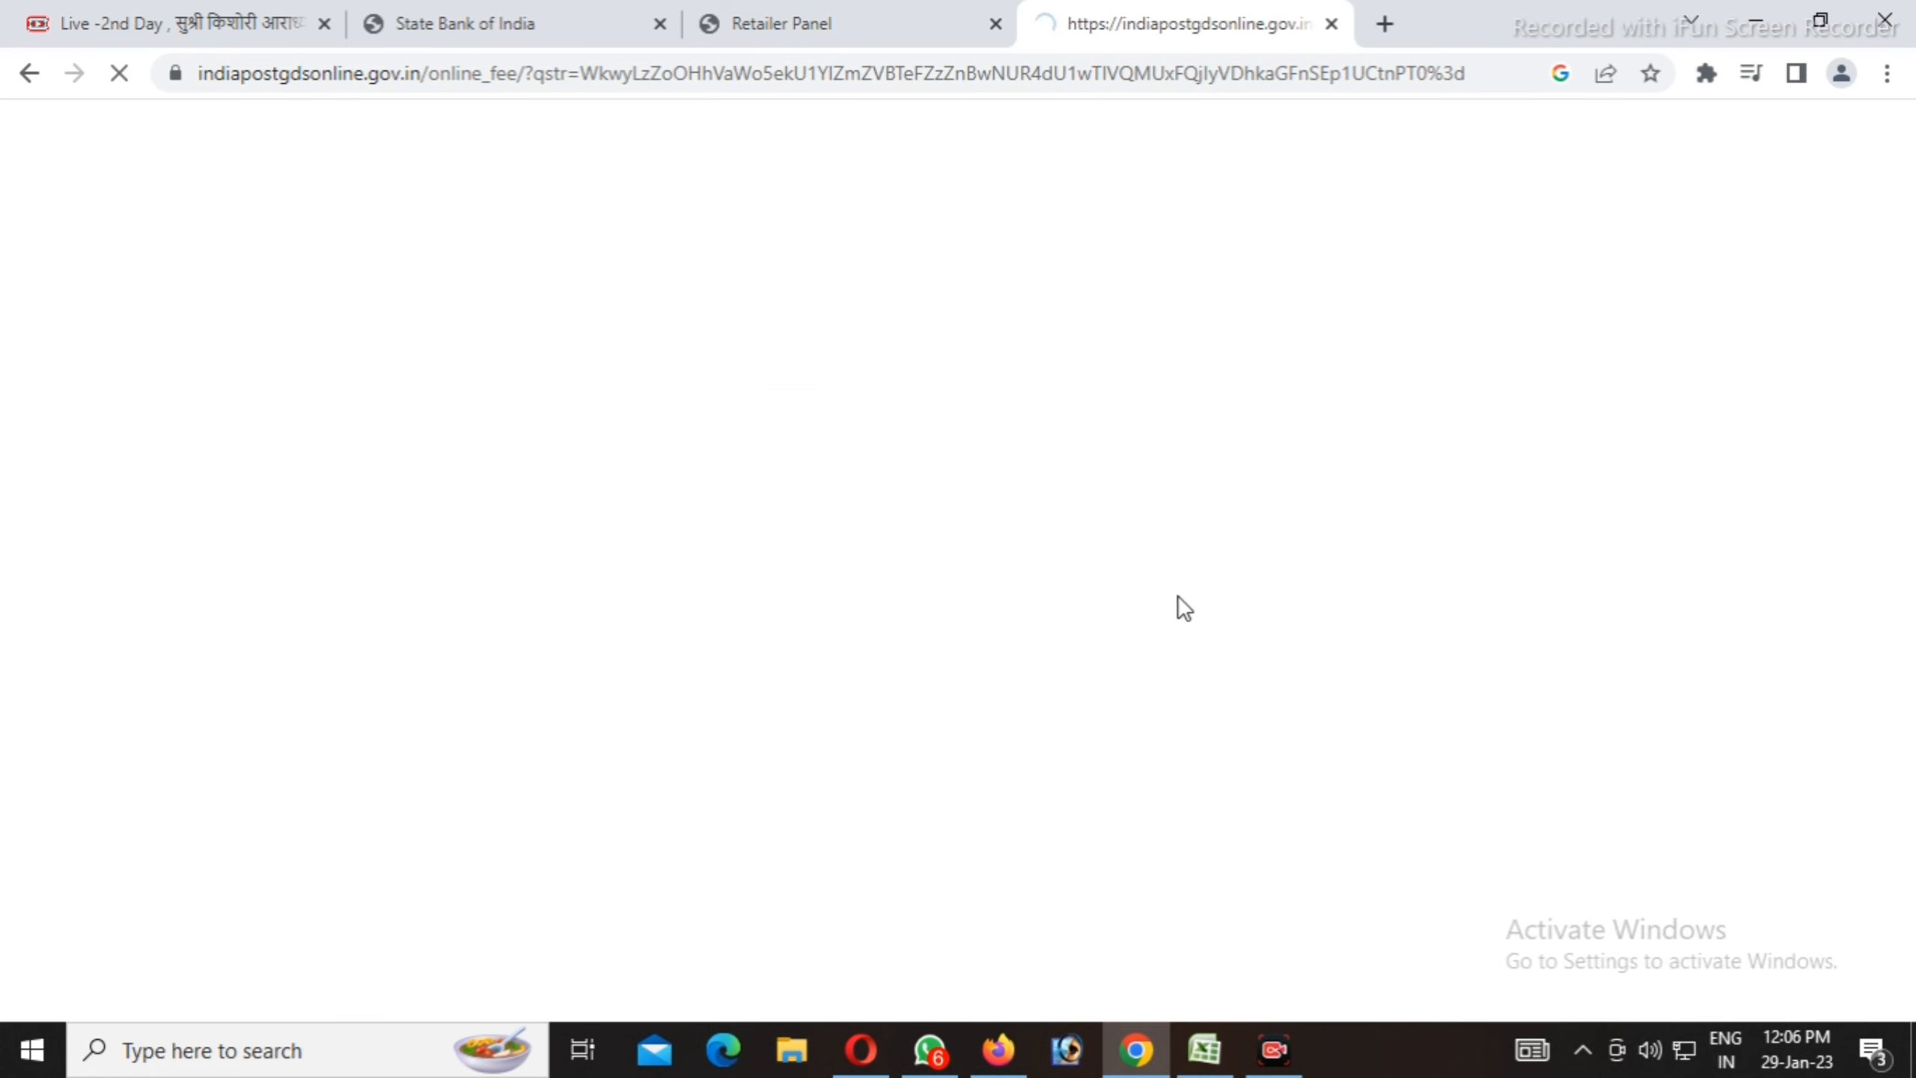